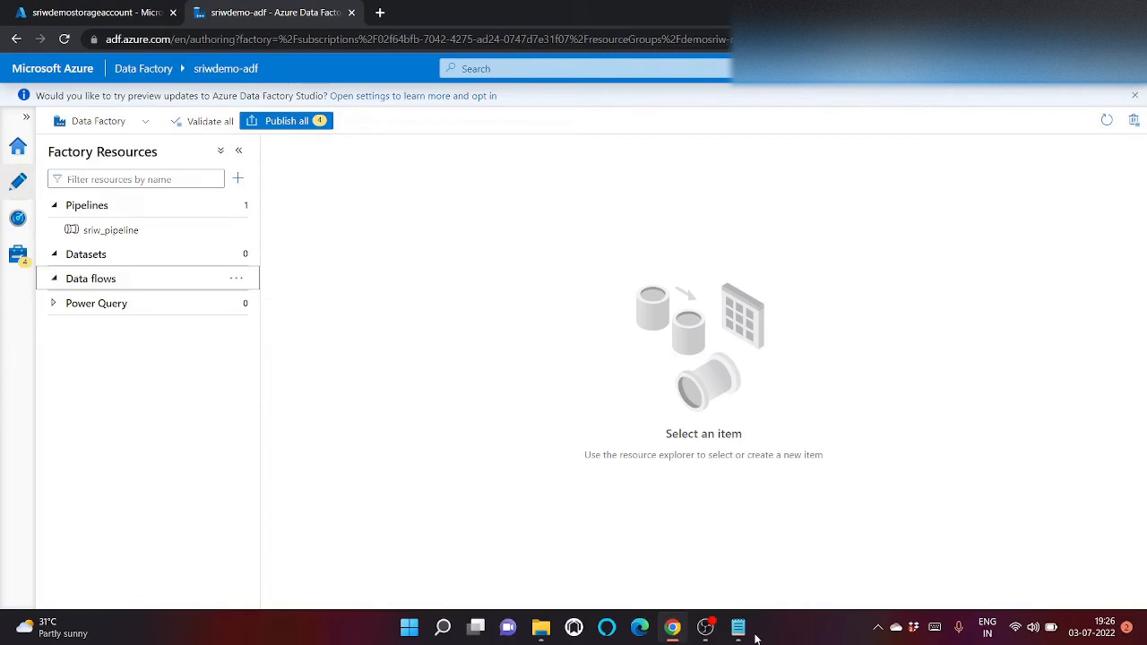
View agent.csv and personal.csv in the source folder of the storage account's input container
left_click(134, 10)
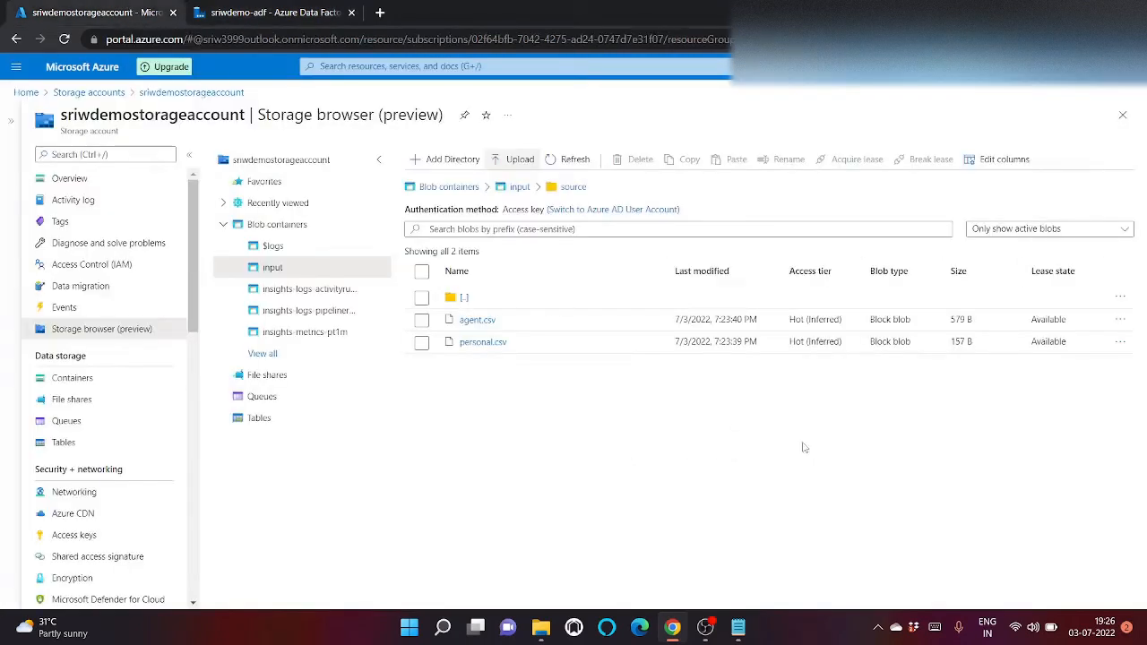
left_click(501, 320)
left_click(528, 340)
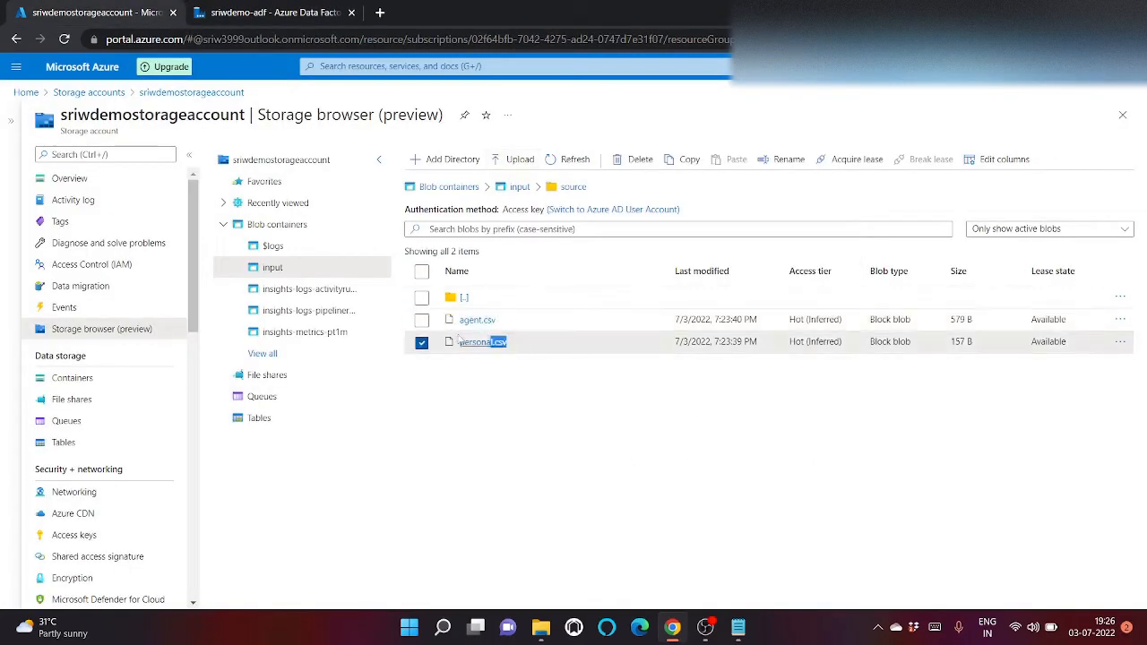
Switch to Notepad and examine the column headers and rows of the agent file
mouse_move(738, 626)
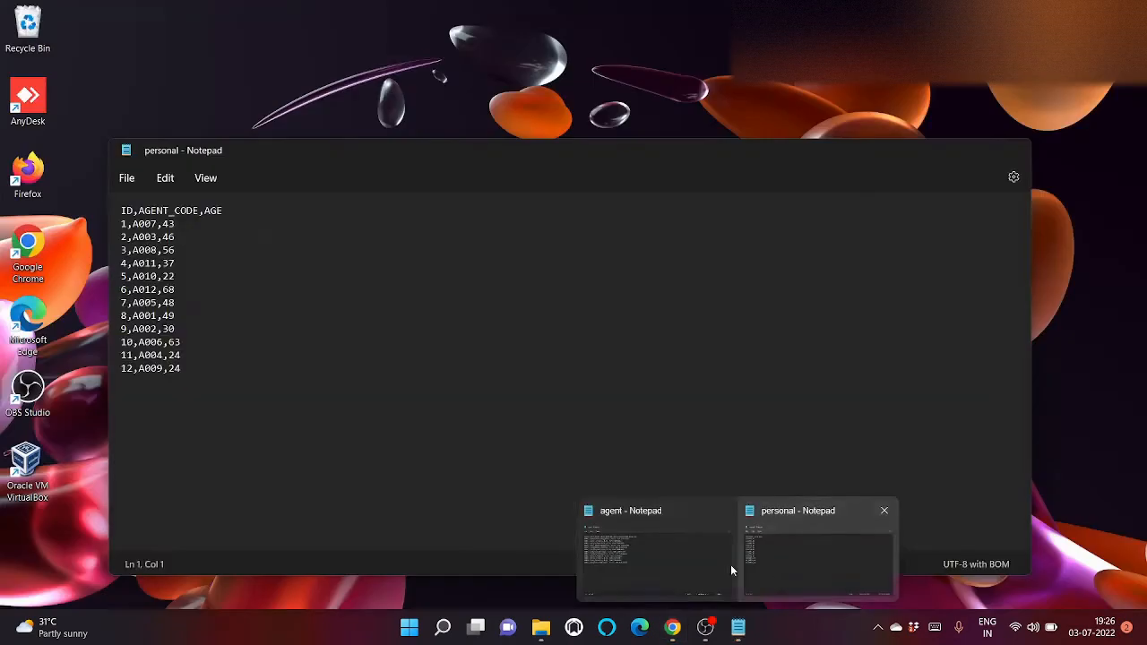
left_click(660, 564)
left_click_drag(443, 384, 52, 201)
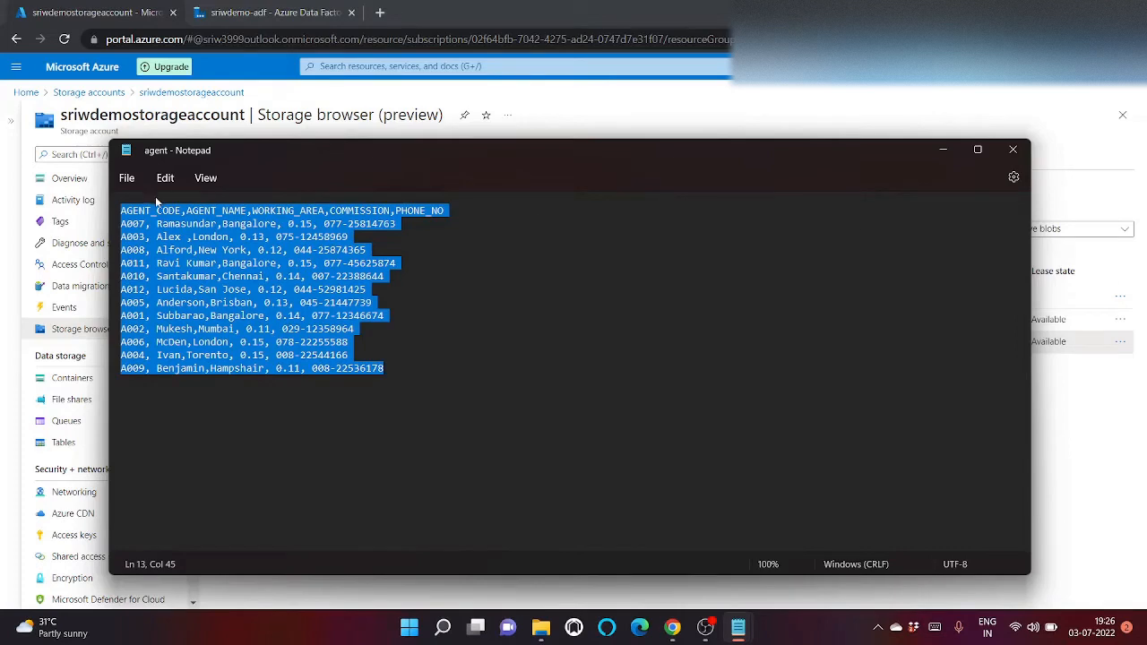
double_click(153, 211)
double_click(210, 210)
double_click(302, 211)
left_click(349, 211)
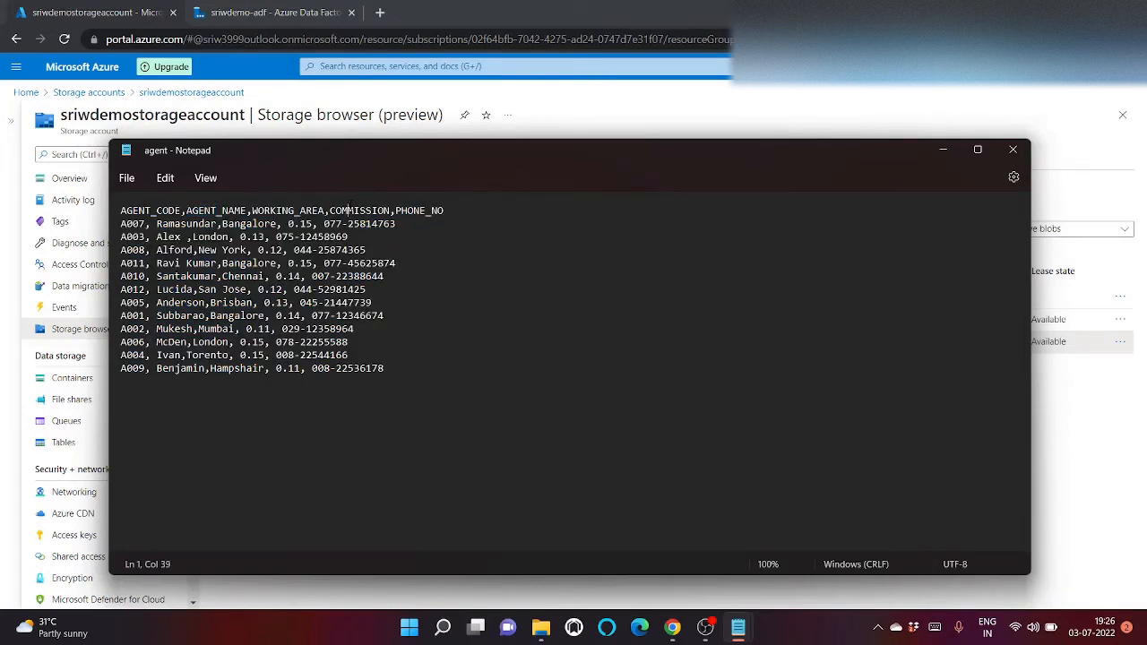
double_click(358, 210)
Examine the ID, AGENT_CODE and AGE columns of the personal file, and return to the browser
mouse_move(737, 626)
left_click(813, 546)
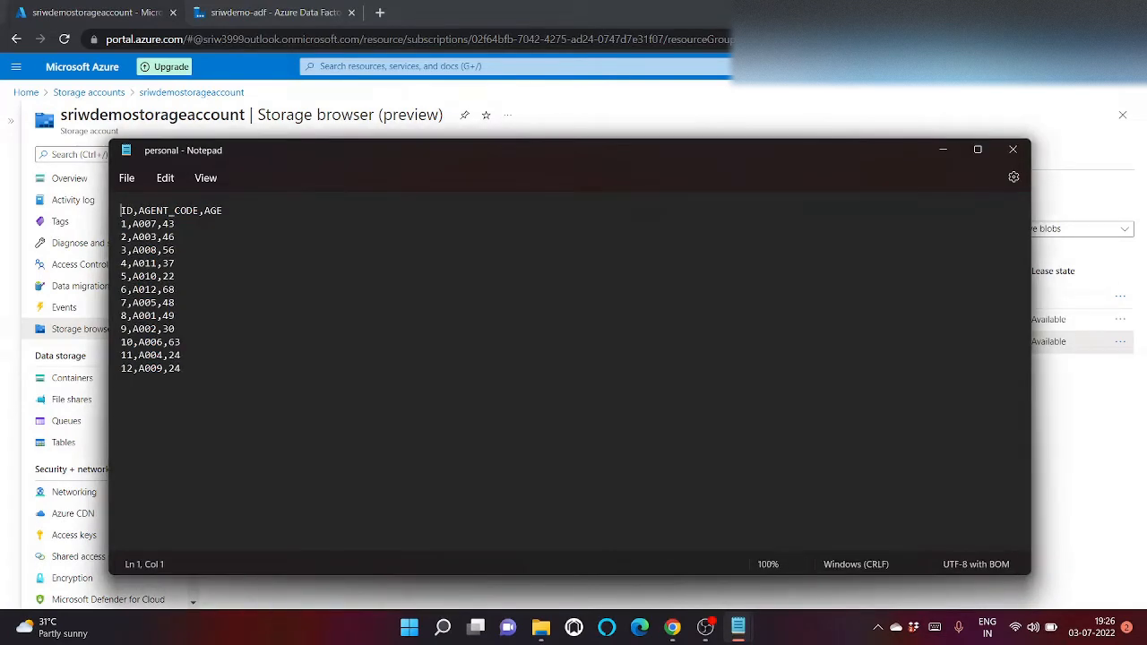
double_click(126, 211)
double_click(153, 210)
left_click(230, 211)
left_click(878, 108)
Create a new data flow in the sriwdemo-adf data factory and hide its properties
left_click(215, 9)
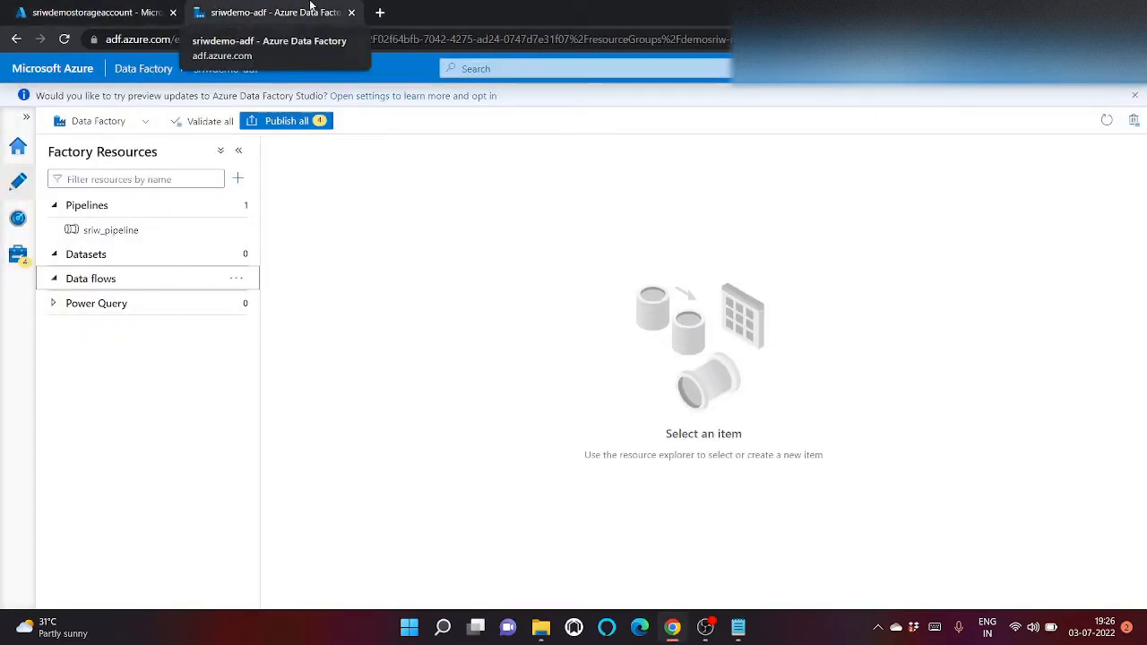
left_click(236, 279)
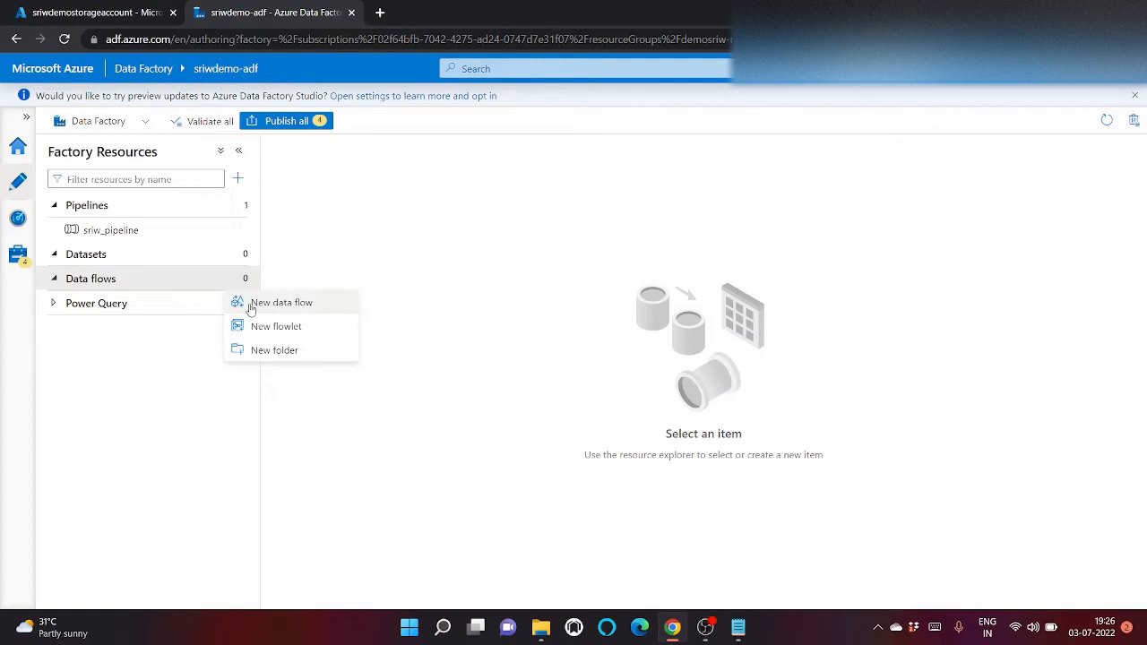
left_click(251, 305)
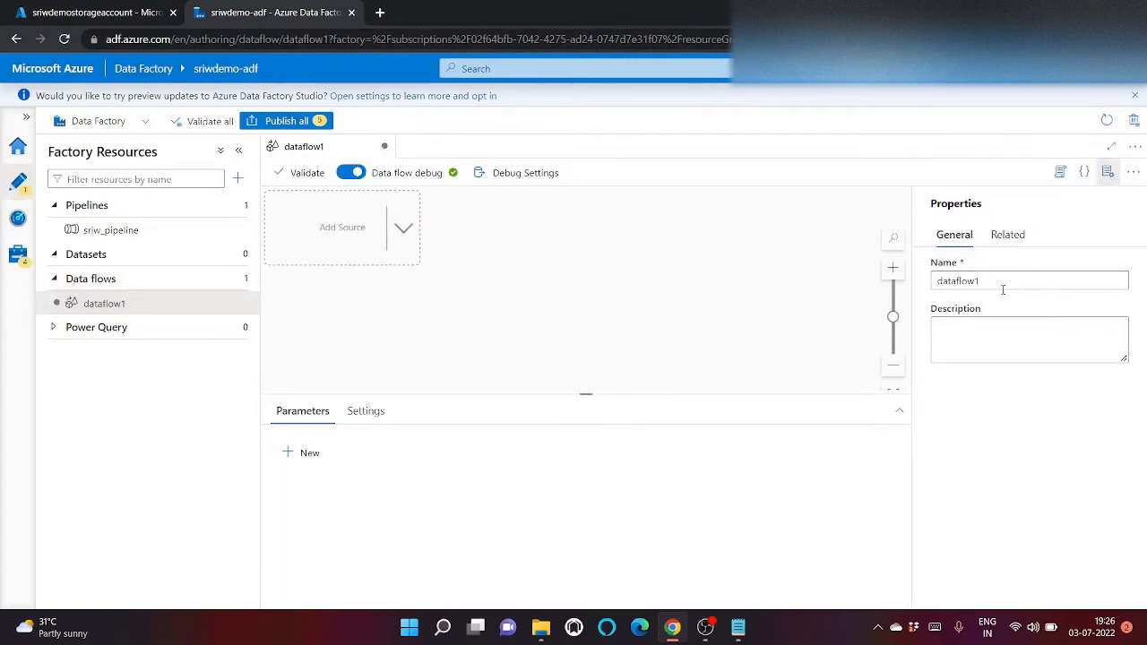
left_click(1107, 171)
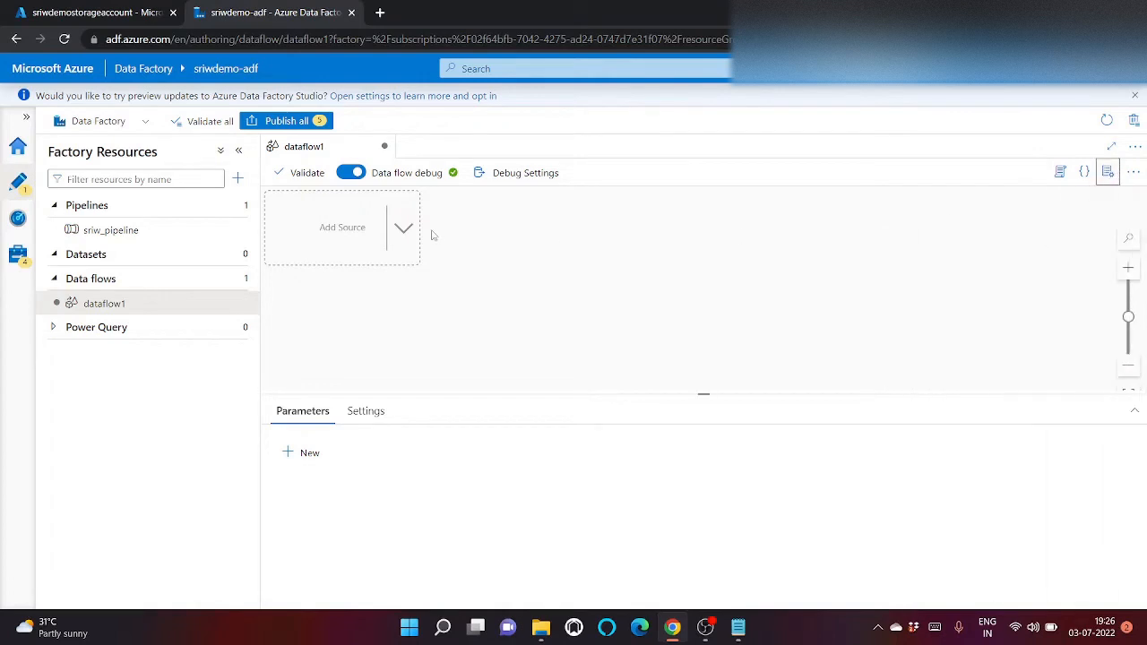
Add a source to the data flow and show its source settings
left_click(305, 247)
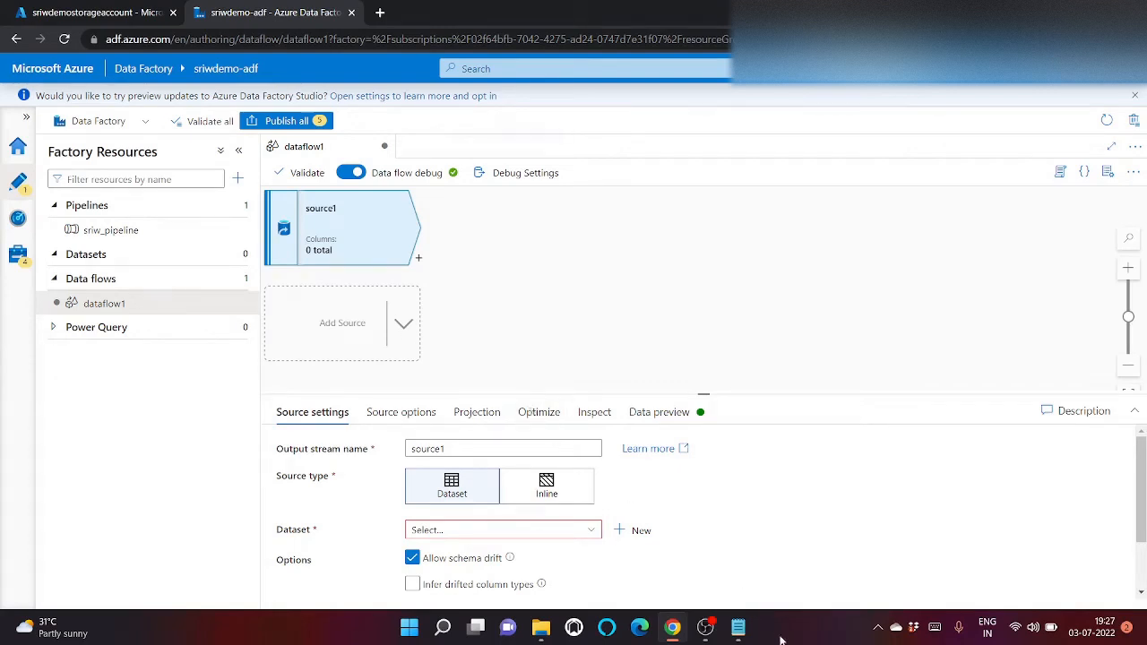
mouse_move(740, 633)
left_click(736, 287)
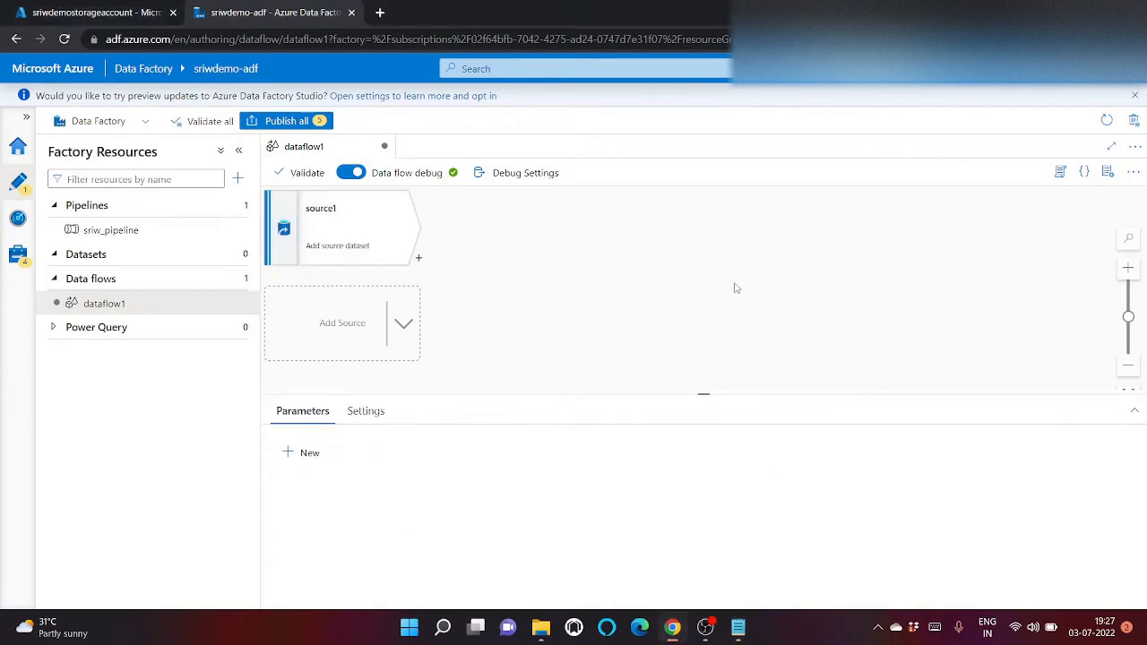
left_click(340, 219)
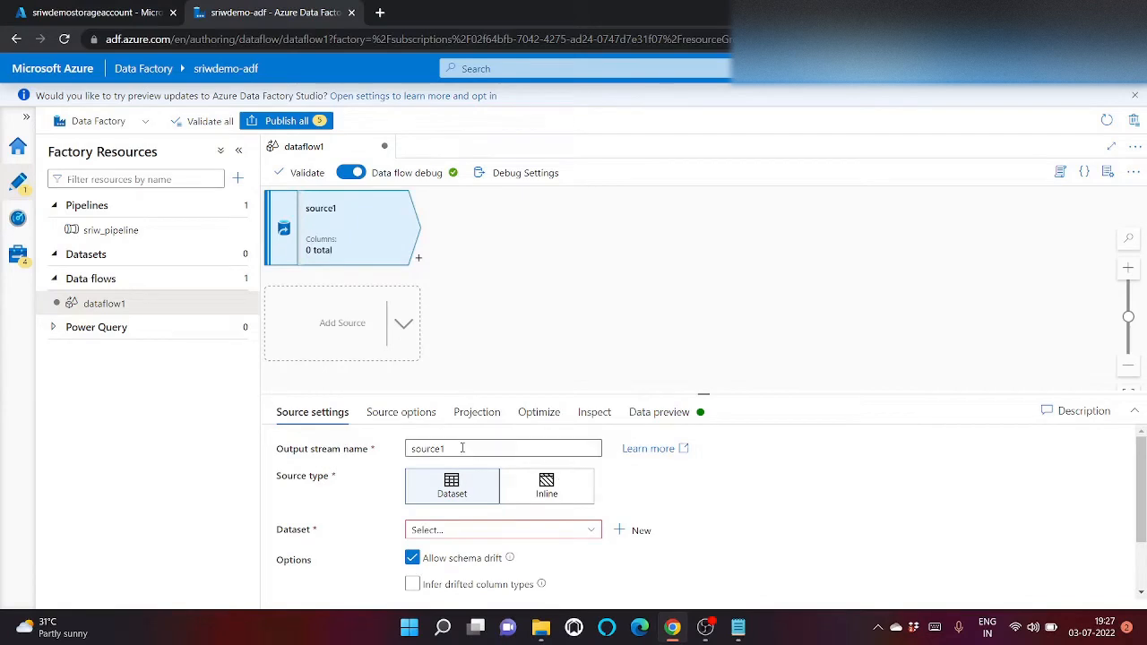
Start a new dataset for source1, using Azure Blob Storage as the data store and DelimitedText as the format
left_click(466, 531)
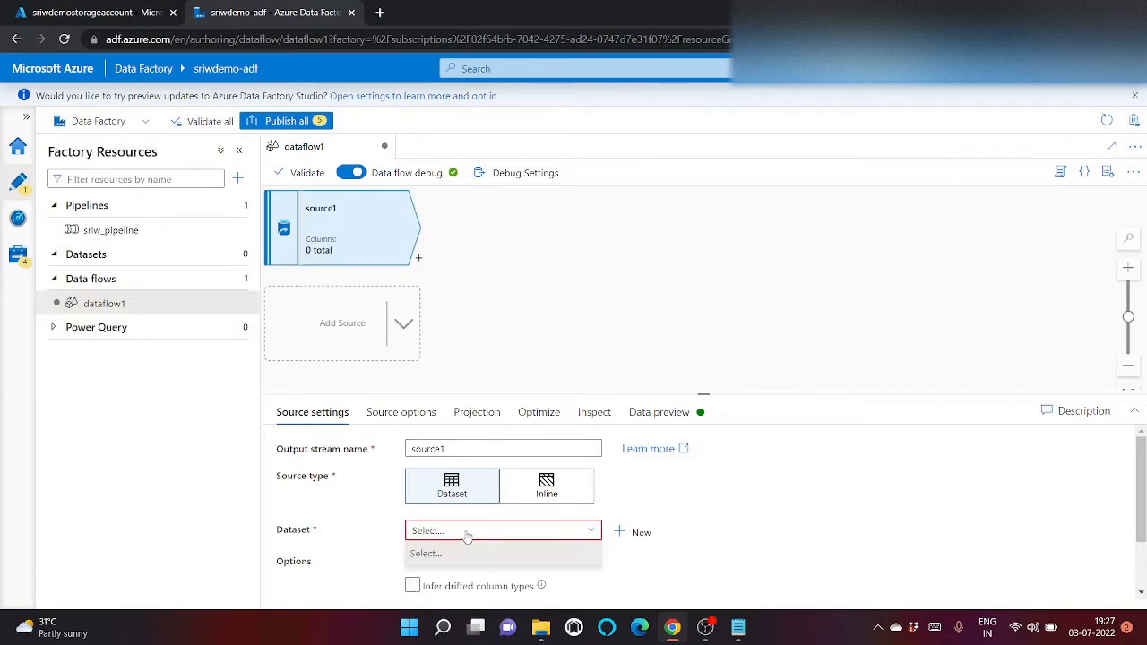
left_click(631, 532)
left_click(760, 291)
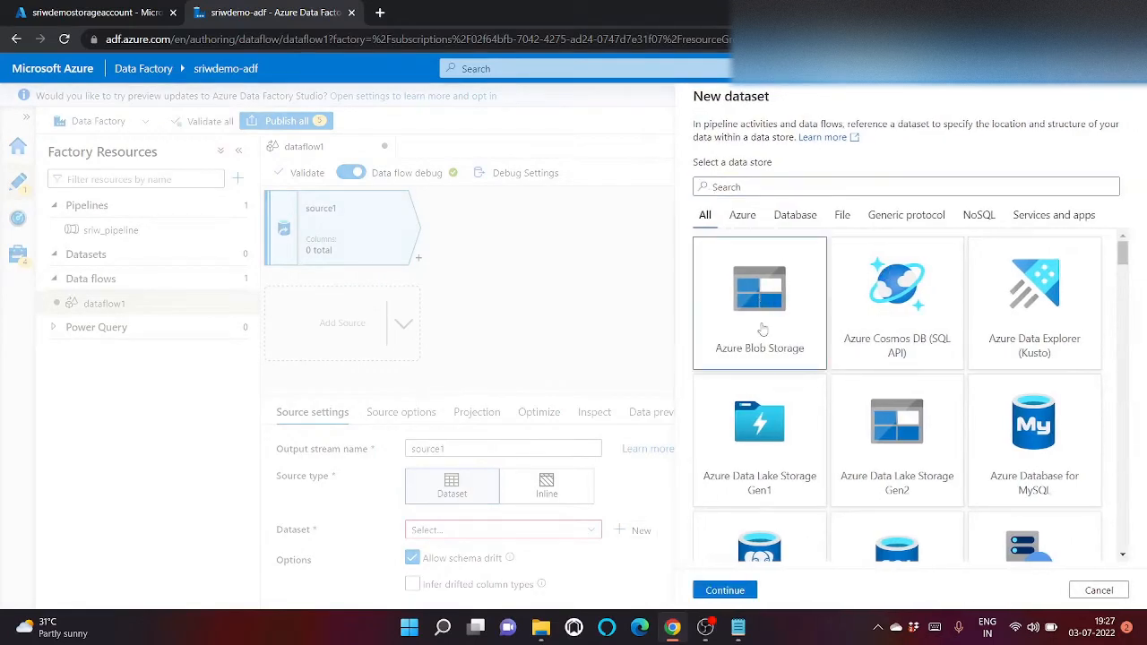
left_click(735, 590)
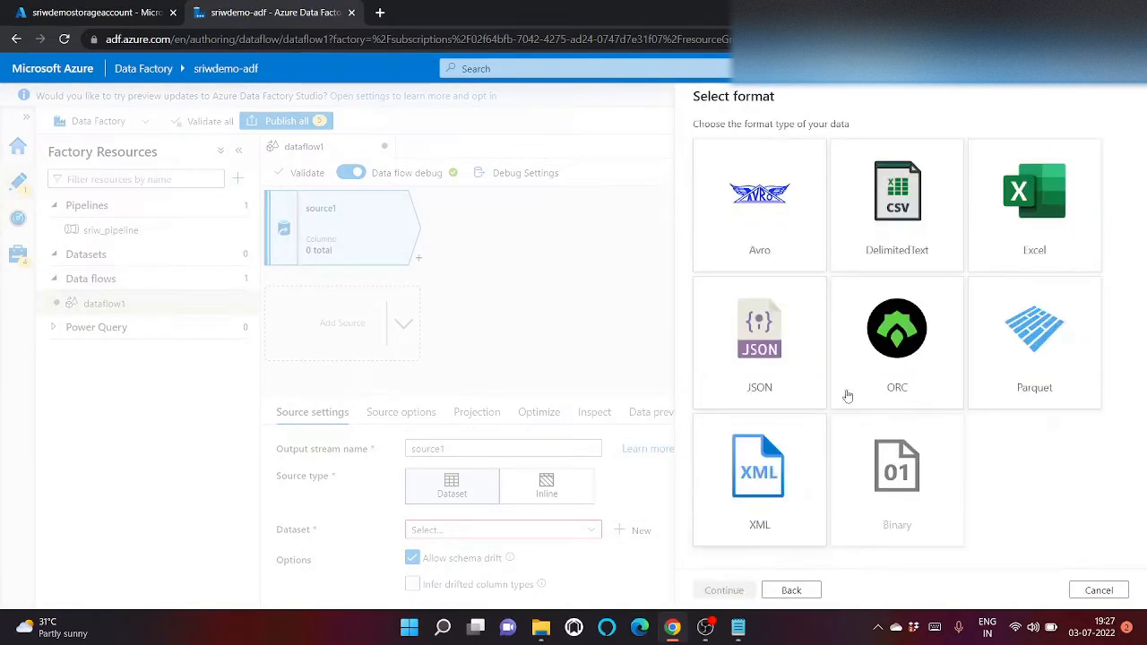
left_click(919, 231)
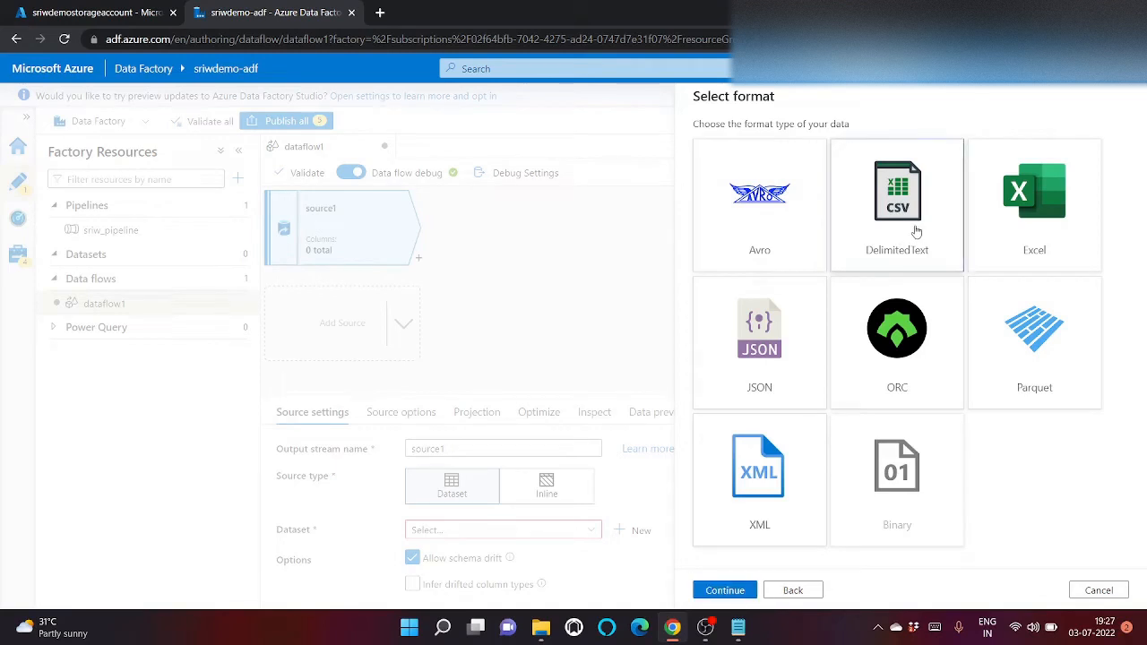
left_click(723, 590)
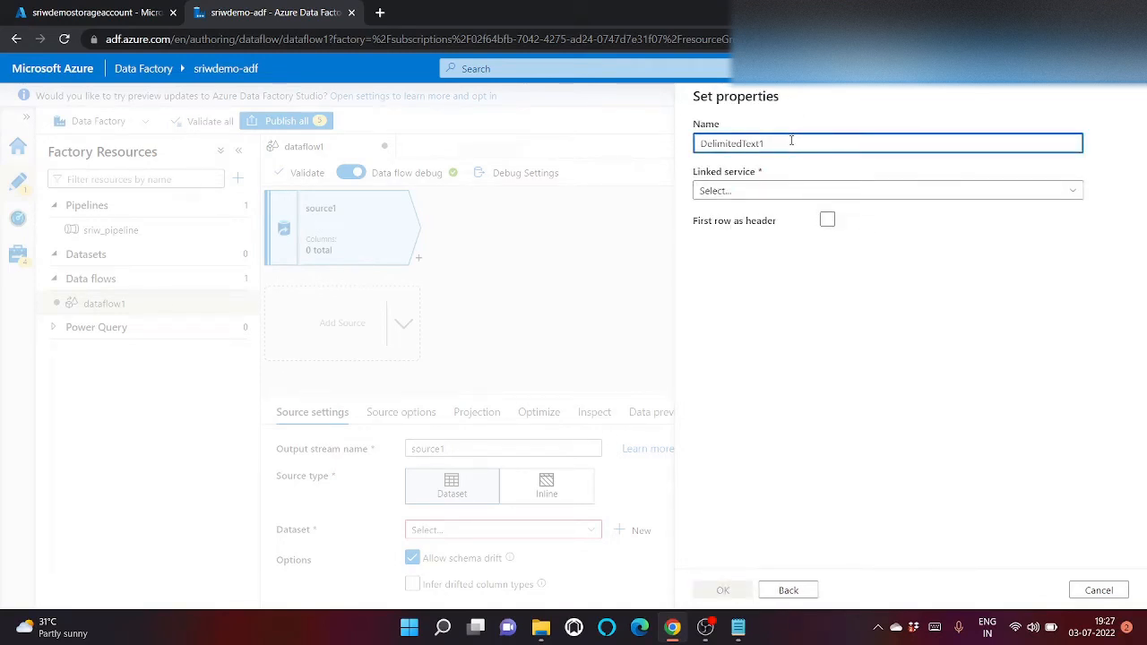
Name the dataset ds_agent and choose AzureBlobStorage1 as its linked service
left_click(786, 189)
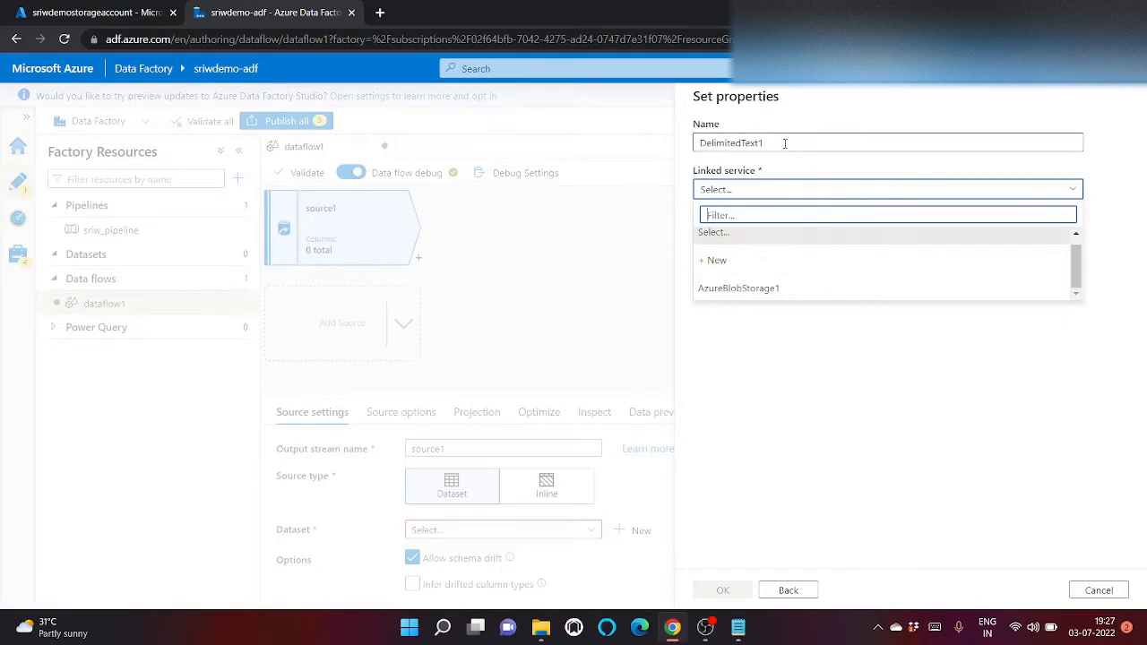
left_click_drag(783, 144, 683, 148)
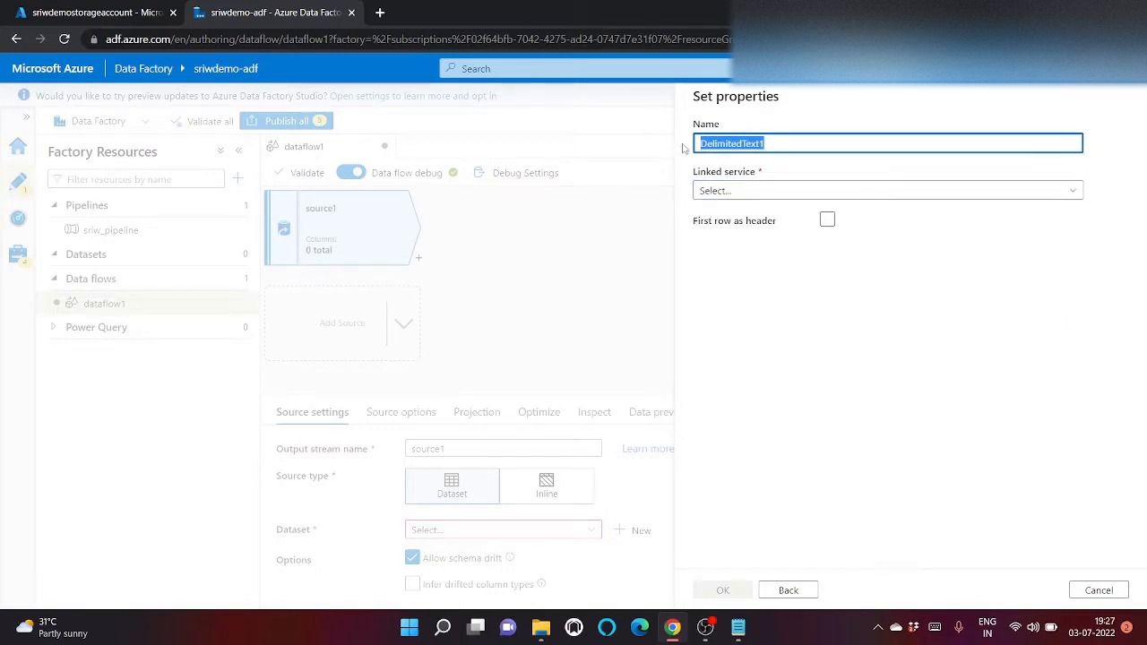
type("ds")
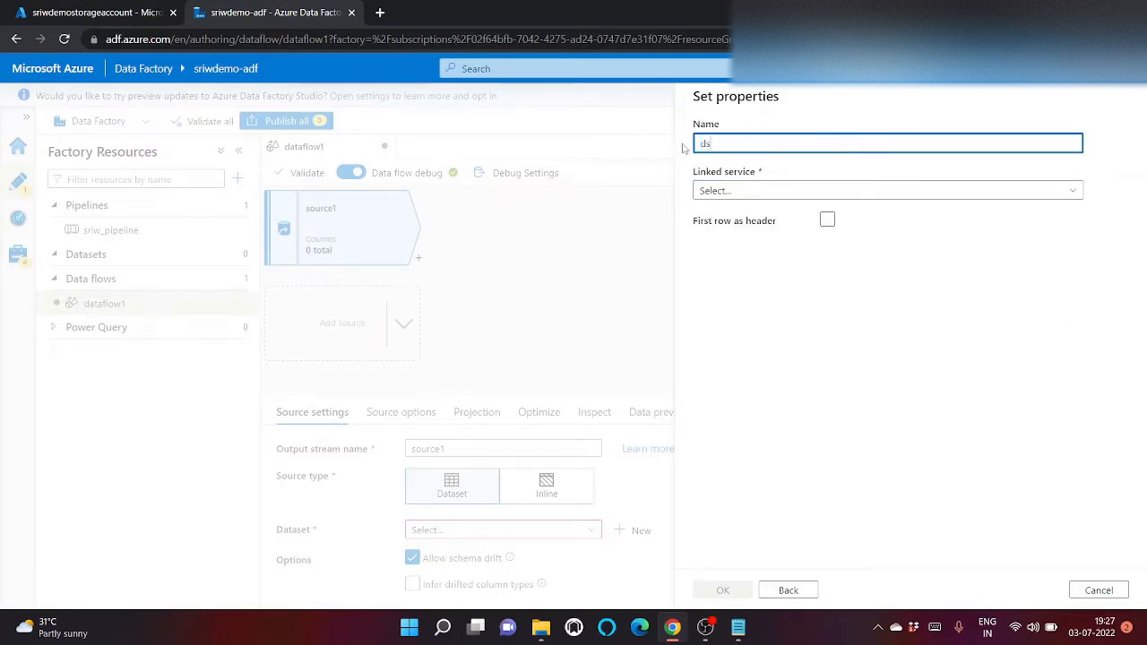
type("_agent")
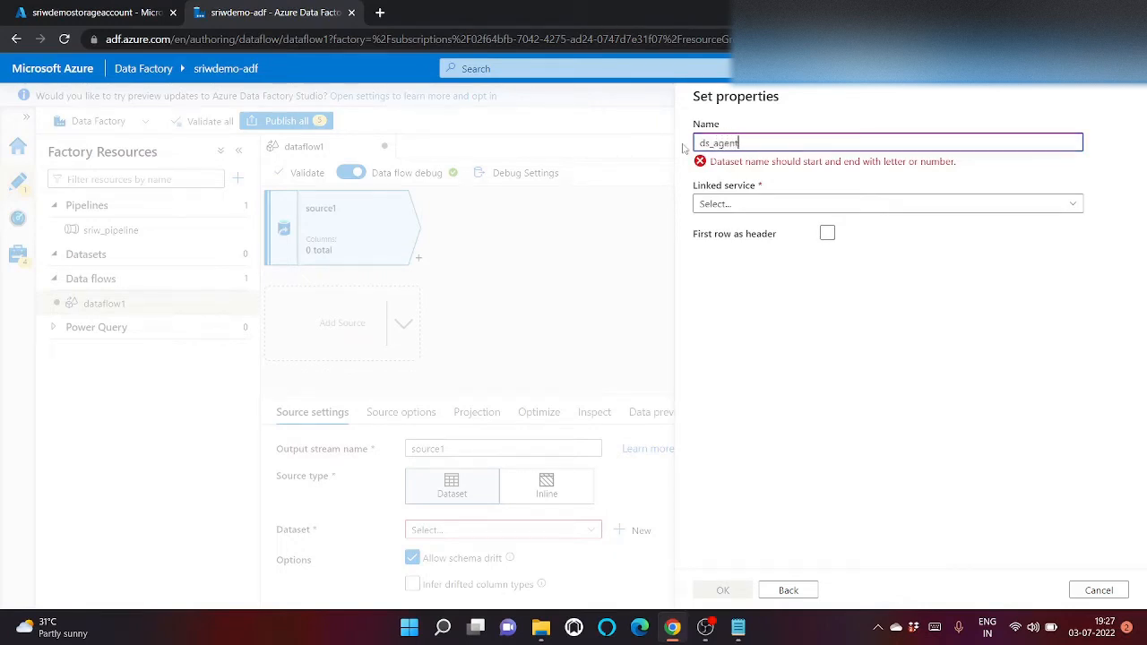
left_click(750, 189)
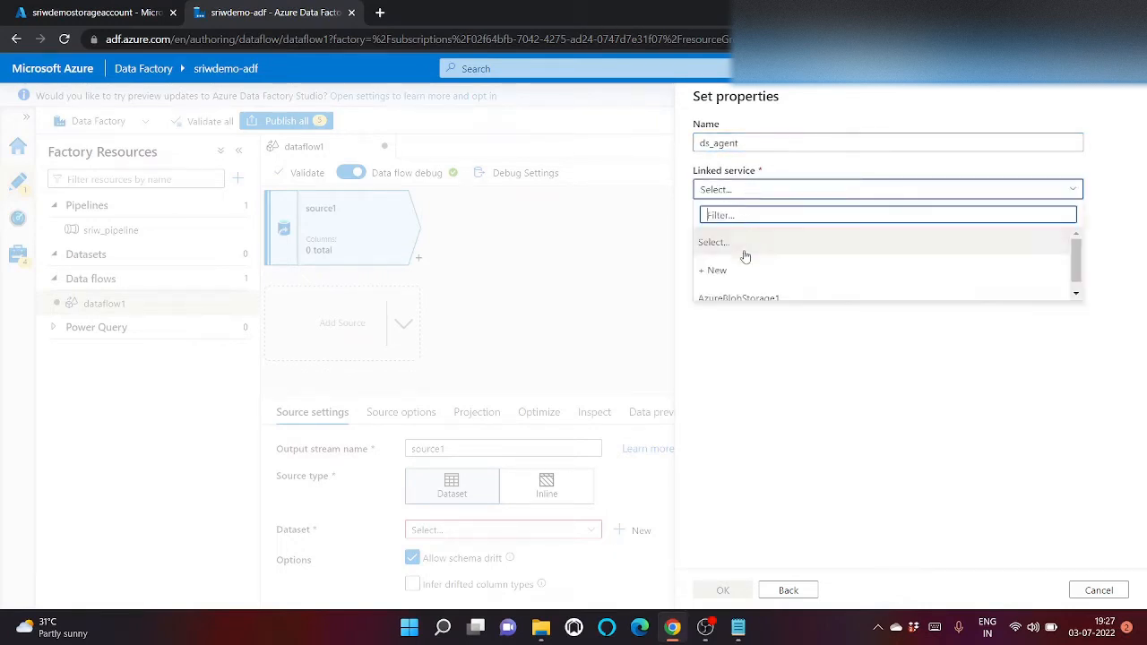
left_click(746, 287)
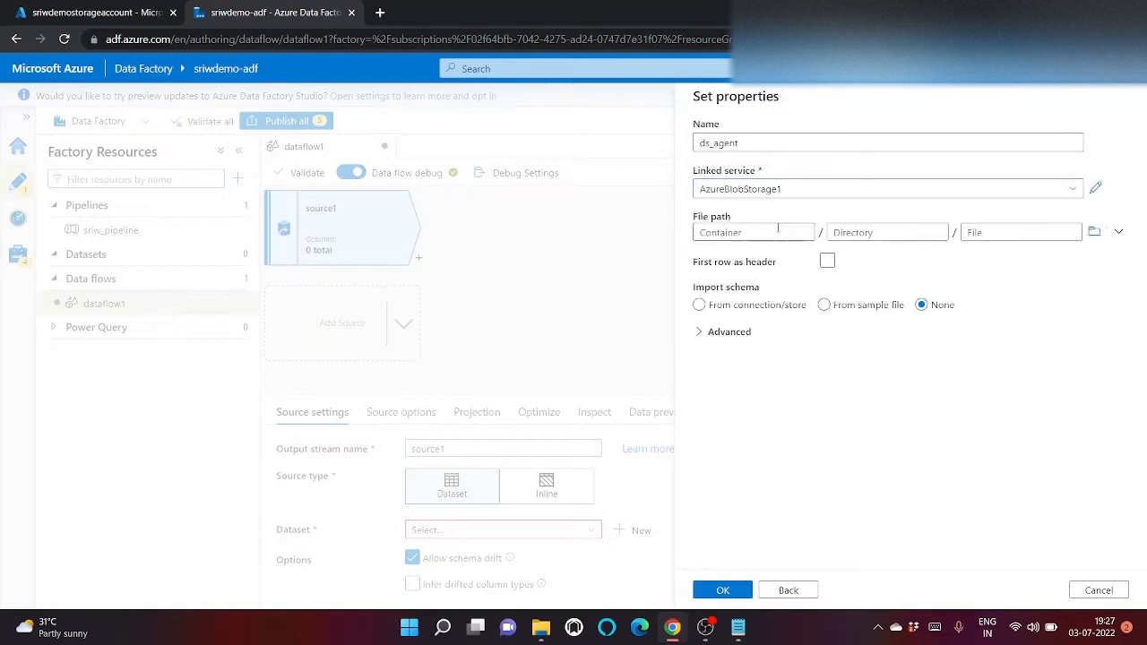
Set the dataset's file path to input/source/agent.csv, treat the first row as header, and create the dataset
left_click(1094, 235)
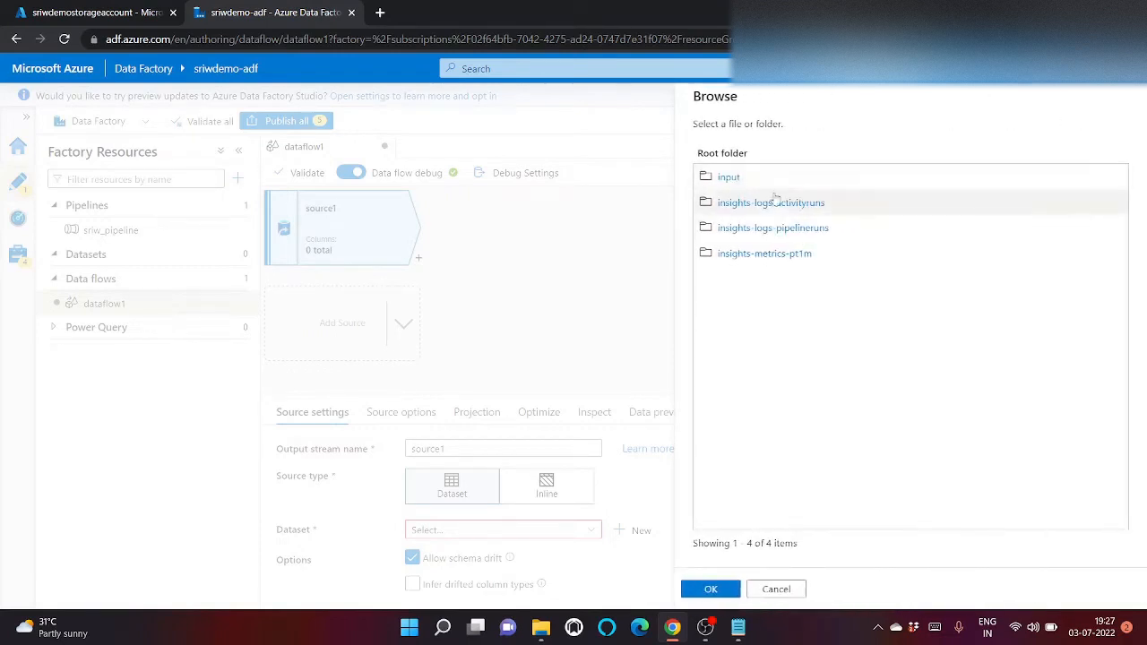
left_click(733, 179)
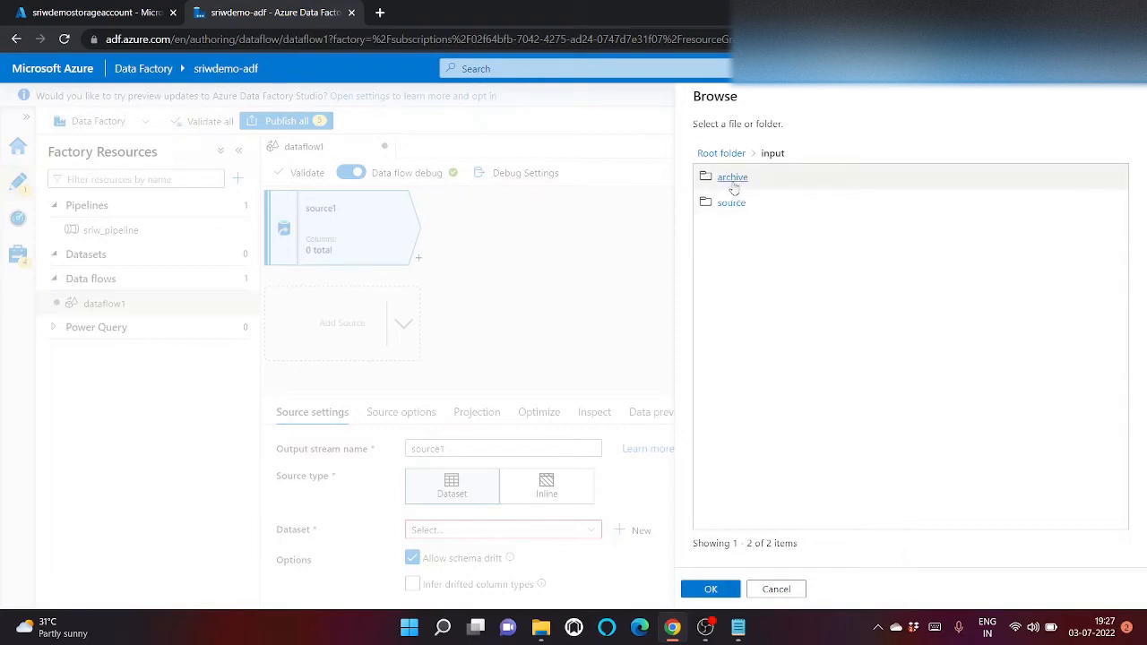
left_click(735, 205)
double_click(735, 175)
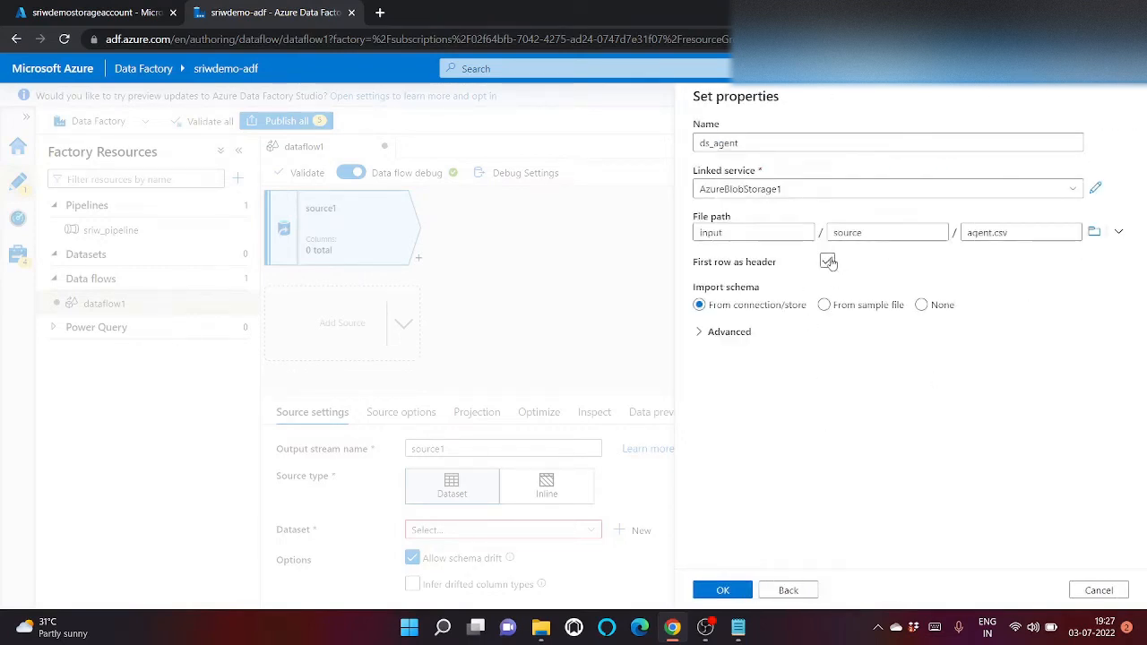
left_click(827, 260)
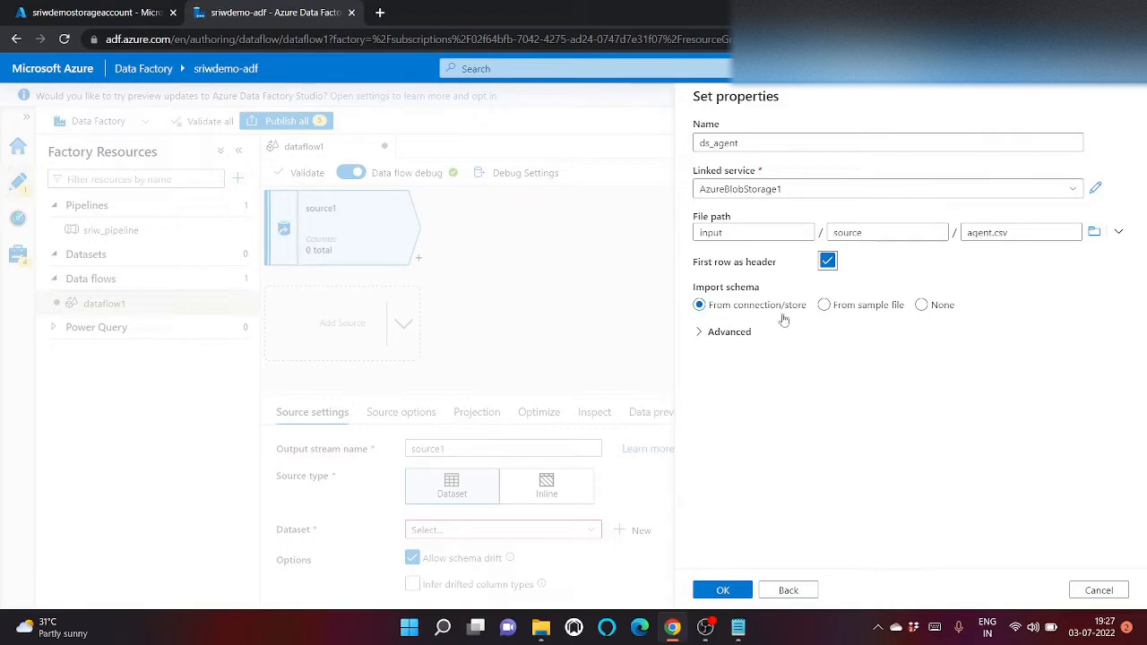
left_click(742, 593)
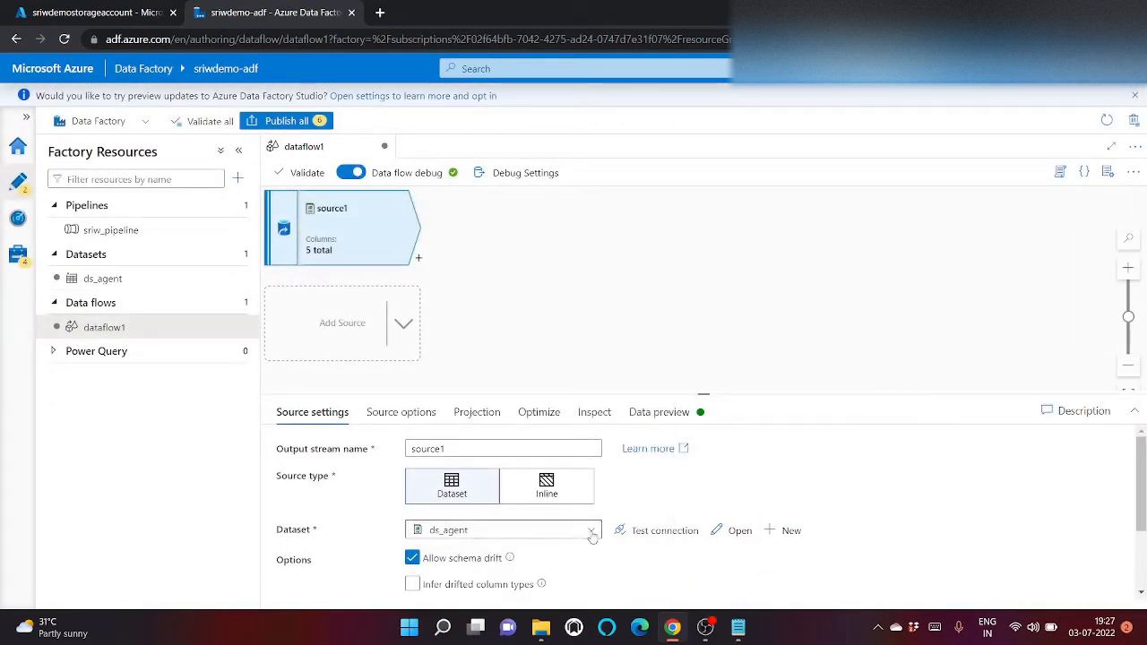
Examine the source settings, source options and projected columns with their data types for source1
scroll(592, 530, "down", 2)
scroll(592, 528, "up", 1)
scroll(591, 531, "down", 2)
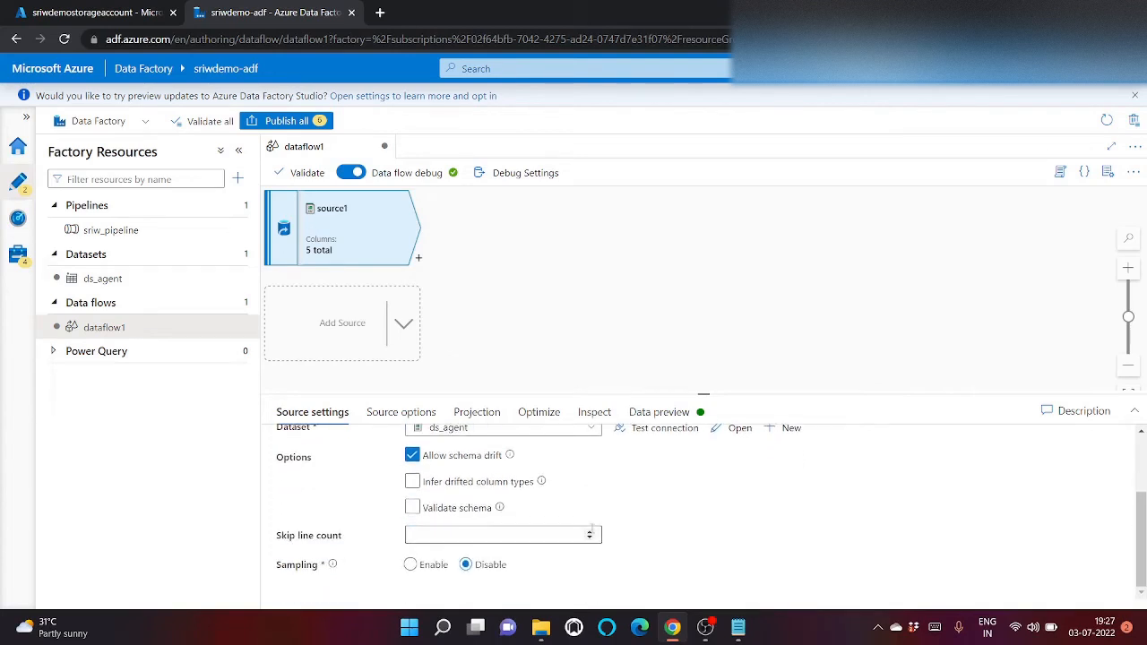
left_click(401, 412)
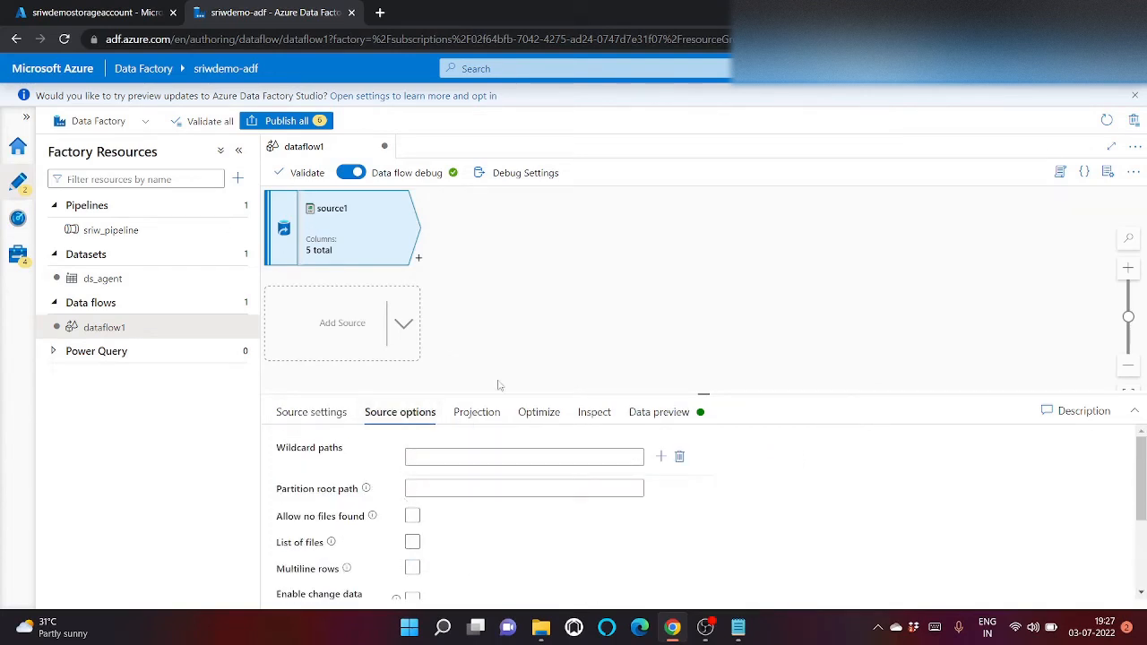
left_click(476, 411)
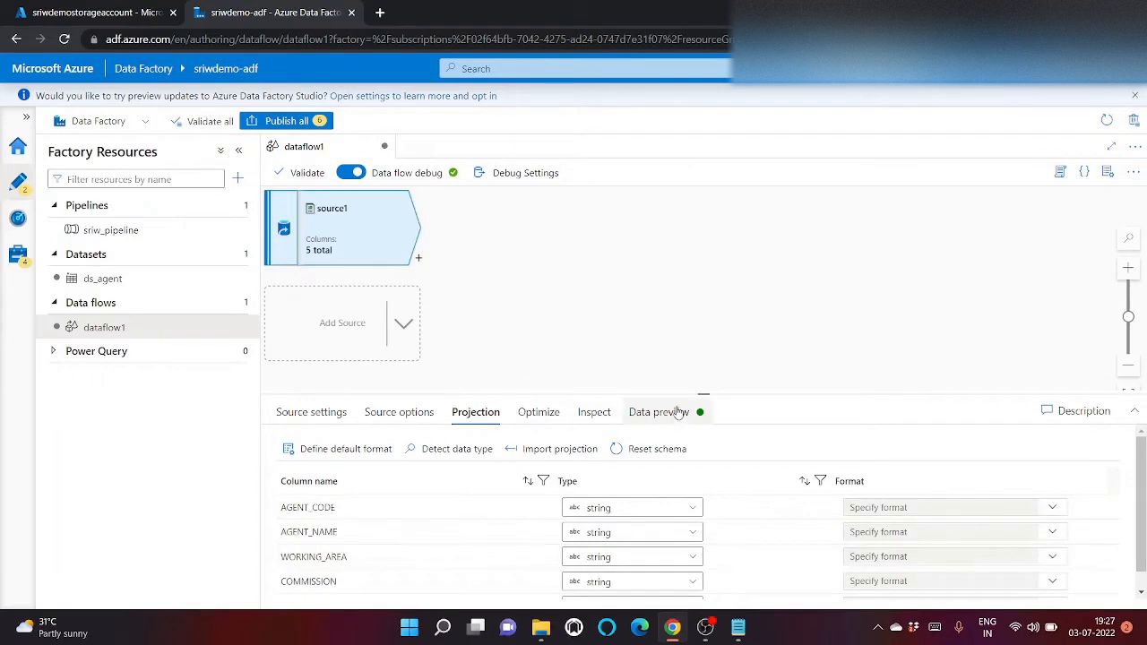
left_click_drag(699, 394, 699, 285)
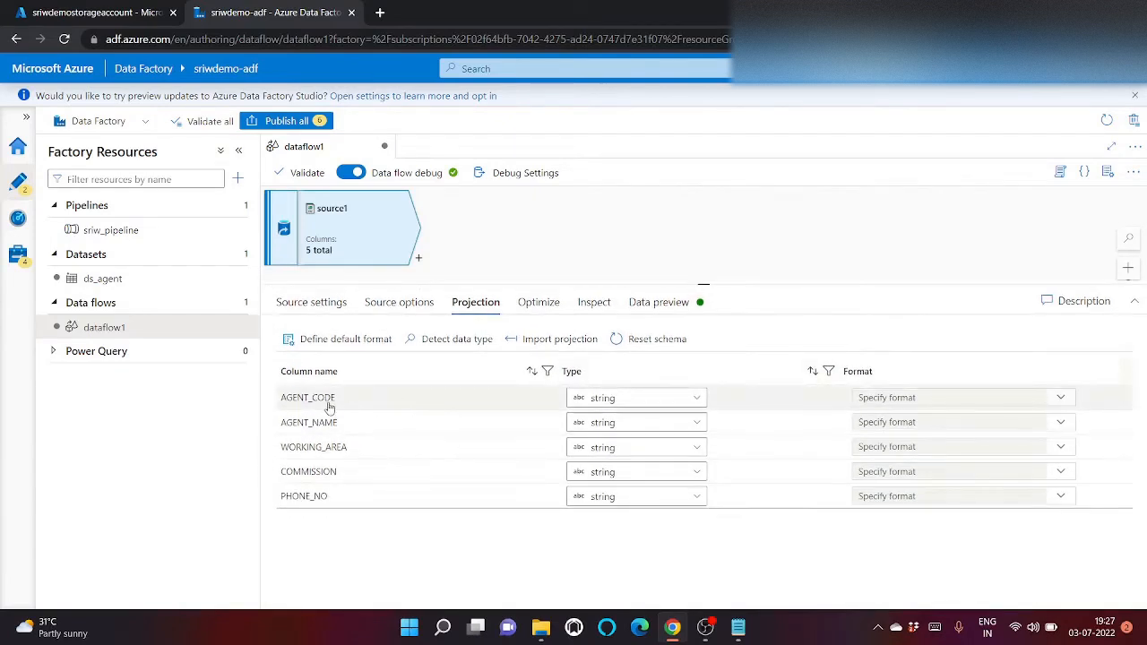
left_click_drag(325, 399, 343, 510)
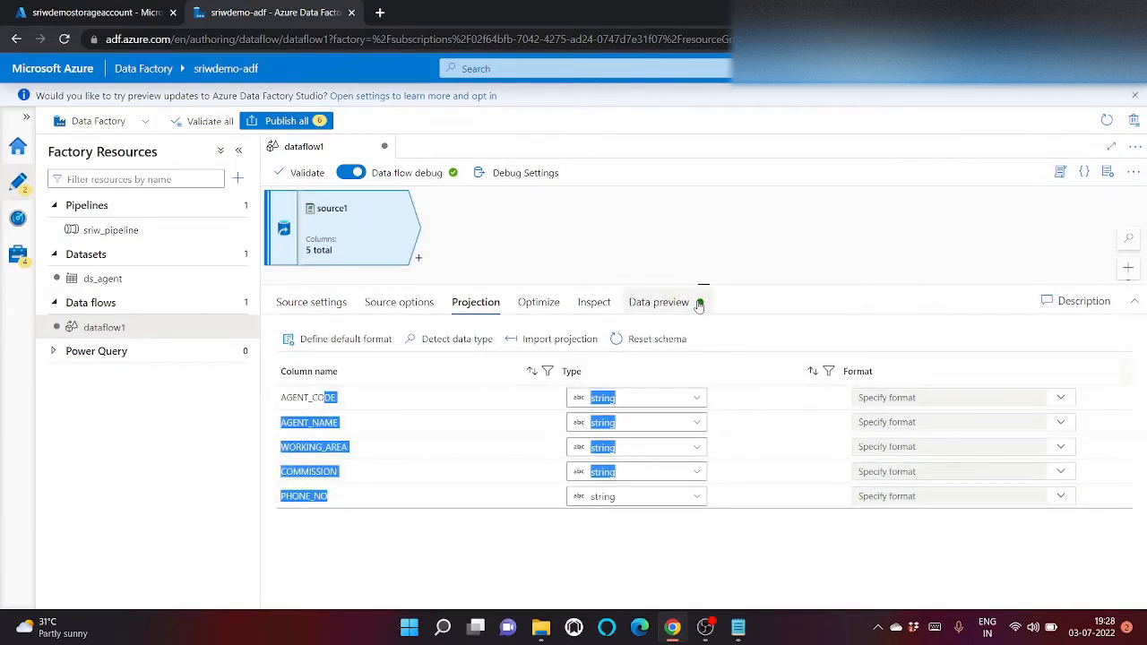
left_click_drag(710, 286, 704, 439)
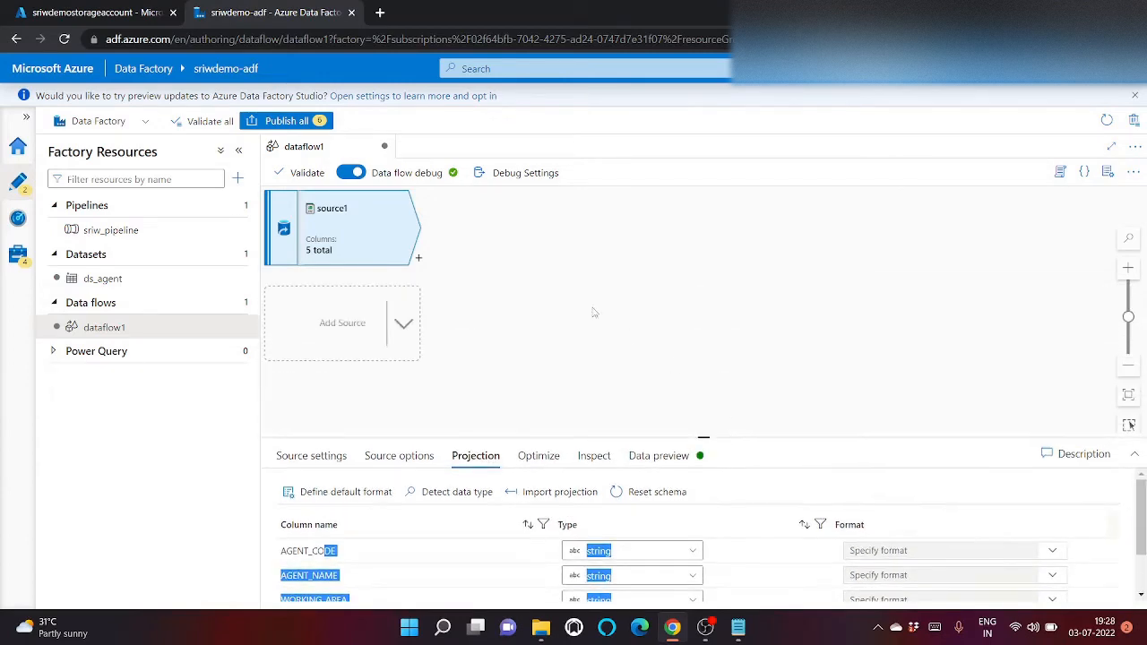
Add a second source to the data flow and go to its dataset setting
left_click(346, 330)
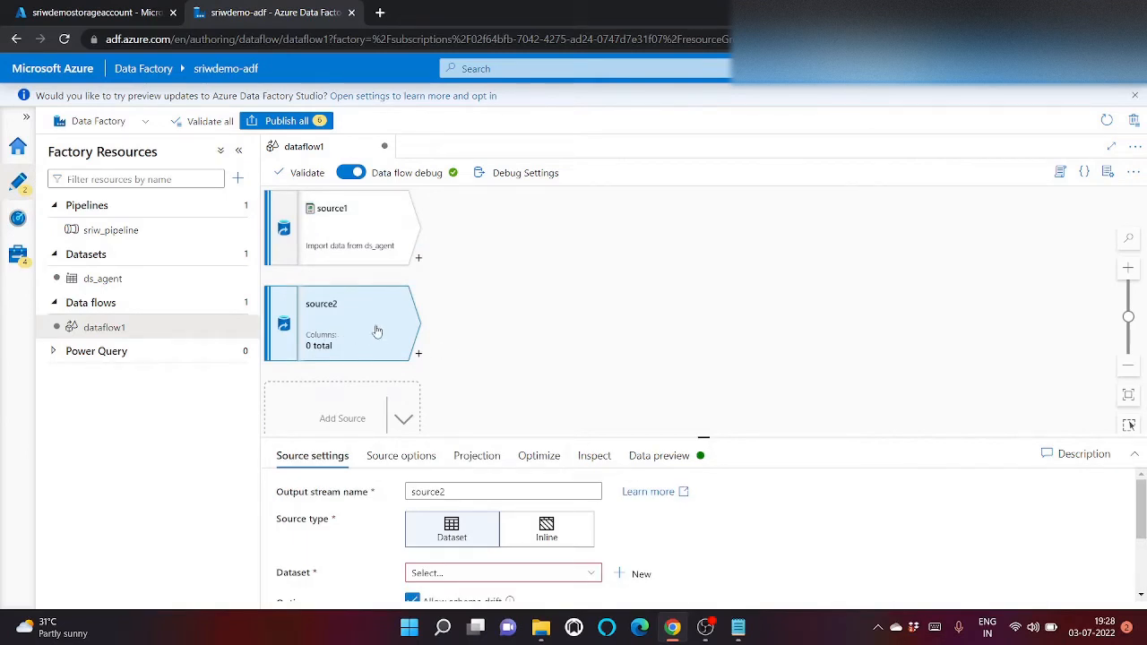
scroll(705, 548, "down", 2)
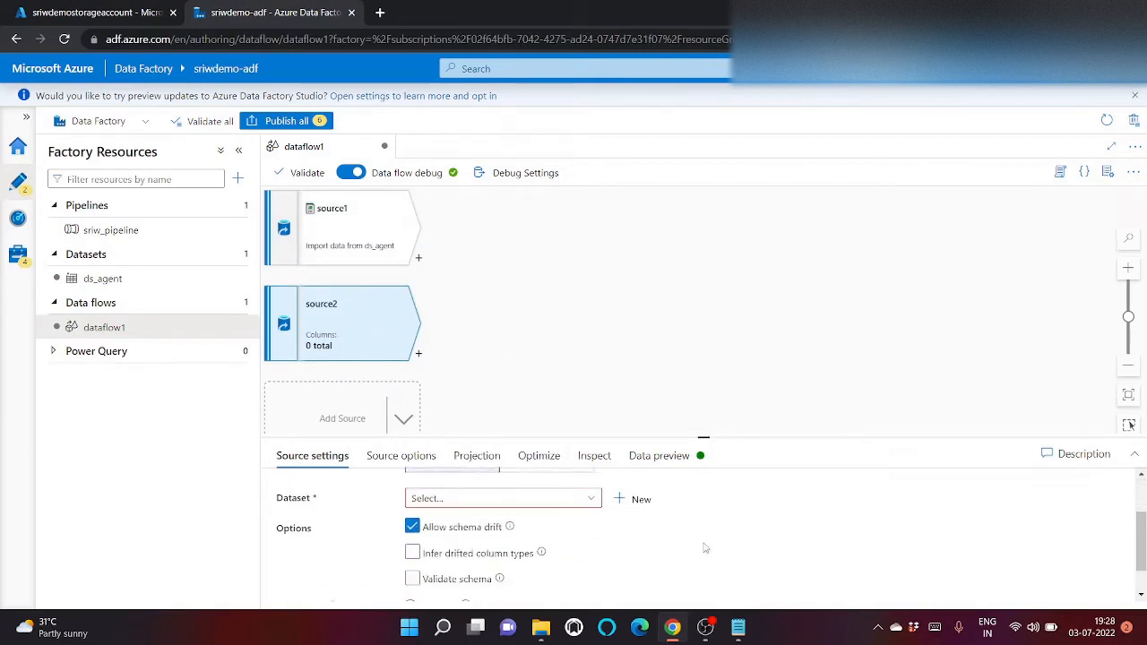
scroll(706, 549, "up", 2)
mouse_move(748, 626)
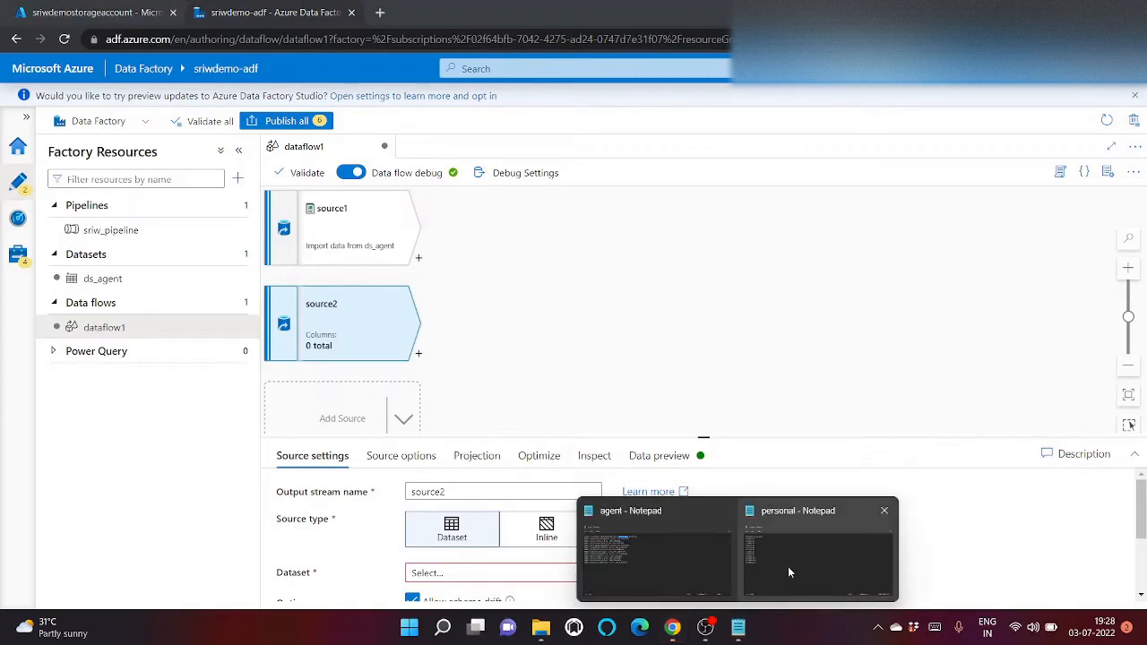
left_click(689, 327)
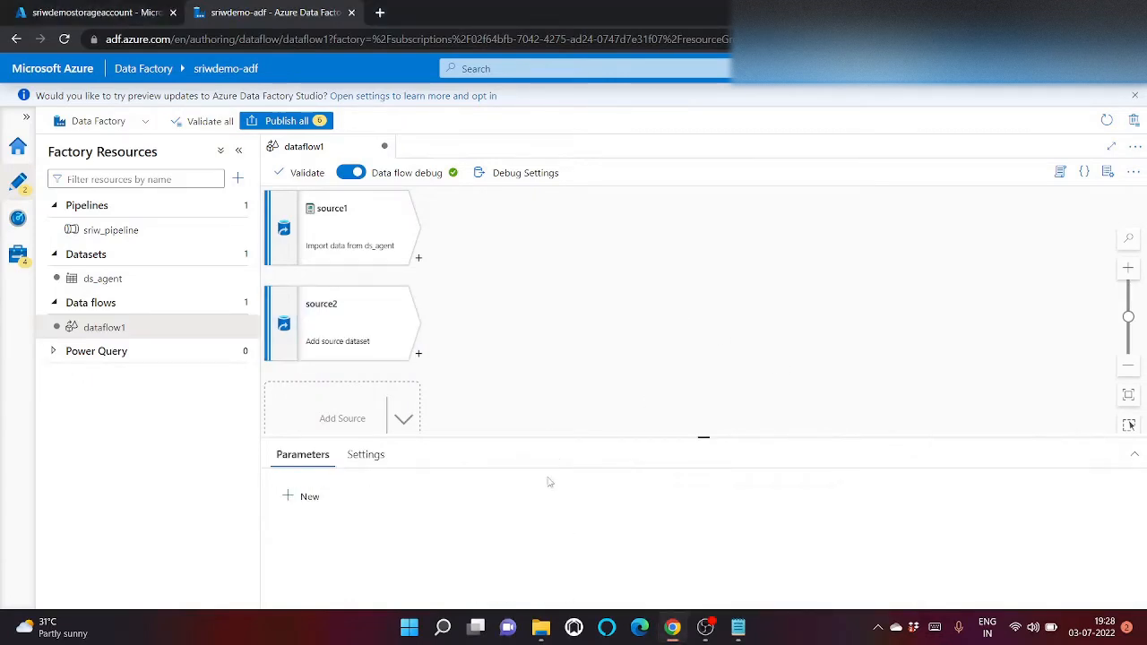
left_click(325, 333)
scroll(553, 573, "down", 2)
scroll(554, 573, "down", 1)
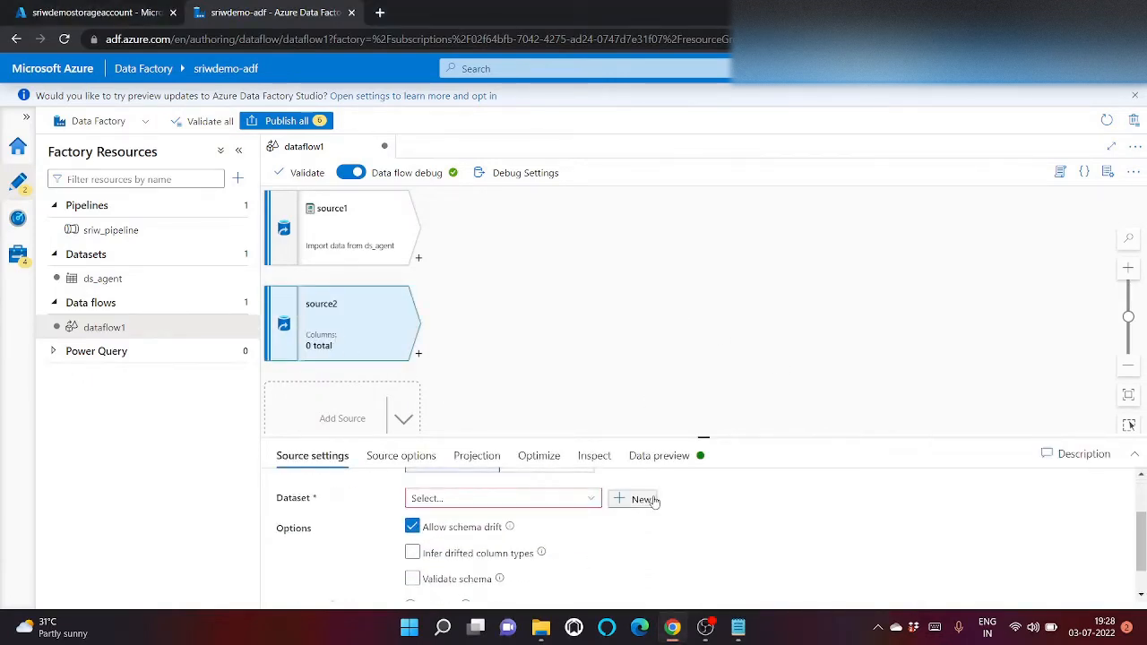
Start a new dataset for source2, using Azure Blob Storage as the data store and DelimitedText as the format
left_click(637, 498)
left_click(739, 314)
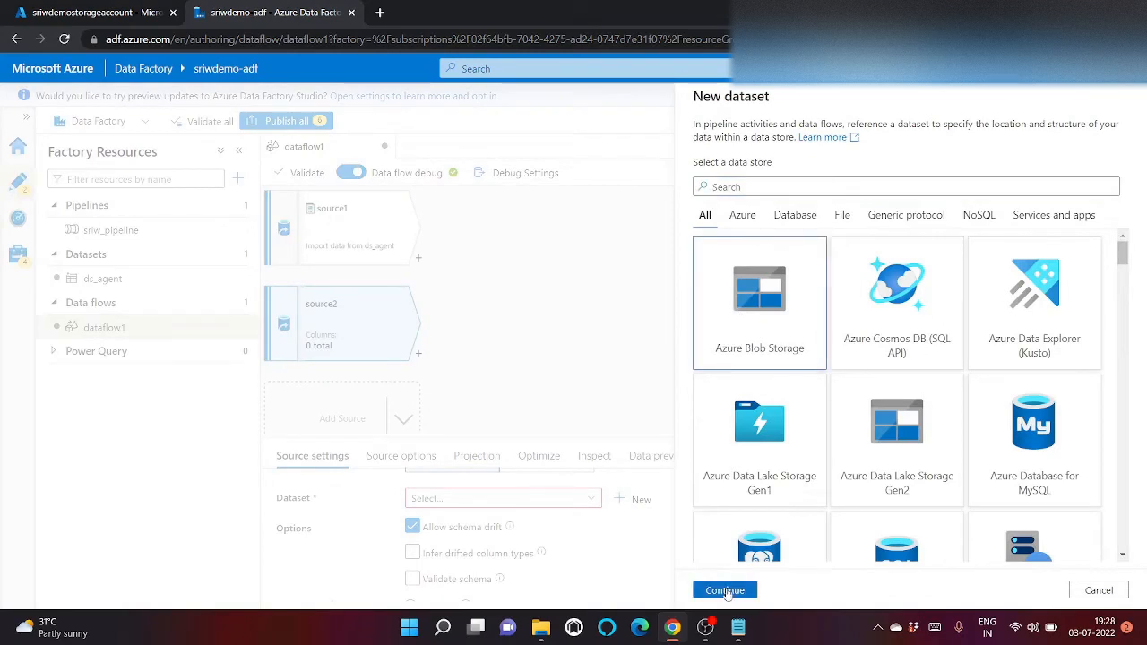
left_click(724, 589)
left_click(939, 215)
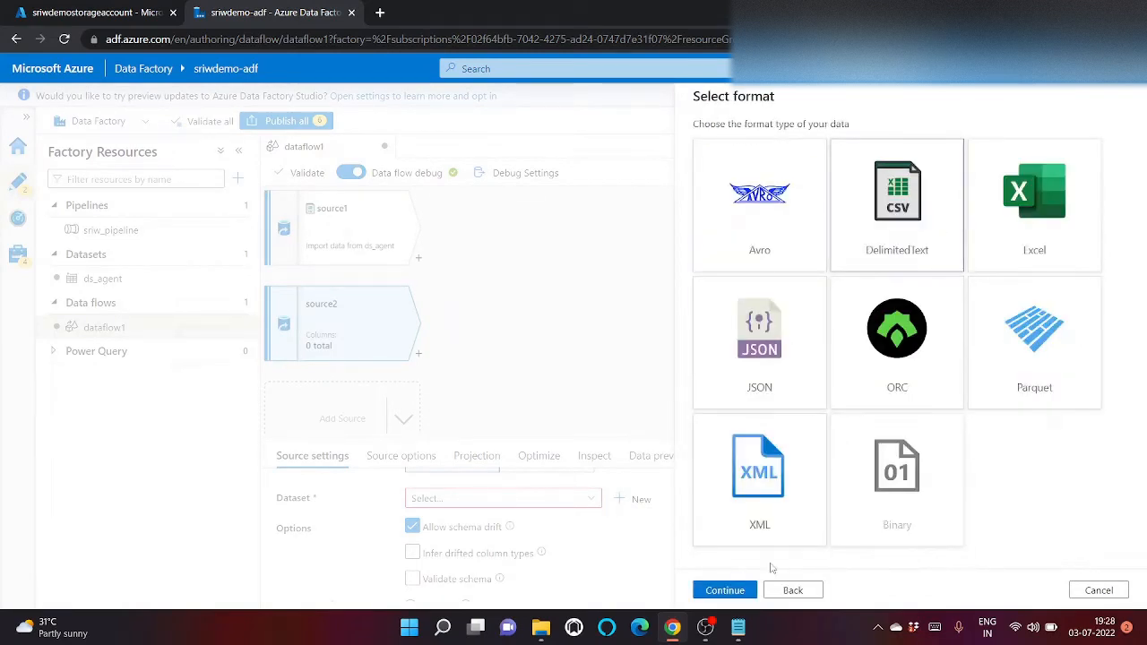
left_click(726, 589)
Name the dataset ds_personal and choose AzureBlobStorage1 as its linked service
double_click(794, 143)
type("ds")
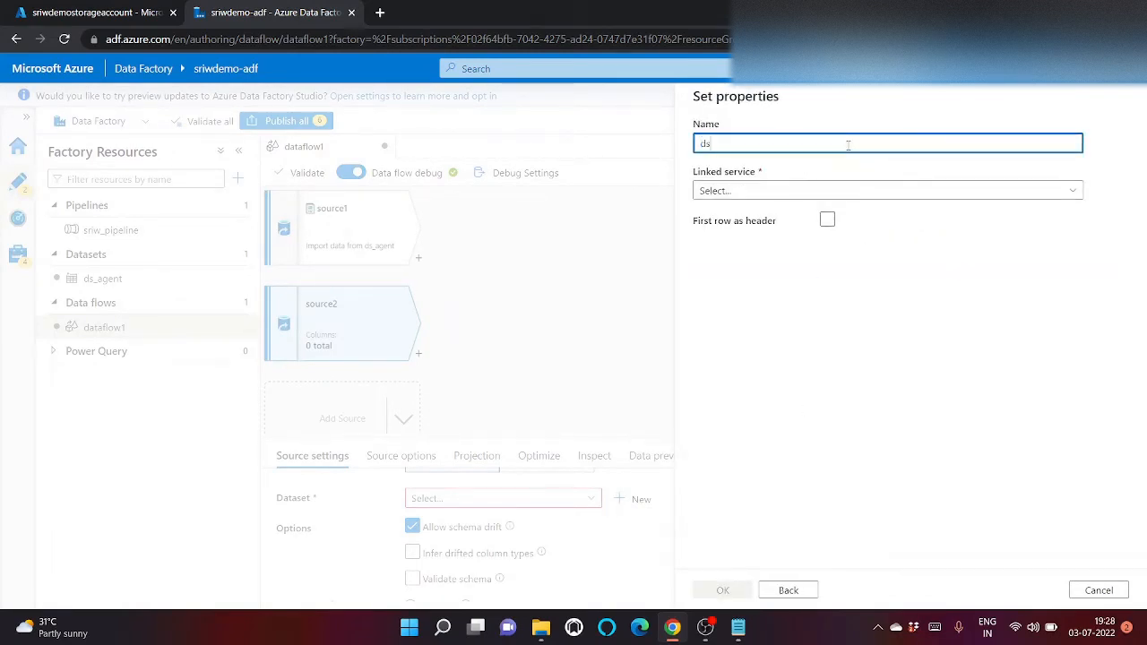
type("_pers")
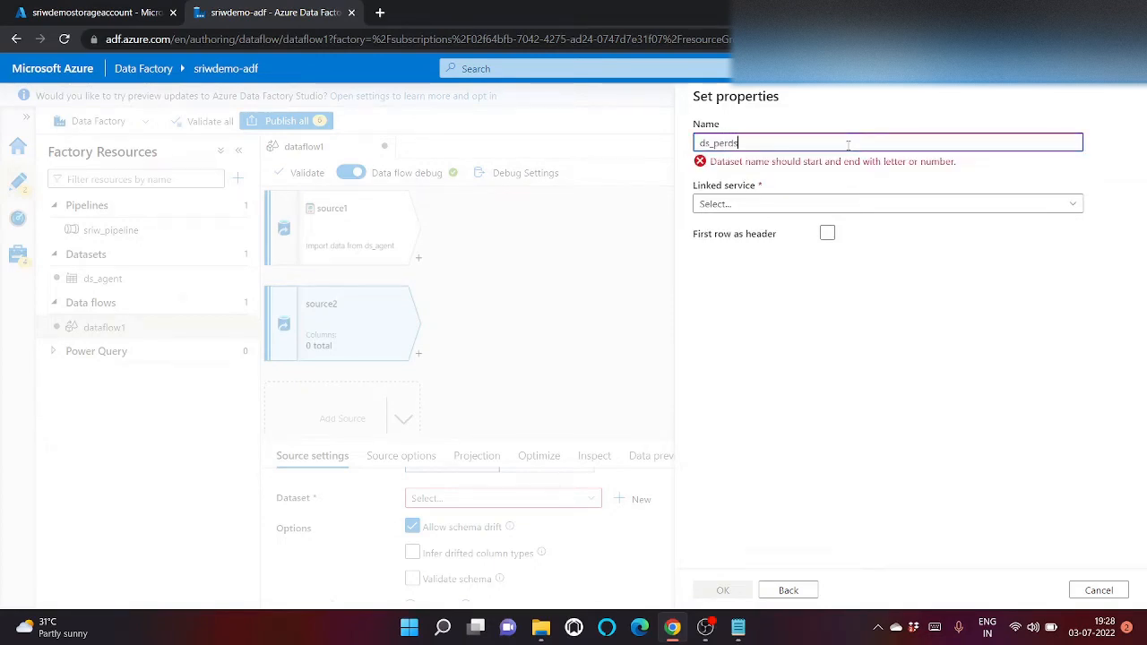
type("rds")
key("BackSpace")
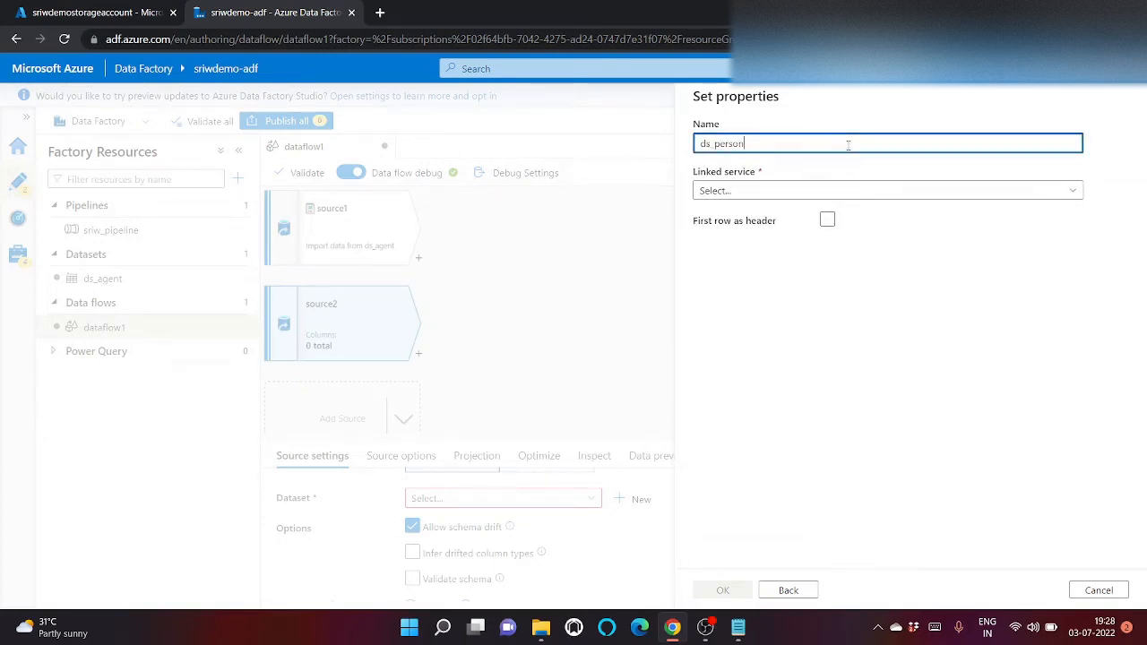
type("al")
left_click(787, 213)
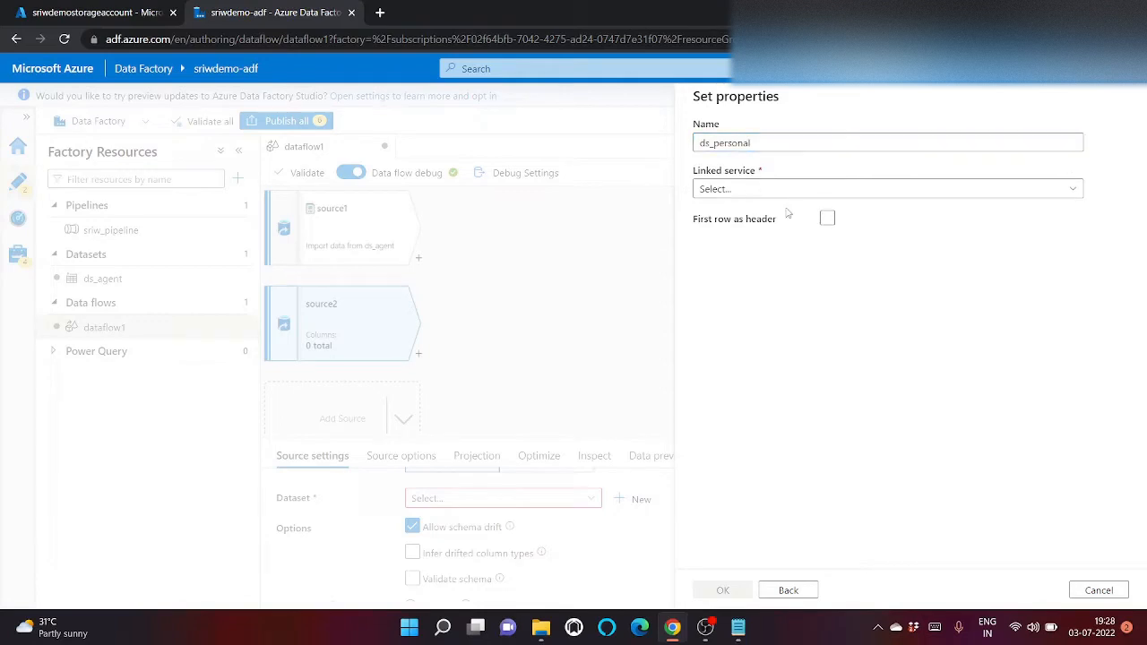
left_click(786, 191)
left_click(796, 289)
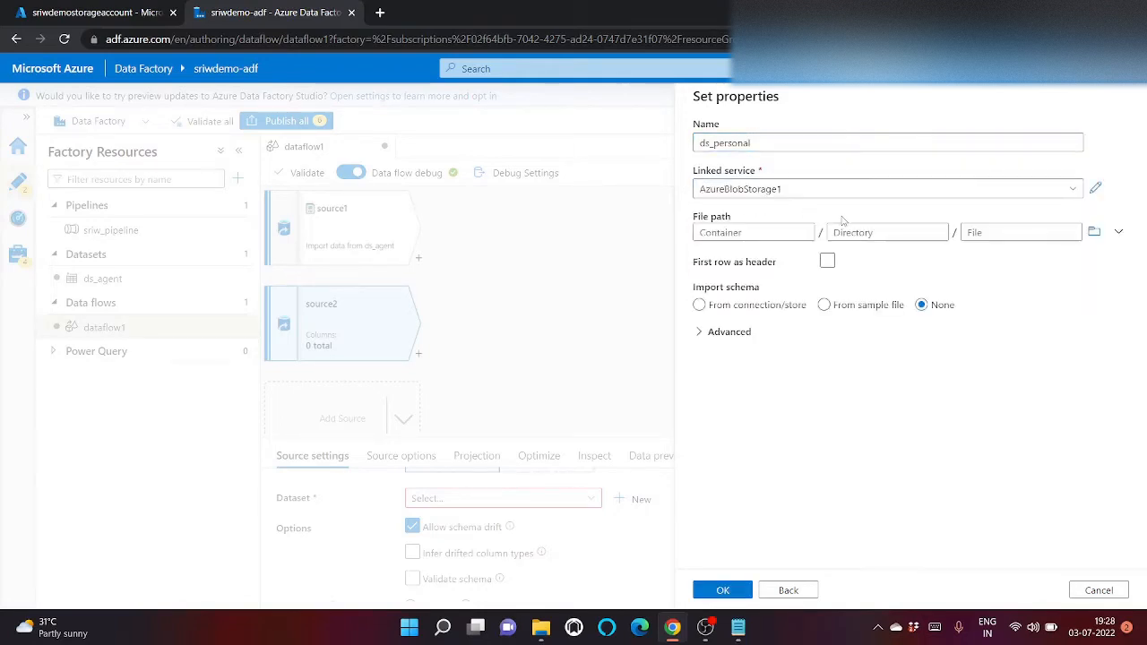
Treat the first row as header, set the file path to input/source/personal.csv, and create the dataset
left_click(827, 260)
left_click(1093, 232)
double_click(724, 184)
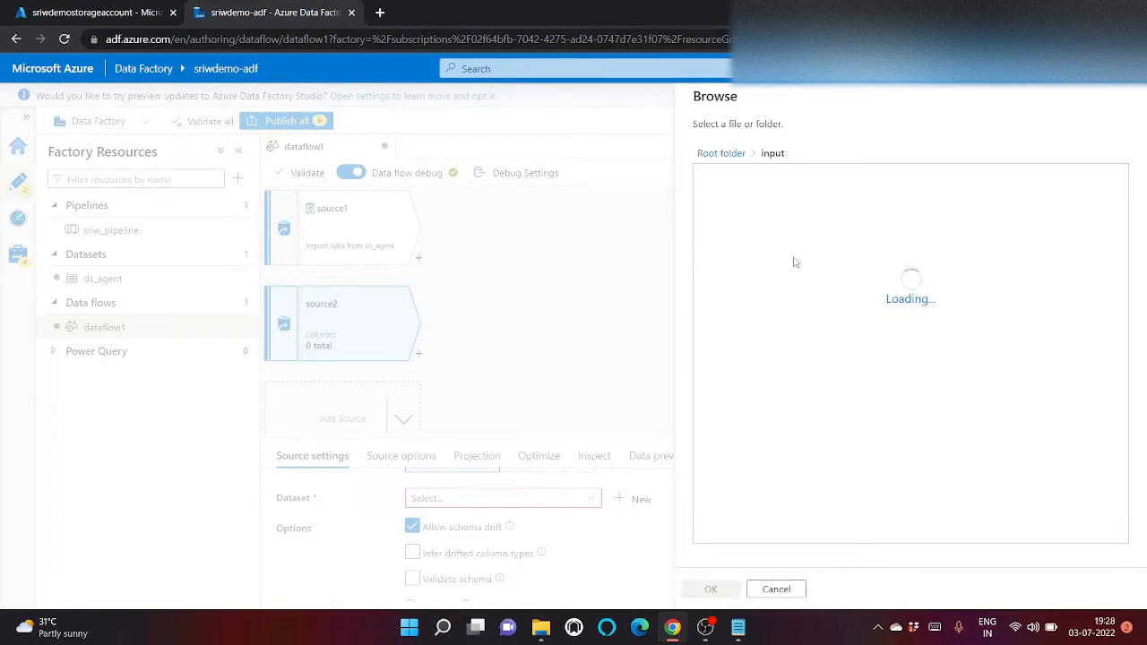
double_click(744, 208)
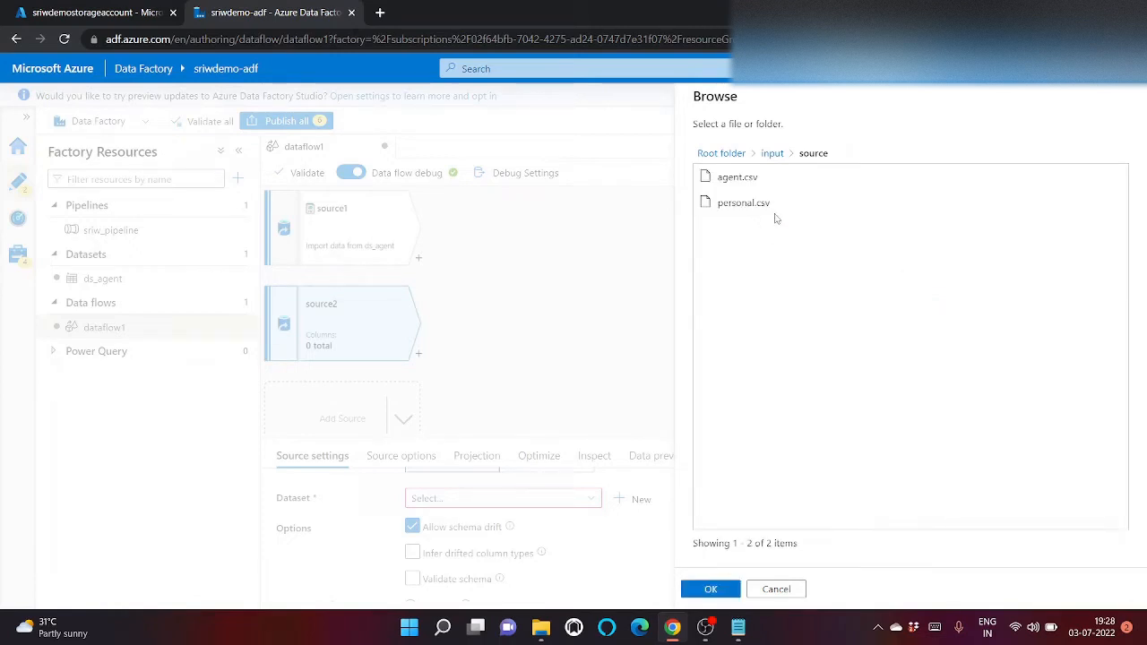
double_click(760, 205)
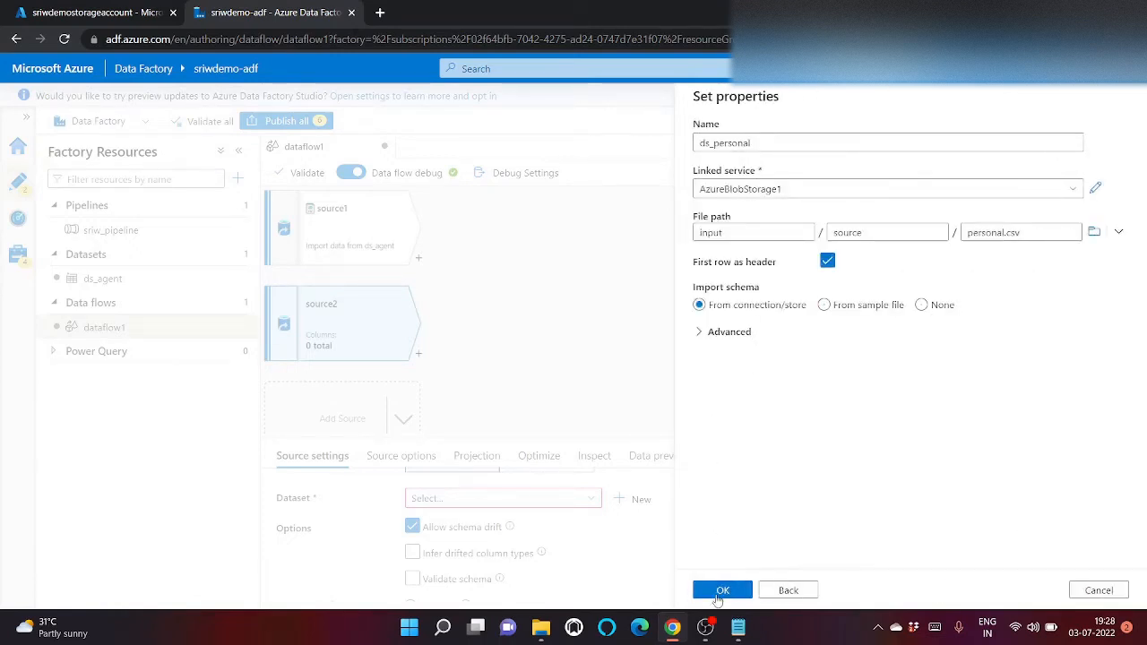
left_click(719, 595)
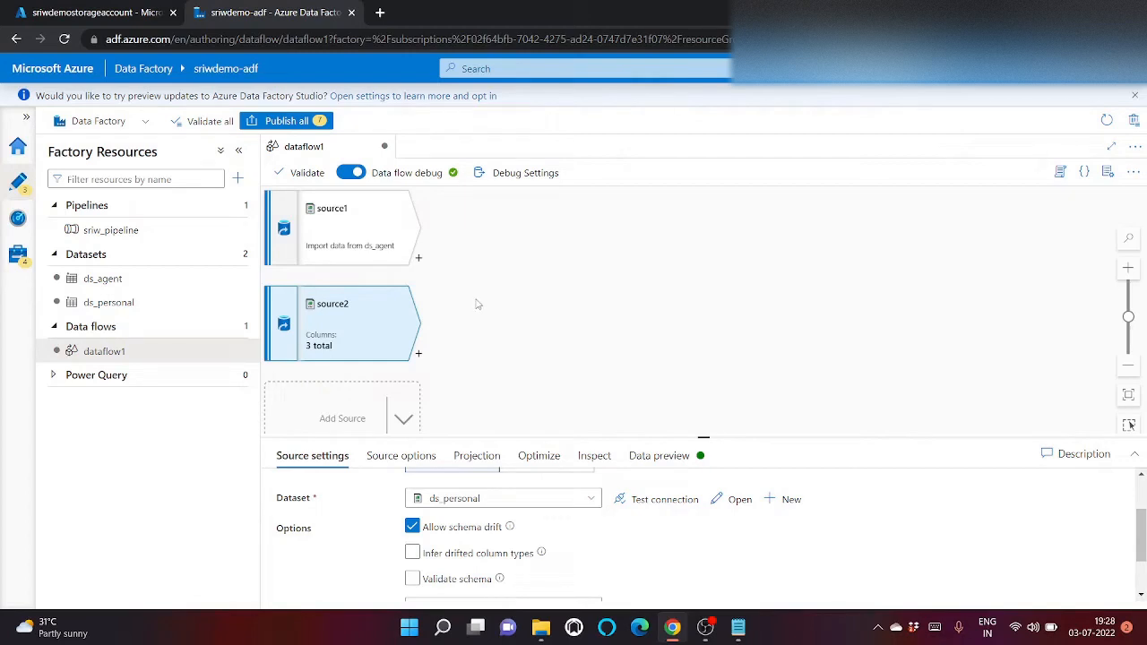
Review the available transformations for source1 and add a Lookup transformation after it
left_click(417, 258)
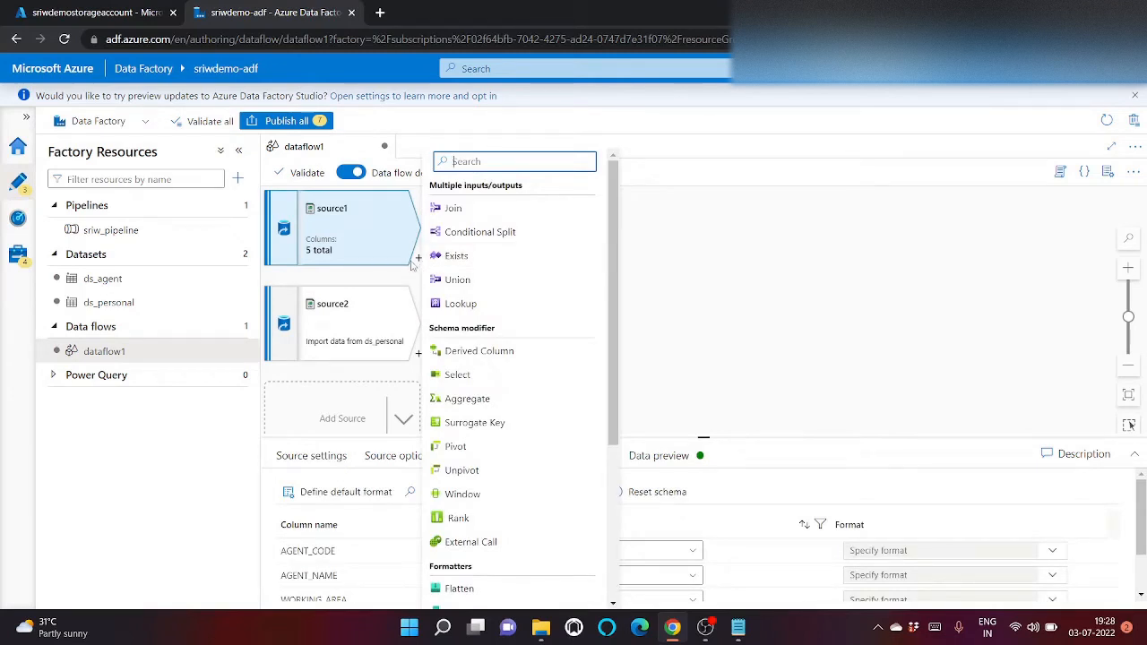
scroll(515, 268, "down", 3)
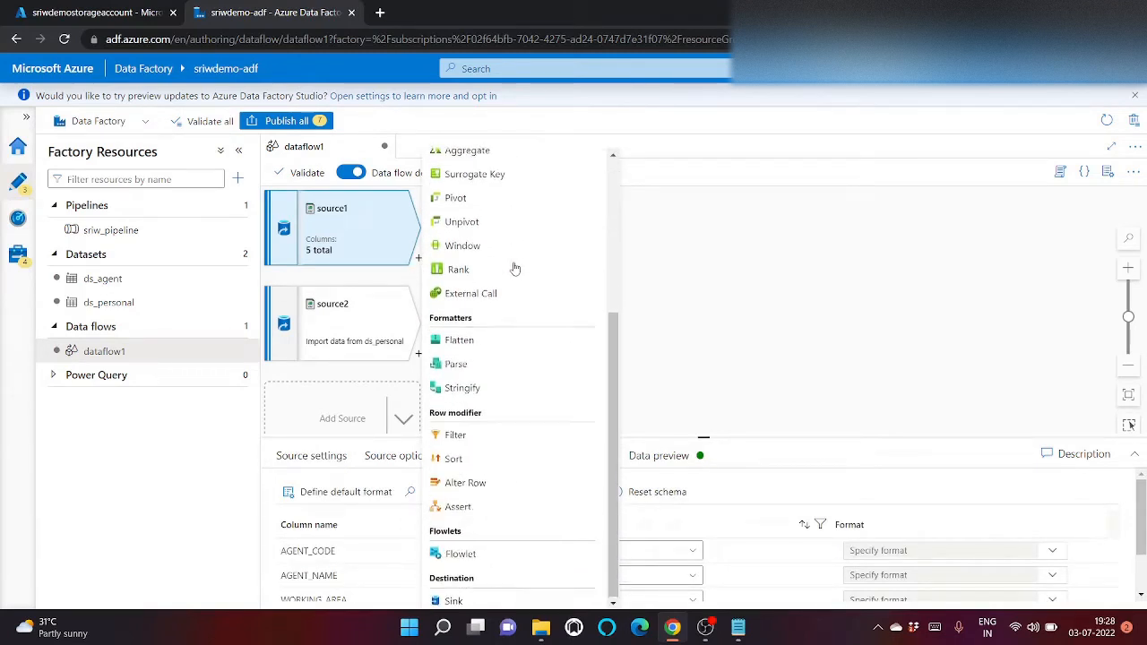
scroll(515, 269, "up", 3)
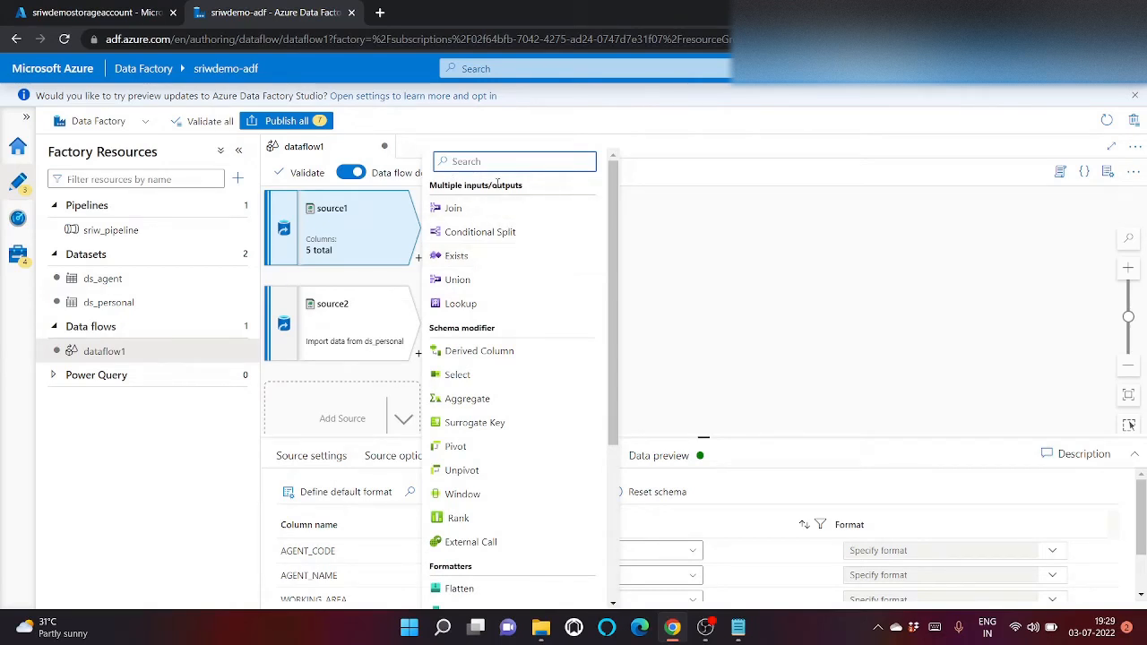
scroll(499, 325, "down", 2)
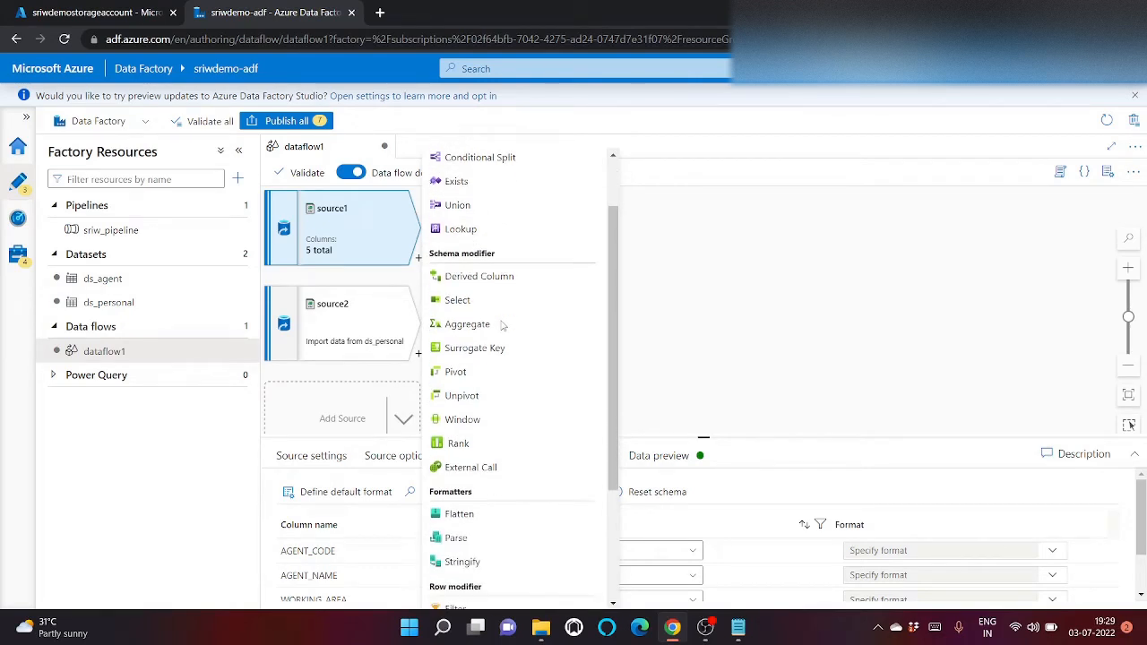
scroll(523, 516, "down", 1)
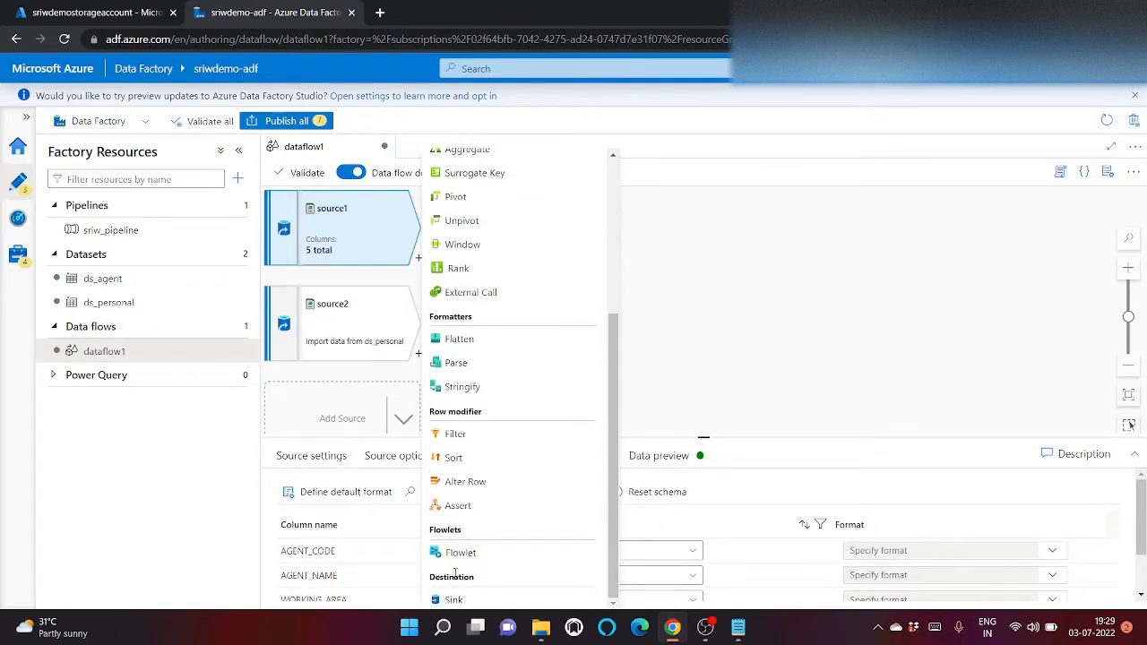
scroll(484, 447, "up", 3)
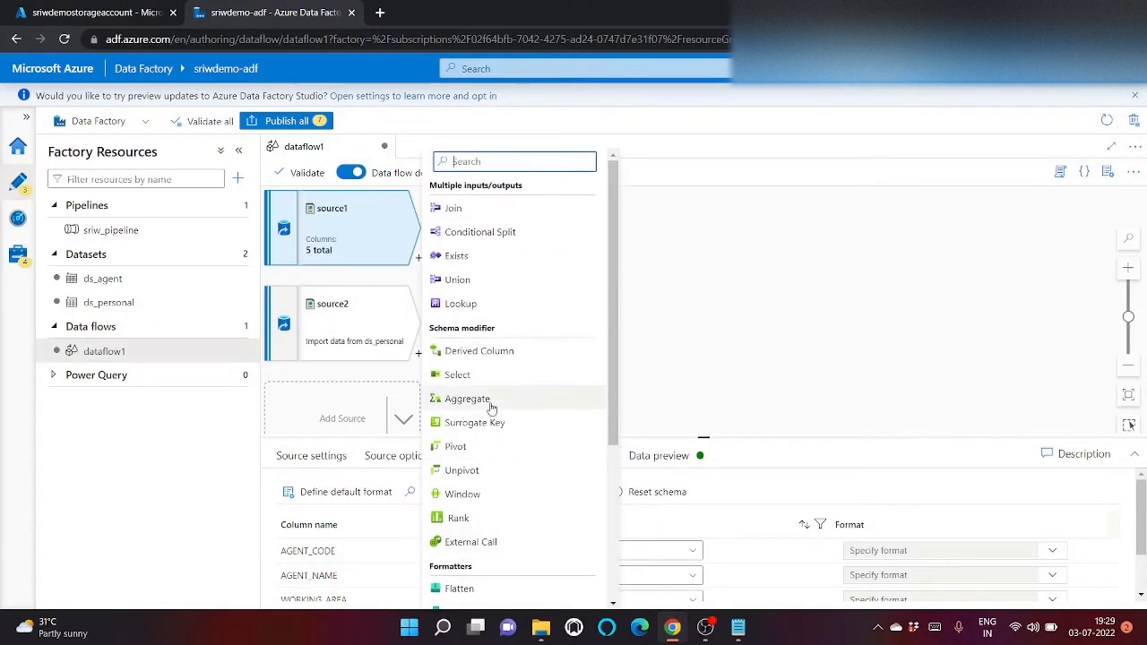
left_click(476, 306)
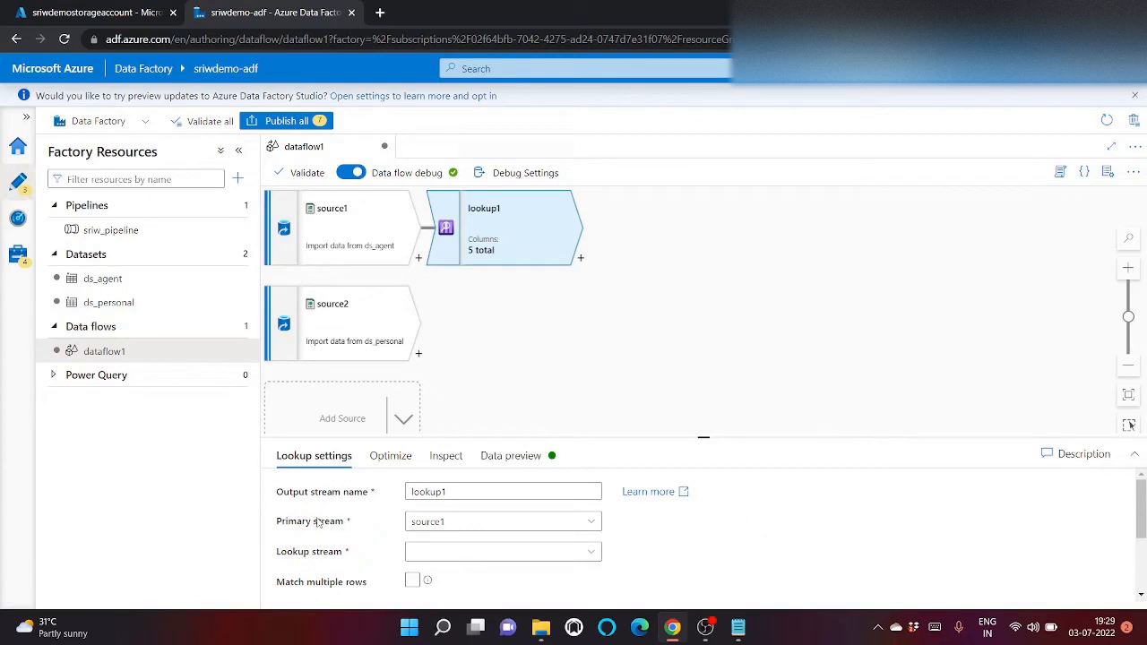
Set source2 as the lookup stream, with source1 as the primary stream, and go to the lookup conditions
left_click_drag(286, 528, 353, 522)
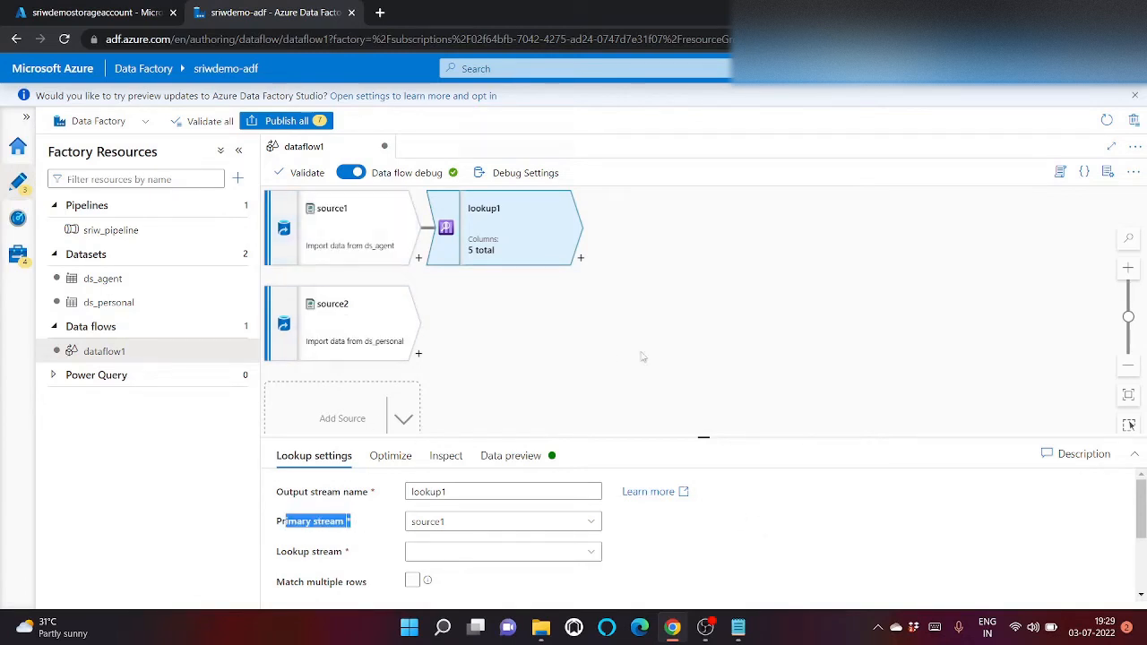
left_click(466, 550)
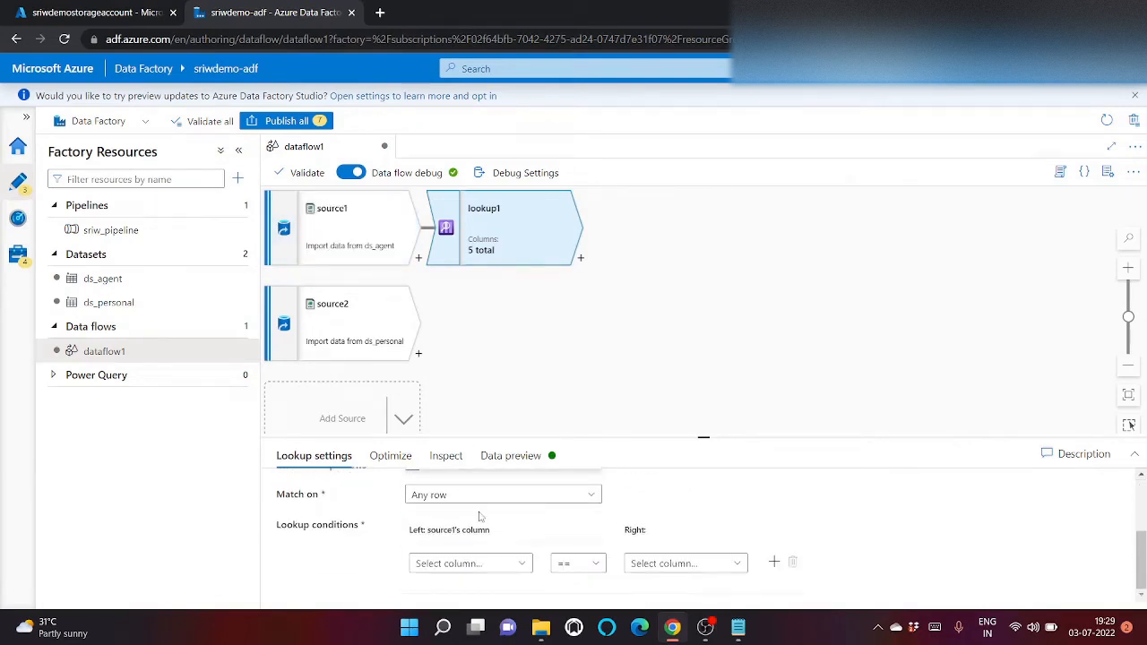
left_click(450, 533)
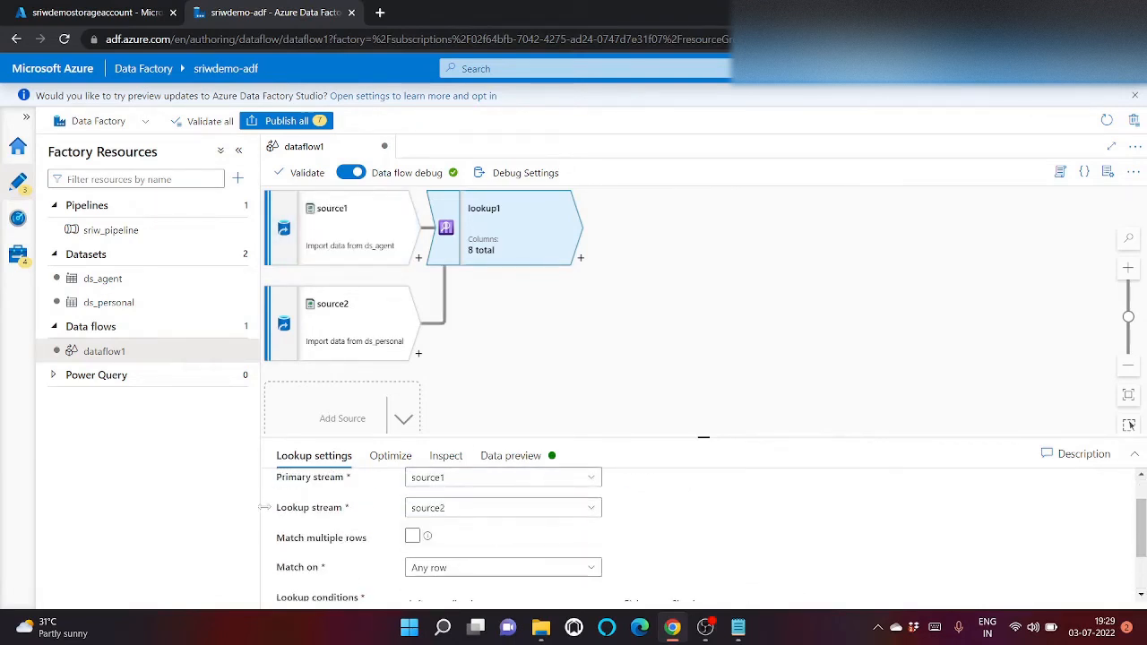
left_click_drag(288, 508, 442, 514)
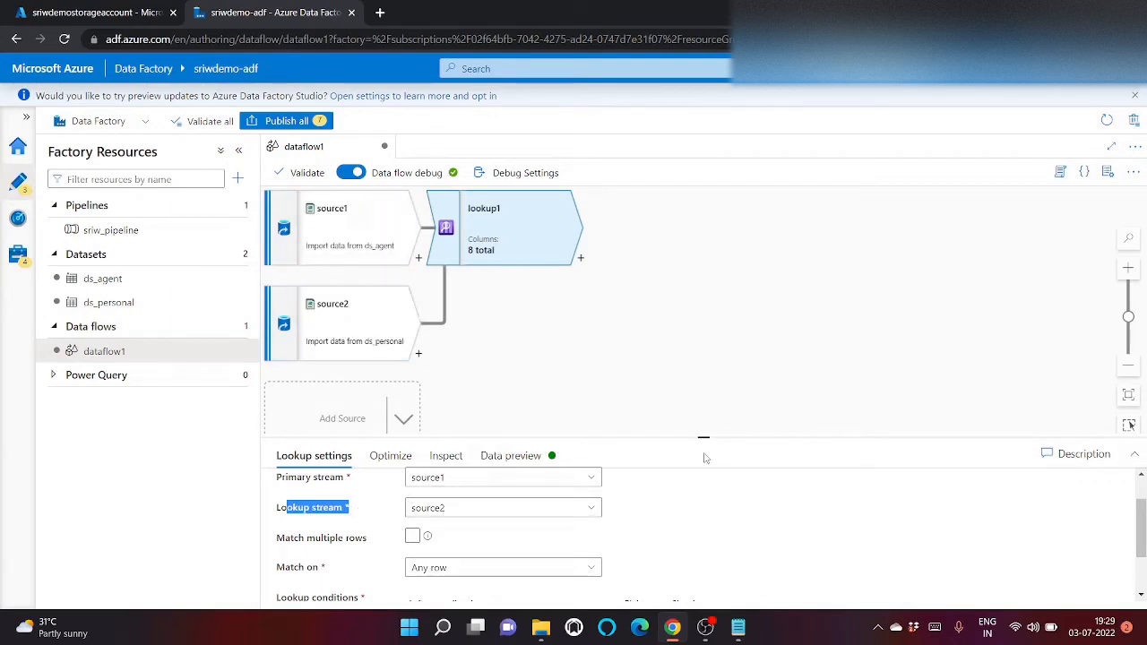
scroll(717, 519, "down", 2)
left_click_drag(292, 541, 351, 522)
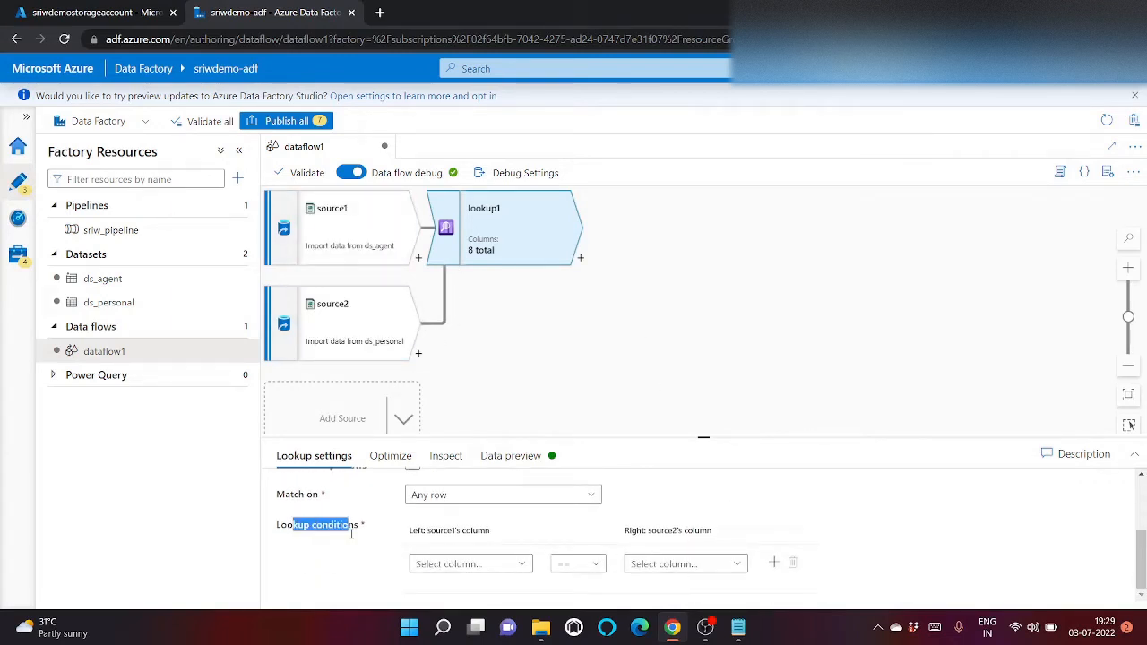
Switch to Notepad and compare the header columns of the personal and agent files for the lookup key
left_click(483, 564)
scroll(730, 597, "down", 2)
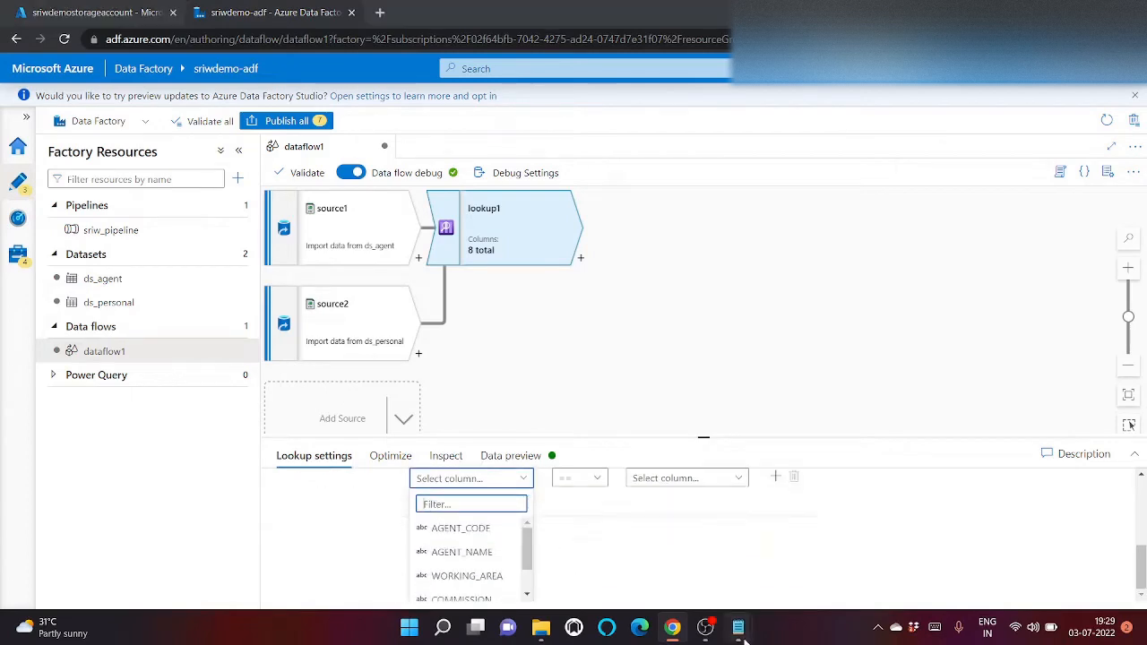
mouse_move(739, 627)
left_click(773, 578)
left_click_drag(139, 210, 169, 210)
mouse_move(744, 627)
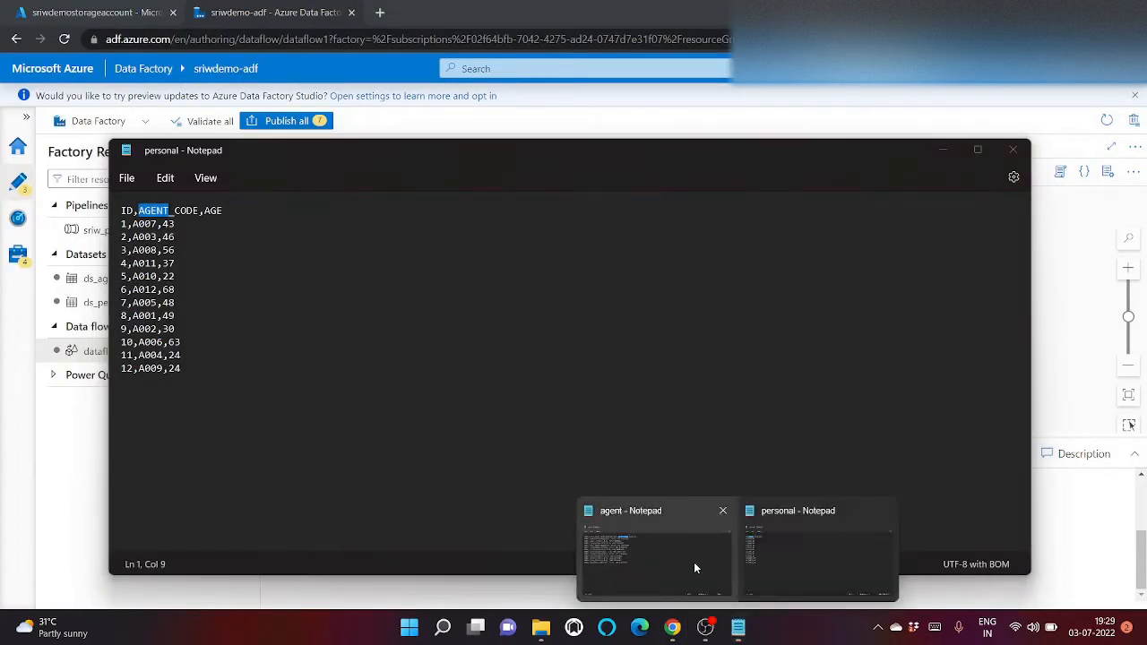
left_click(693, 562)
double_click(200, 211)
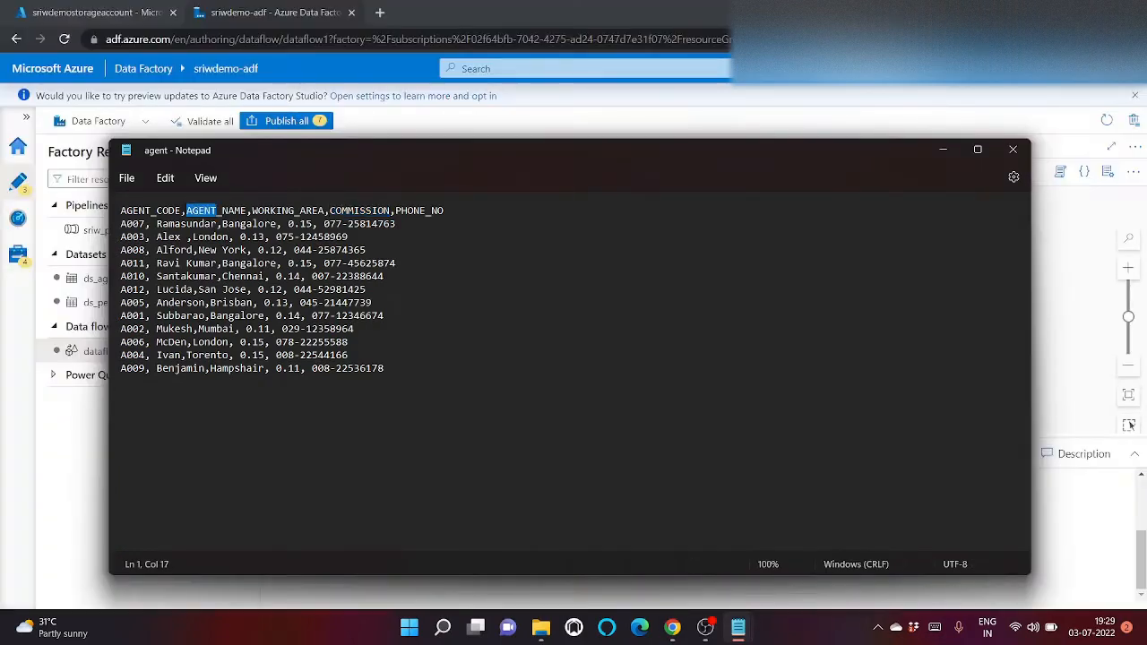
double_click(169, 210)
left_click(944, 149)
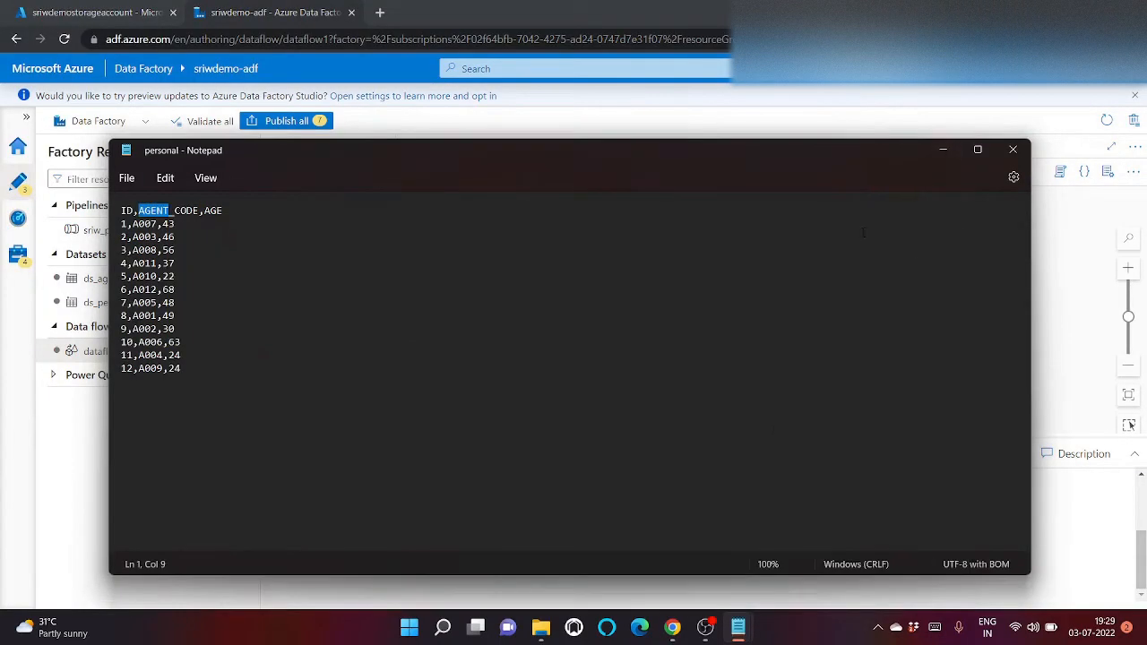
left_click(944, 148)
Back in Data Factory, set lookup1's condition to match source1's AGENT_CODE column with source2's AGENT_CODE column using ==
left_click(473, 575)
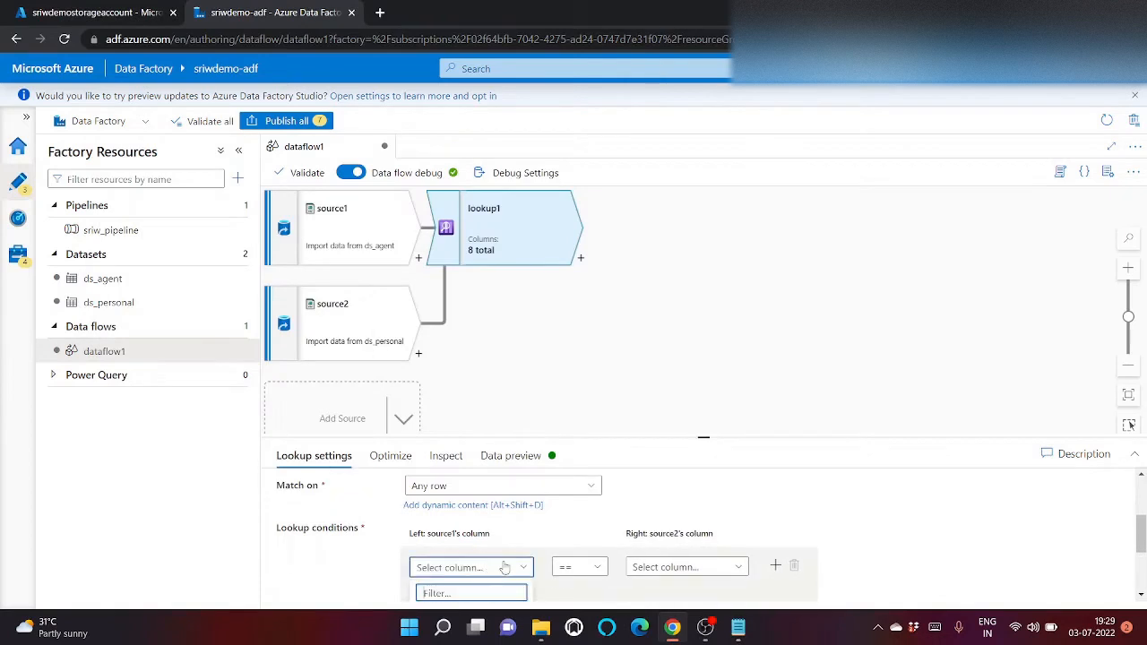
left_click(466, 528)
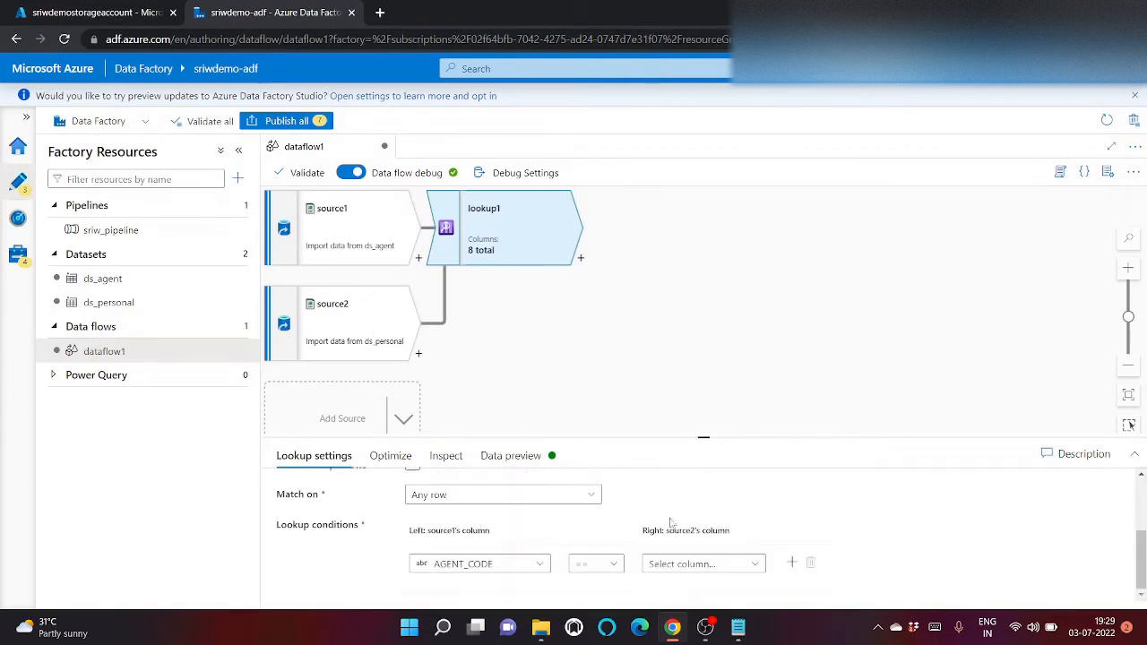
left_click(708, 556)
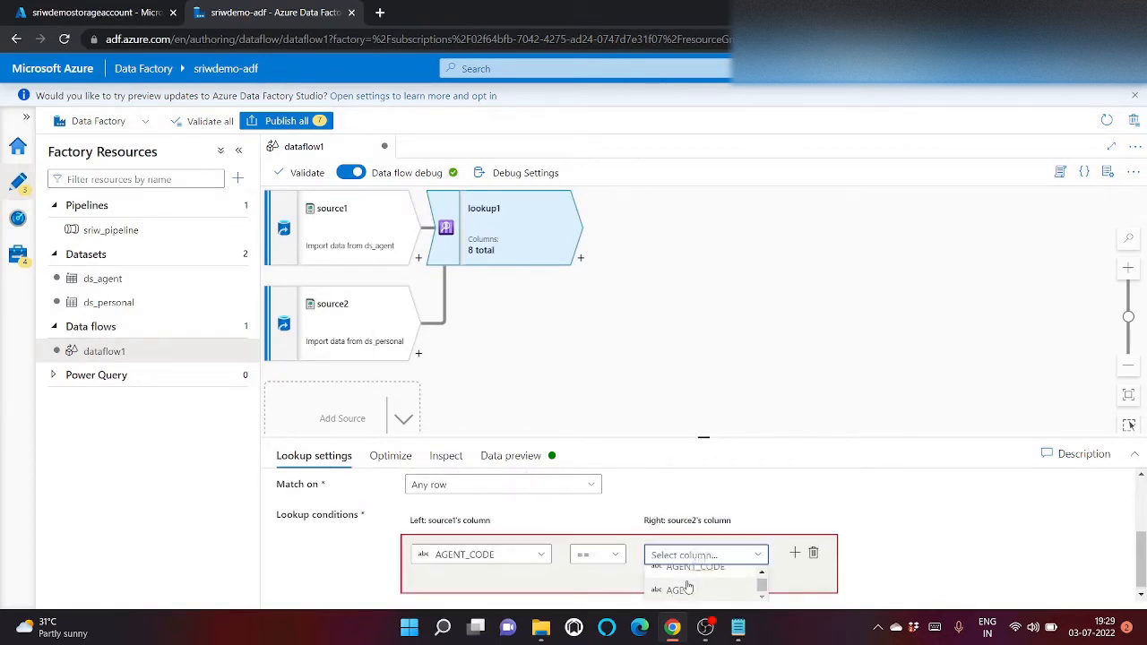
scroll(690, 587, "up", 1)
left_click(683, 571)
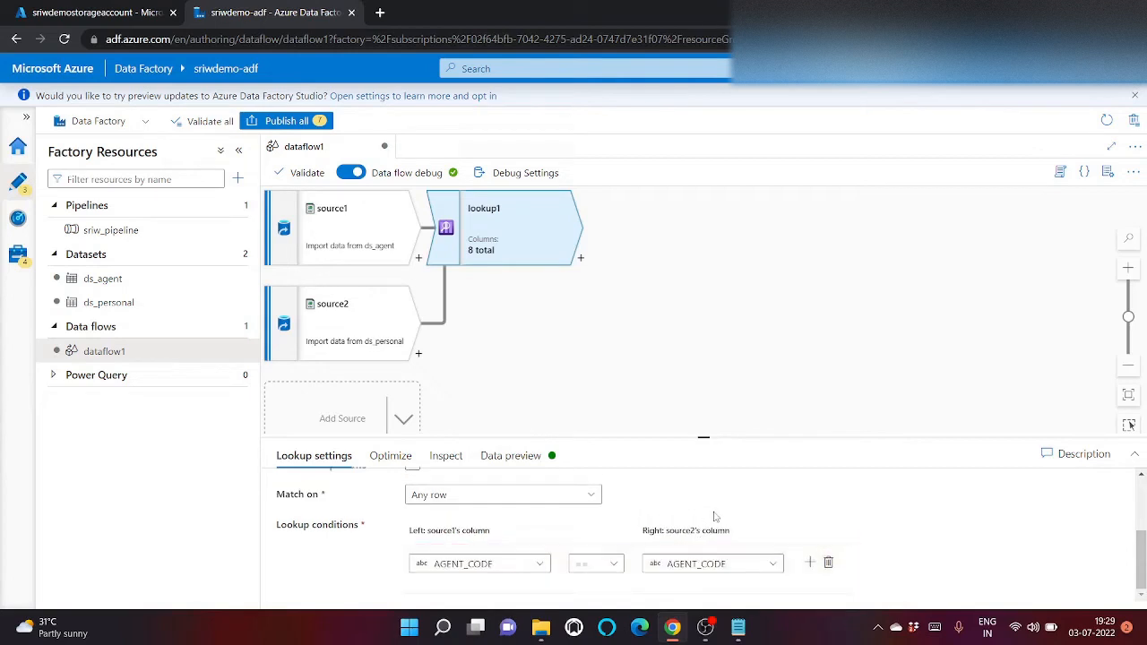
scroll(712, 516, "up", 3)
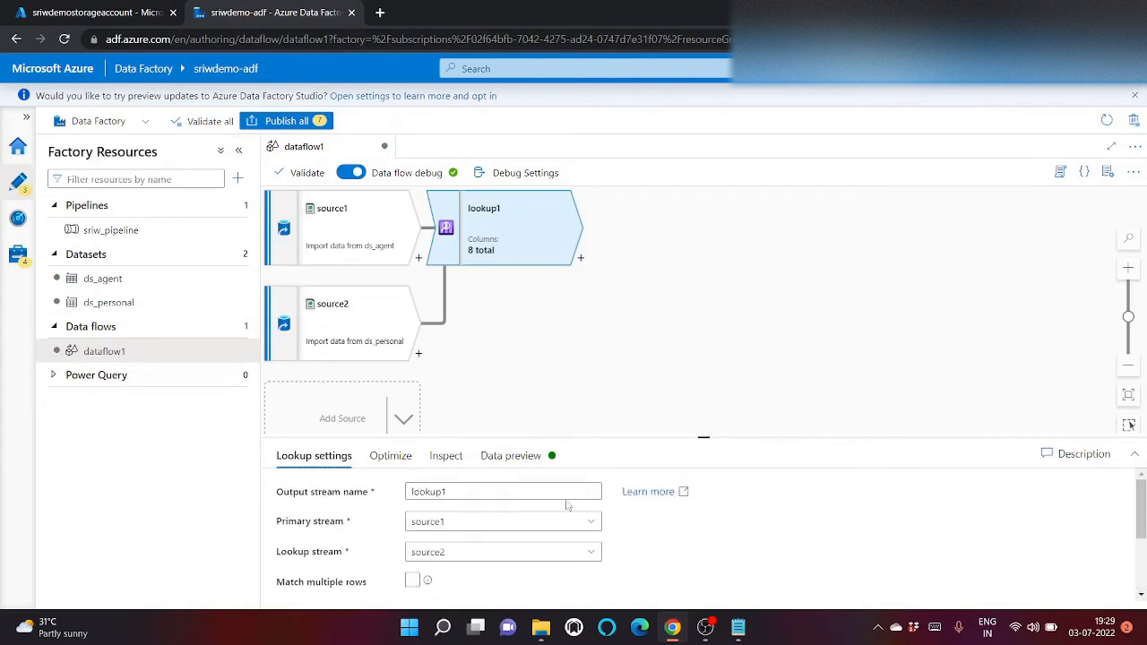
Refresh the data preview of lookup1 and enlarge the settings pane
left_click(526, 457)
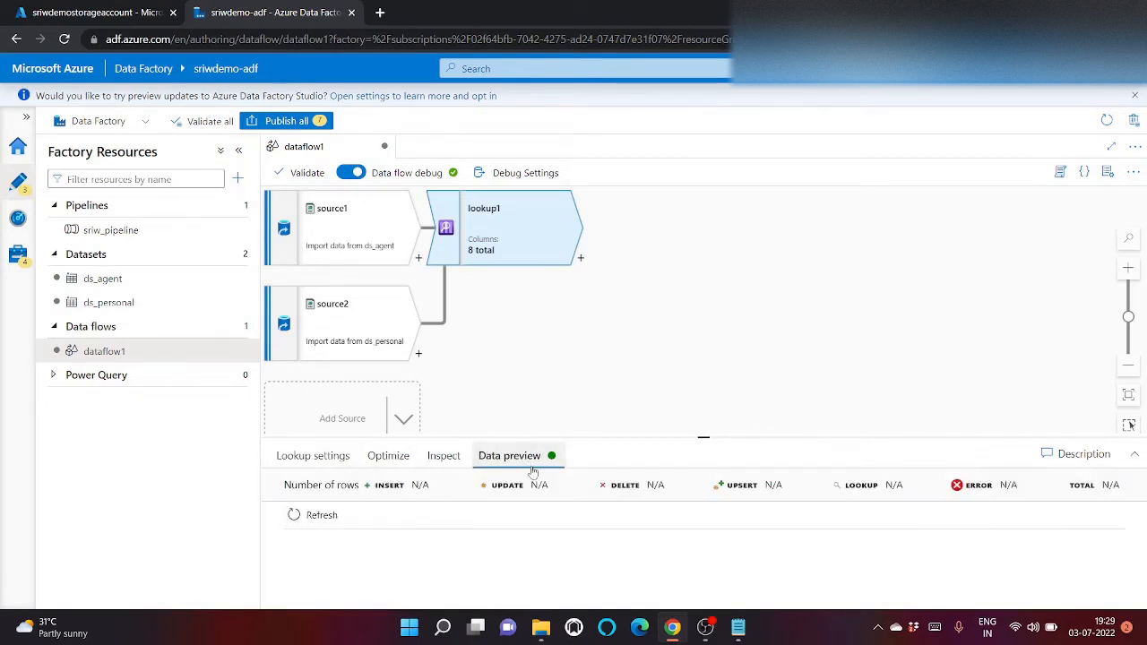
left_click(327, 521)
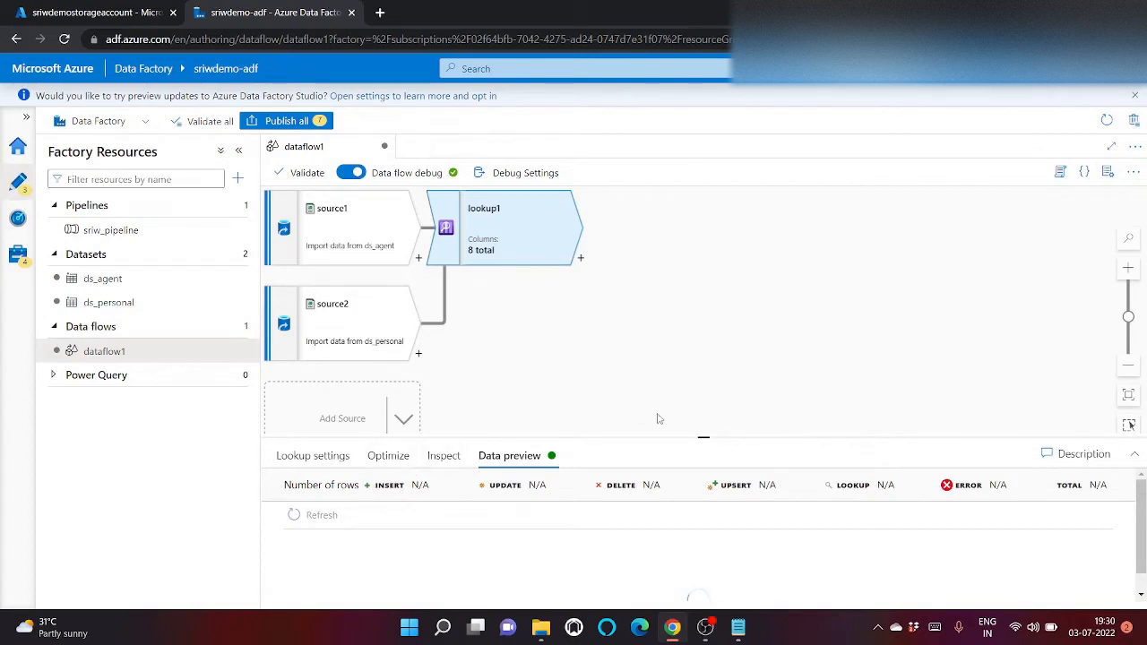
left_click_drag(705, 438, 718, 351)
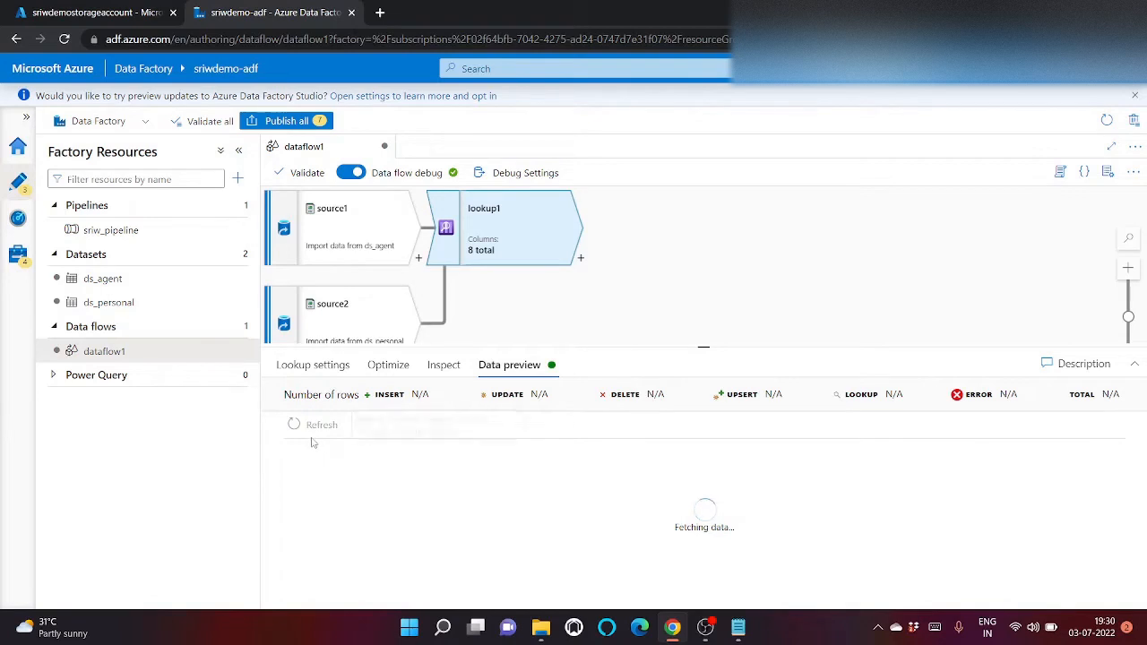
Inspect the output columns of lookup1, enlarging the pane further so the full list fits
left_click(446, 367)
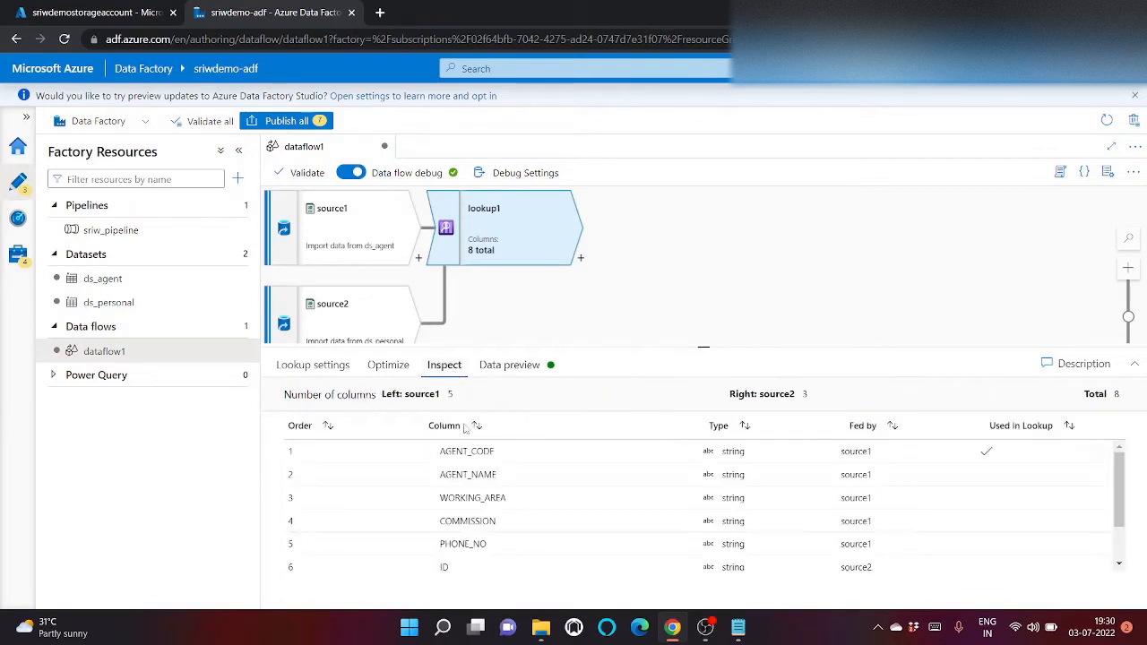
scroll(470, 447, "down", 2)
scroll(484, 466, "up", 2)
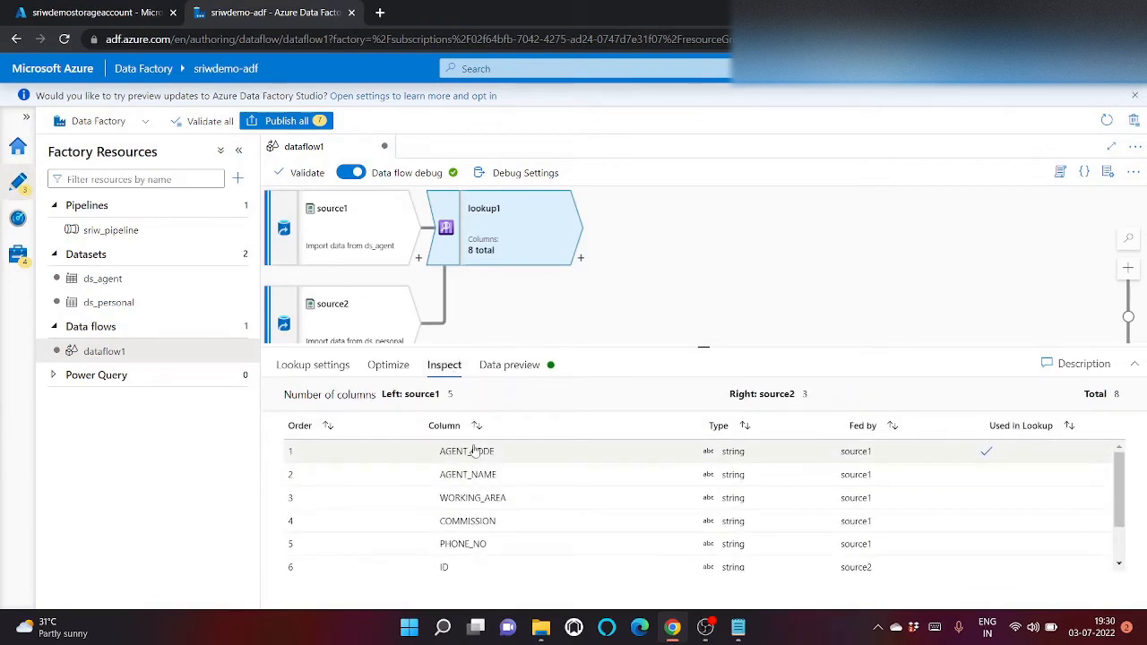
scroll(475, 451, "down", 1)
scroll(475, 451, "up", 1)
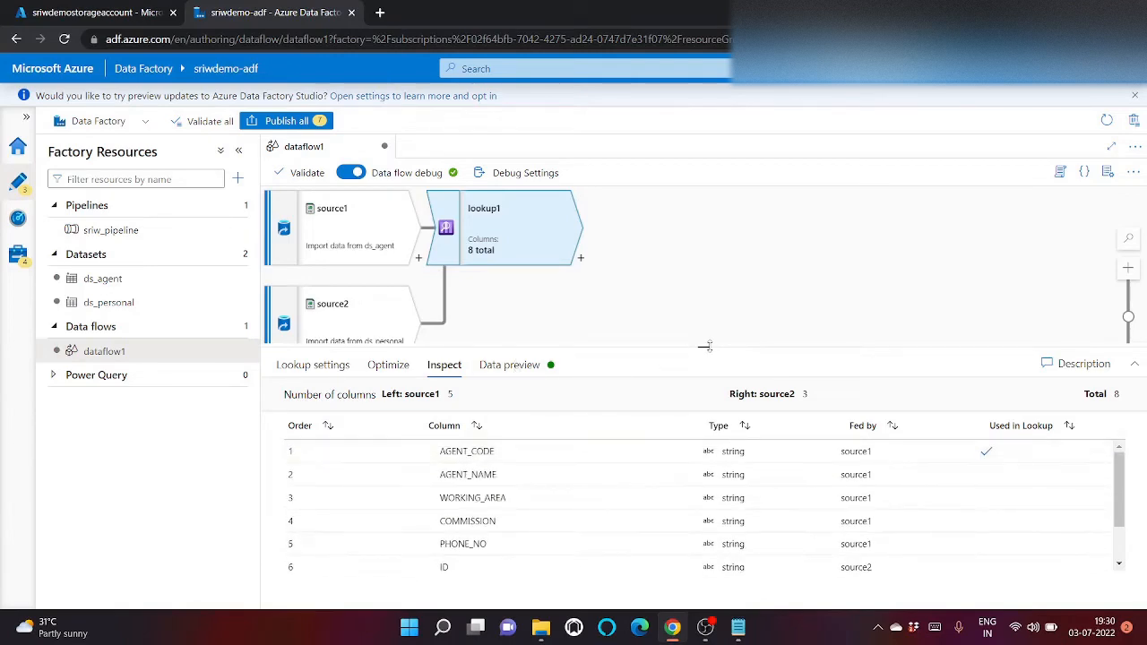
left_click_drag(706, 345, 705, 277)
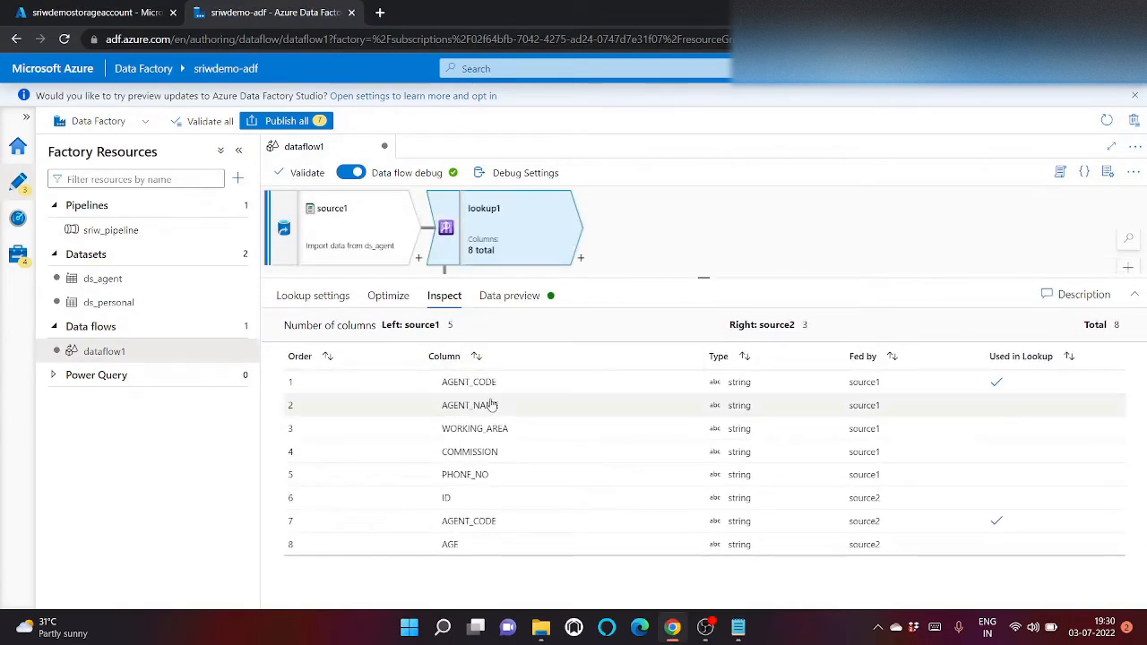
left_click(509, 295)
left_click(442, 300)
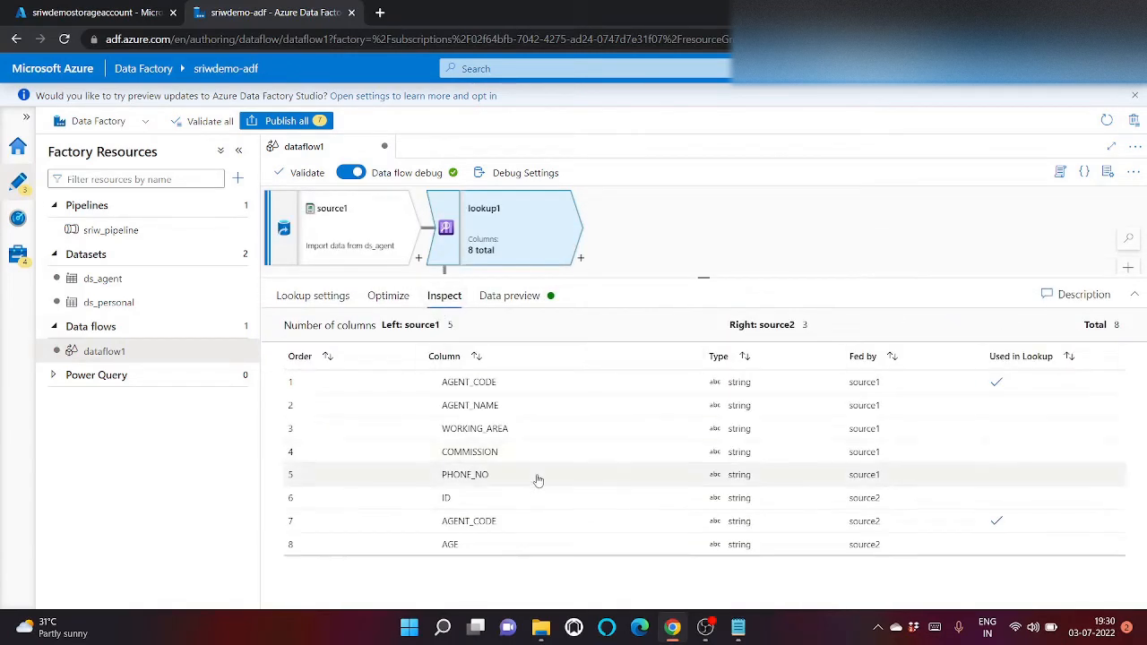
Compare the lookup1 columns fed by source1 with the ones fed by source2
left_click_drag(467, 385, 471, 538)
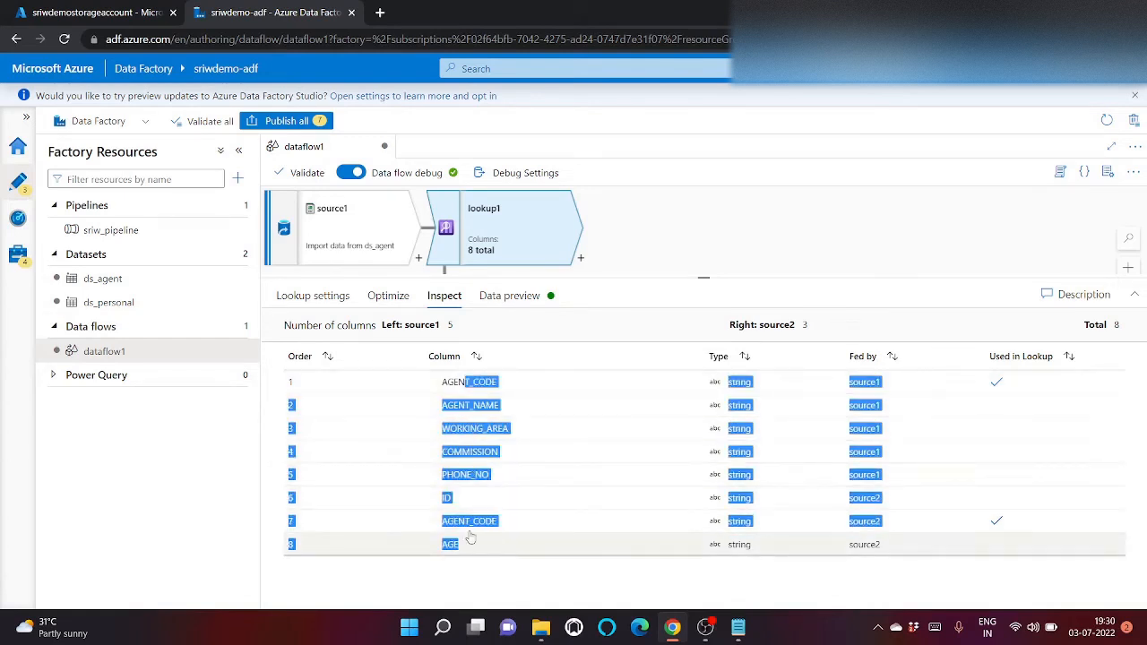
left_click(500, 474)
left_click_drag(466, 382, 474, 486)
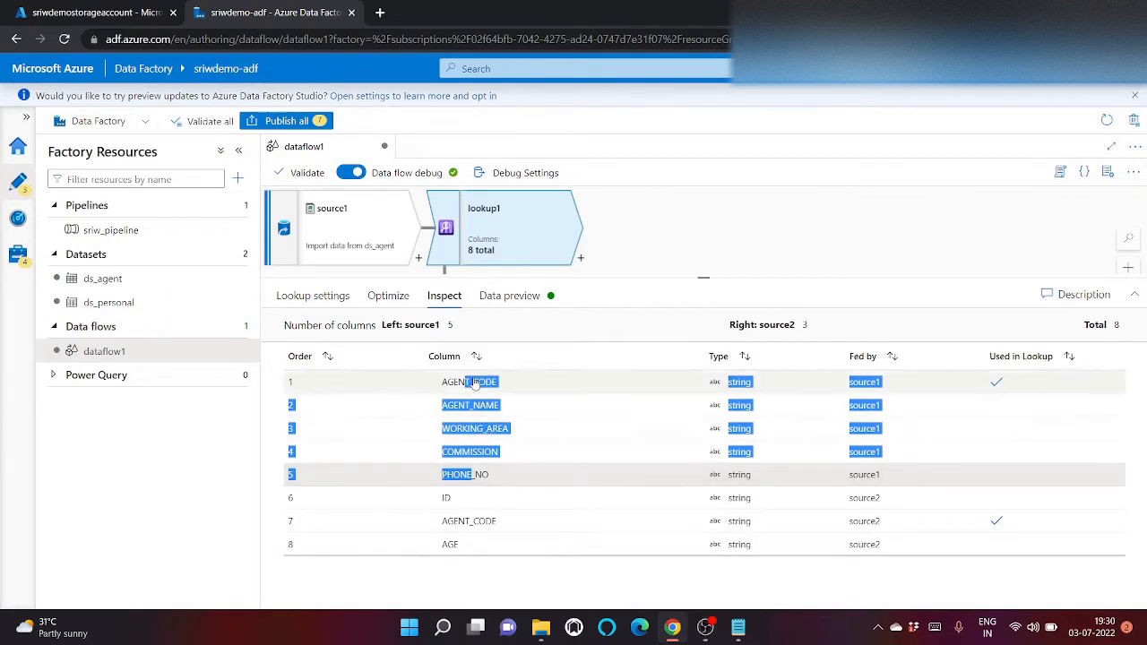
left_click_drag(465, 499, 471, 559)
left_click(472, 529)
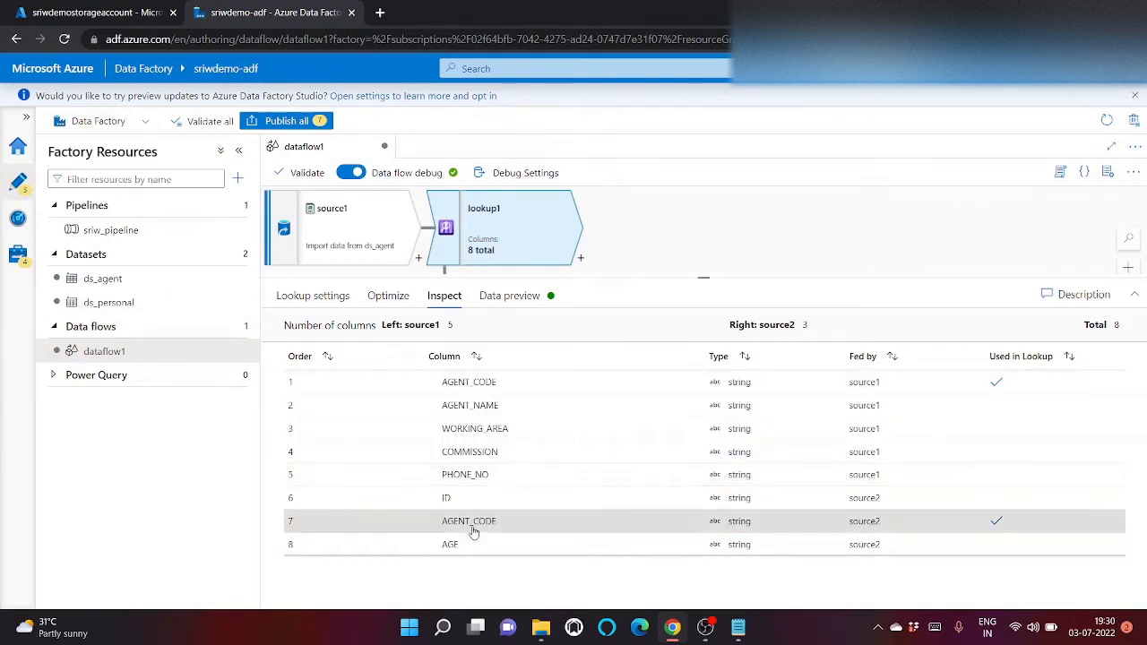
left_click_drag(457, 504, 460, 543)
Switch to the personal file in Notepad, review its data rows, and return to Data Factory
mouse_move(737, 627)
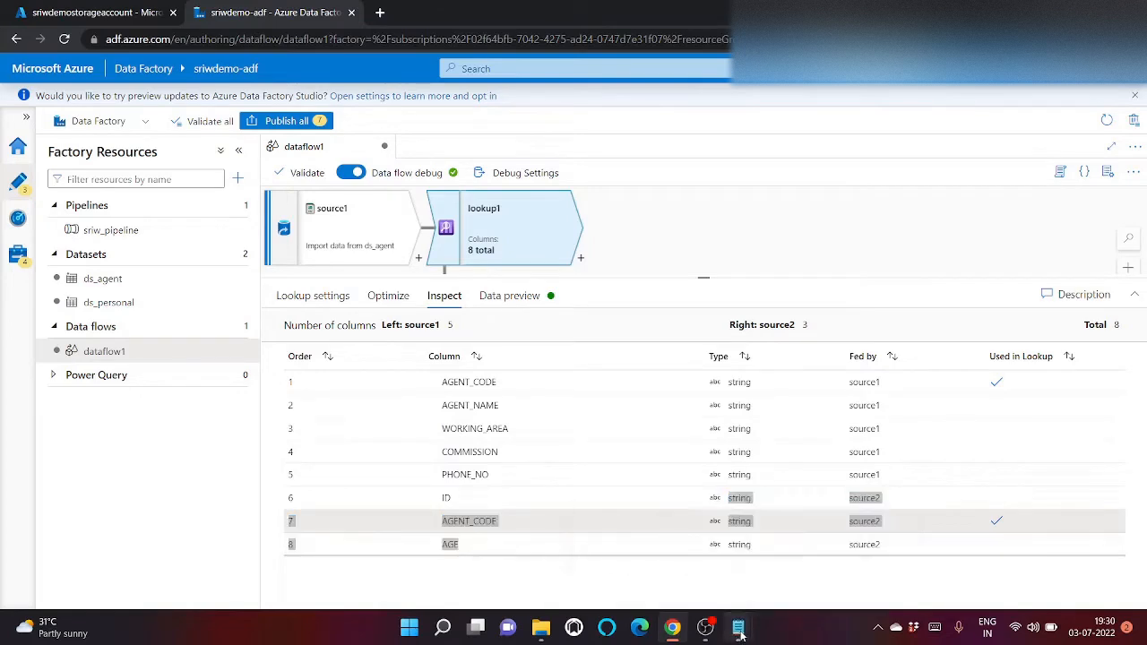
left_click(791, 566)
left_click(791, 565)
left_click_drag(211, 367, 121, 223)
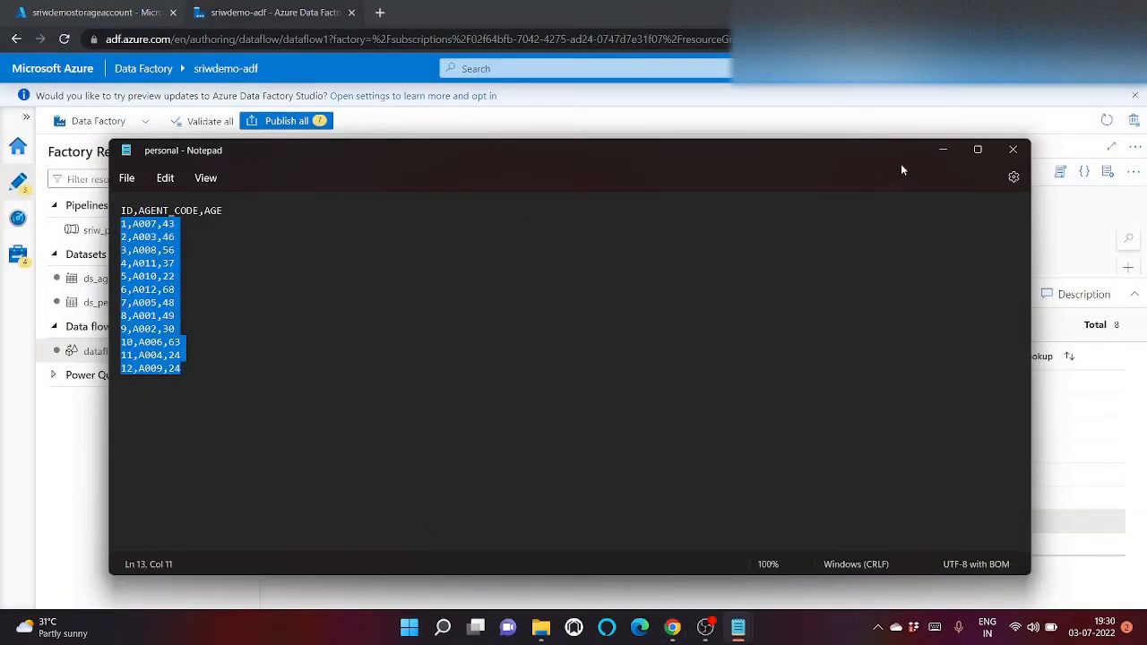
left_click(942, 150)
Review all rows and columns of the lookup1 data preview, checking the agent data combined with ID and AGE
left_click(514, 296)
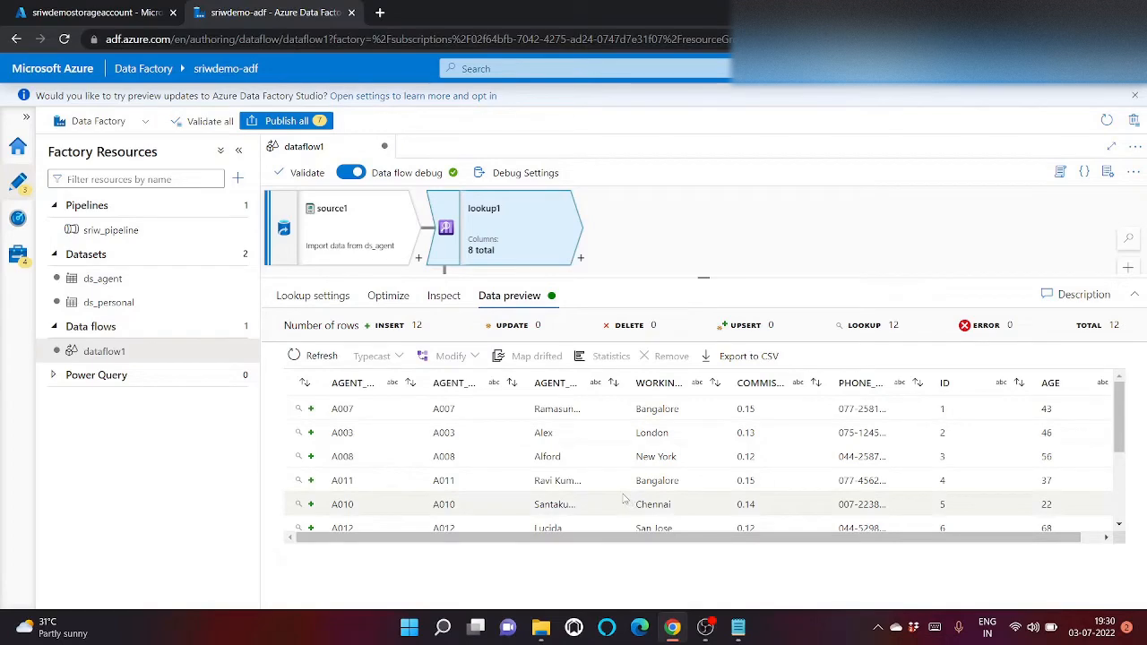
scroll(627, 484, "down", 3)
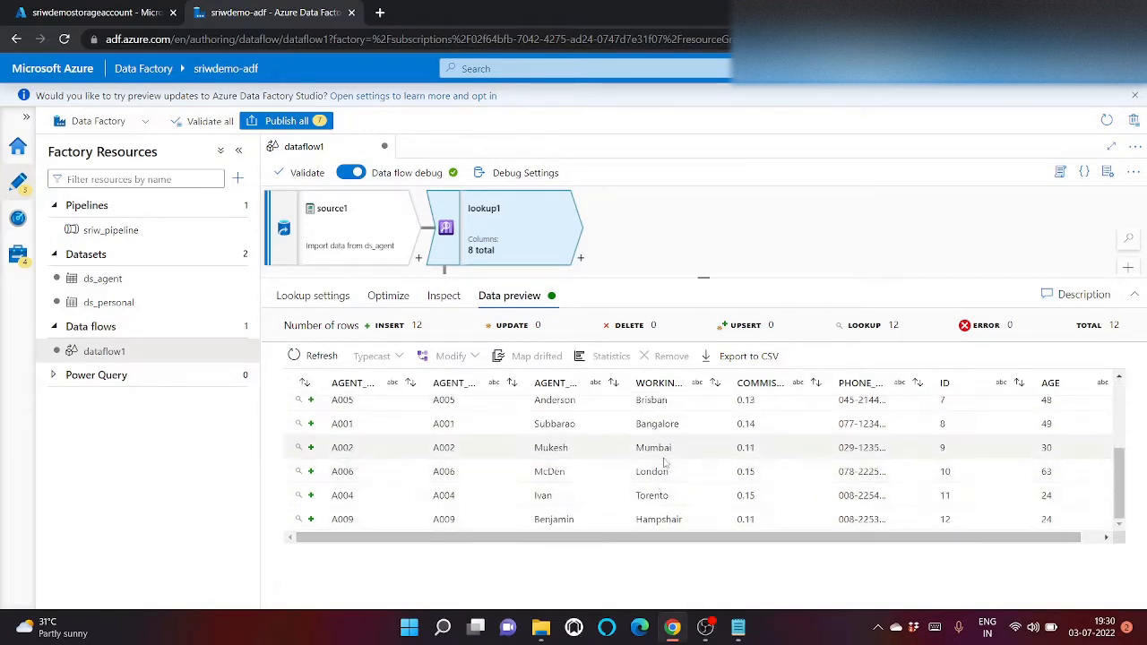
scroll(661, 466, "up", 3)
scroll(664, 461, "down", 3)
scroll(661, 465, "up", 3)
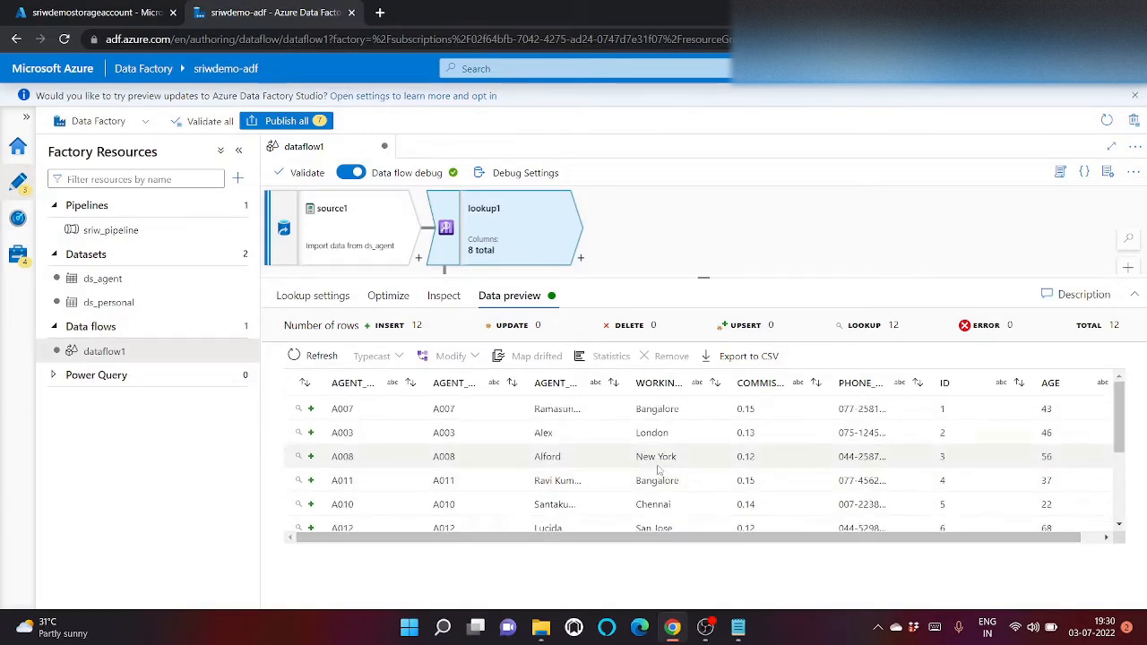
scroll(657, 470, "down", 3)
scroll(654, 475, "up", 3)
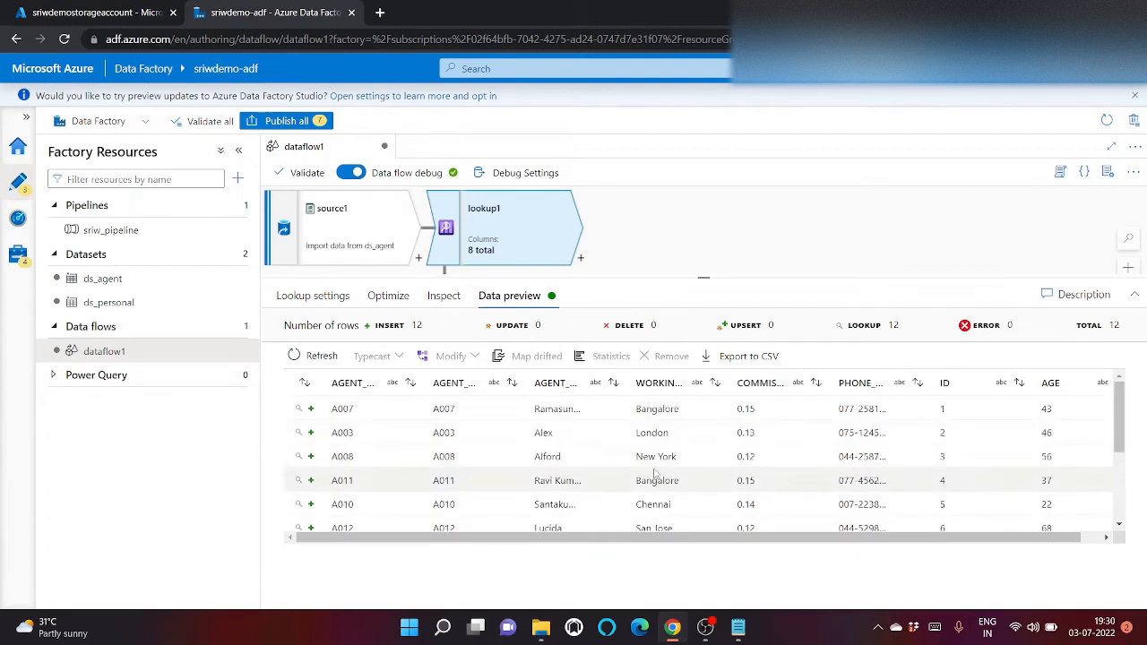
scroll(441, 475, "down", 3)
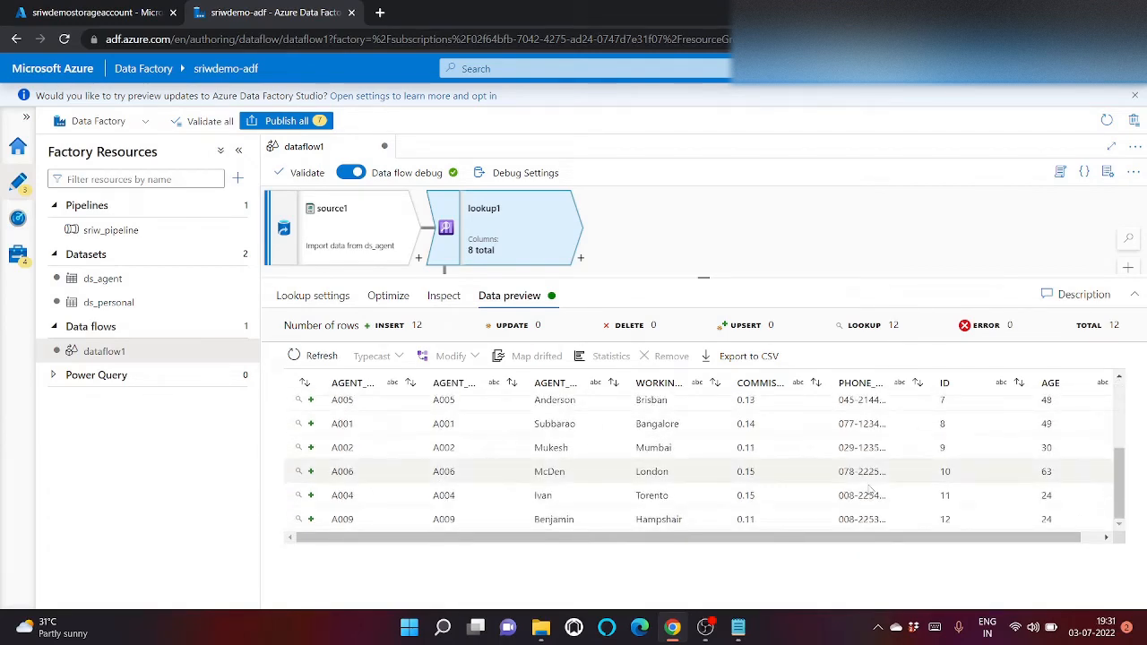
left_click_drag(1006, 538, 1028, 539)
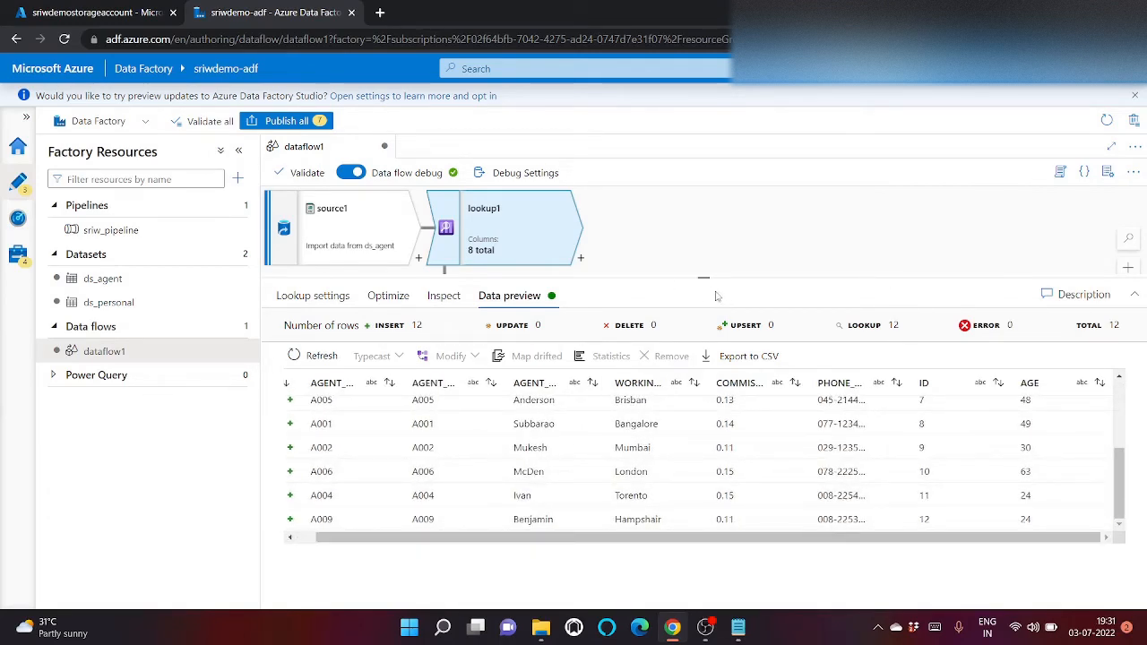
Shrink the preview pane and add a Sort transformation after lookup1
left_click_drag(704, 277, 702, 411)
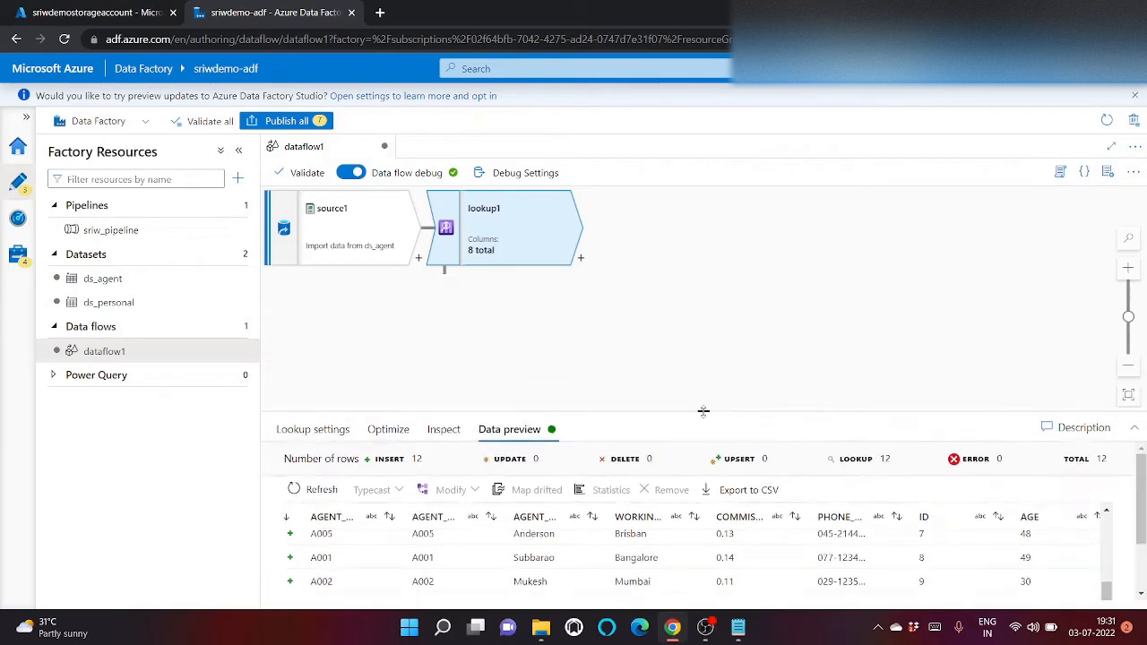
left_click(581, 259)
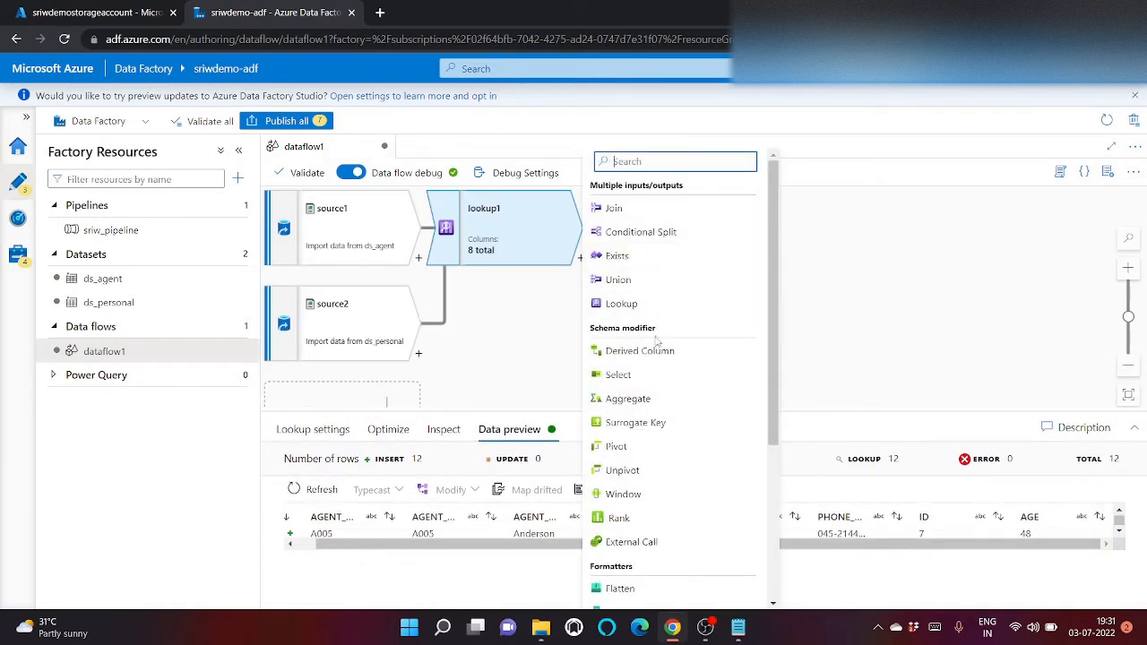
scroll(655, 341, "down", 5)
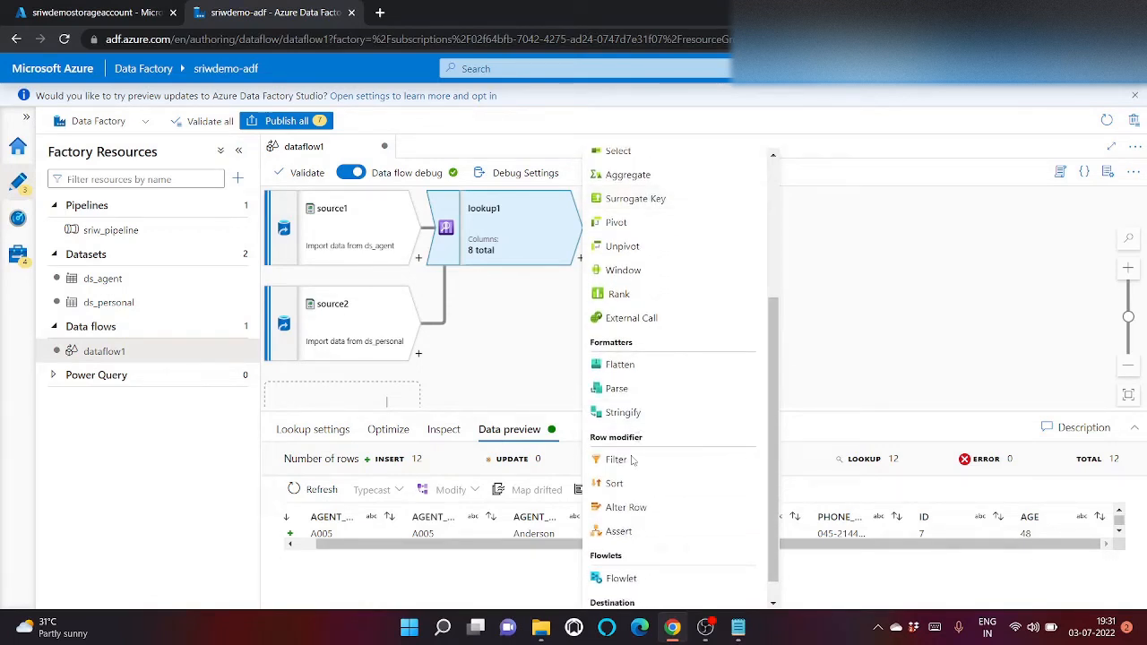
left_click(615, 483)
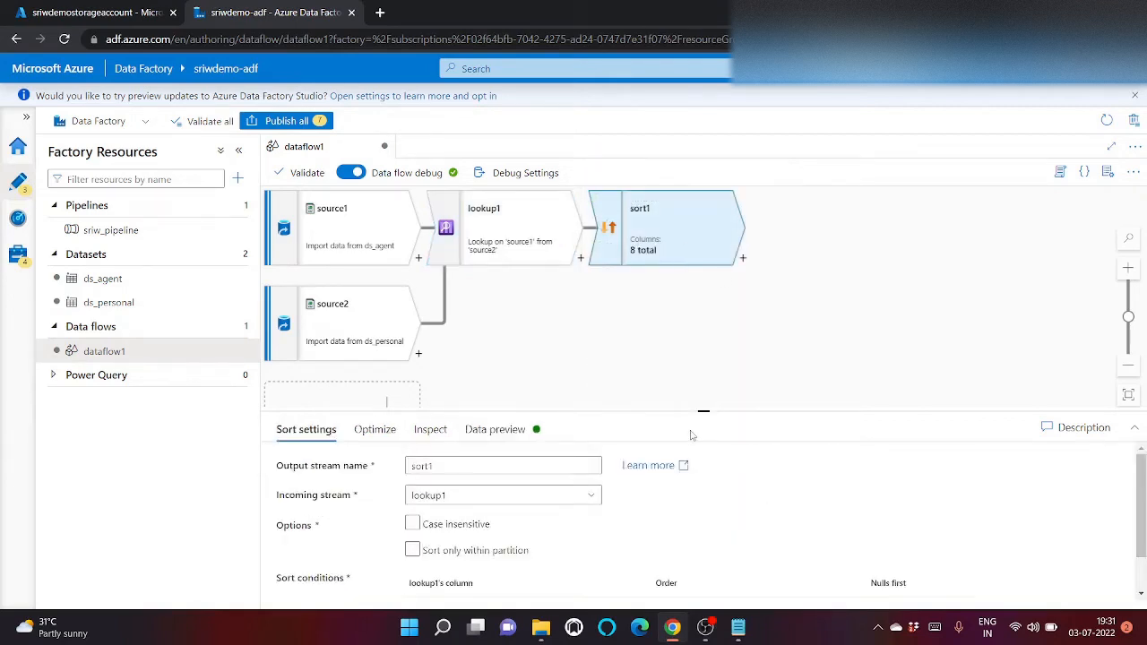
Set sort1's sort condition to the AGE column in ascending order, leaving the case and partition options off
left_click_drag(702, 410, 702, 346)
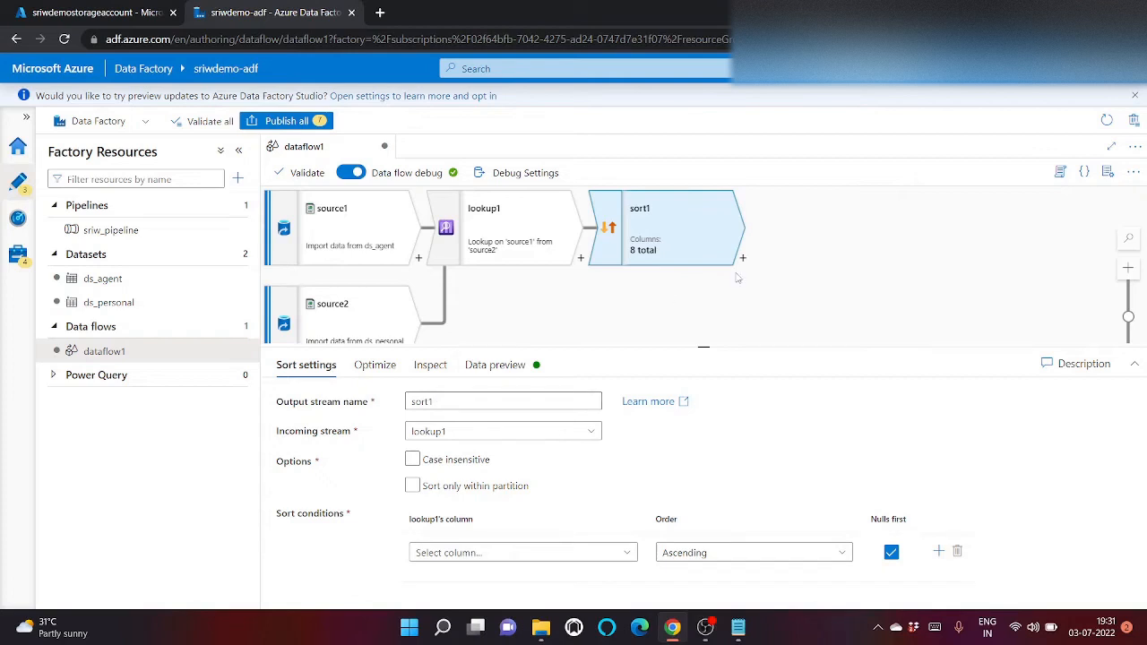
left_click(432, 459)
left_click(431, 459)
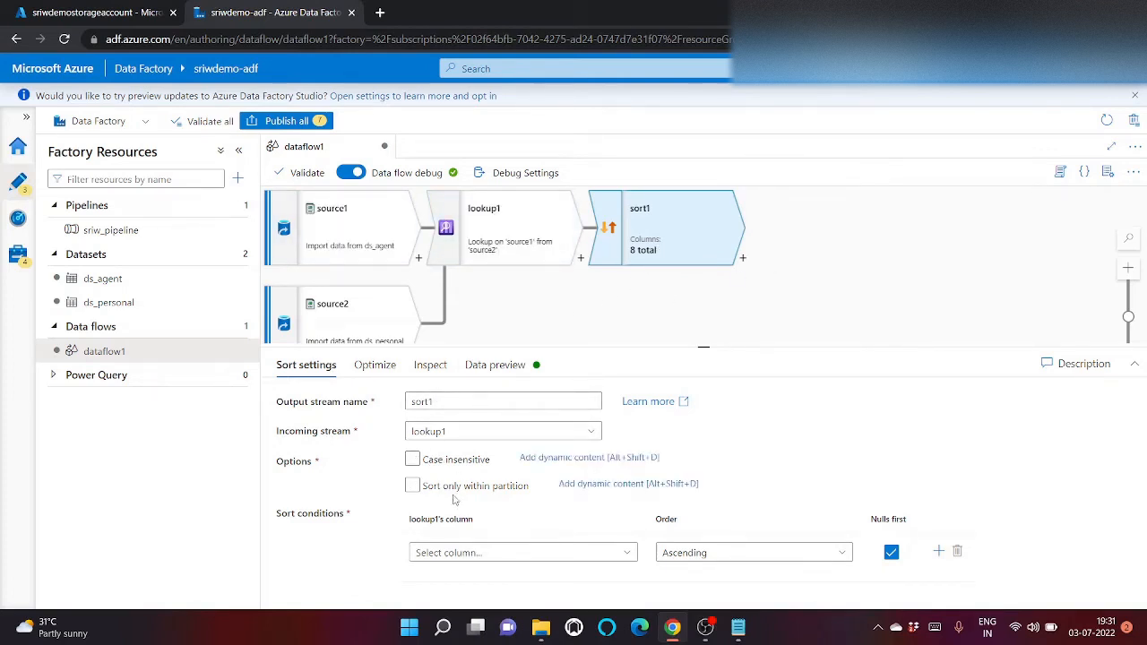
left_click(455, 551)
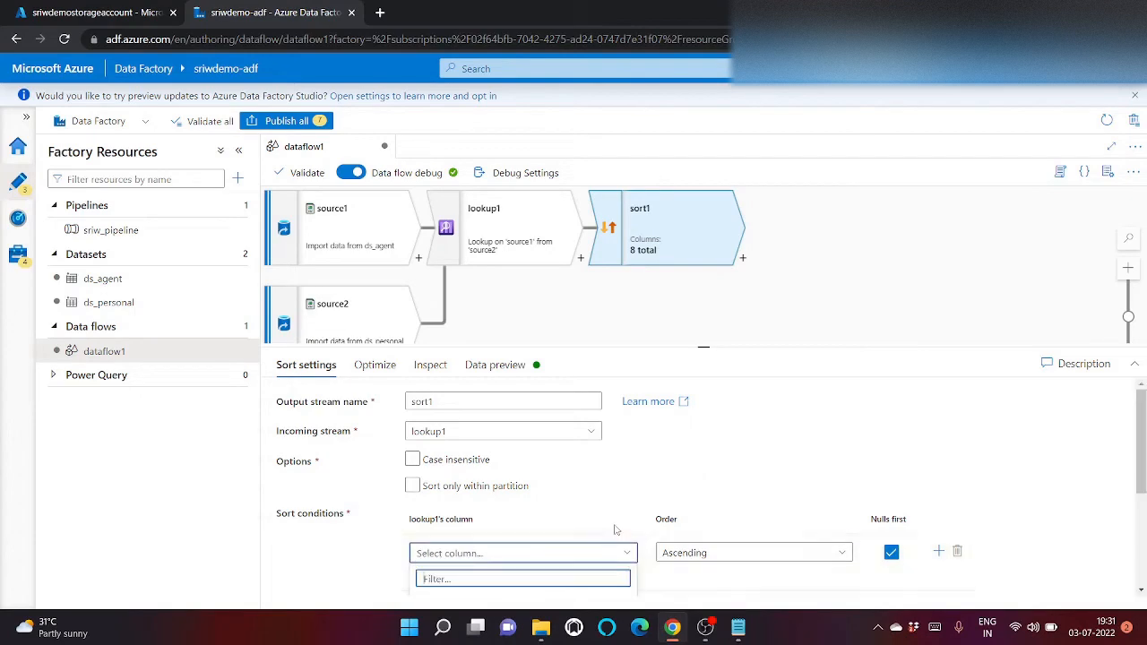
mouse_move(737, 625)
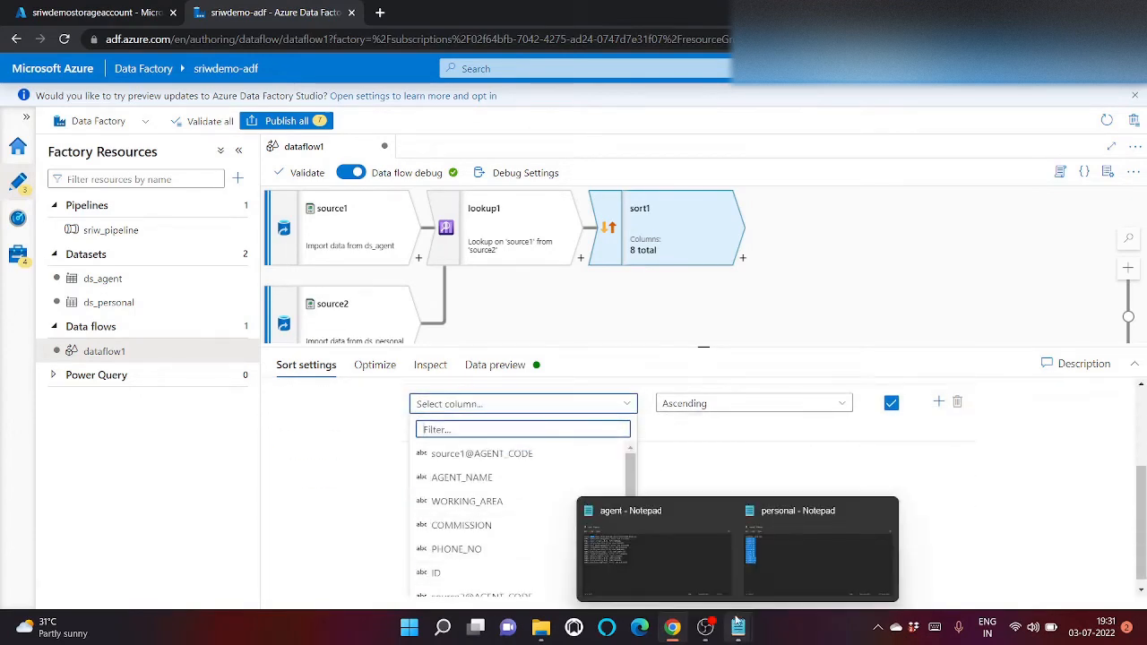
mouse_move(788, 550)
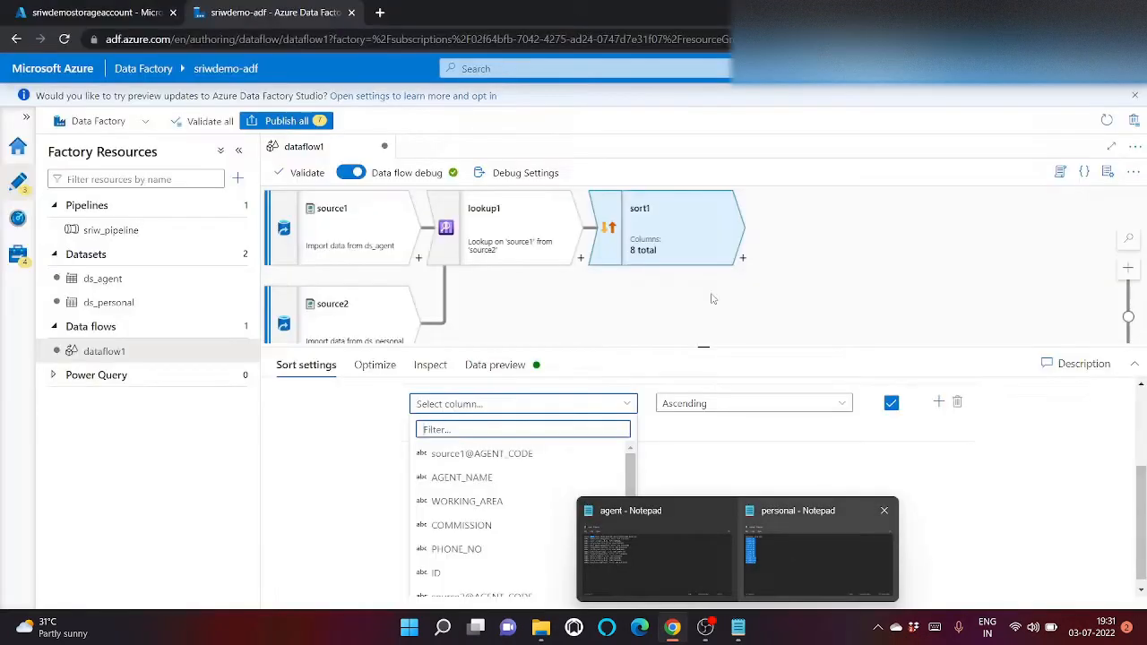
scroll(507, 556, "down", 1)
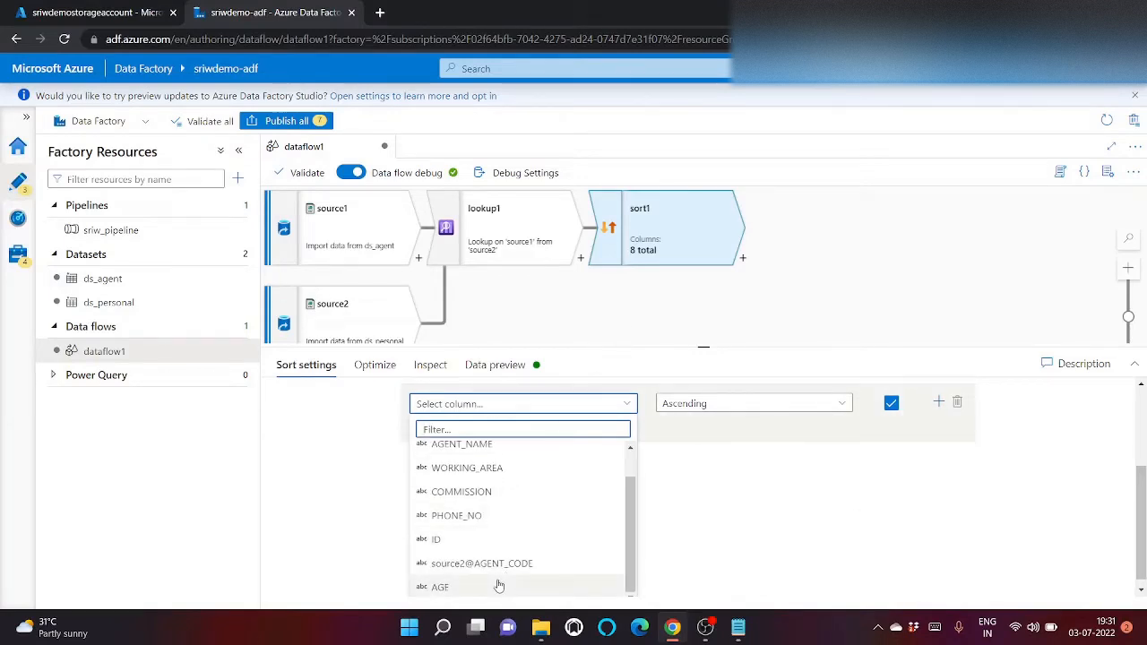
left_click(502, 584)
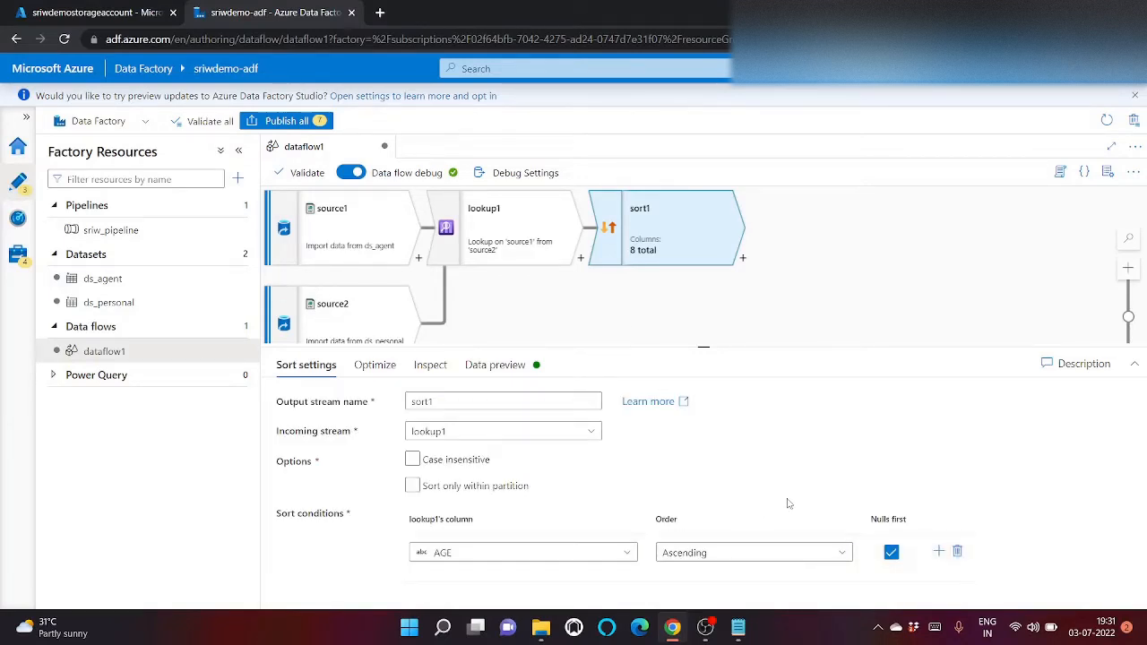
Refresh sort1's data preview and bring up the fetched rows
left_click(788, 550)
left_click(801, 482)
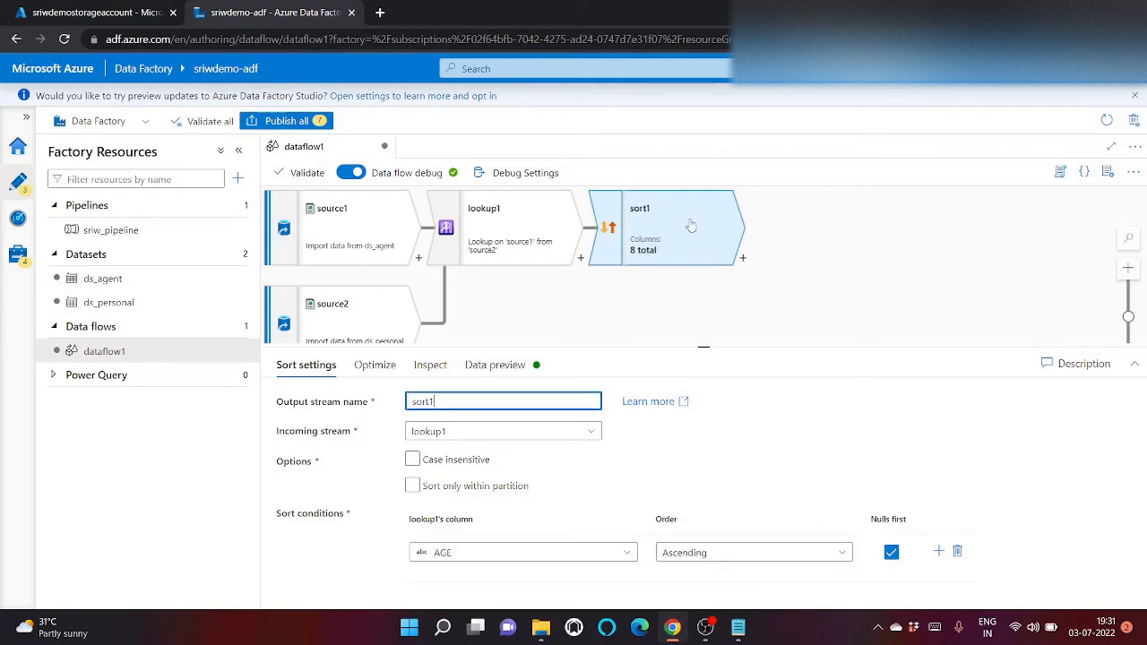
left_click(493, 366)
left_click(332, 426)
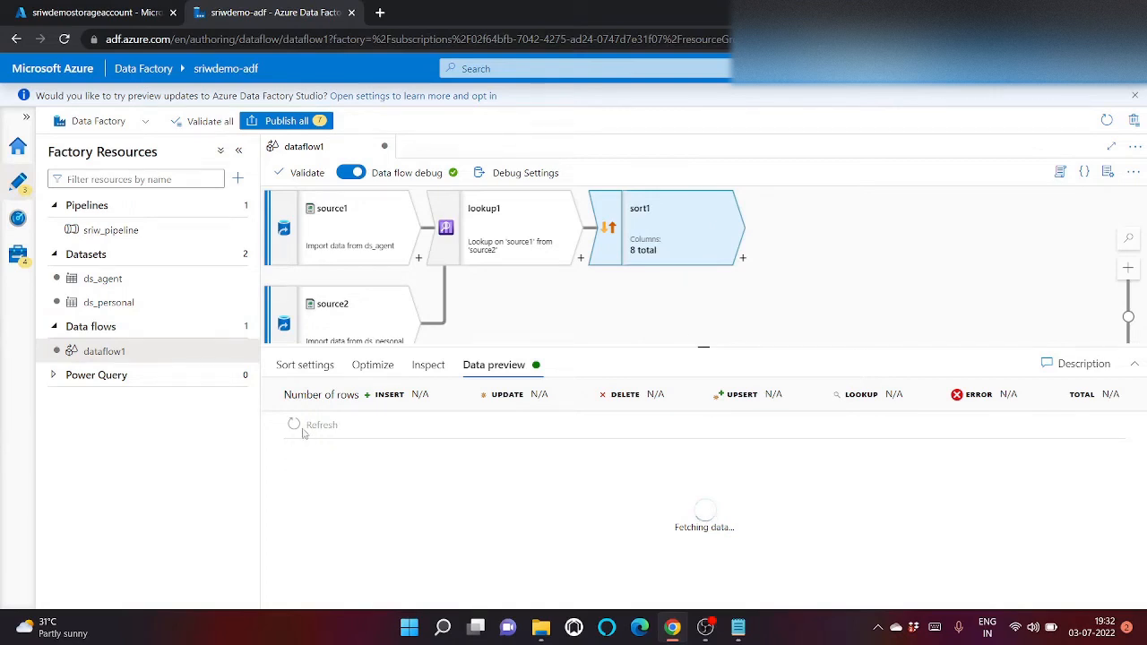
left_click(742, 259)
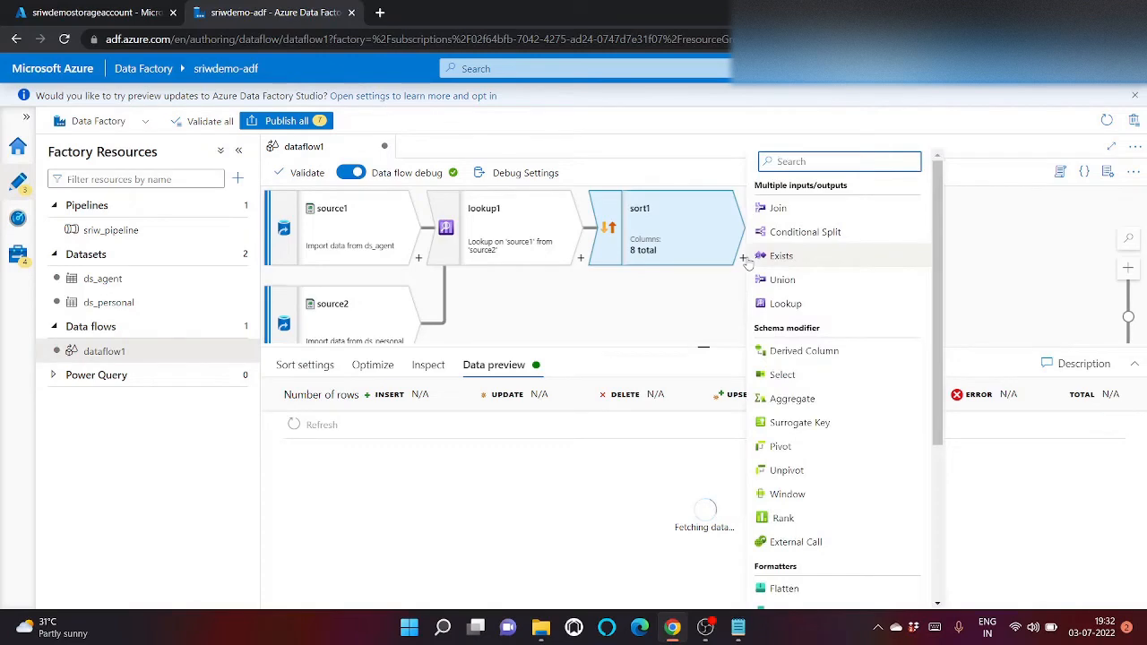
left_click(707, 245)
left_click(428, 364)
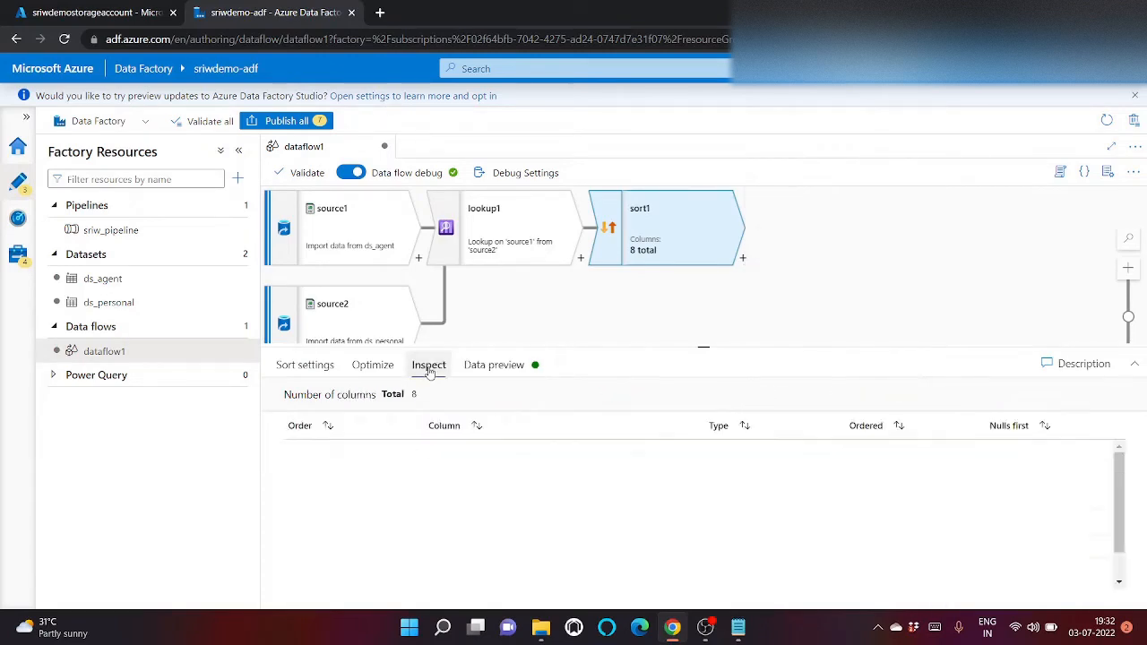
left_click(507, 367)
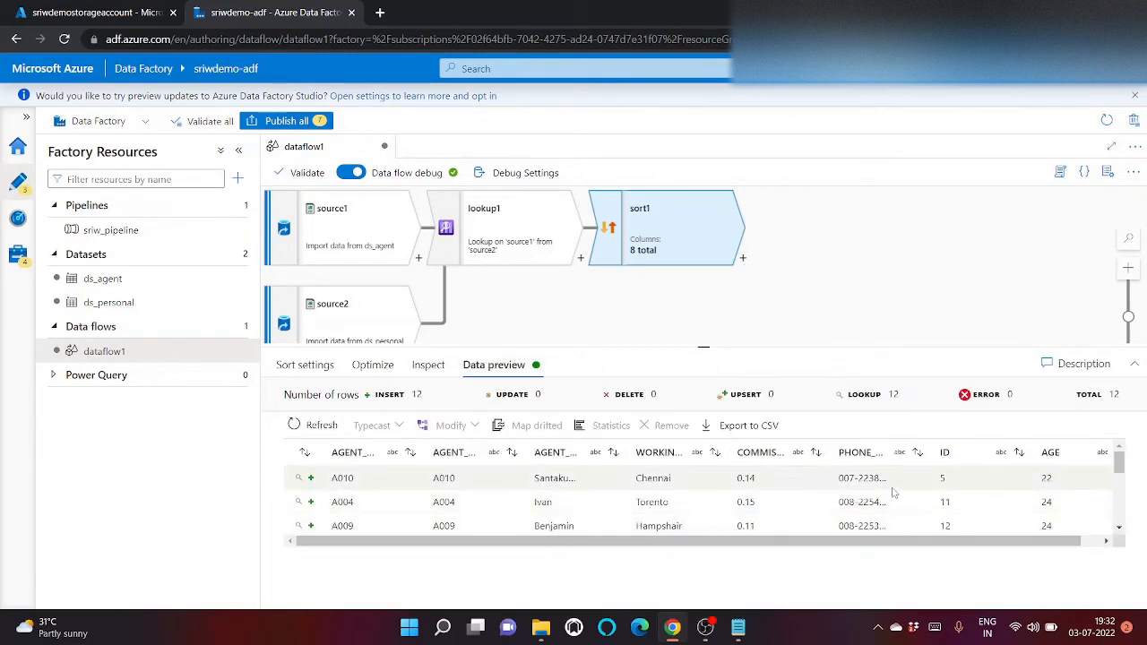
Enlarge the sort1 preview area and review the AGE column through all rows to check the ascending order
scroll(893, 493, "down", 2)
scroll(893, 492, "up", 2)
left_click_drag(1053, 475, 1050, 551)
scroll(1050, 499, "up", 3)
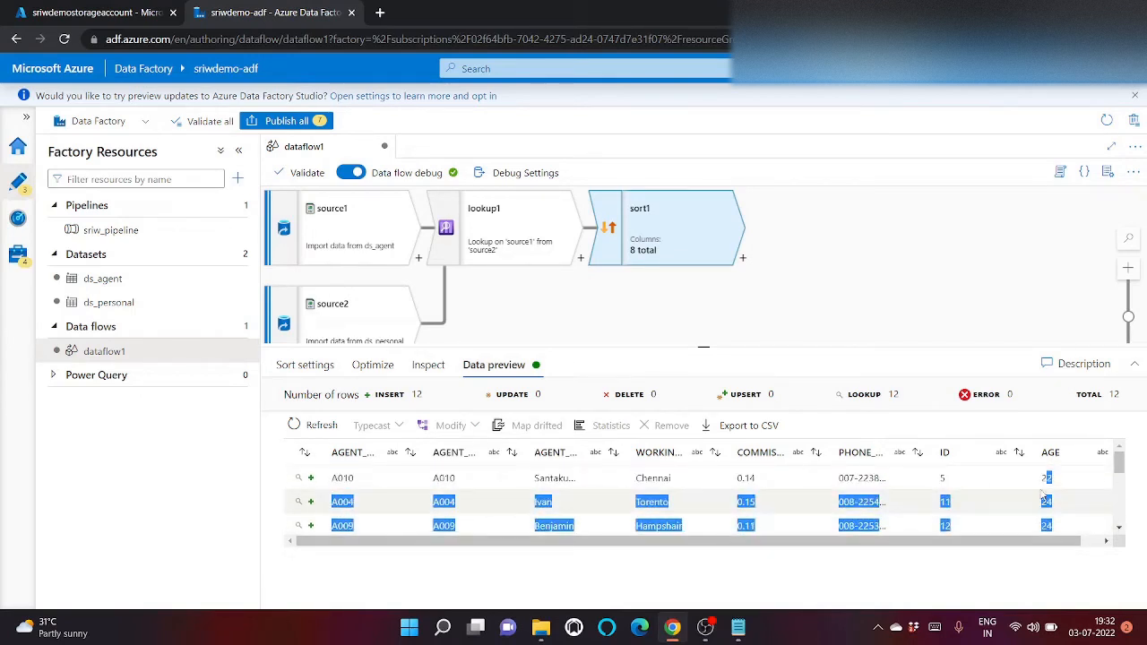
left_click(1050, 498)
double_click(1046, 479)
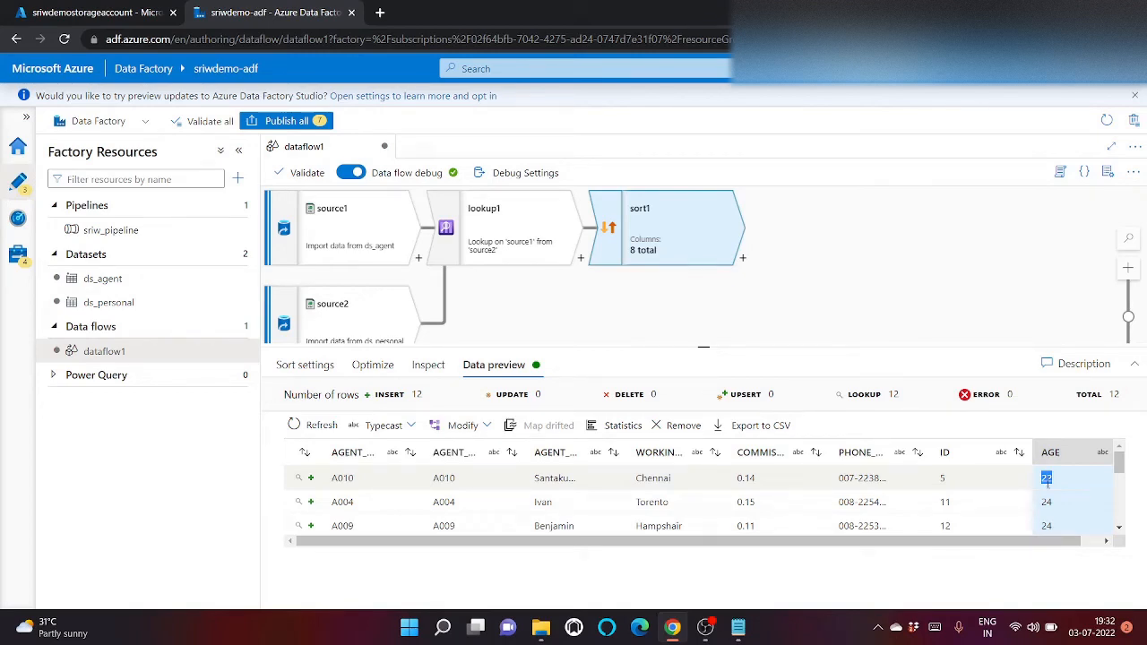
scroll(807, 484, "down", 2)
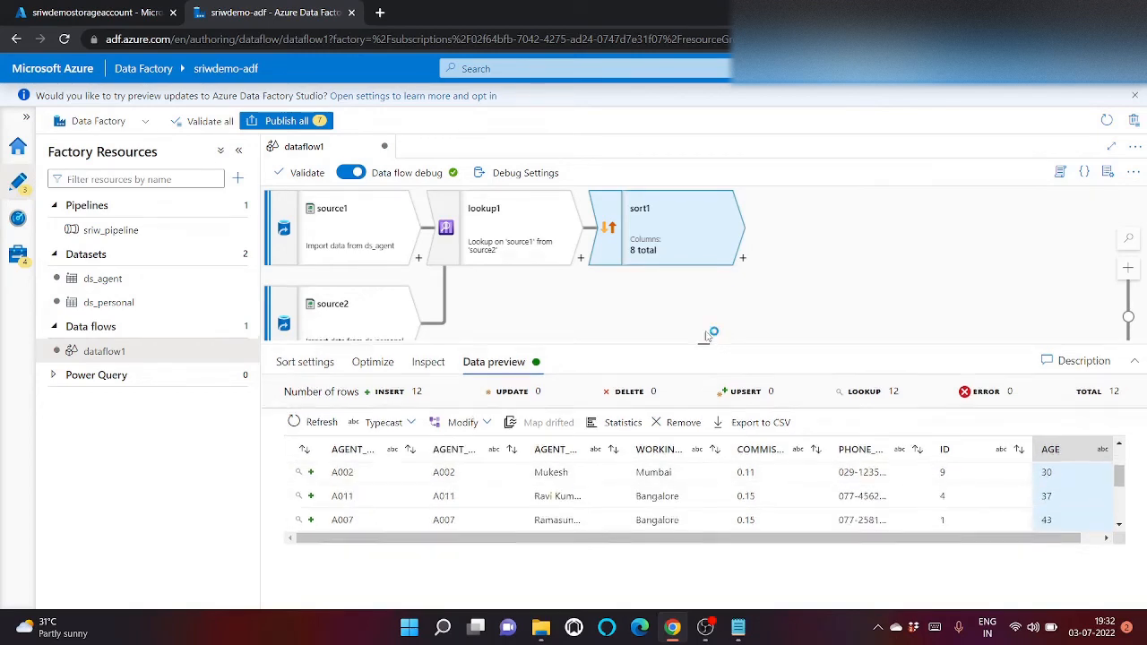
left_click_drag(703, 346, 751, 280)
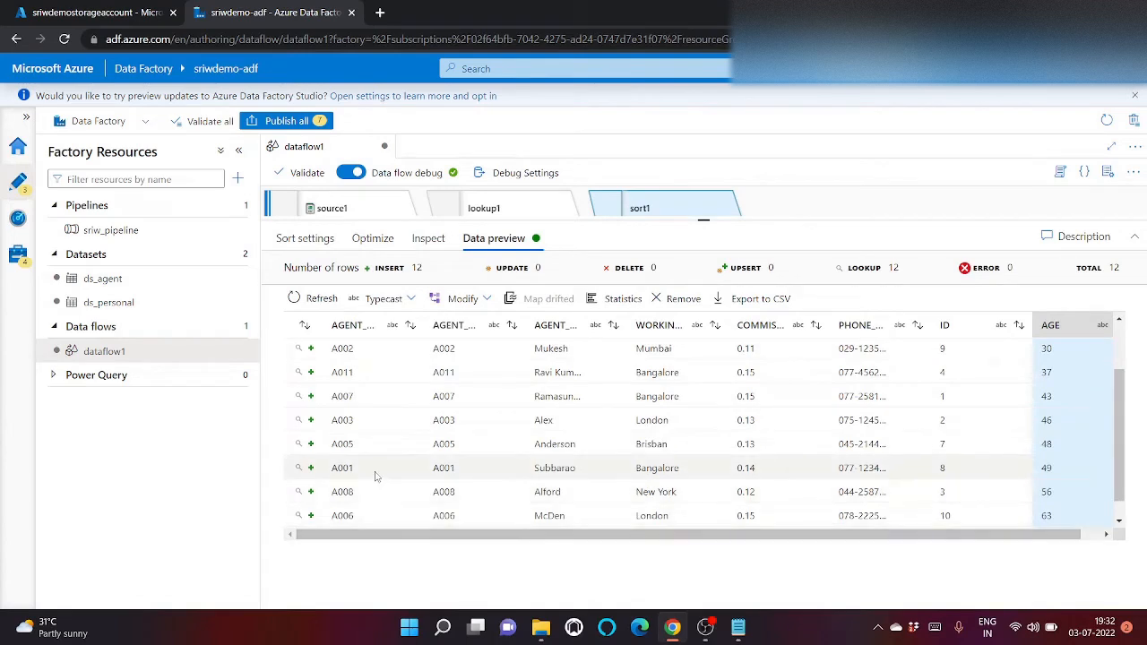
scroll(371, 473, "up", 2)
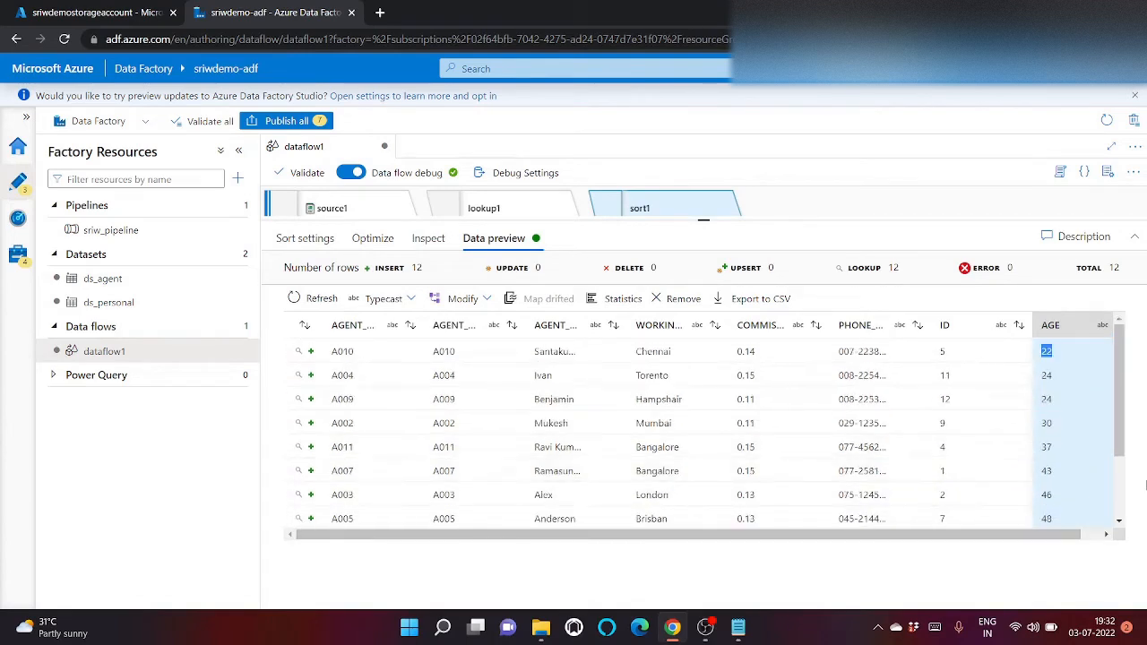
left_click(1051, 356)
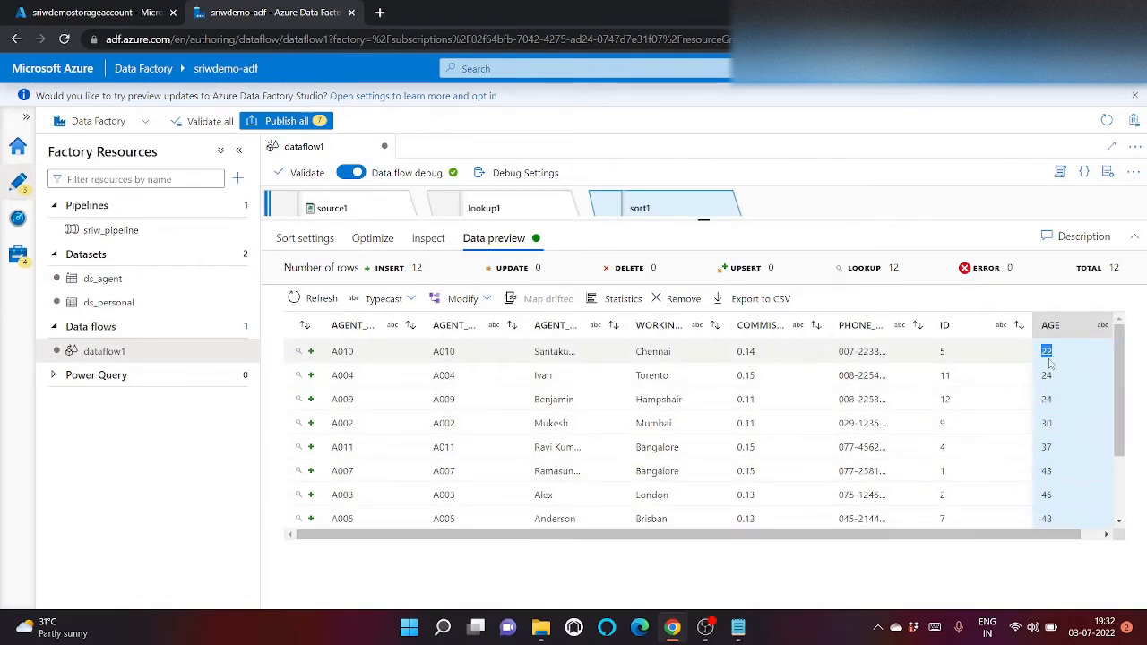
scroll(1046, 430, "down", 2)
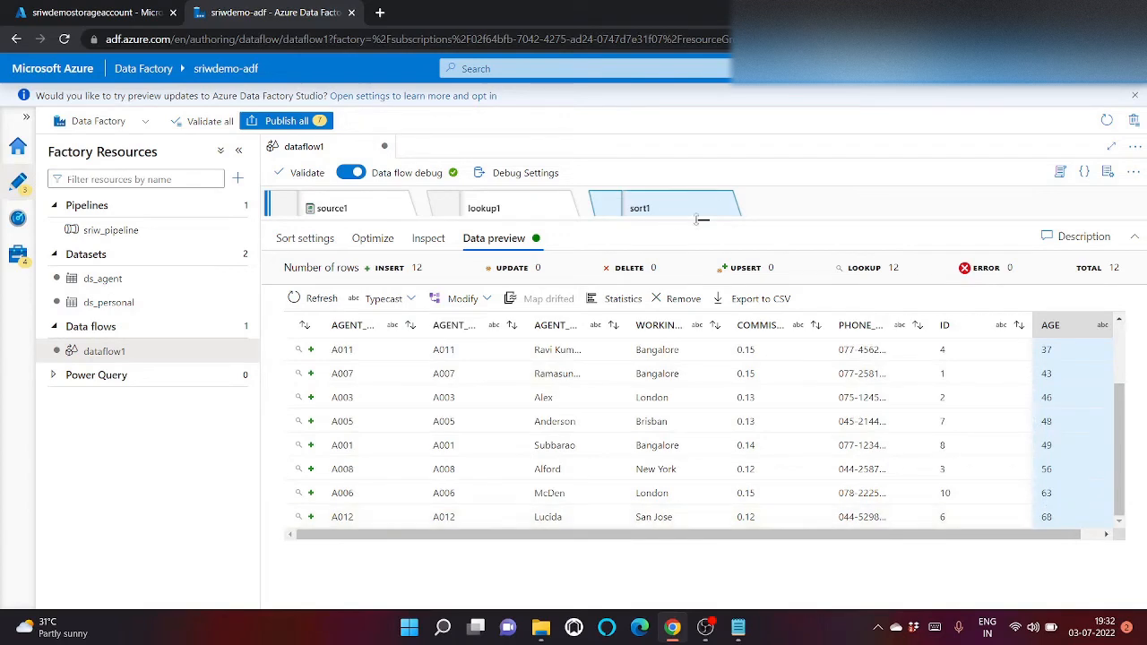
Inspect sort1's column schema, comparing the two AGENT_CODE entries, and restore the view of the flow diagram
mouse_move(702, 220)
left_mouse_down()
mouse_move(703, 415)
mouse_move(703, 235)
left_mouse_up()
left_click(429, 435)
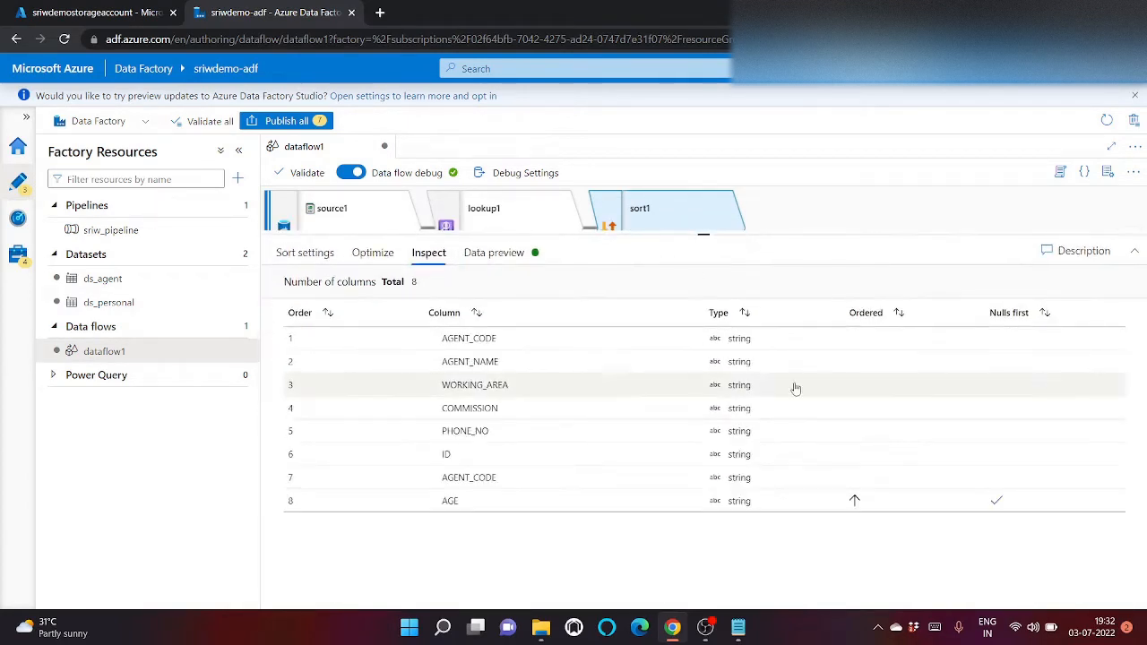
double_click(500, 481)
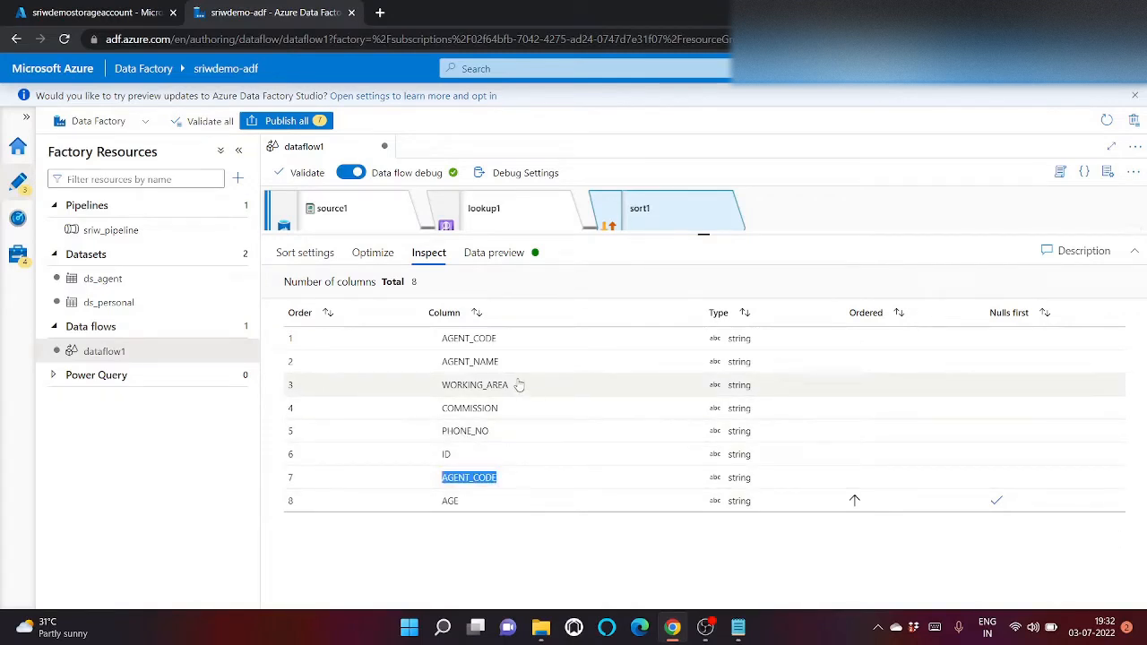
left_click_drag(501, 363, 491, 338)
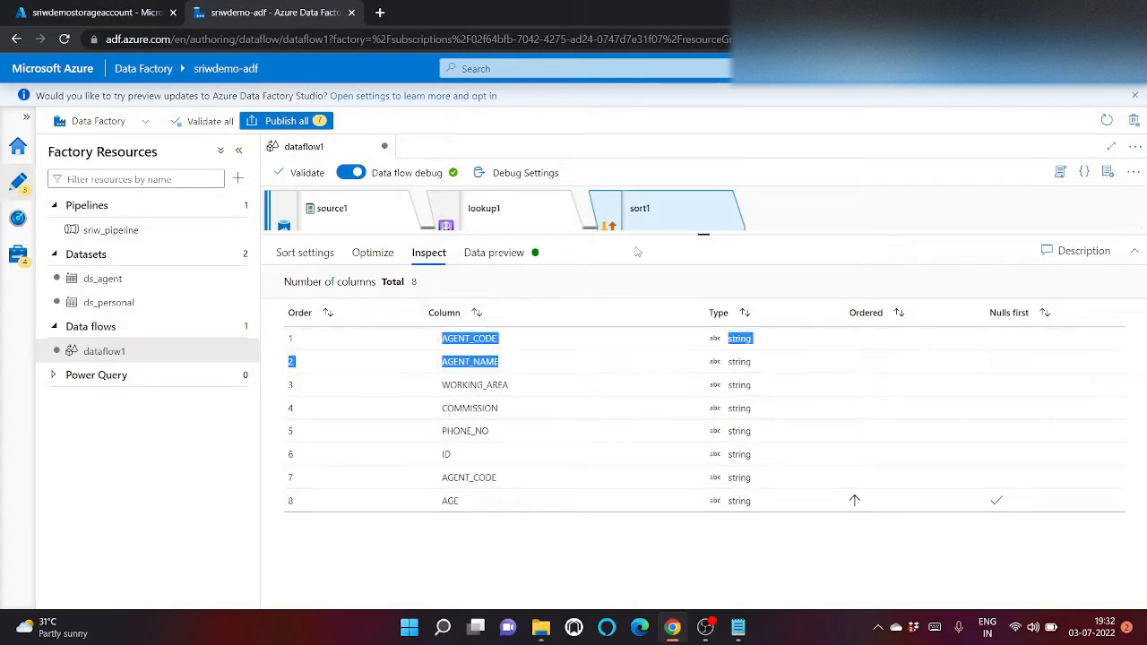
left_click_drag(703, 231, 859, 384)
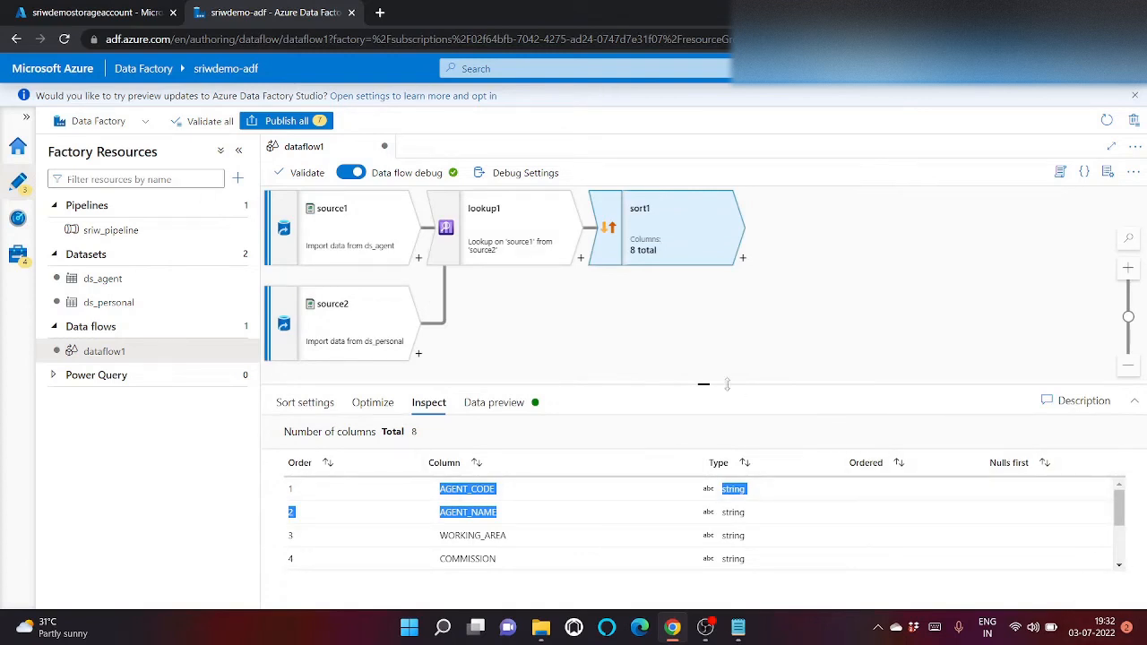
Add a Select transformation after sort1 and look through its input column mappings
left_click_drag(703, 385, 703, 322)
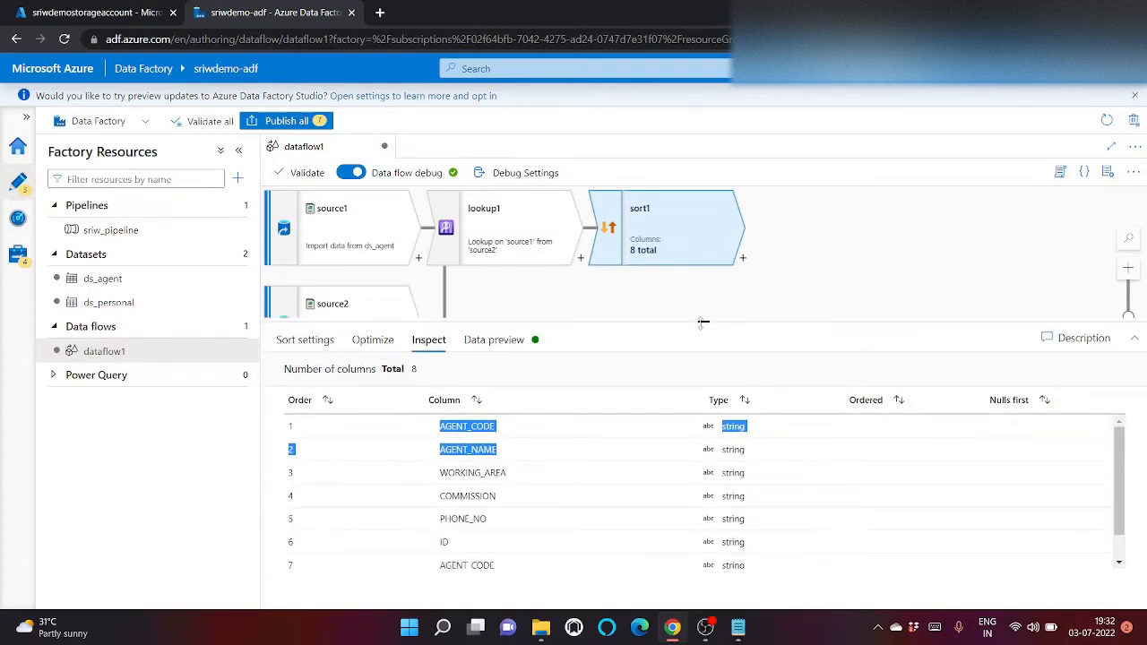
left_click(742, 259)
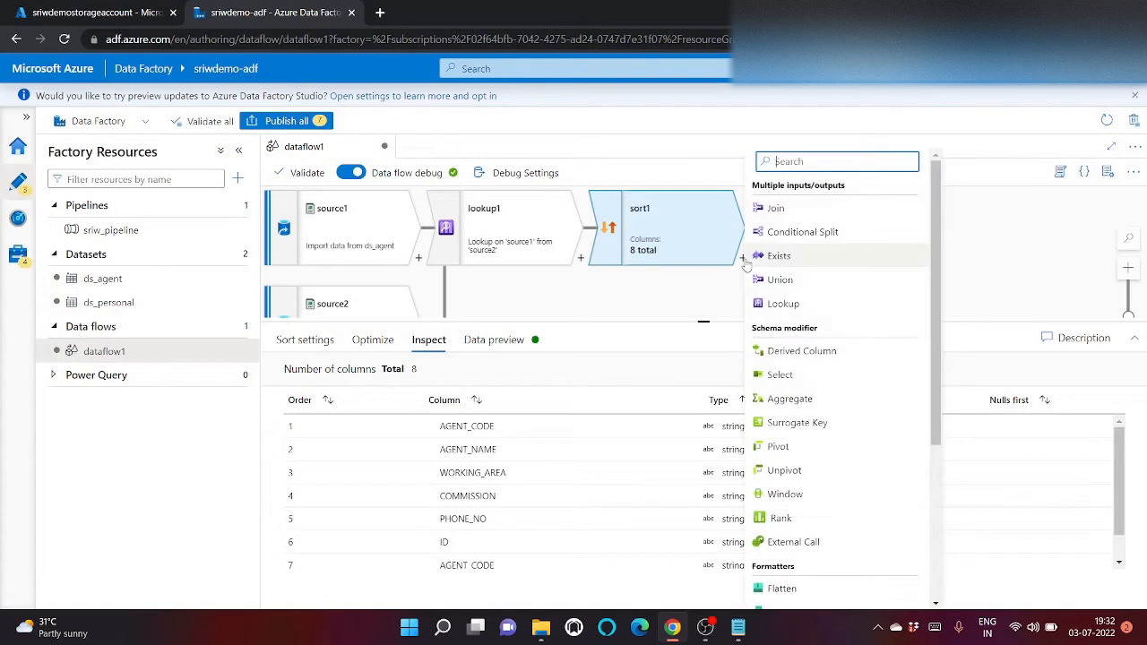
left_click(779, 375)
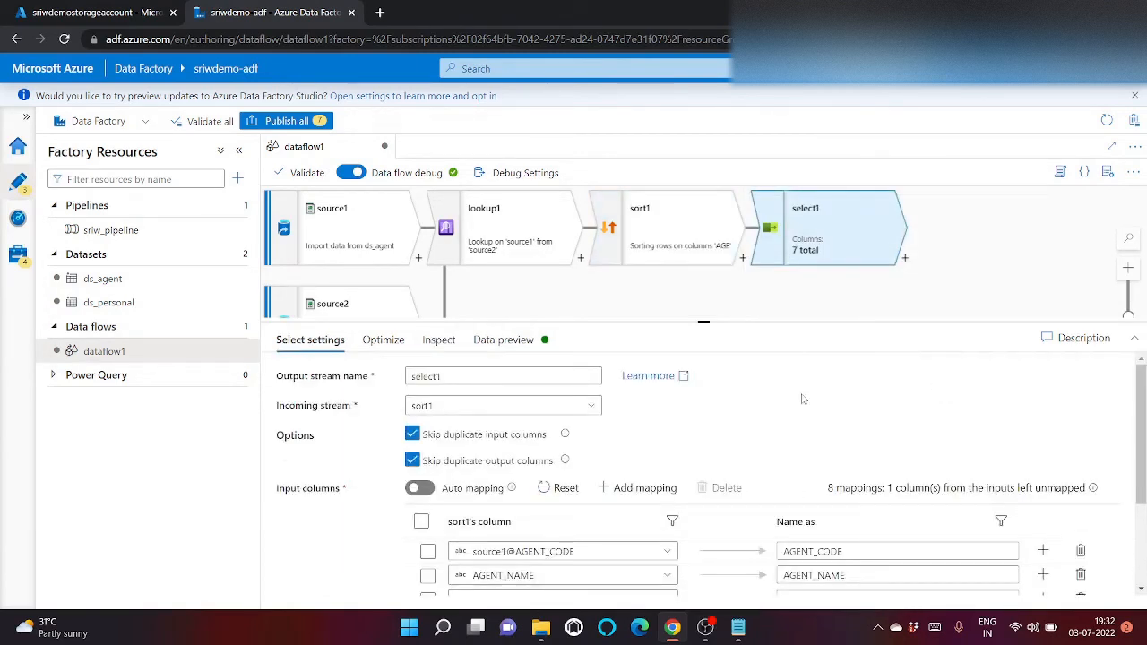
scroll(803, 400, "down", 3)
scroll(804, 411, "up", 3)
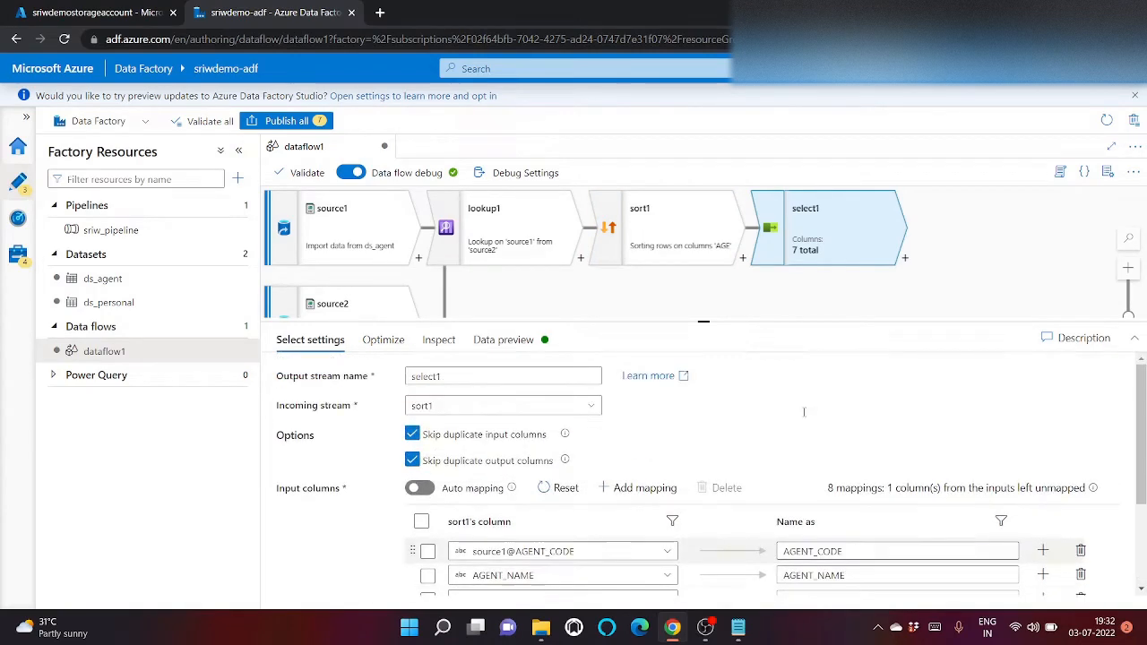
scroll(803, 413, "down", 3)
scroll(804, 413, "up", 3)
Turn off skipping of duplicate input and output columns in select1 and check the effect on the column mappings
left_click(412, 434)
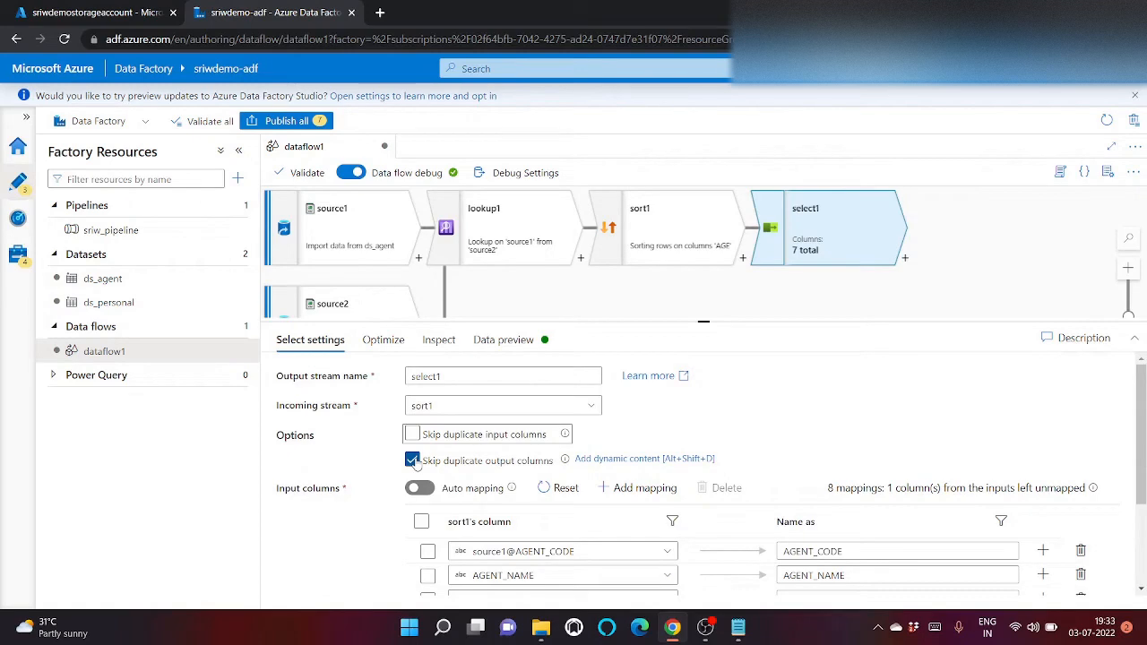
left_click(411, 460)
scroll(414, 475, "down", 2)
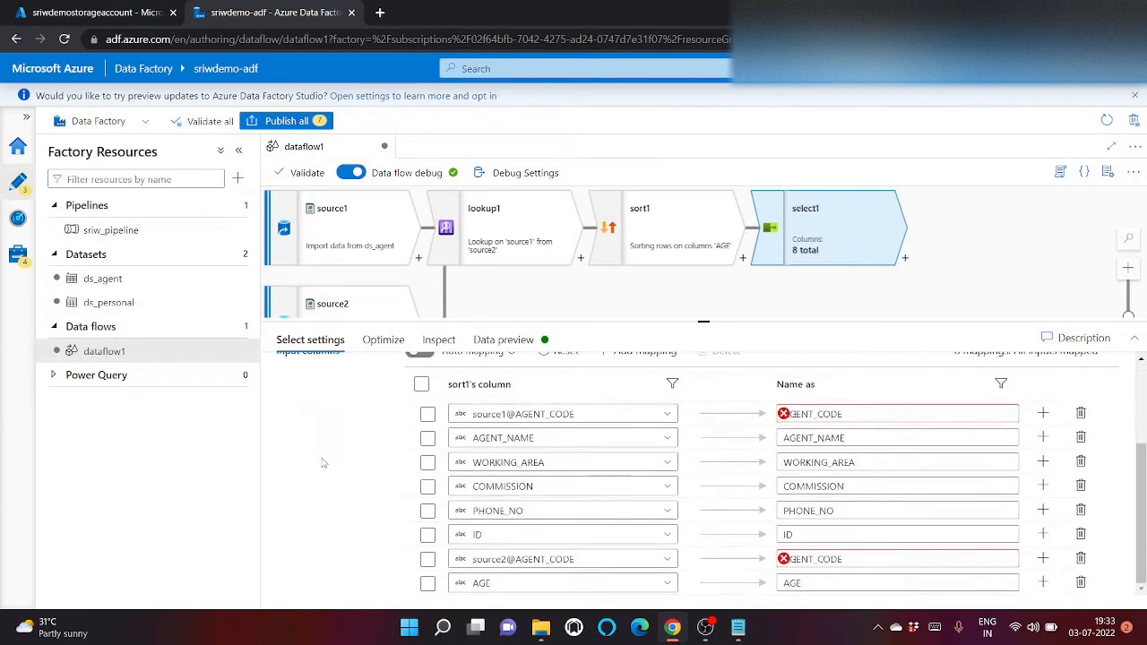
scroll(439, 511, "up", 2)
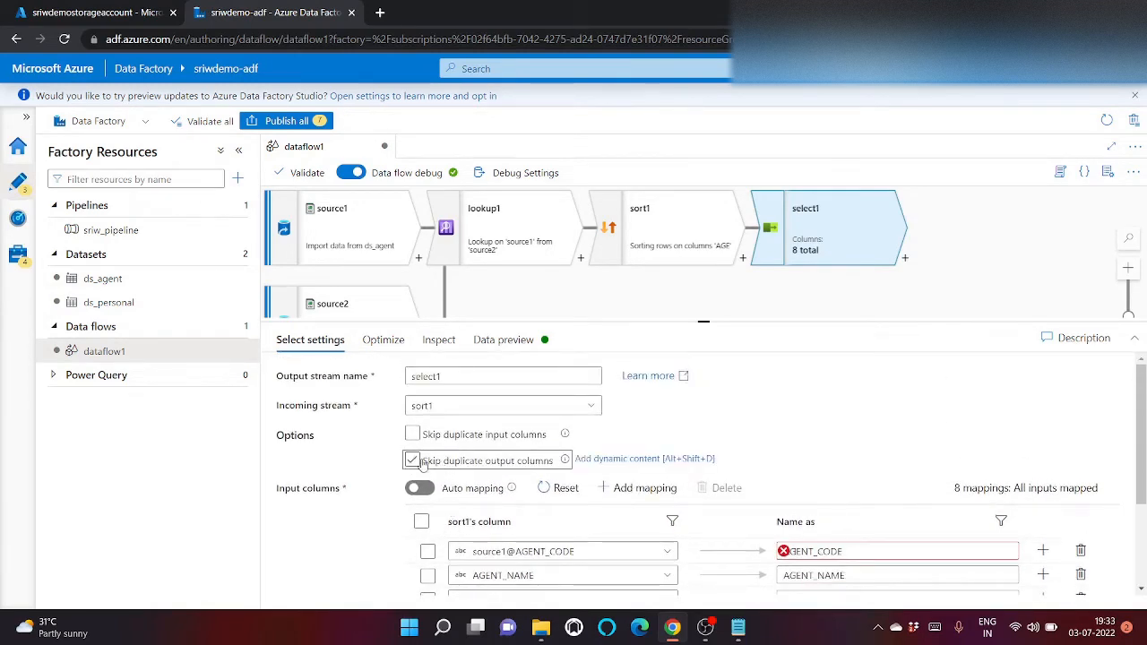
scroll(394, 549, "down", 1)
scroll(391, 549, "down", 1)
scroll(391, 550, "up", 2)
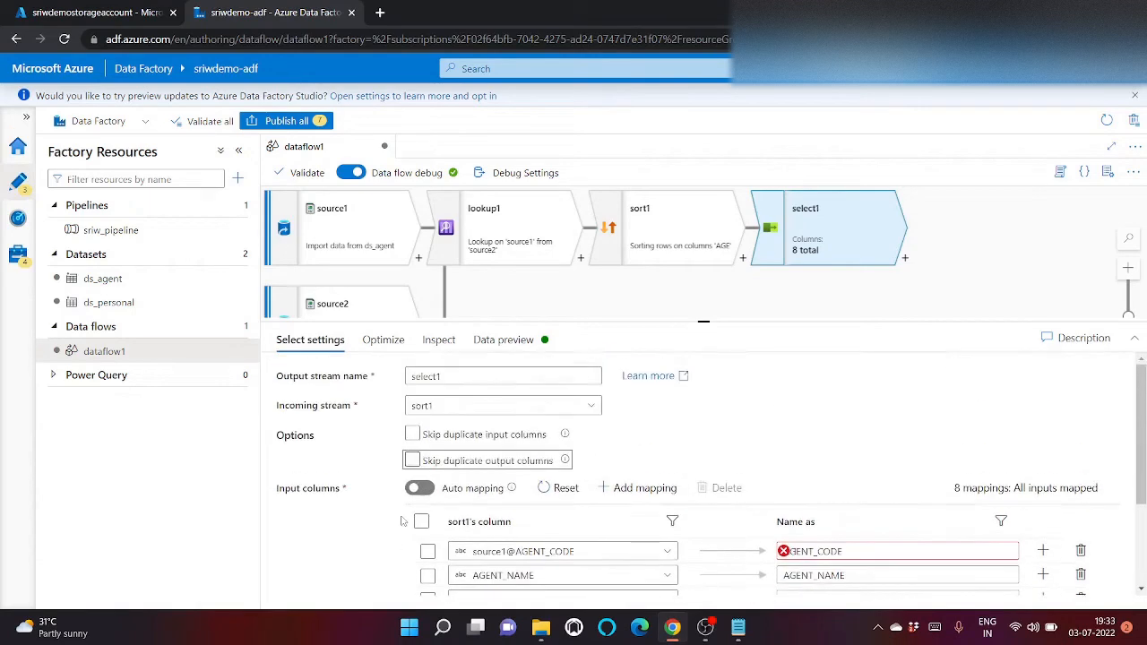
scroll(404, 530, "down", 2)
scroll(404, 529, "up", 2)
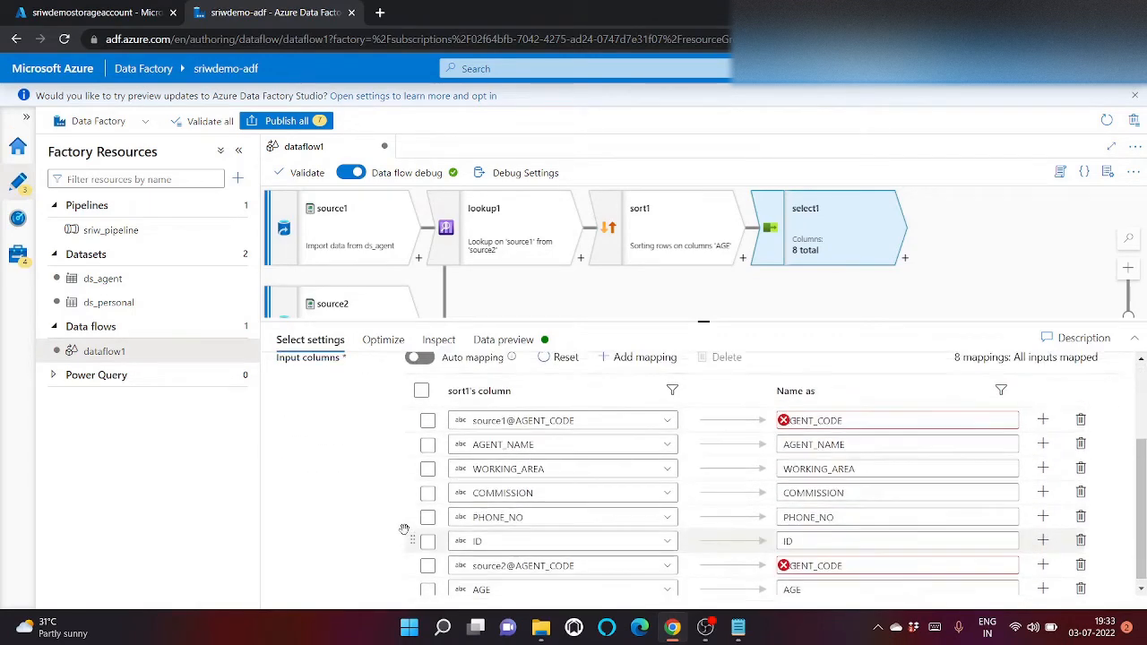
Turn skipping of duplicate input and output columns back on in select1 and recheck the mappings
left_click(412, 435)
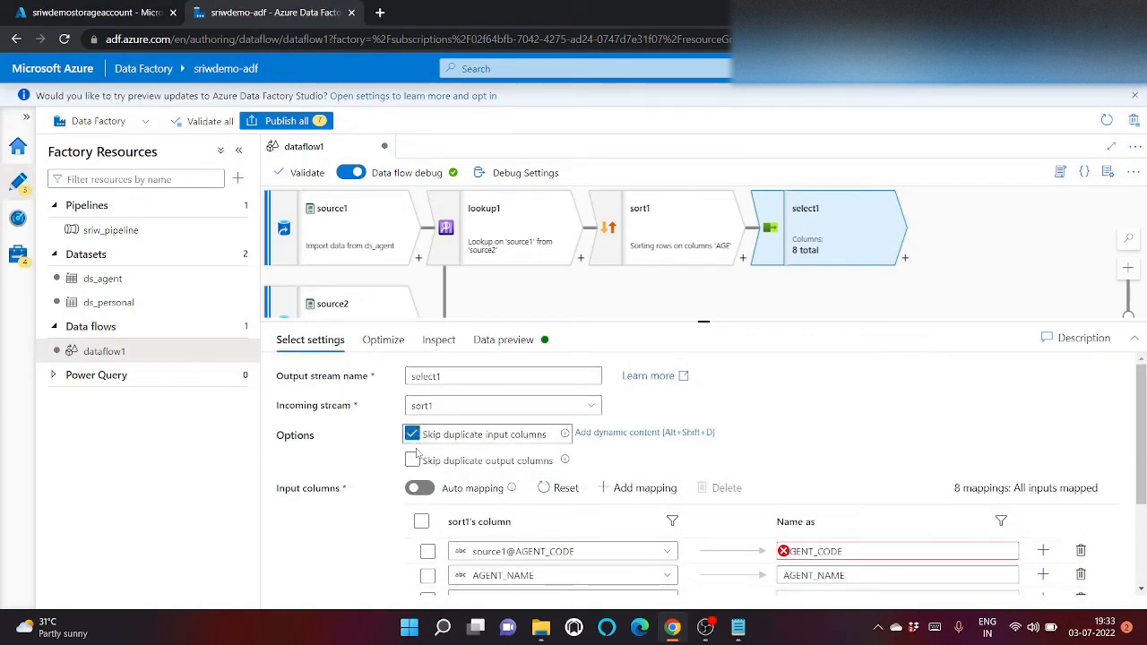
left_click(412, 461)
scroll(363, 532, "down", 2)
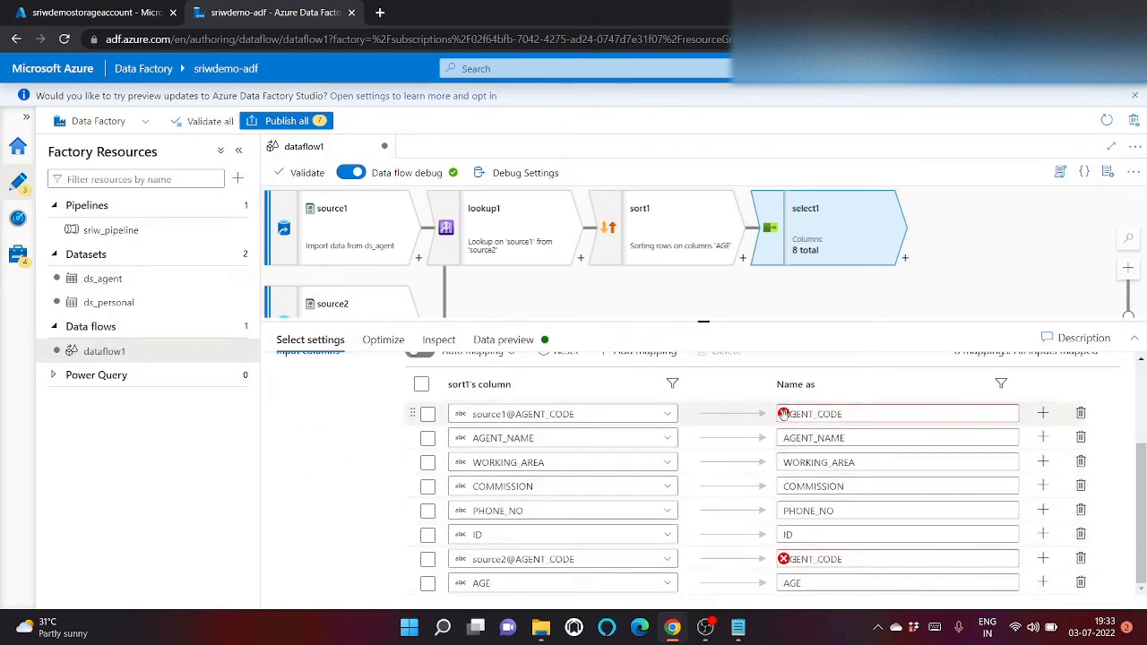
scroll(789, 558, "up", 3)
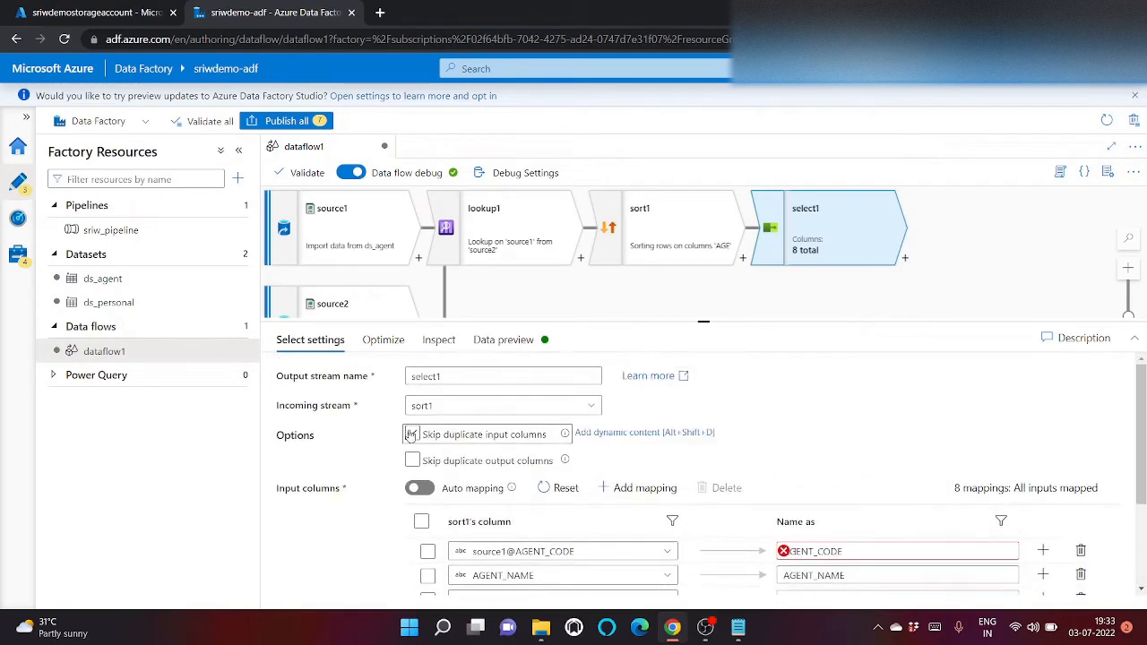
left_click(412, 460)
scroll(614, 578, "down", 3)
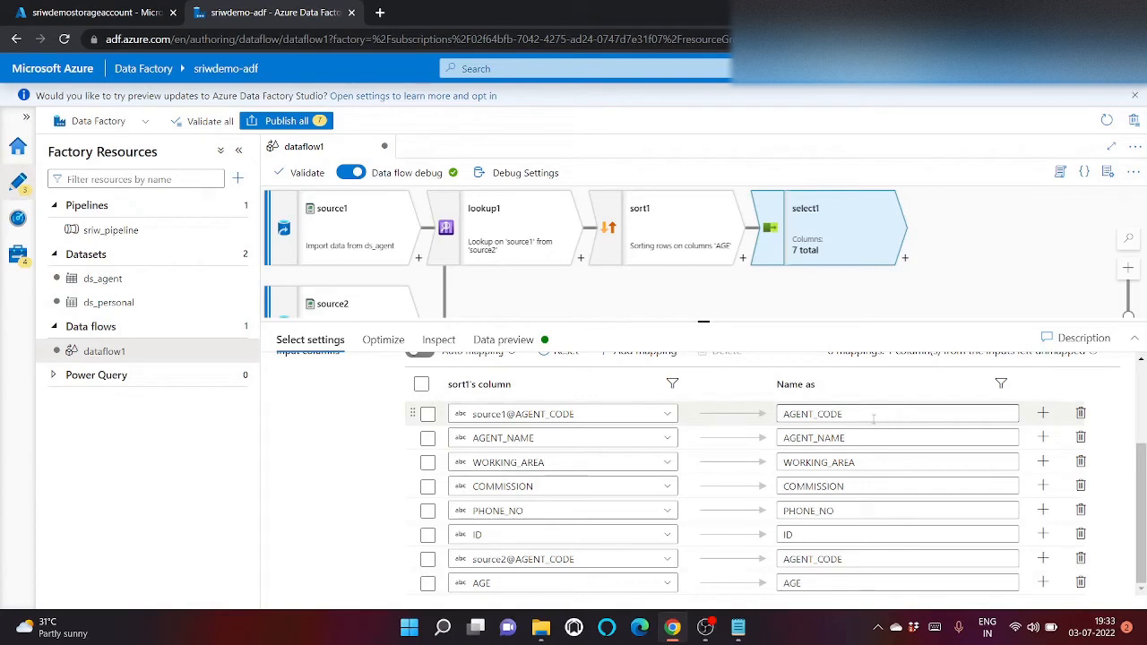
Compare the two AGENT_CODE mappings in select1, delete the source2@AGENT_CODE one, and open the output schema for inspection
left_click_drag(871, 417, 781, 414)
left_click_drag(854, 437, 782, 437)
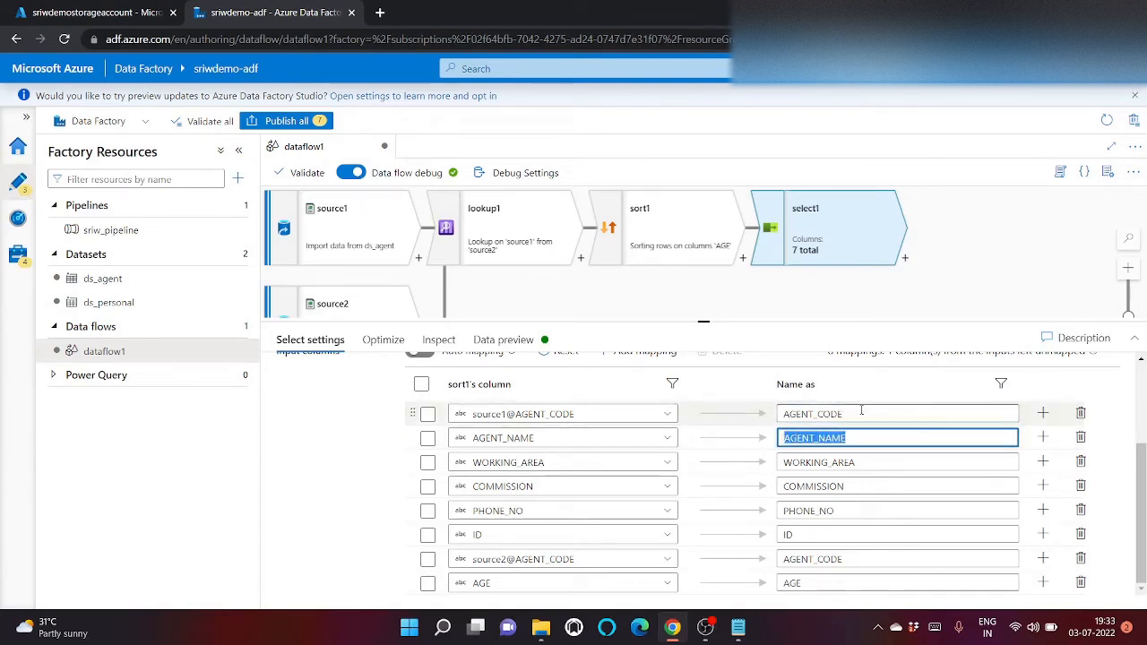
left_click_drag(860, 409, 776, 412)
left_click_drag(858, 558, 745, 547)
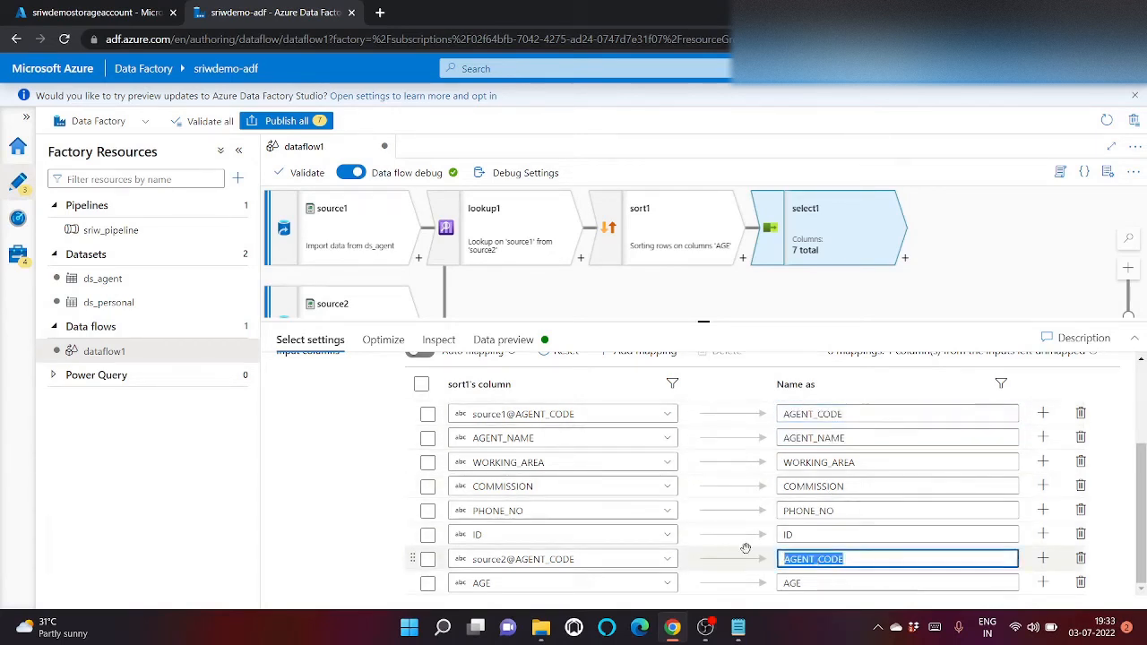
left_click(826, 615)
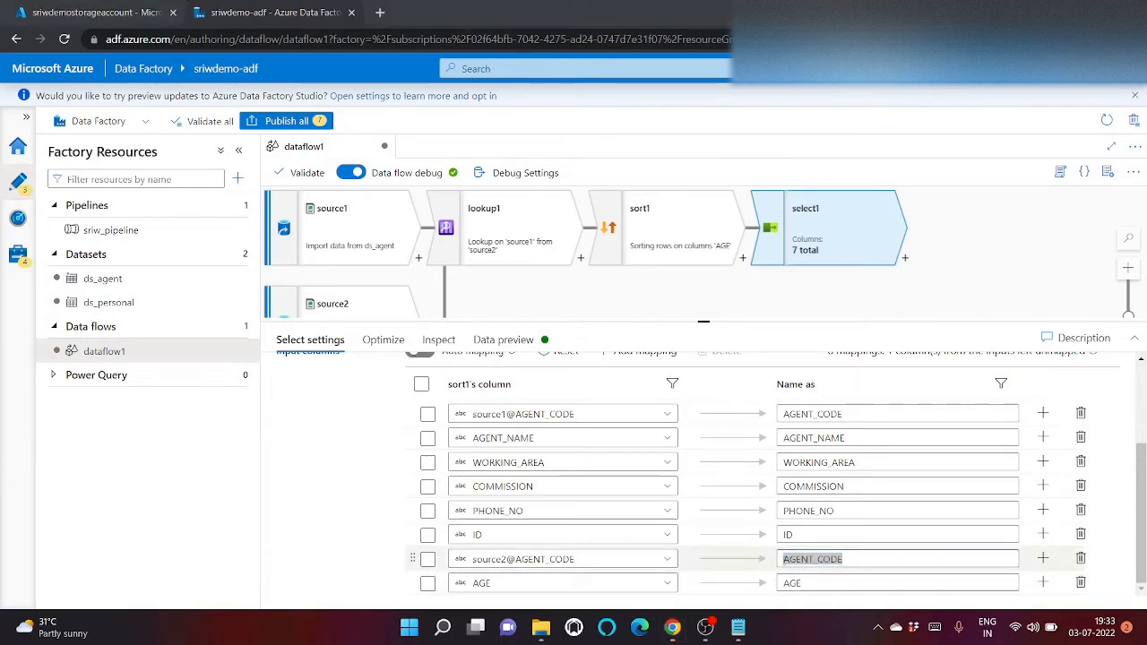
left_click(784, 559)
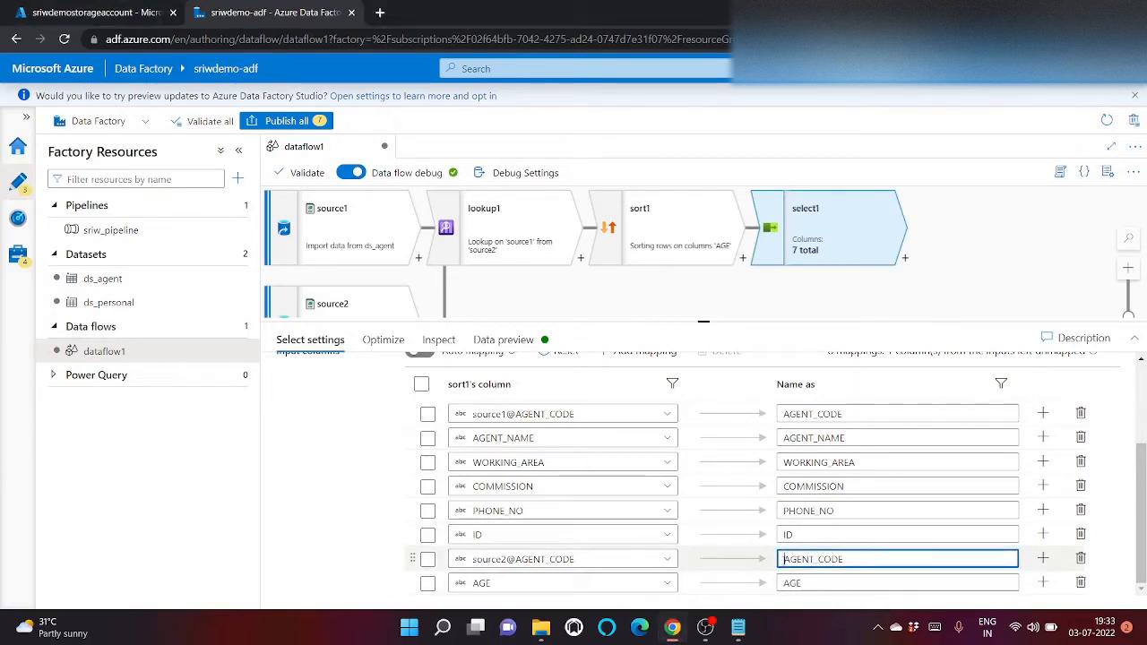
left_click(1083, 561)
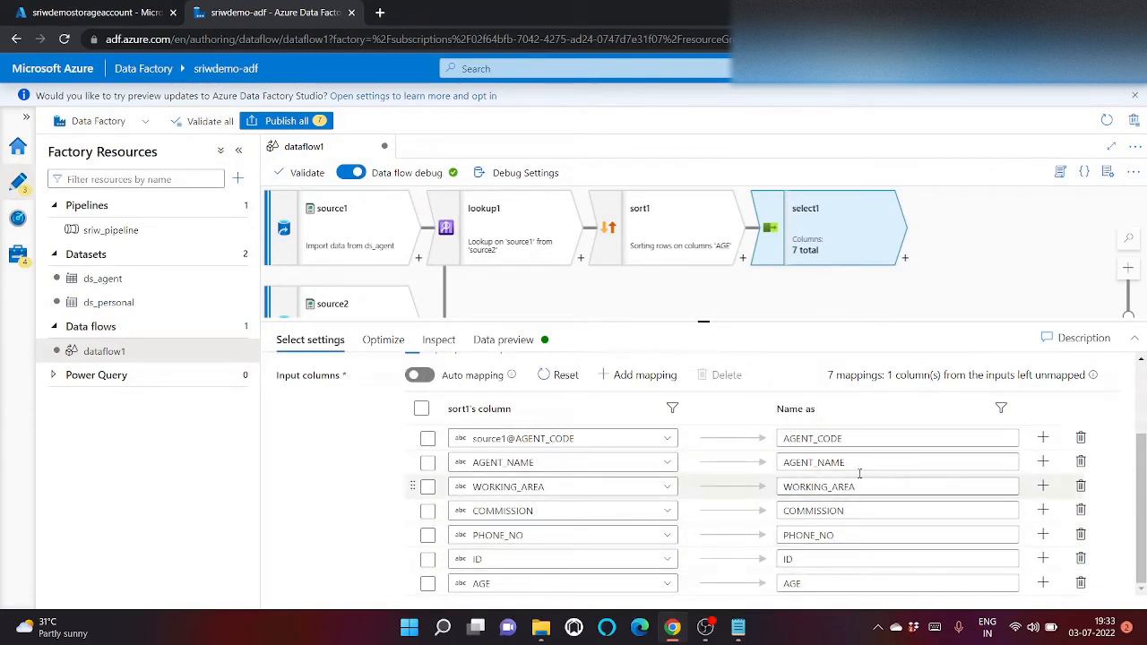
left_click(438, 339)
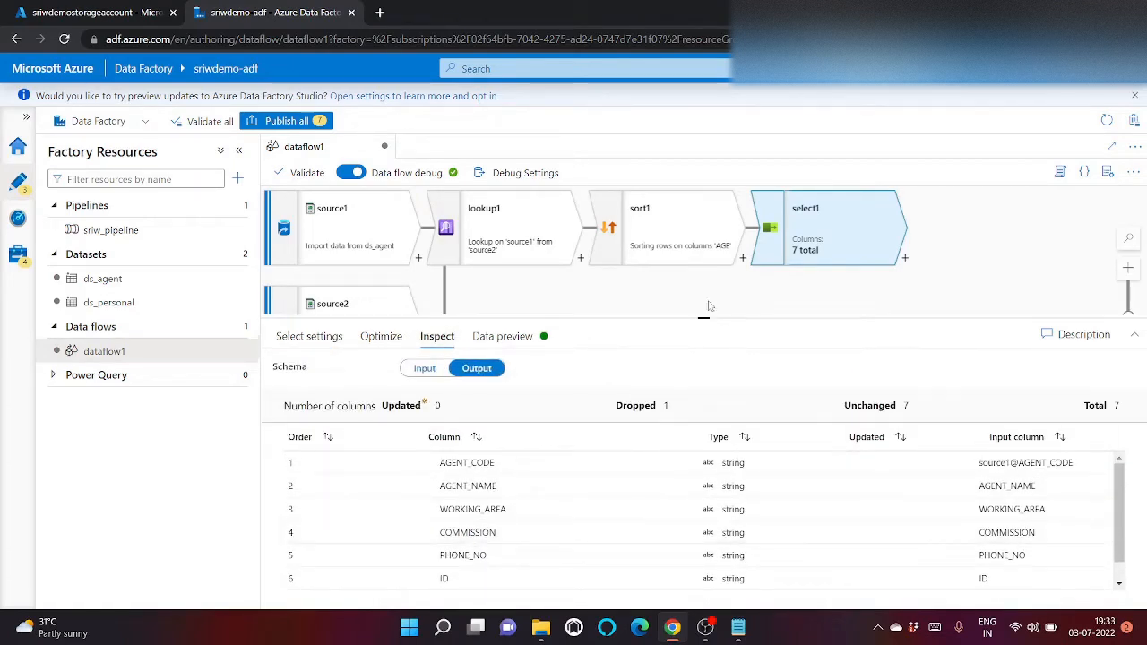
Review the output schema columns of select1 and refresh its data preview
left_click_drag(705, 319, 706, 221)
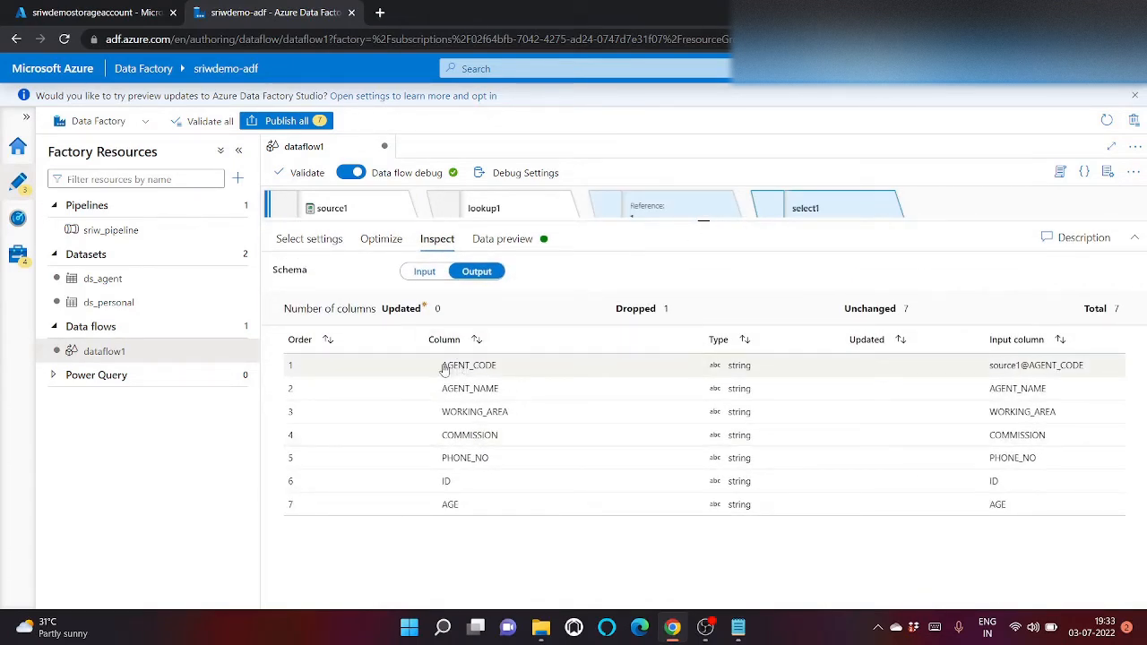
left_click_drag(441, 365, 504, 522)
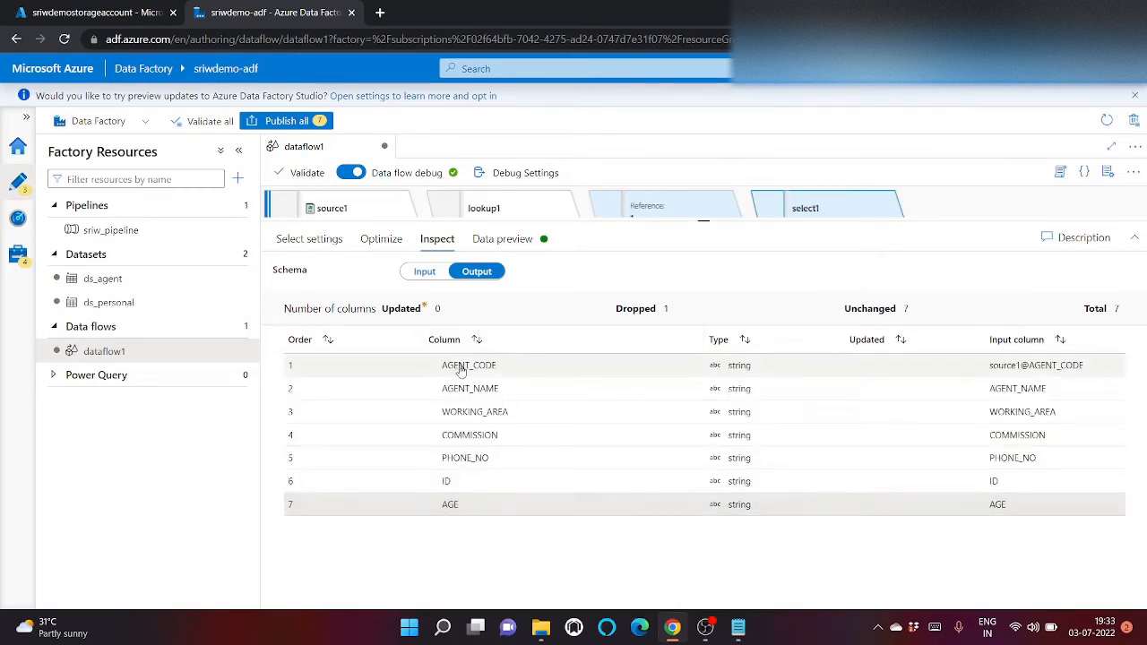
left_click_drag(455, 365, 498, 366)
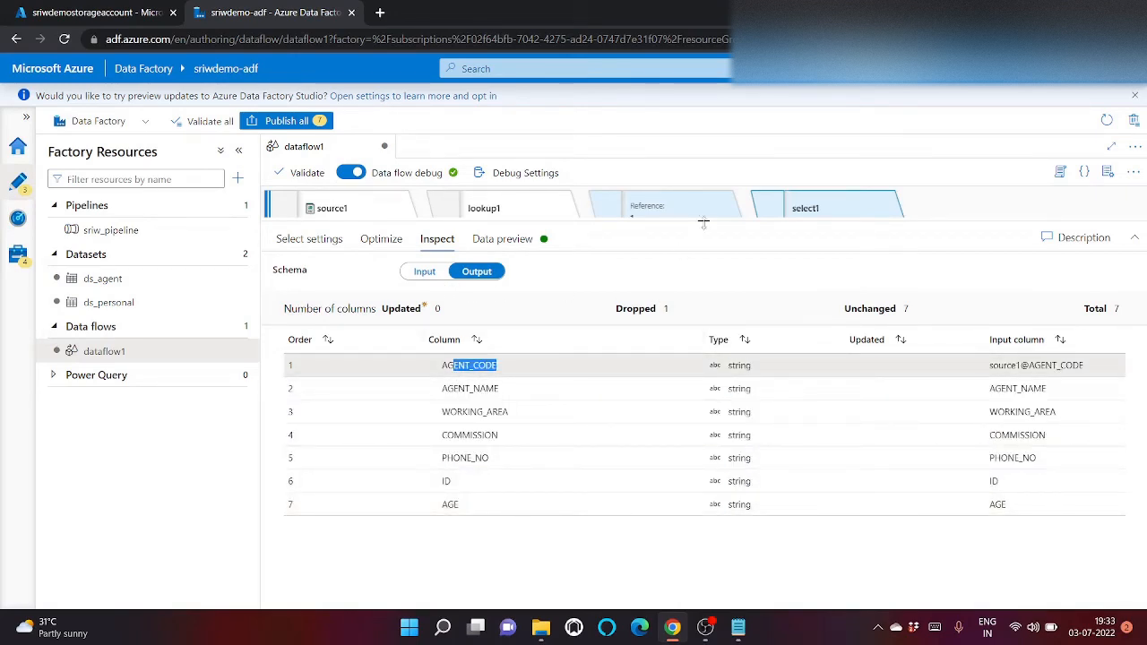
left_click_drag(705, 221, 705, 307)
left_click(501, 327)
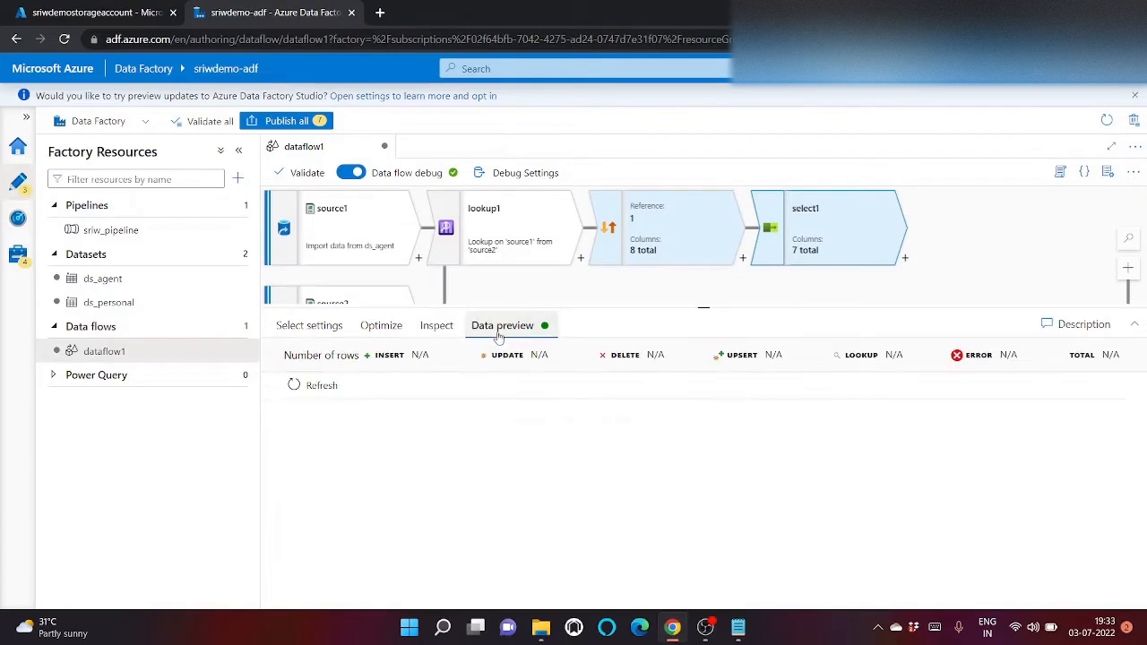
left_click(310, 385)
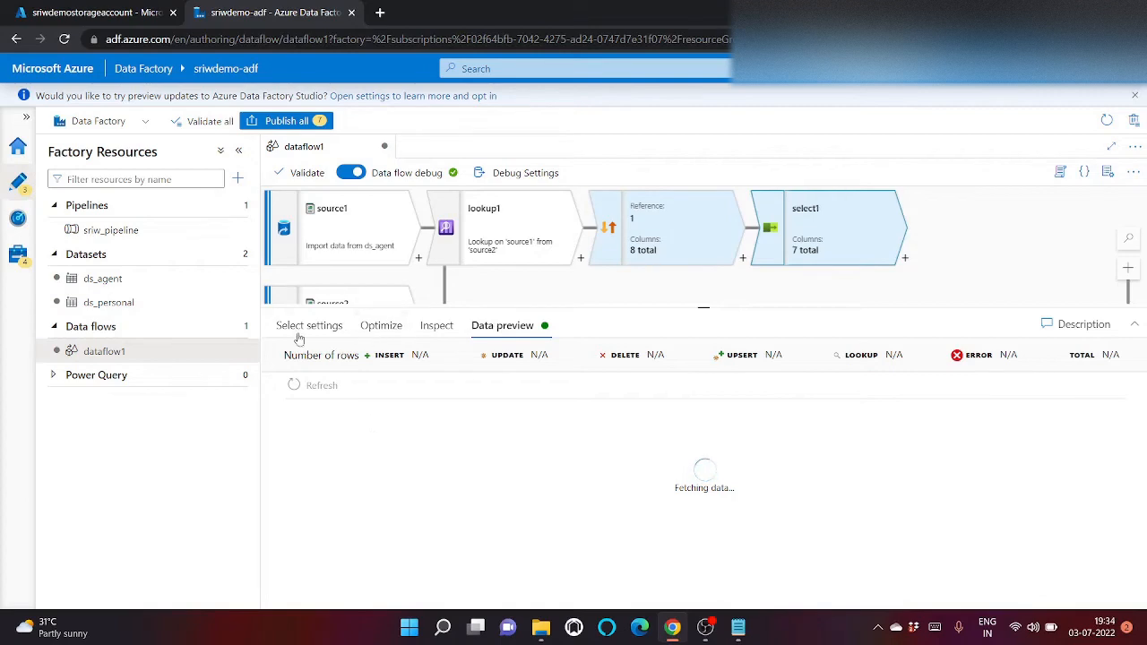
Review the select1 settings, including the duplicate-column options and the input column mappings
left_click(327, 326)
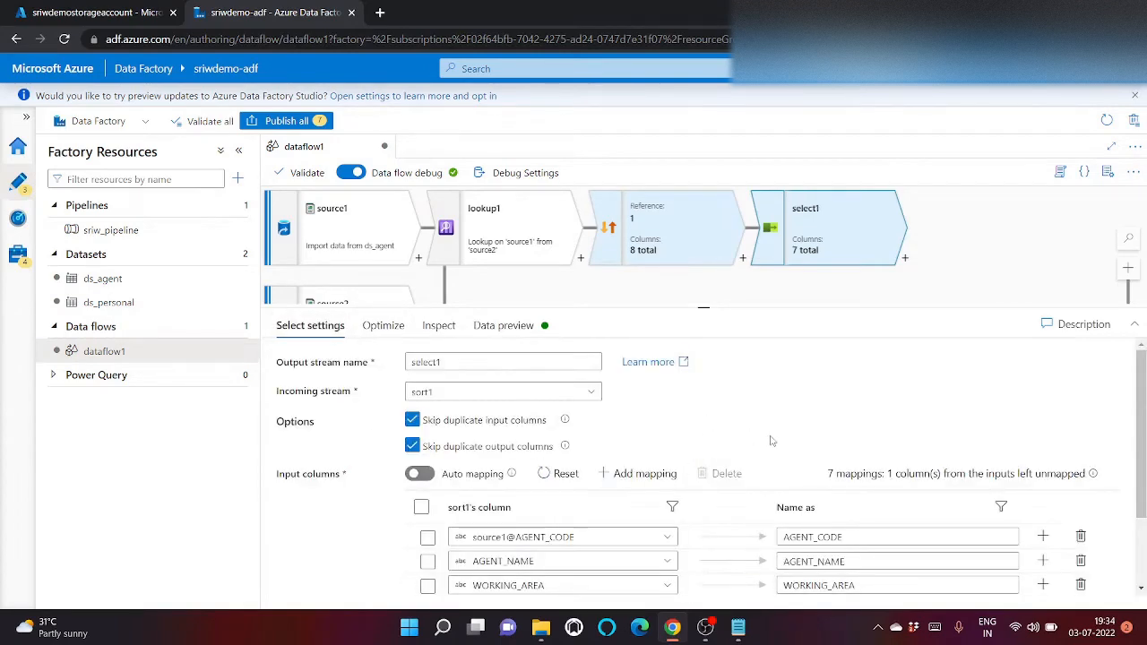
scroll(772, 441, "down", 2)
scroll(773, 440, "up", 2)
left_click_drag(289, 427, 331, 431)
left_click(331, 431)
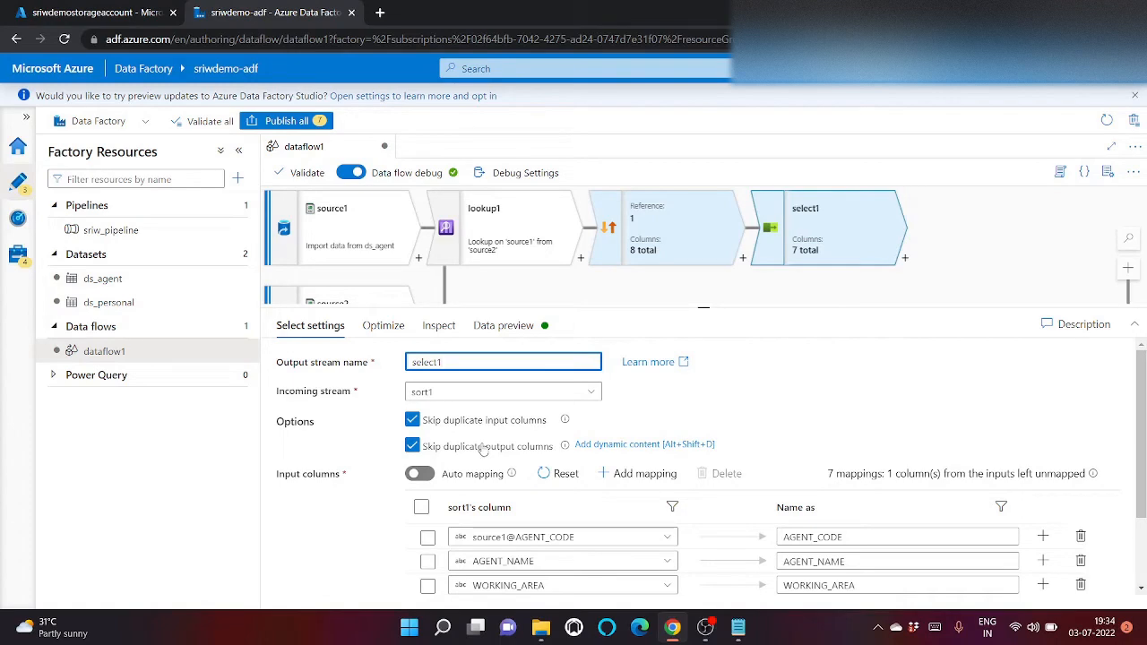
scroll(334, 513, "down", 2)
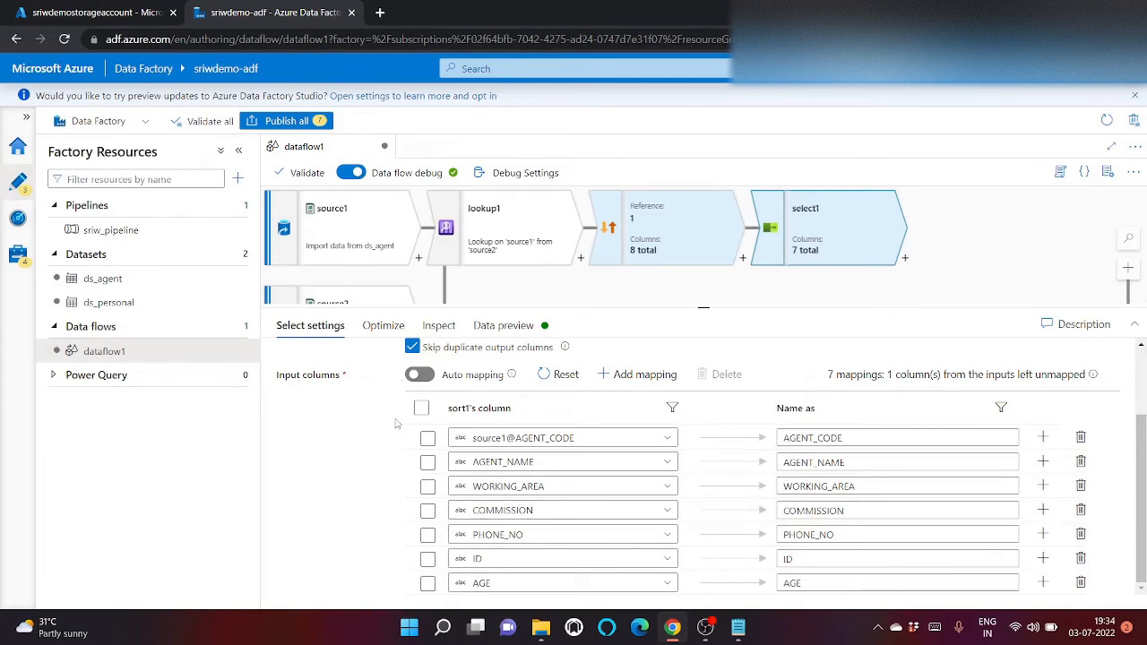
scroll(475, 453, "up", 2)
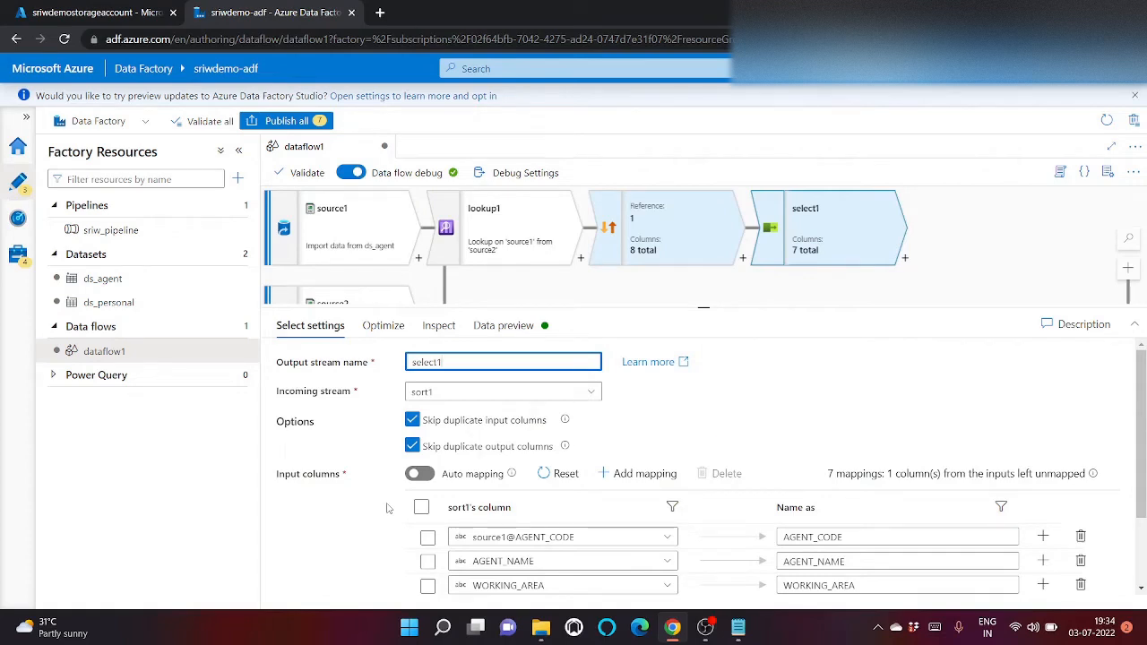
scroll(387, 508, "down", 2)
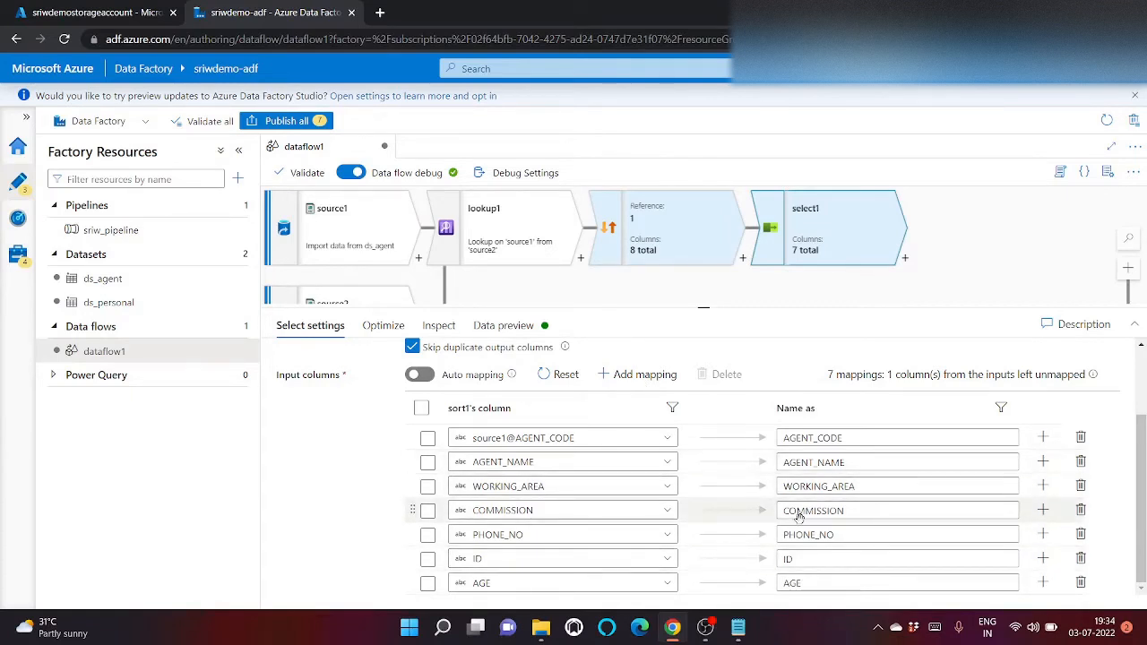
Rename the WORKING_AREA output column to Work_location in the select1 mappings
left_click(811, 463)
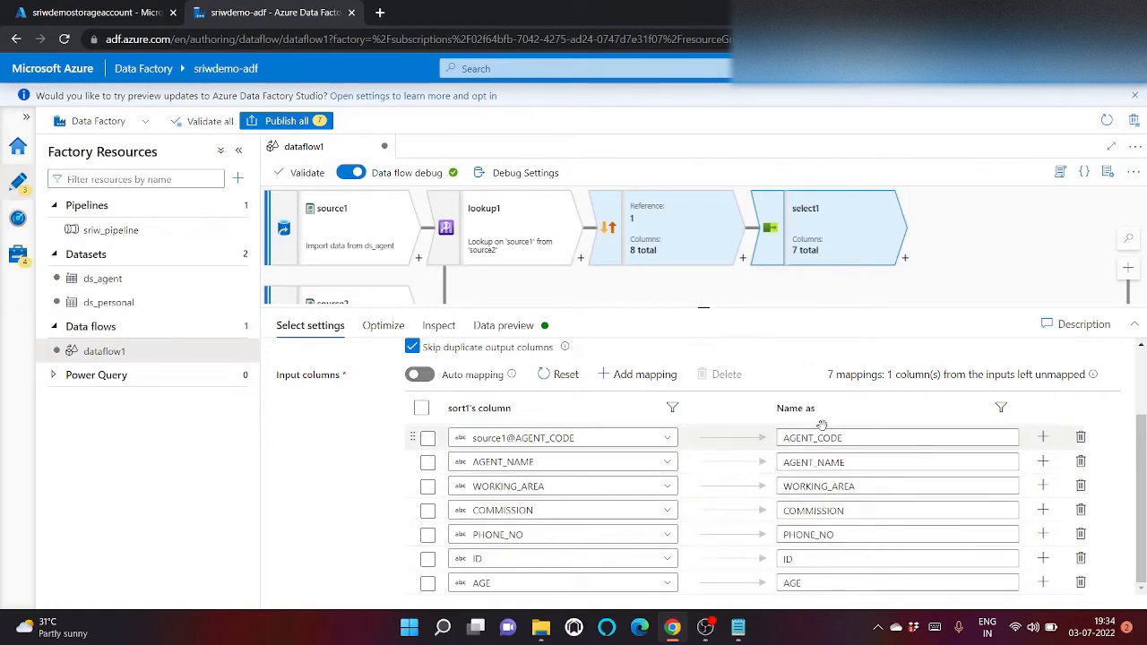
left_click(881, 437)
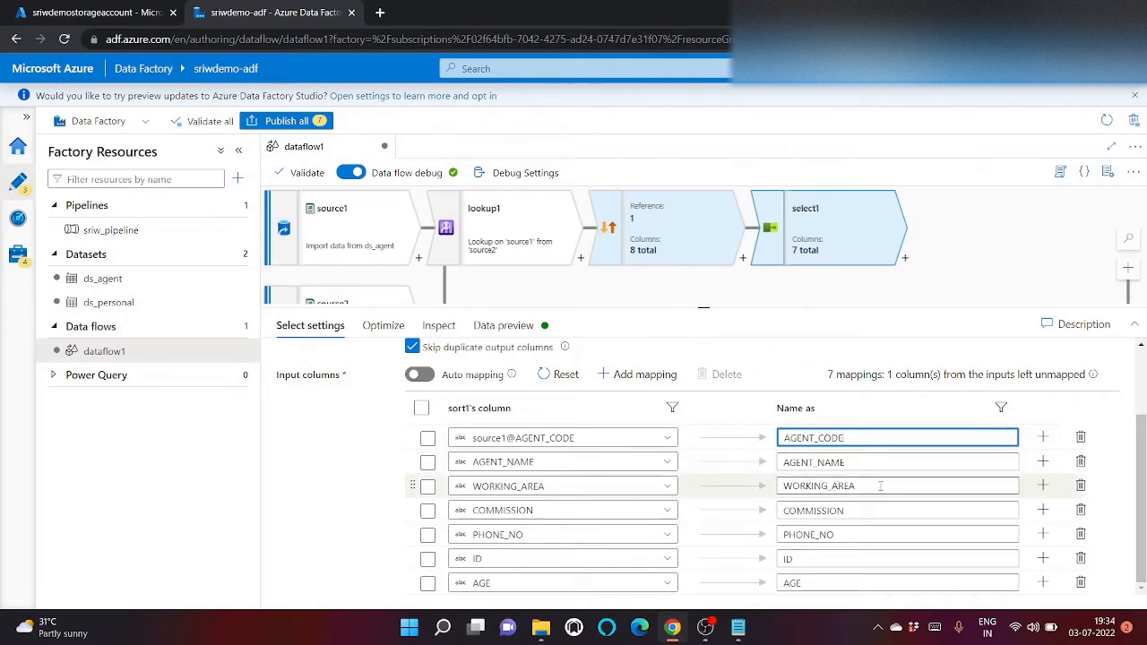
double_click(834, 485)
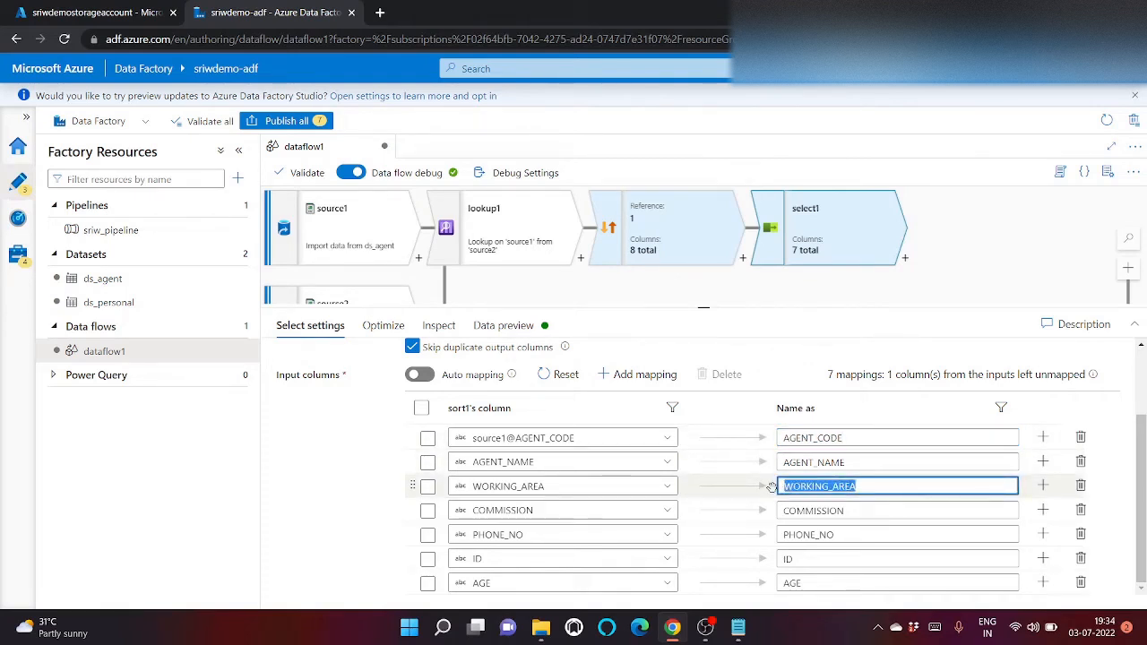
type("Work_lo")
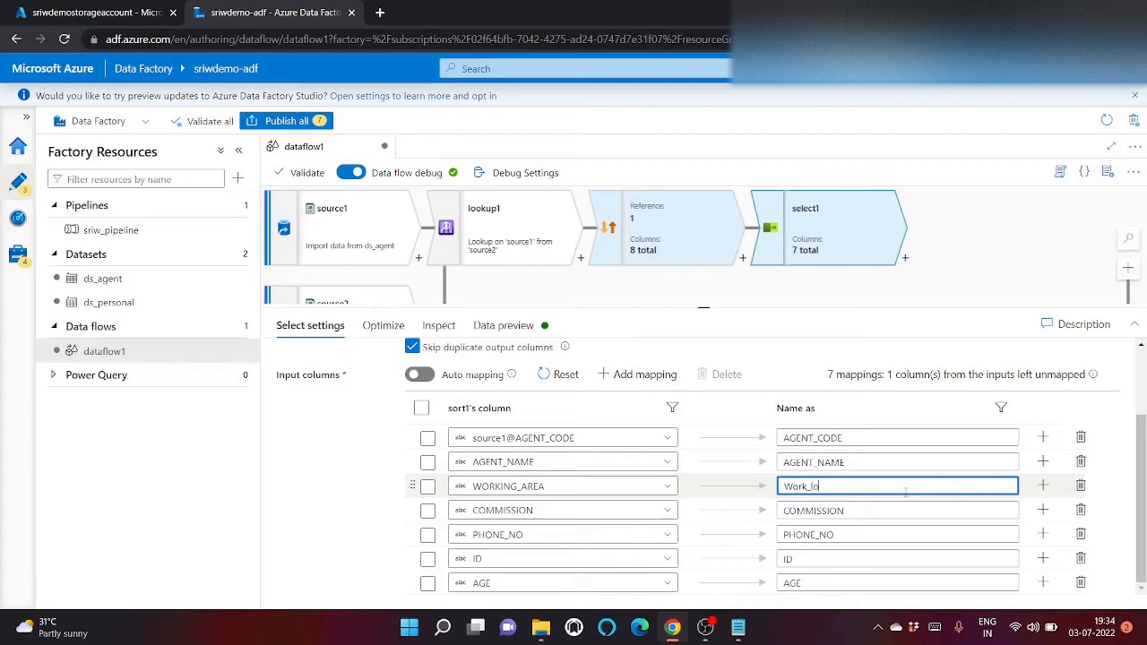
type("cation")
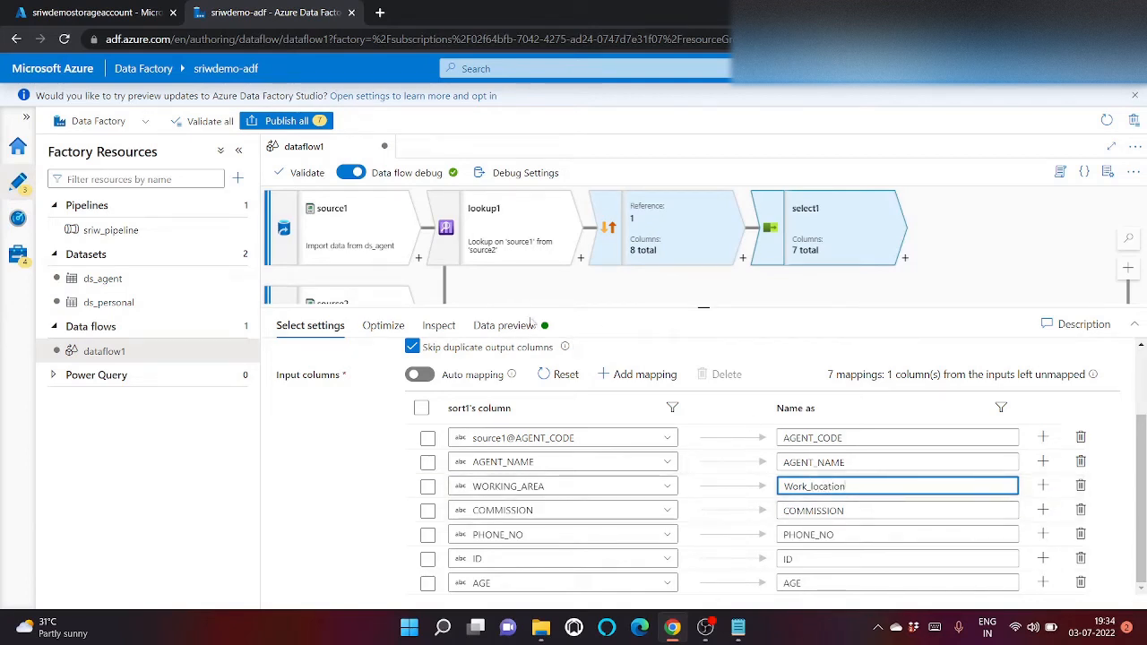
Inspect the output schema of select1 for the renamed Work_location column
left_click(438, 326)
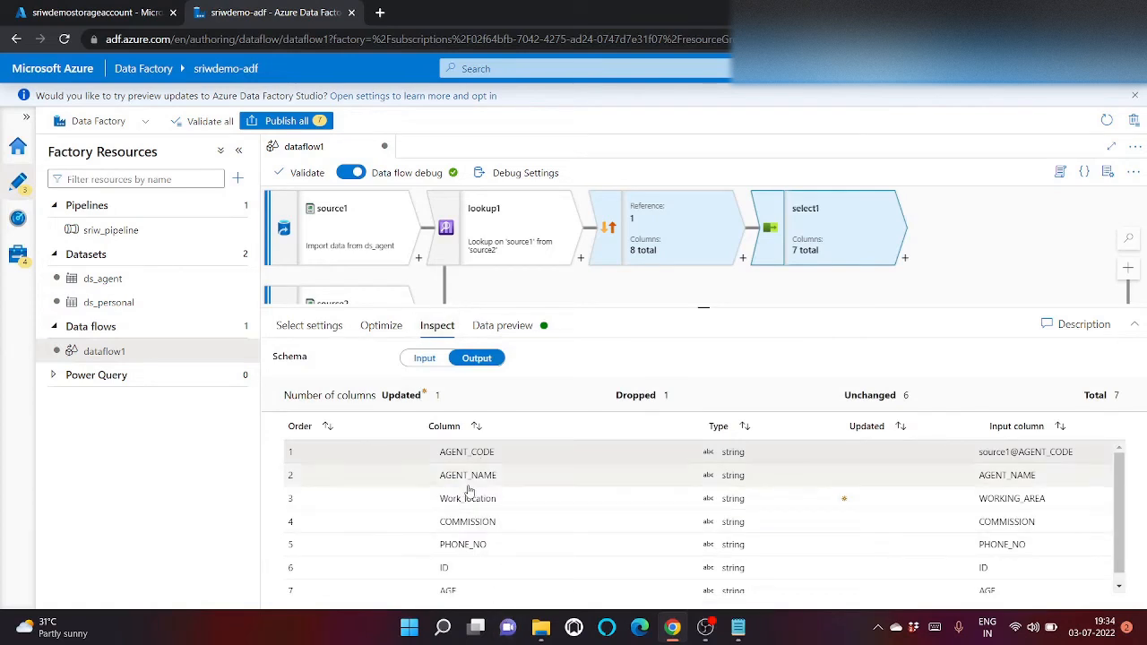
scroll(483, 542, "down", 1)
scroll(477, 554, "up", 1)
left_click_drag(504, 499, 411, 507)
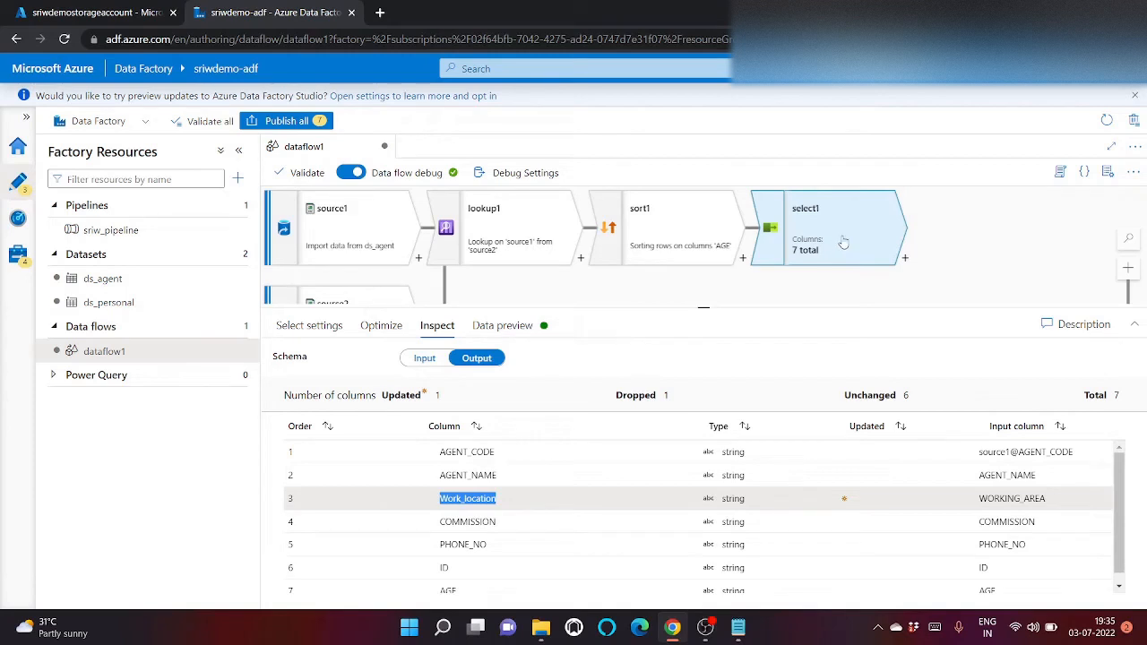
Add a Conditional Split transformation after select1 and open its first output stream name for editing
left_click(952, 237)
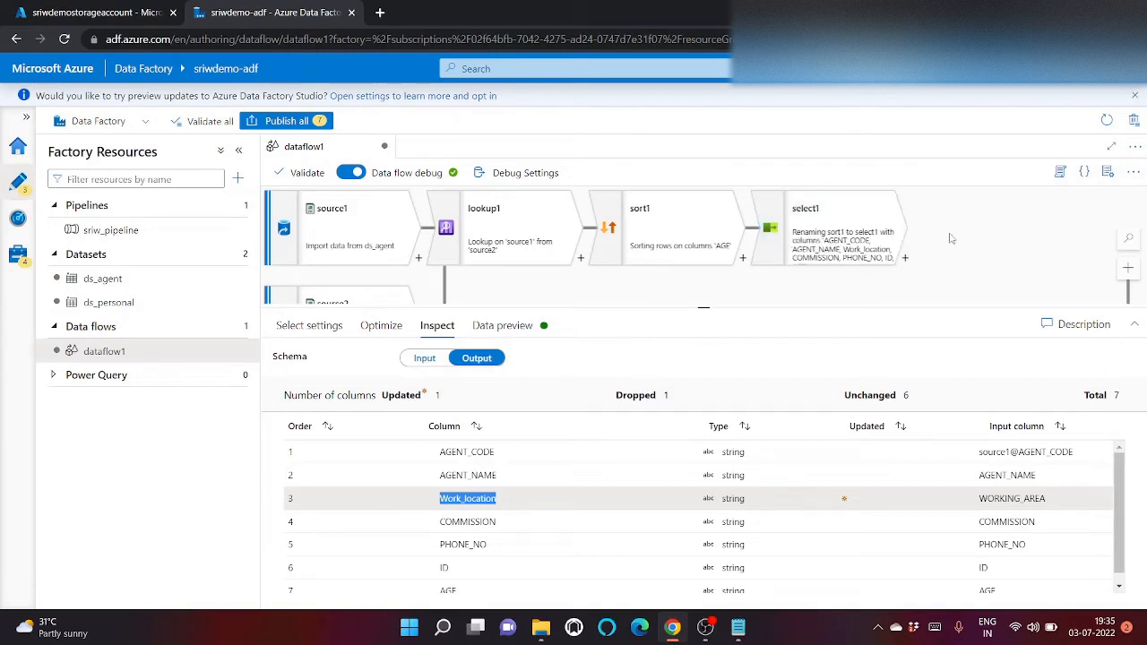
left_click(906, 258)
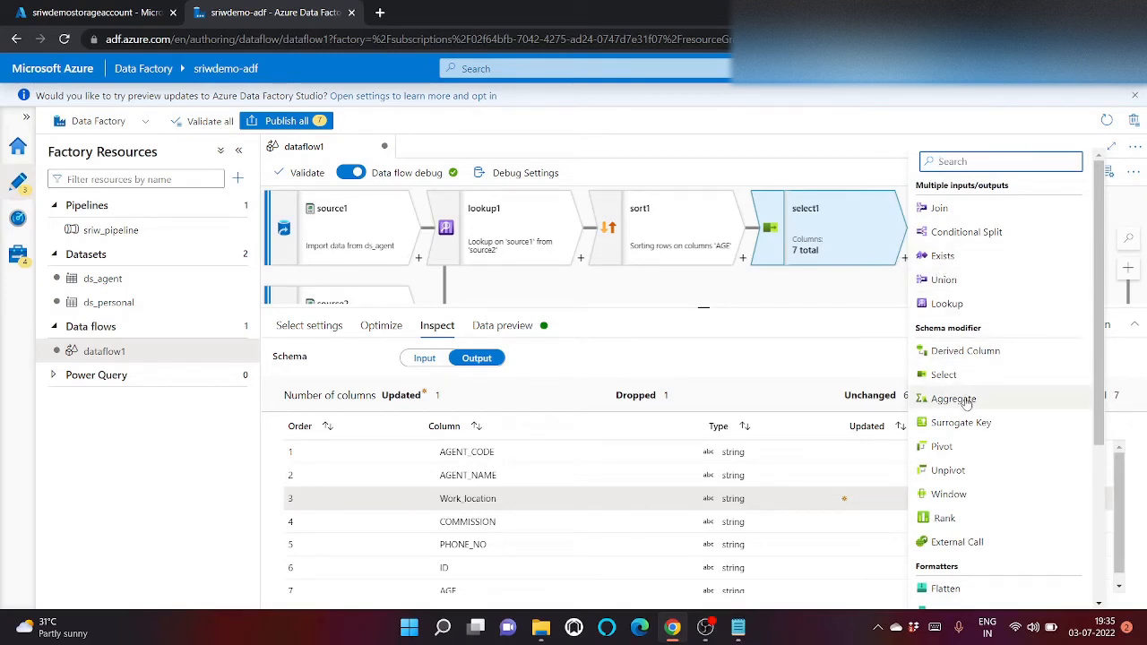
scroll(966, 402, "down", 2)
scroll(967, 397, "up", 2)
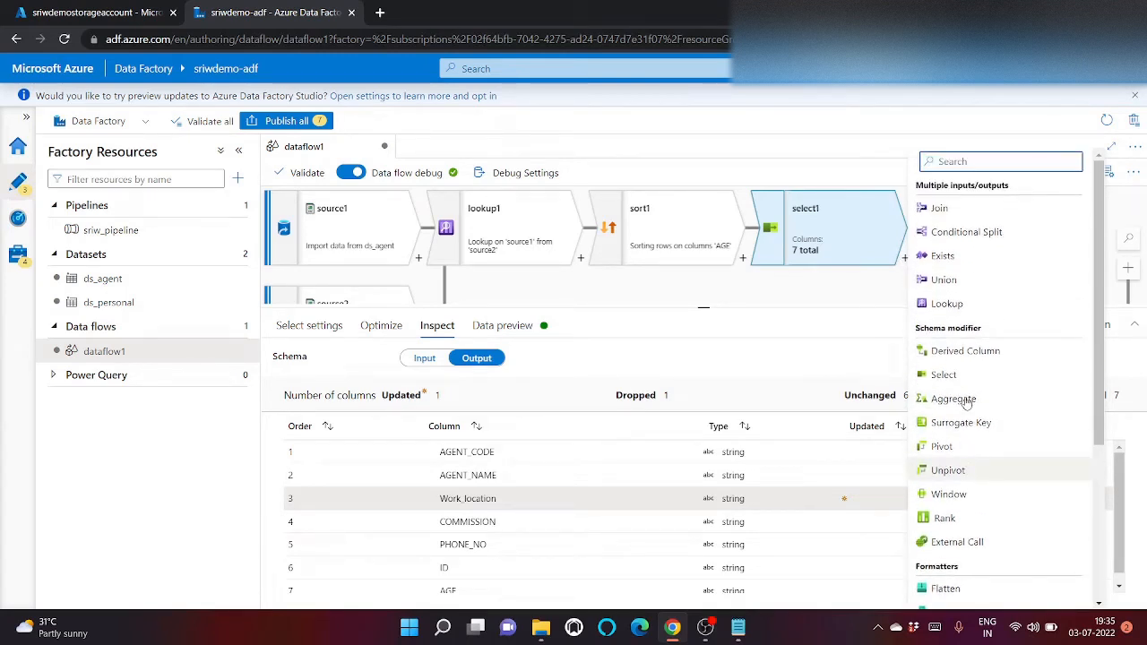
left_click(978, 231)
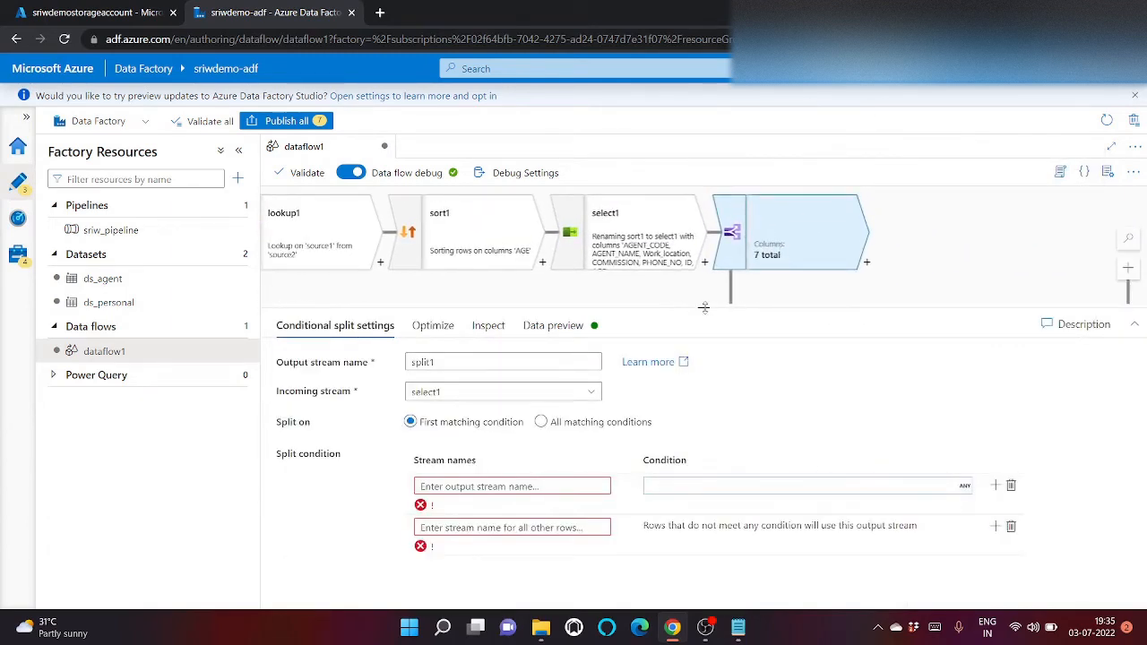
left_click_drag(703, 308, 703, 453)
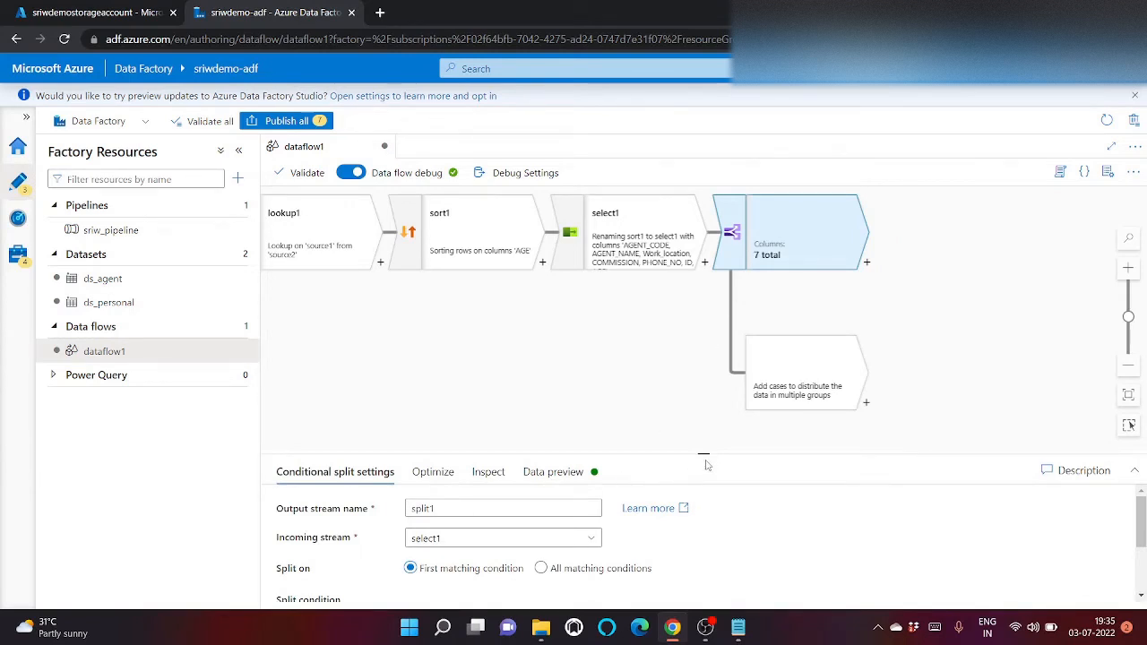
left_click_drag(704, 454, 704, 425)
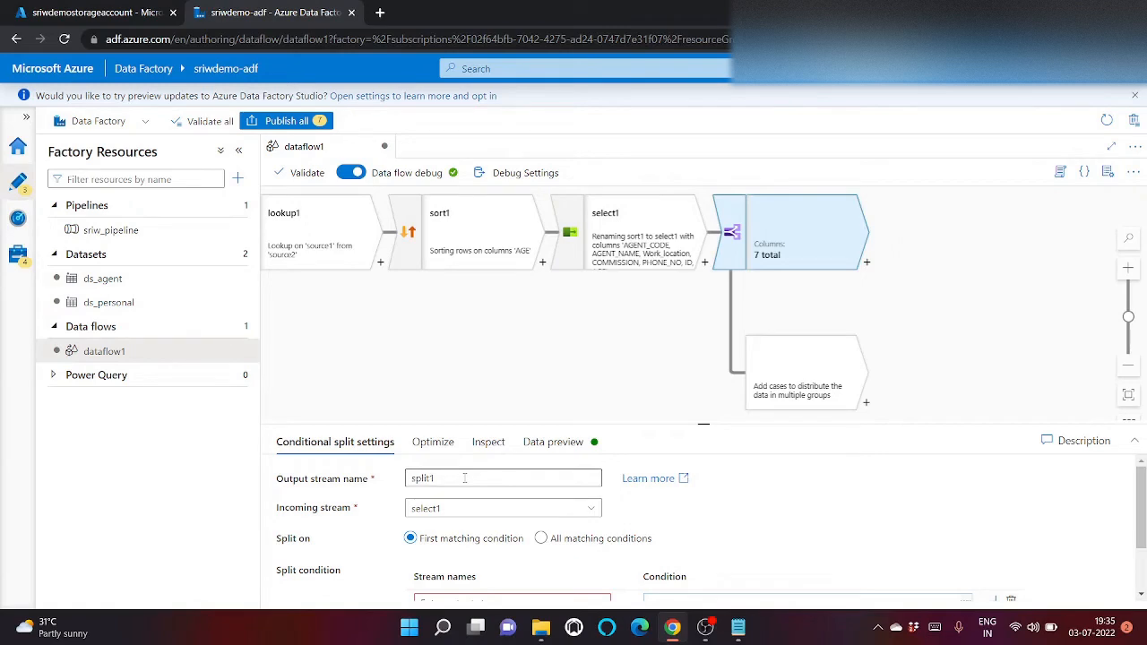
scroll(502, 515, "down", 1)
left_click(513, 530)
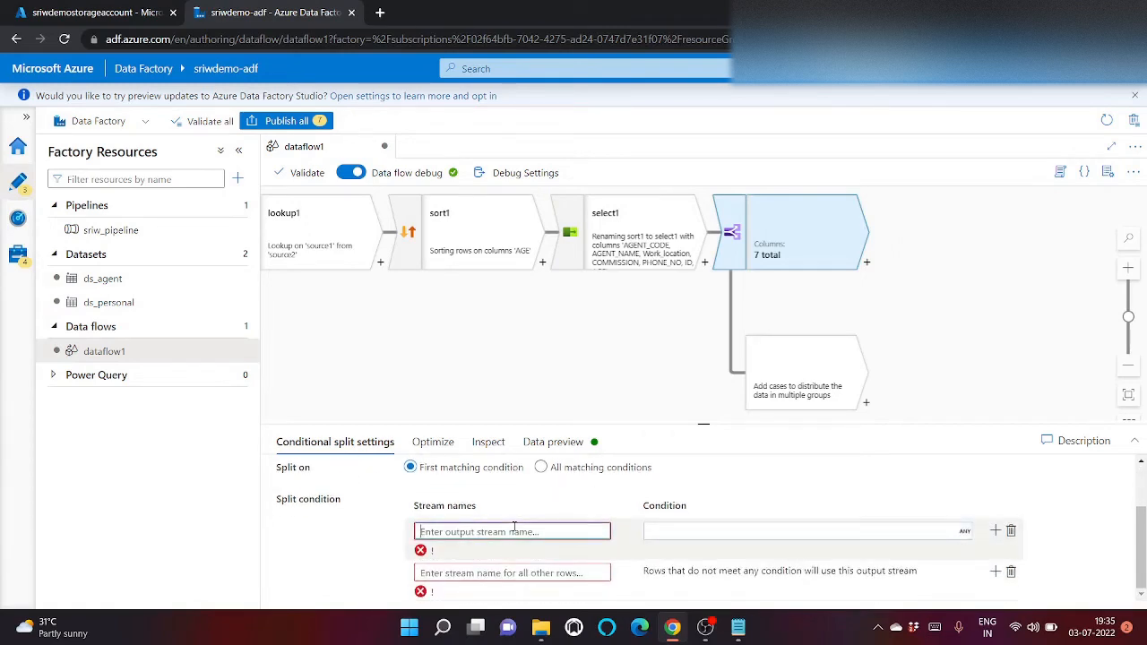
Switch to the agent file in Notepad, examine the WORKING_AREA values of the agent rows, and return to the data flow
mouse_move(738, 626)
left_click(673, 573)
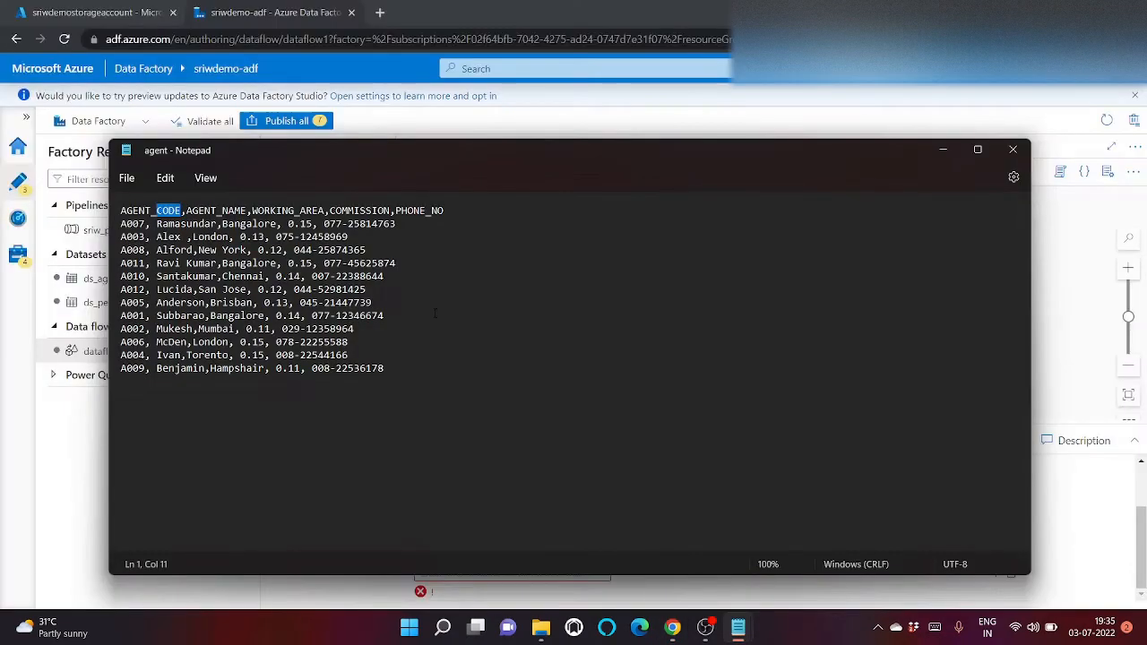
left_click(401, 303)
left_click_drag(439, 367, 112, 218)
double_click(229, 227)
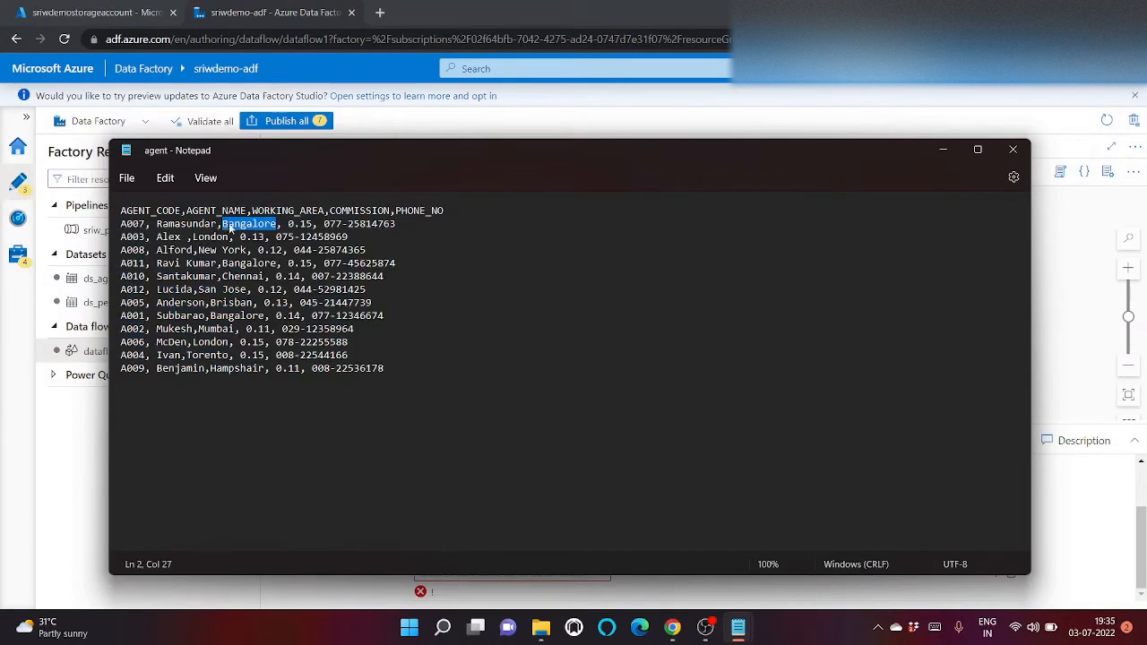
double_click(269, 211)
double_click(252, 225)
left_click(207, 250)
double_click(207, 251)
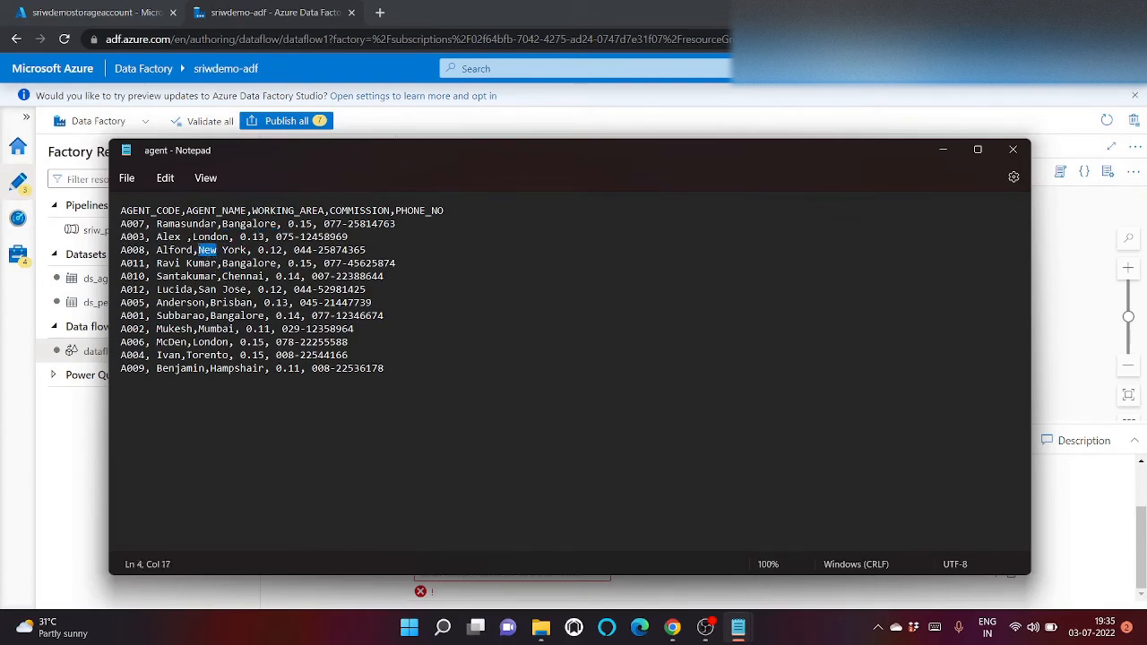
left_click(235, 263)
double_click(241, 276)
double_click(240, 304)
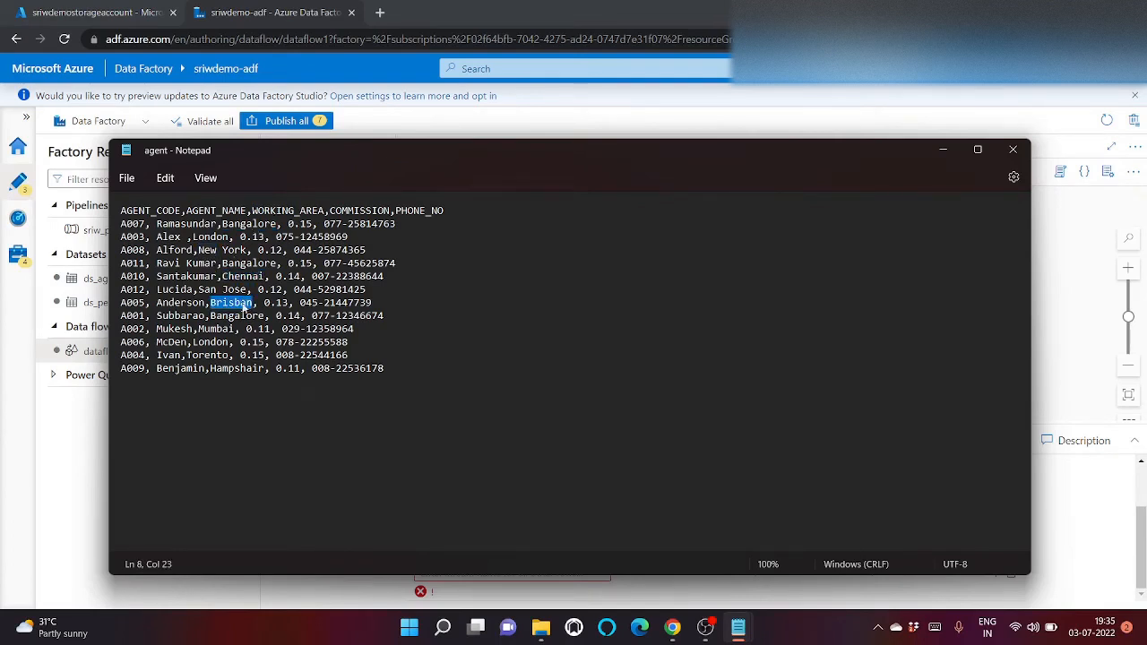
double_click(239, 316)
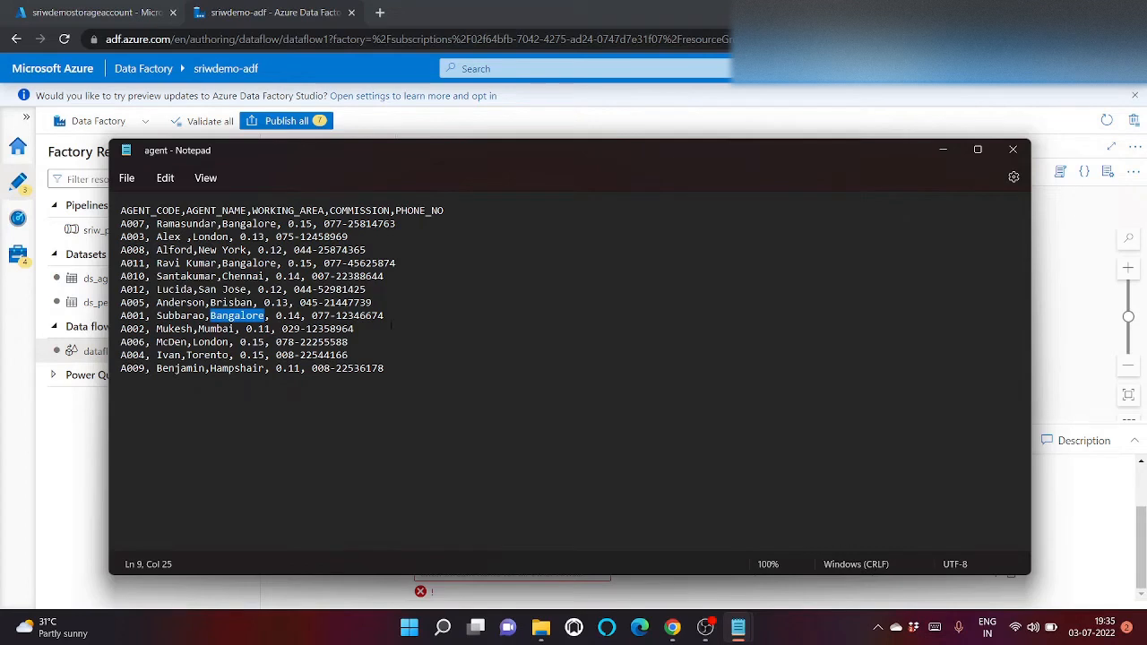
key("ctrl+a")
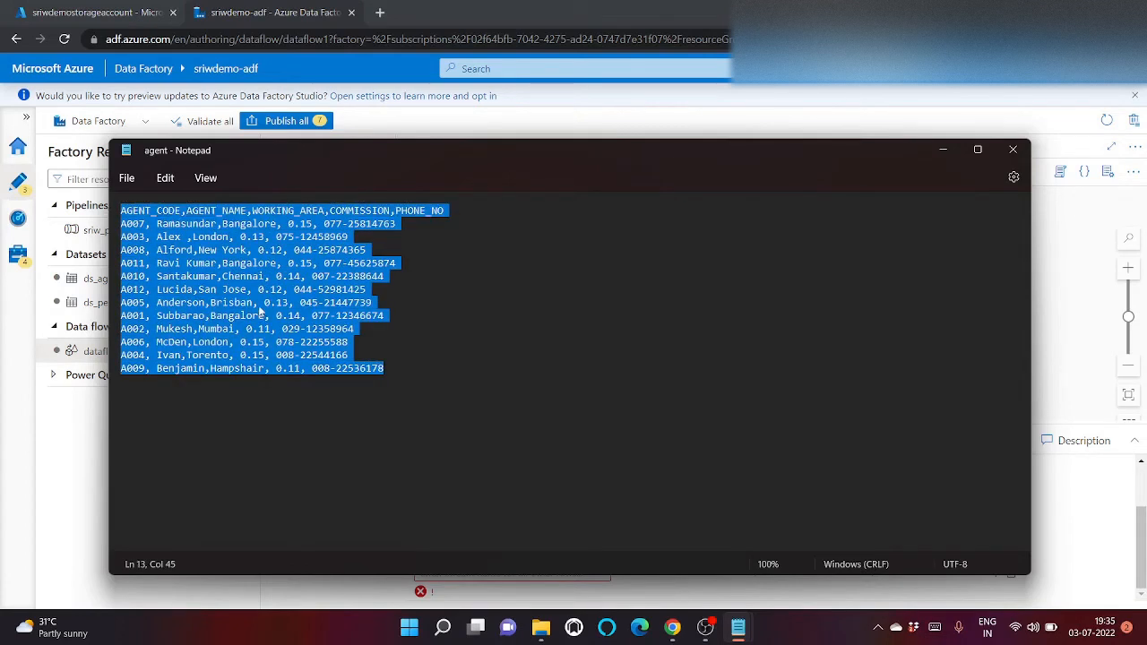
double_click(245, 264)
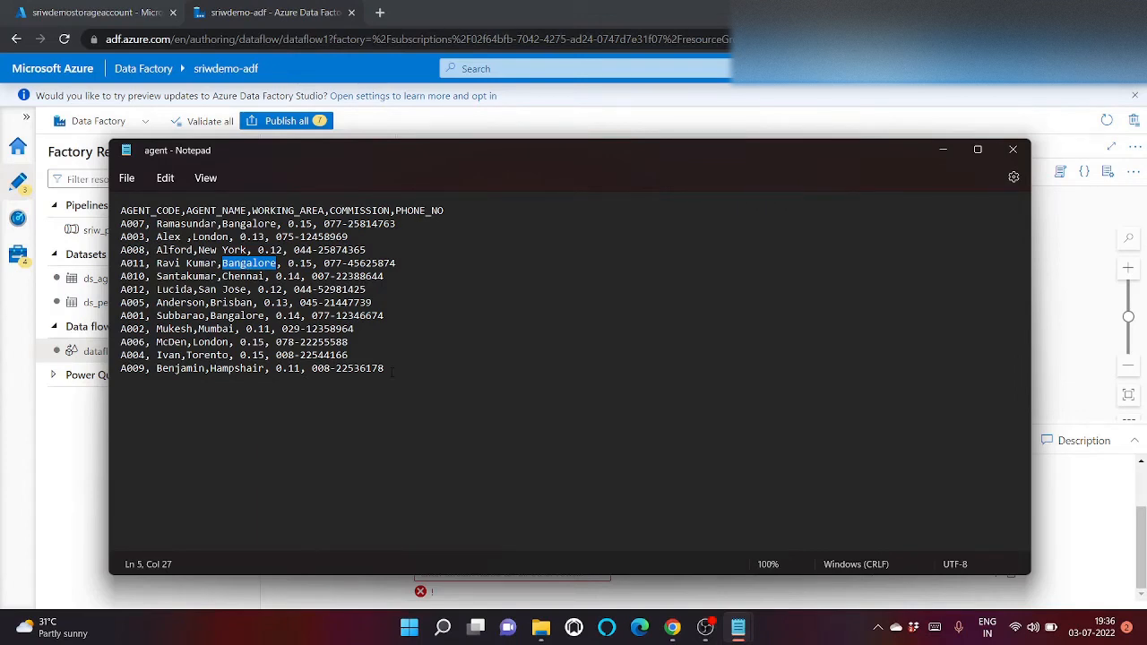
left_click_drag(391, 373, 120, 205)
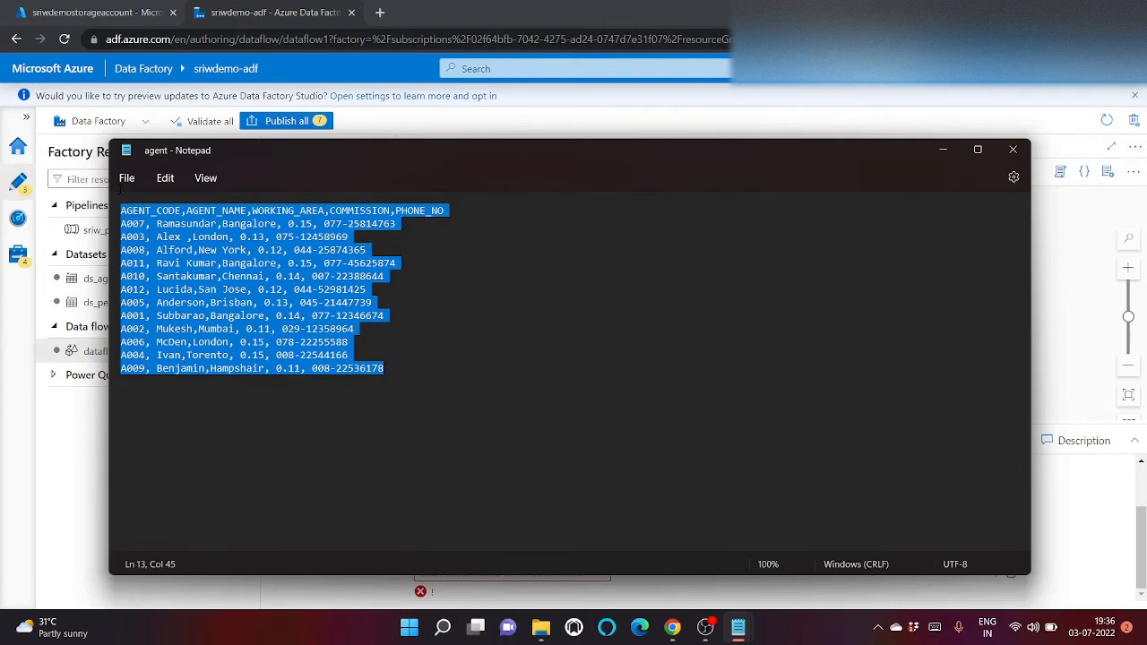
left_click(943, 150)
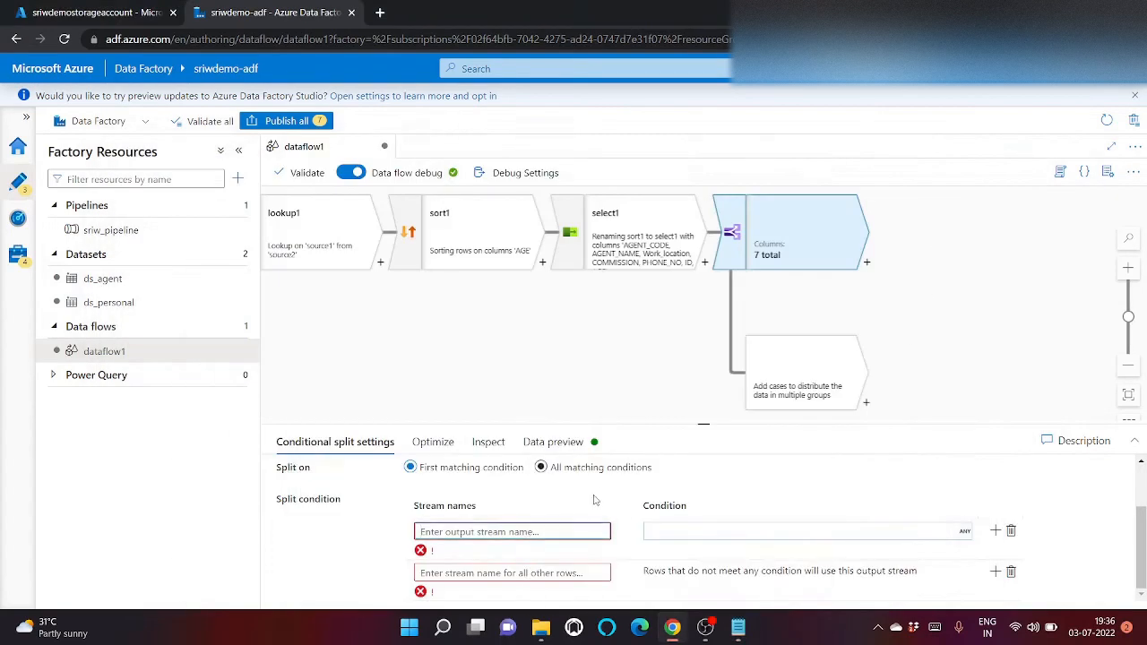
Name the conditional split's first output stream worklocationbanglore and the stream for all remaining rows other
left_click(580, 529)
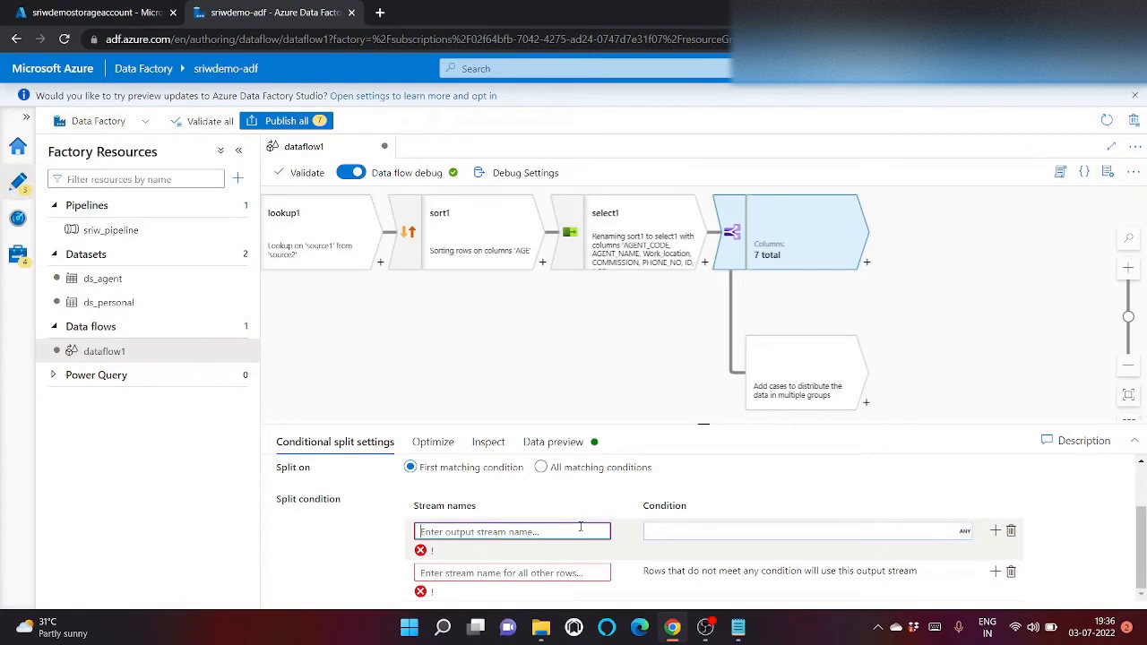
type("work")
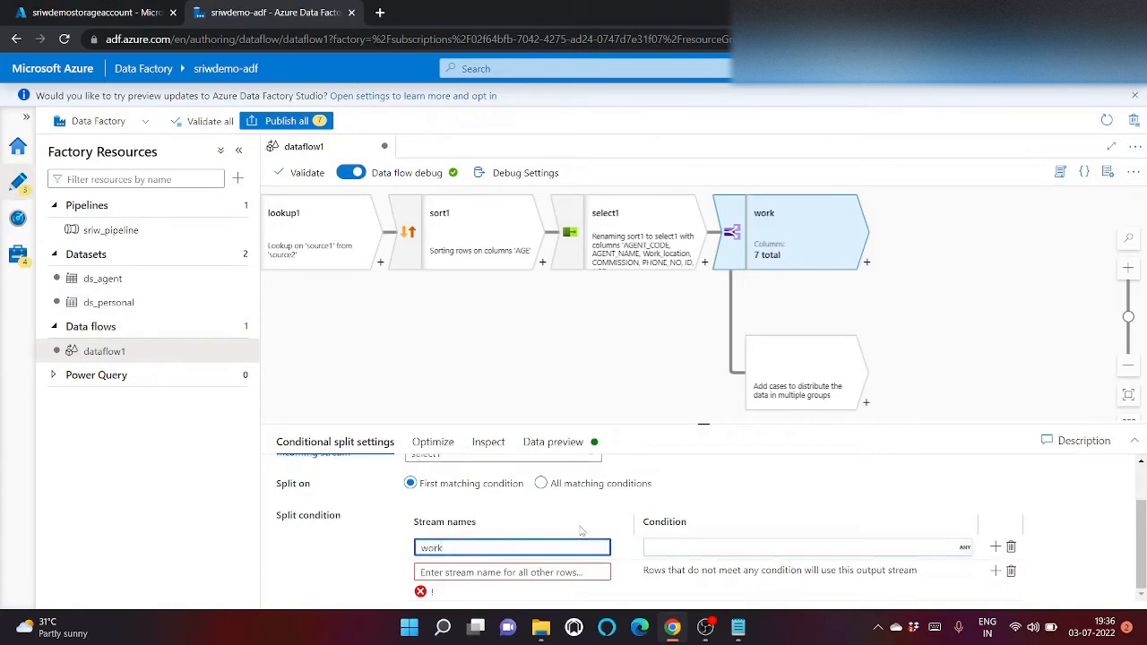
type("_")
type("a")
type("tion")
type("banglore")
left_click(528, 577)
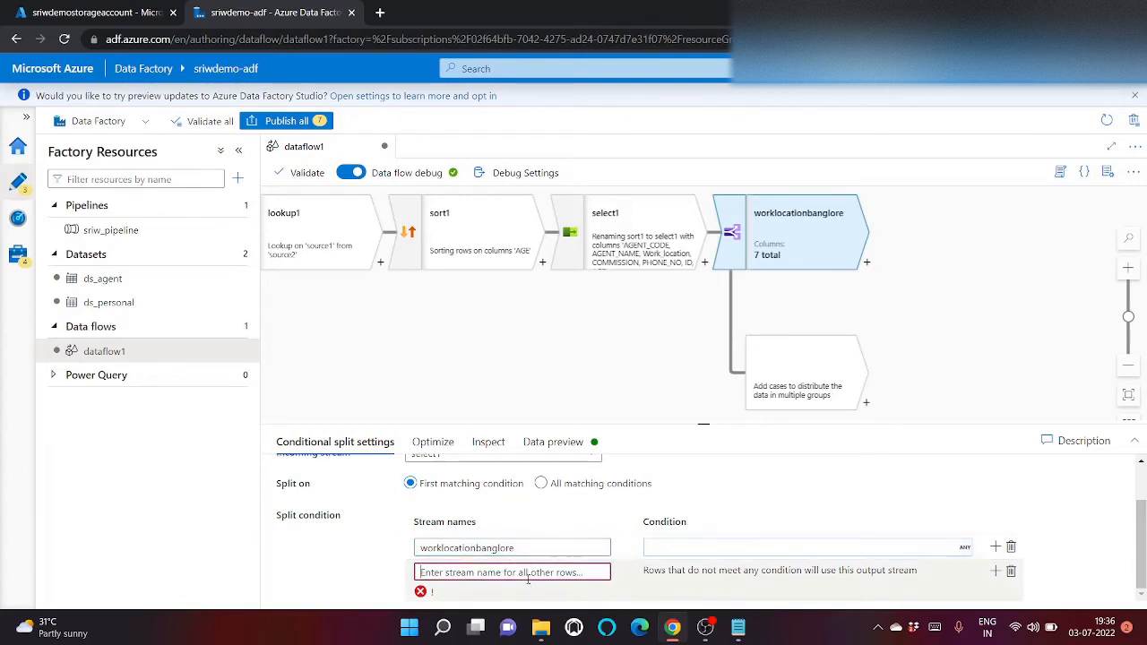
type("other")
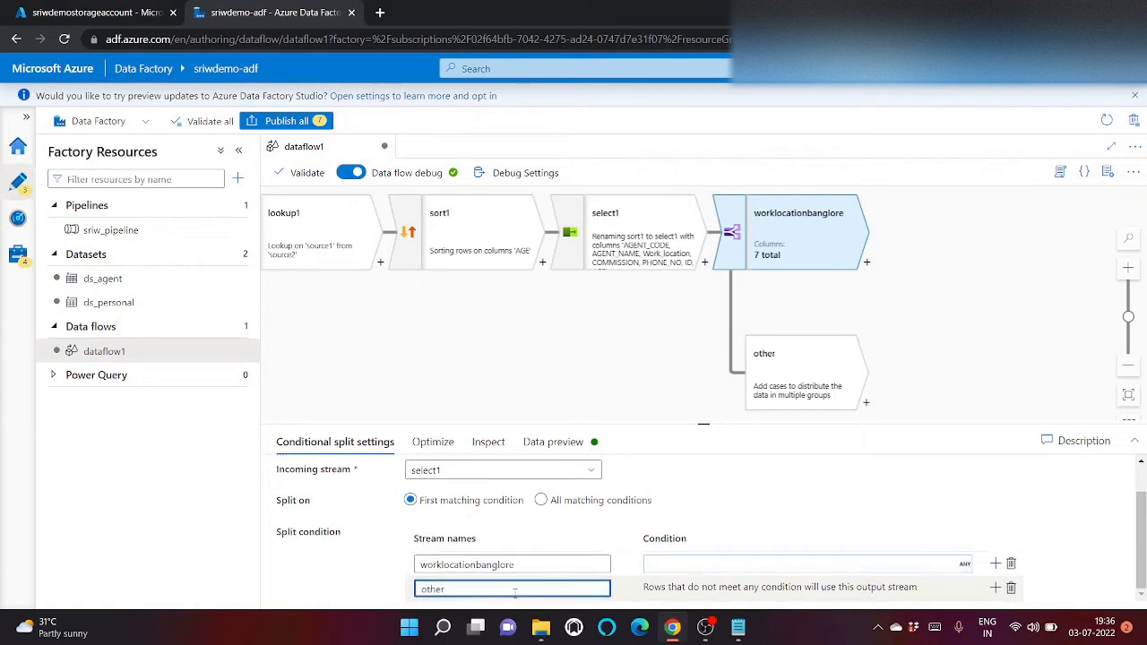
Open the expression builder for the worklocationbanglore condition and begin the expression with Work_location==
left_click(694, 558)
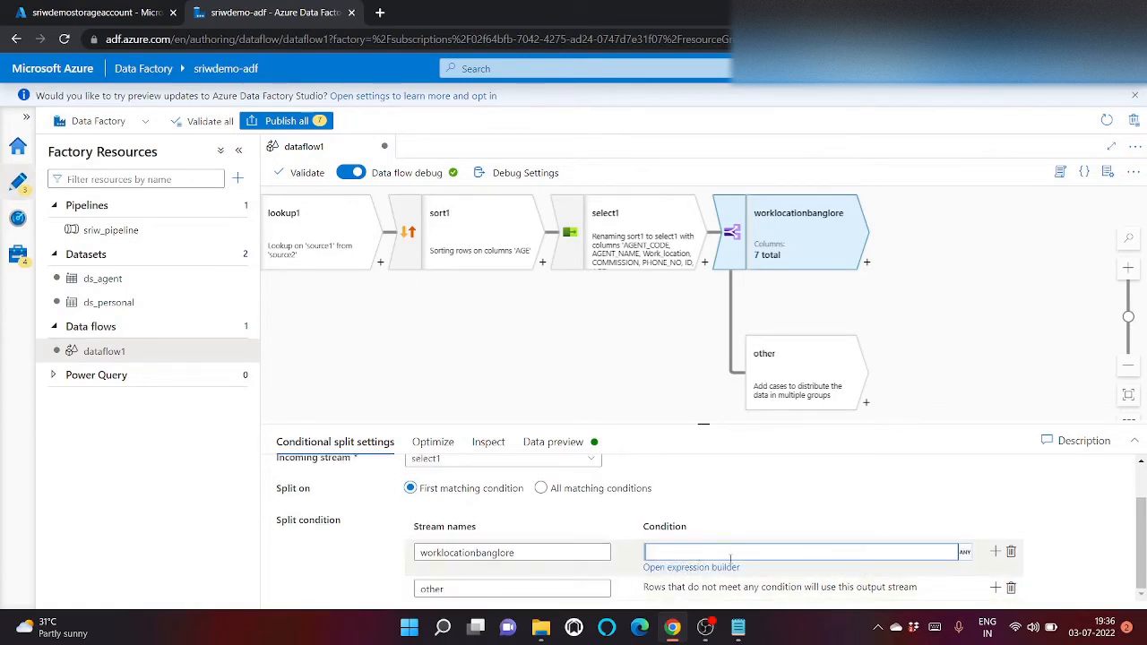
scroll(596, 533, "up", 2)
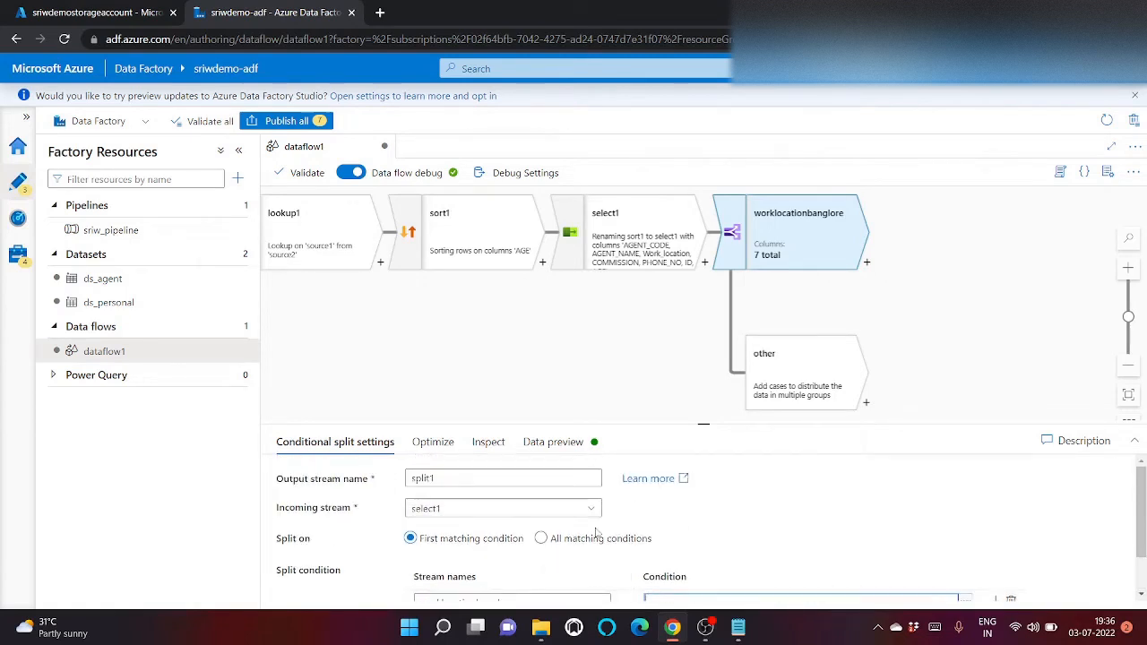
scroll(595, 533, "down", 2)
left_click(697, 568)
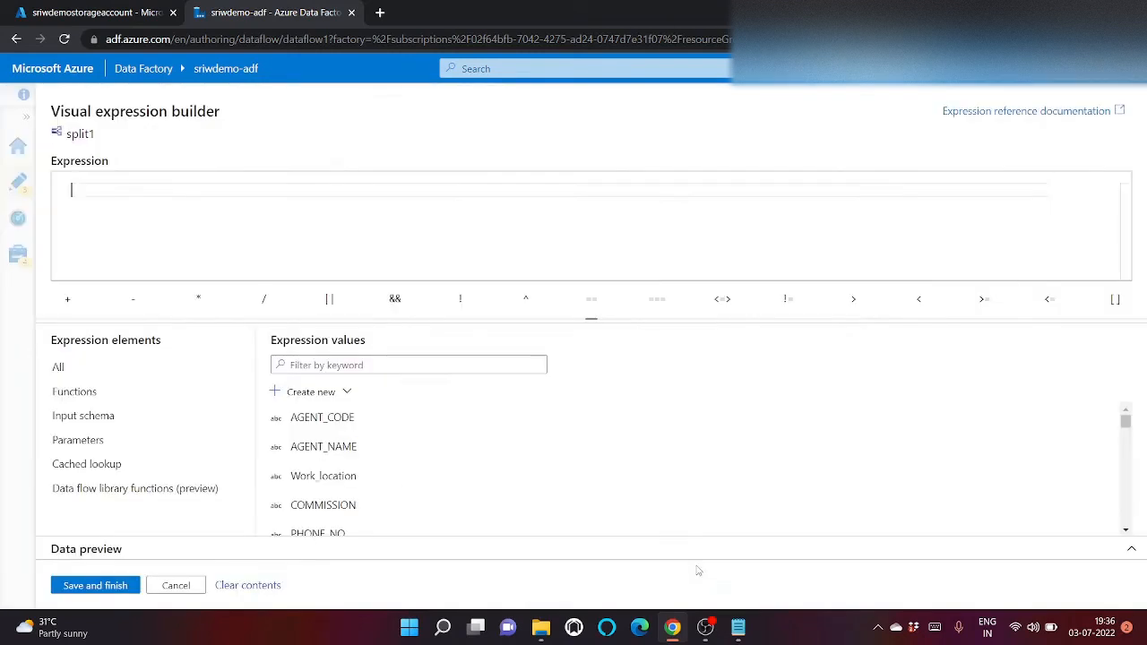
left_click(323, 477)
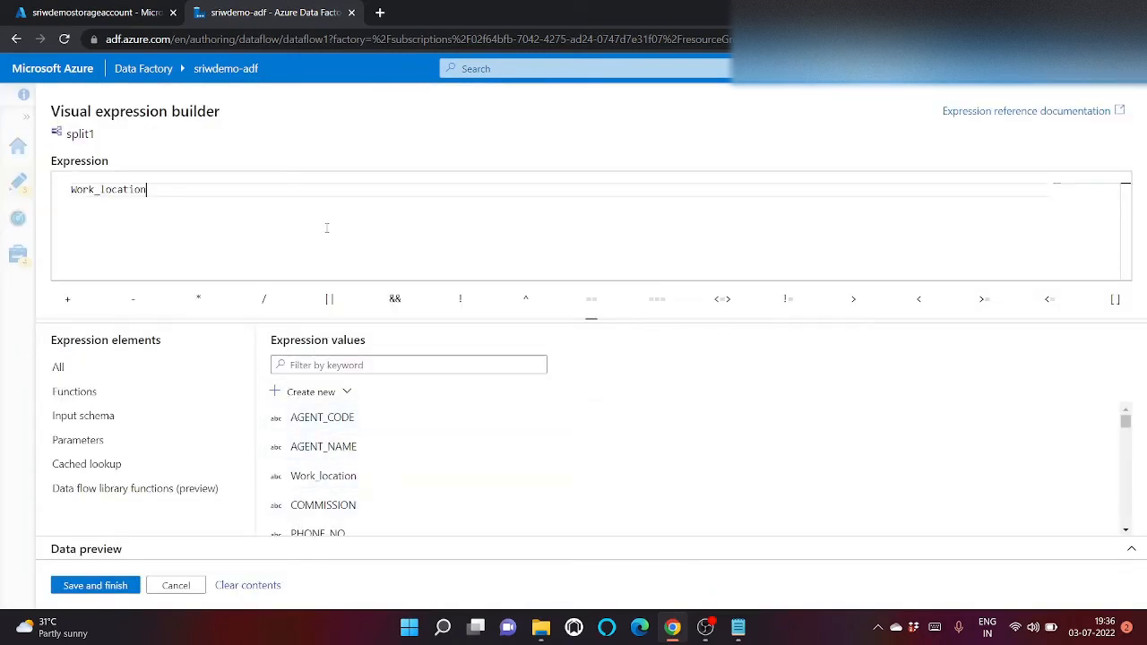
type("==")
Copy Bangalore from the agent file in Notepad, complete the expression as Work_location=='Bangalore', and save the condition
mouse_move(738, 627)
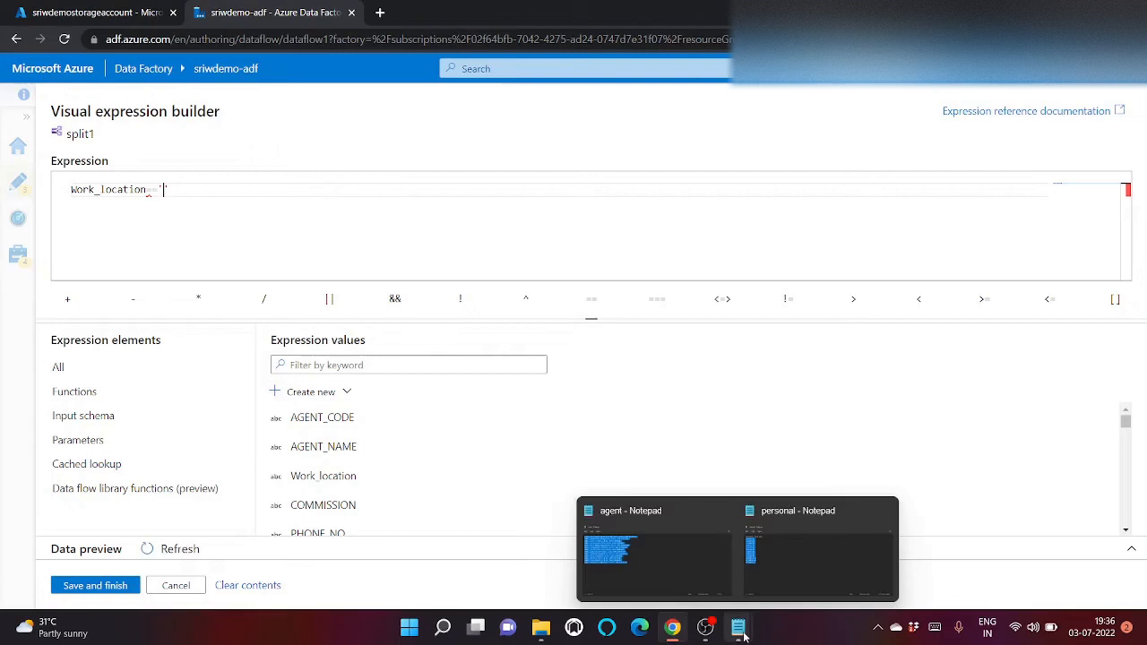
left_click(678, 573)
left_click(240, 261)
double_click(249, 224)
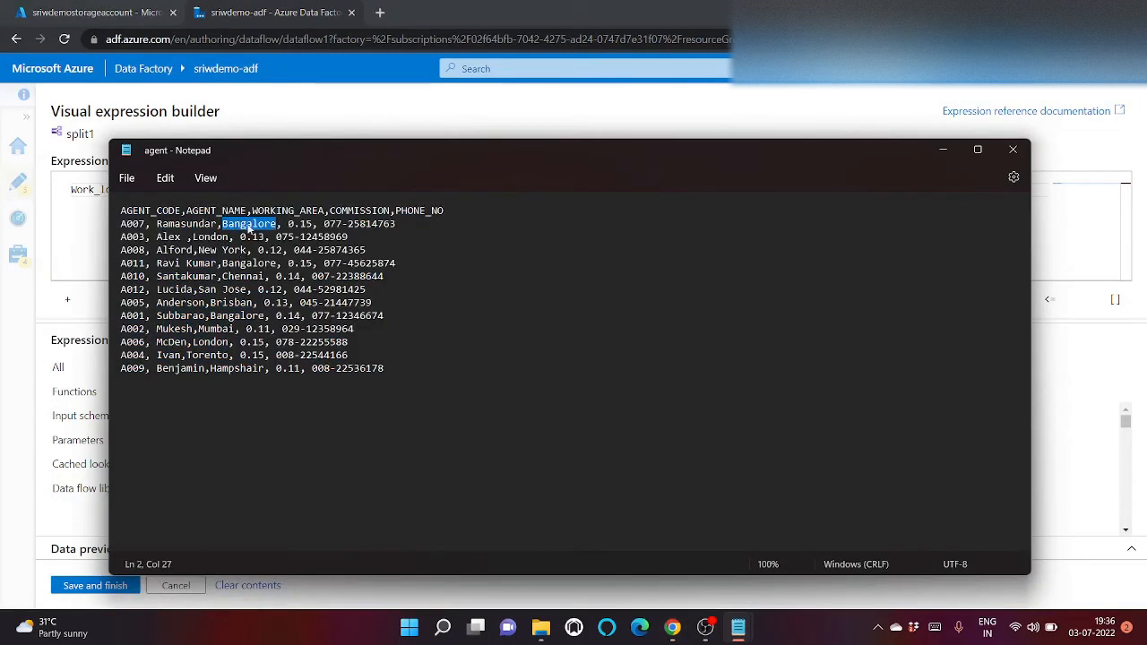
key("ctrl+c")
key("alt+Tab")
type("'")
key("ctrl+v")
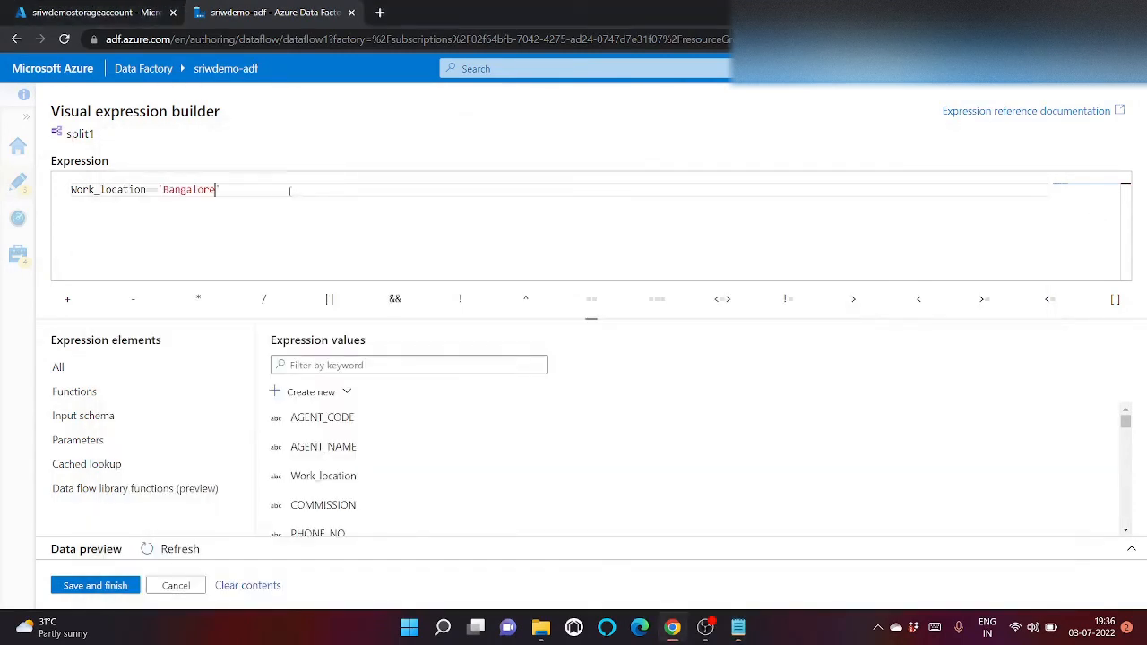
left_click(180, 553)
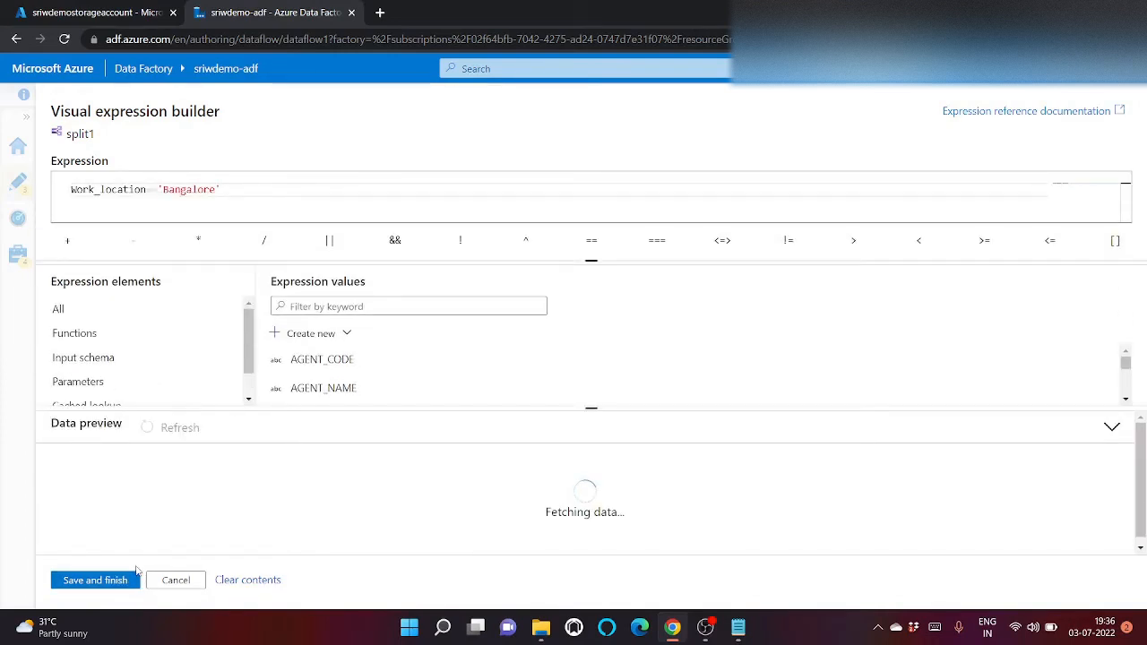
left_click(94, 579)
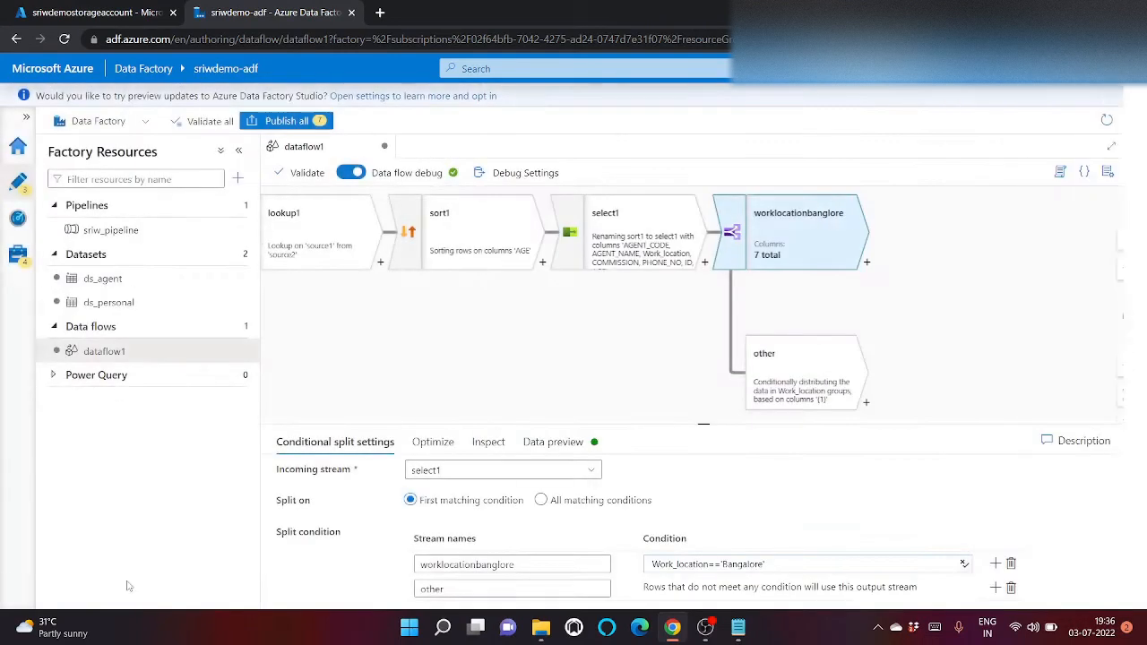
Refresh the conditional split's data preview and inspect which column its schema uses for the split
left_click(555, 443)
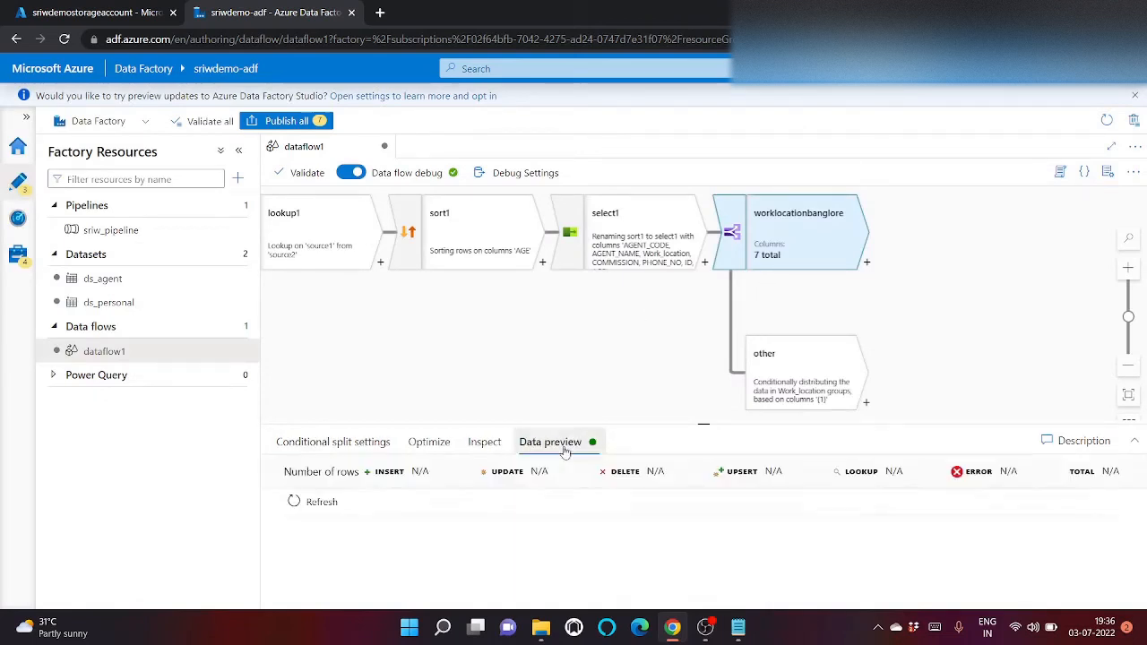
left_click(322, 503)
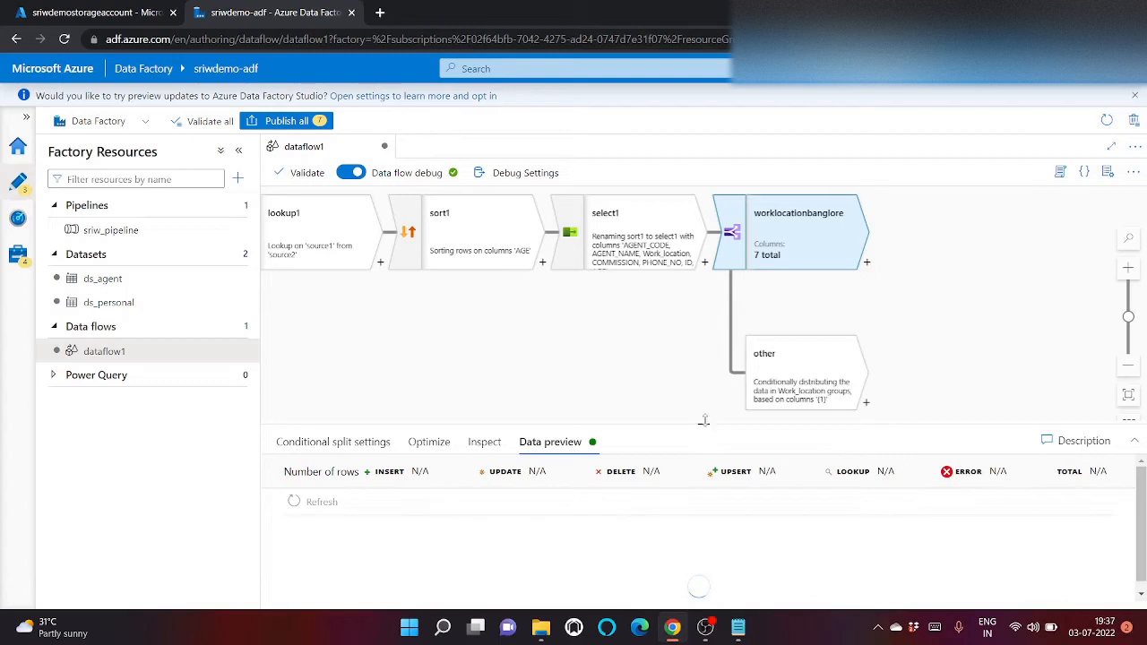
left_click_drag(706, 421, 704, 387)
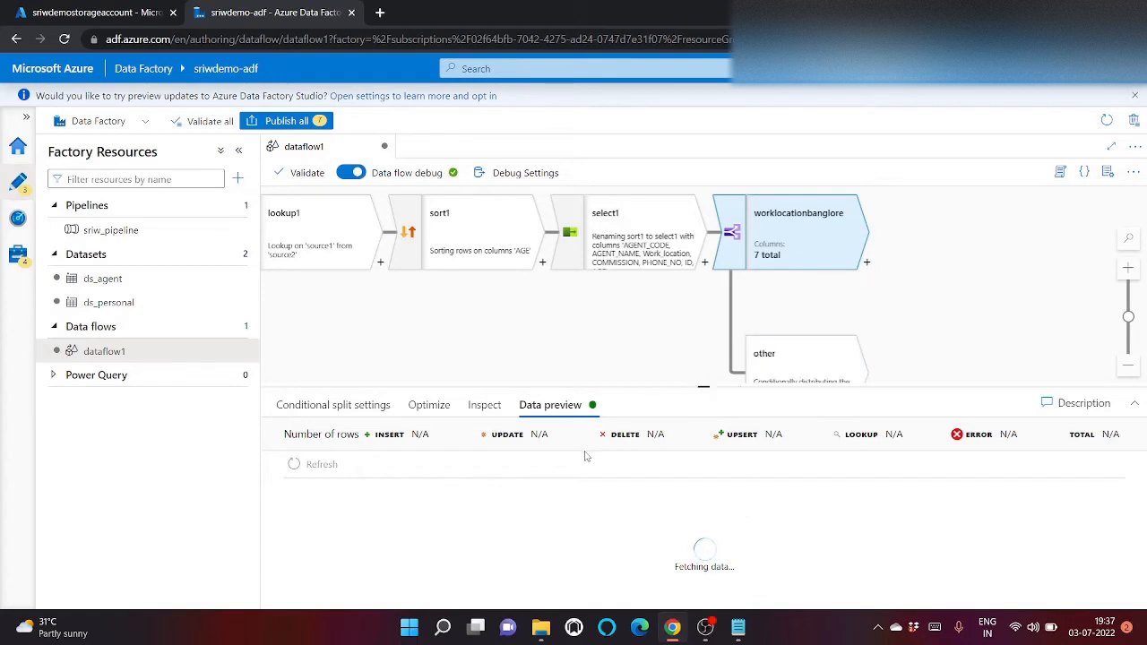
left_click(481, 405)
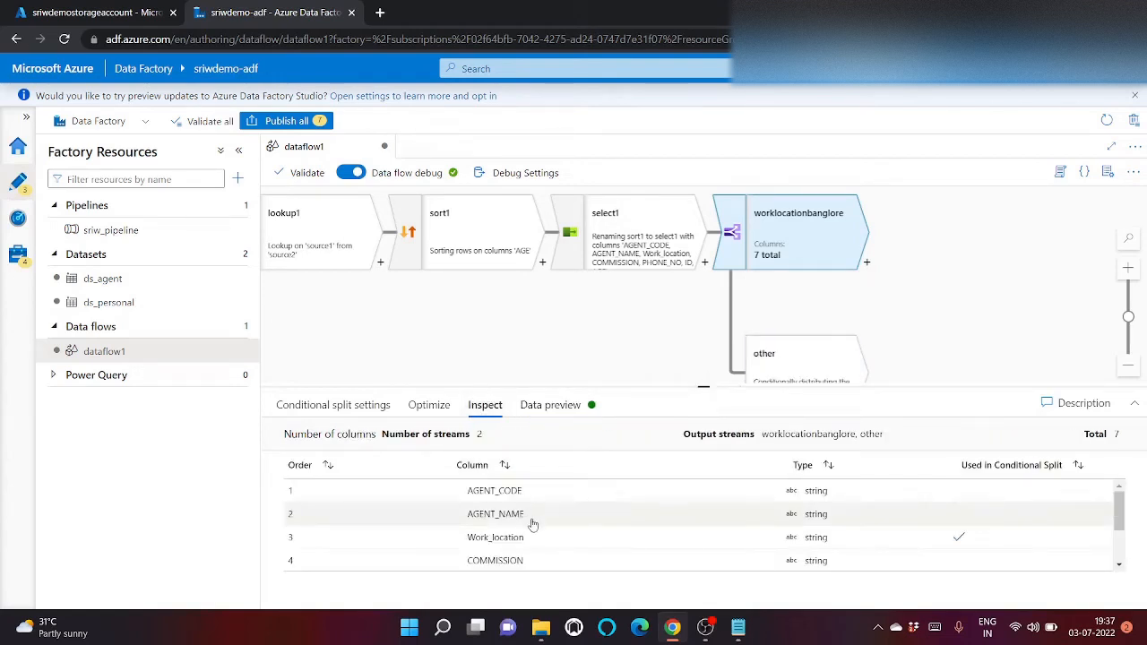
scroll(532, 524, "down", 1)
scroll(532, 526, "up", 2)
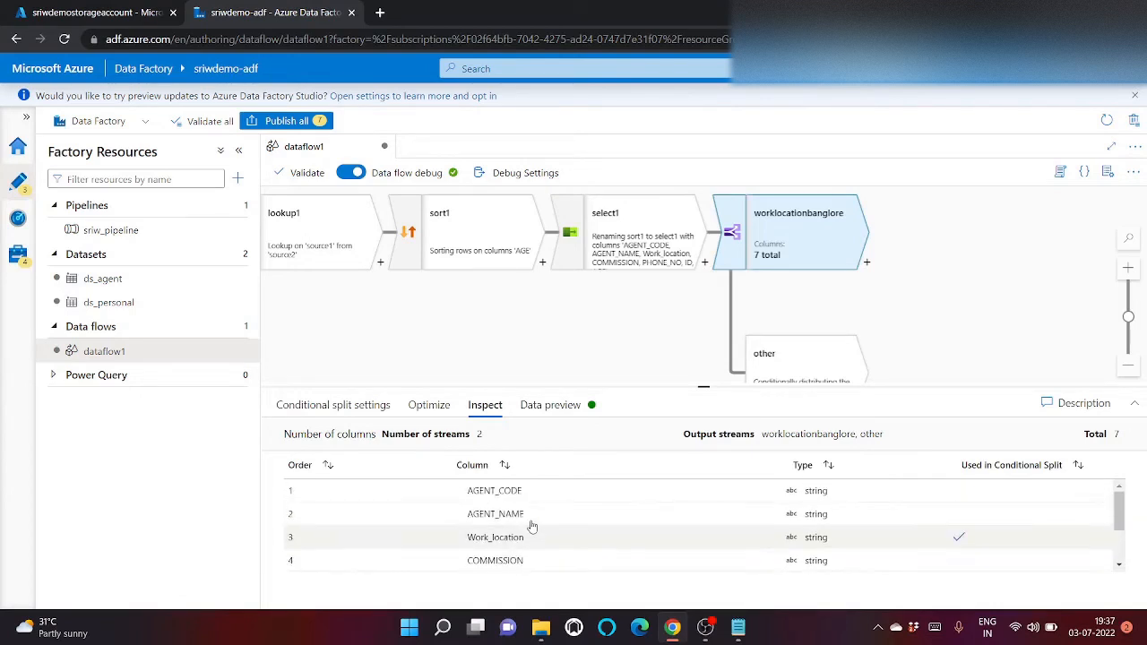
Examine the Work_location values in the data preview of the worklocationbanglore output stream
left_click(573, 404)
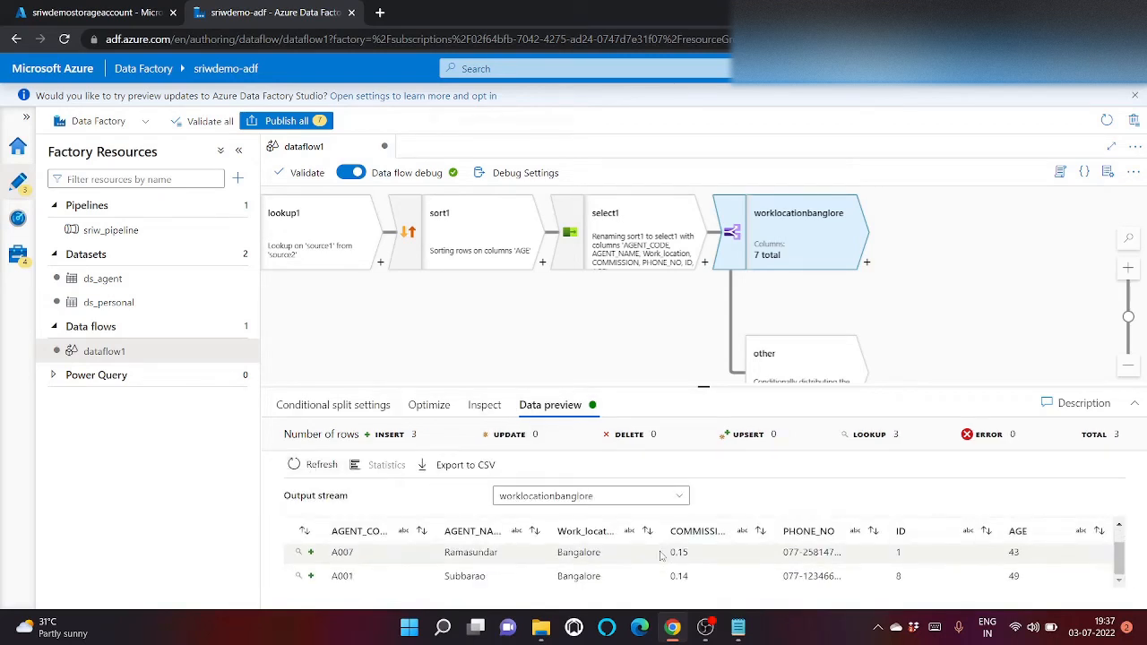
left_click_drag(707, 387, 686, 314)
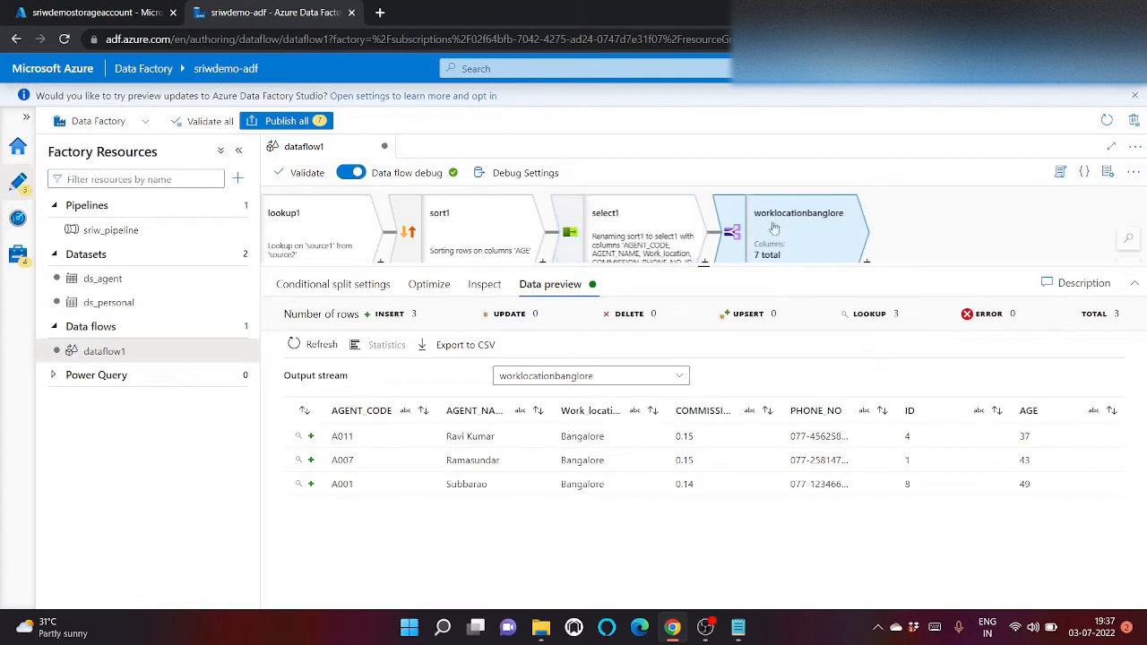
double_click(342, 436)
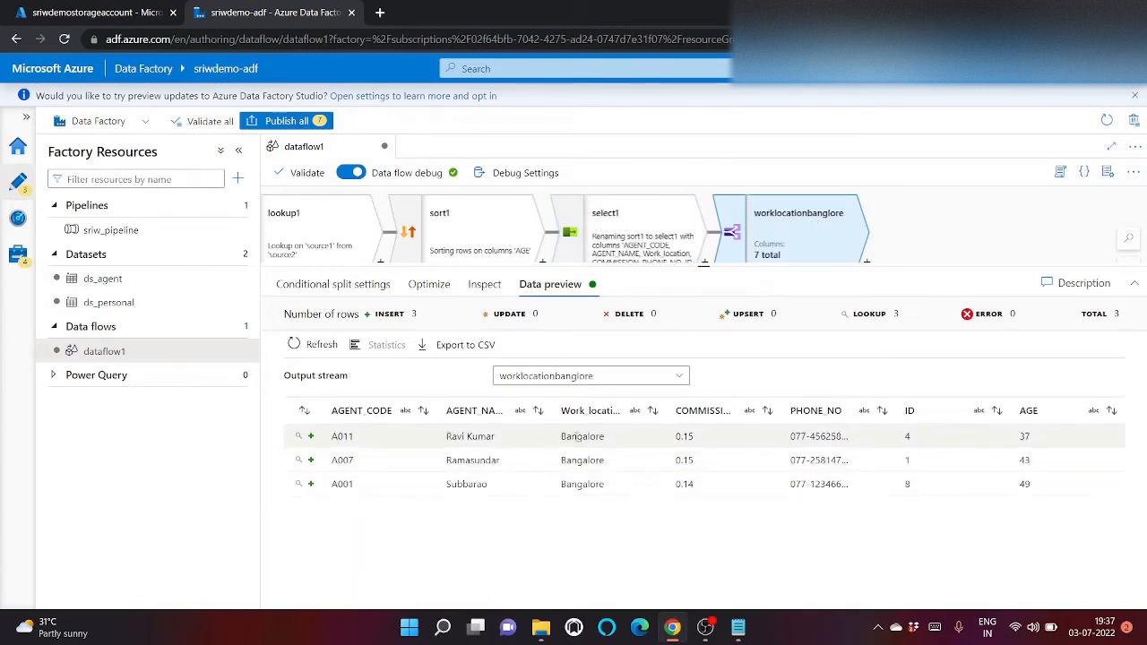
left_click_drag(571, 436, 578, 499)
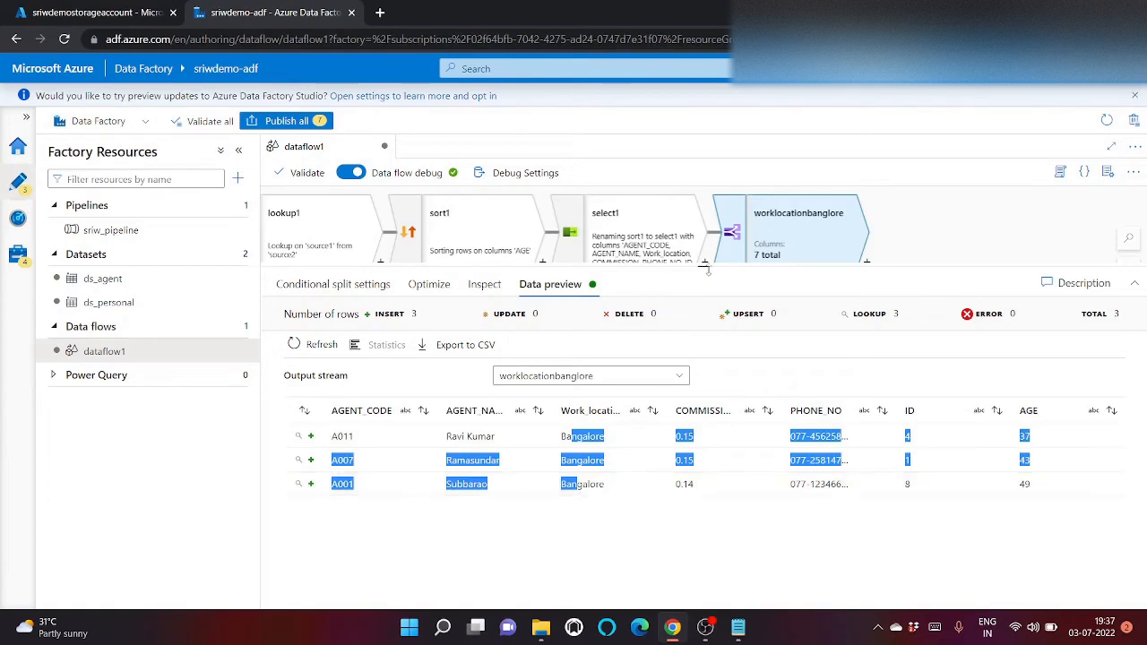
Add a Derived Column transformation after the other output stream of the conditional split
left_click_drag(707, 267, 708, 391)
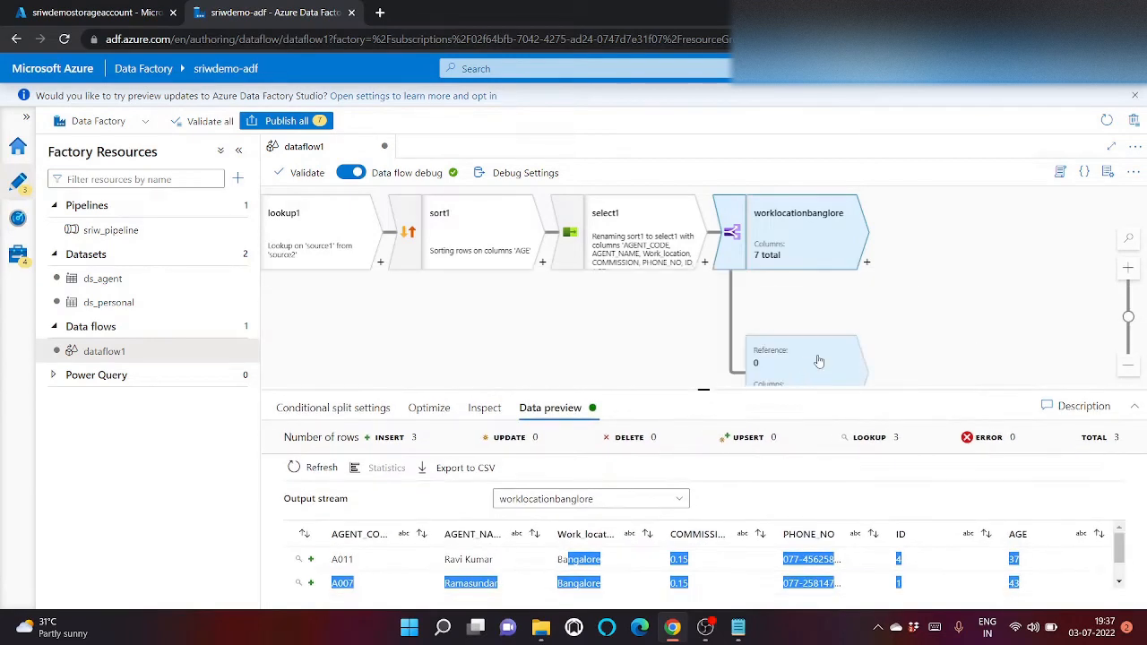
left_click(867, 263)
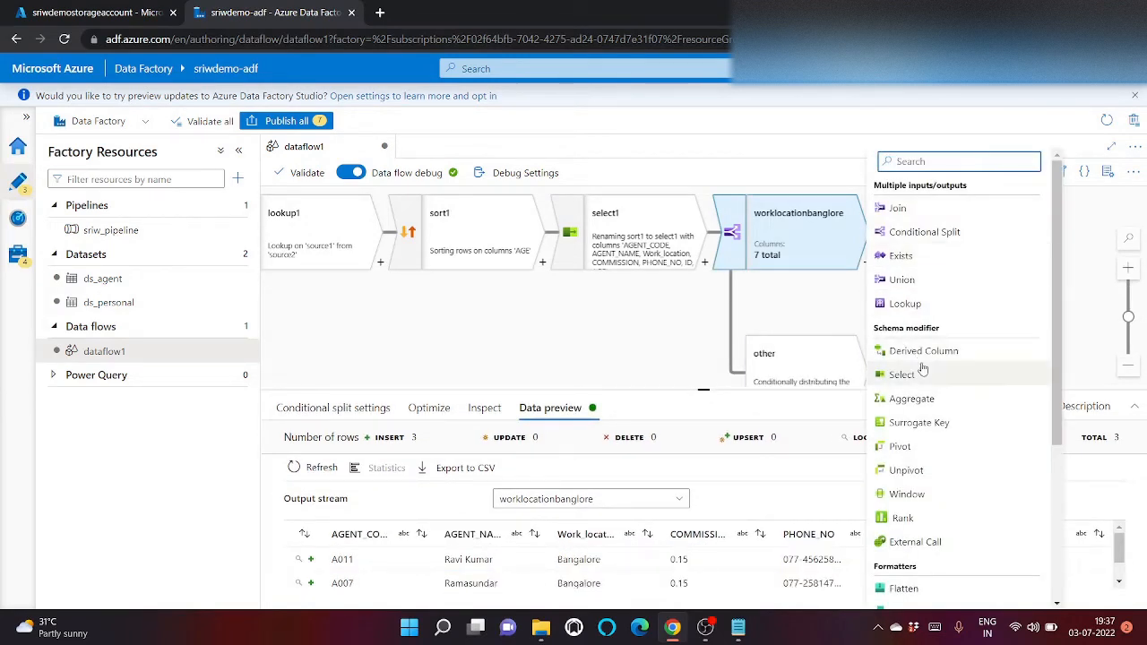
left_click(797, 316)
scroll(800, 320, "down", 1)
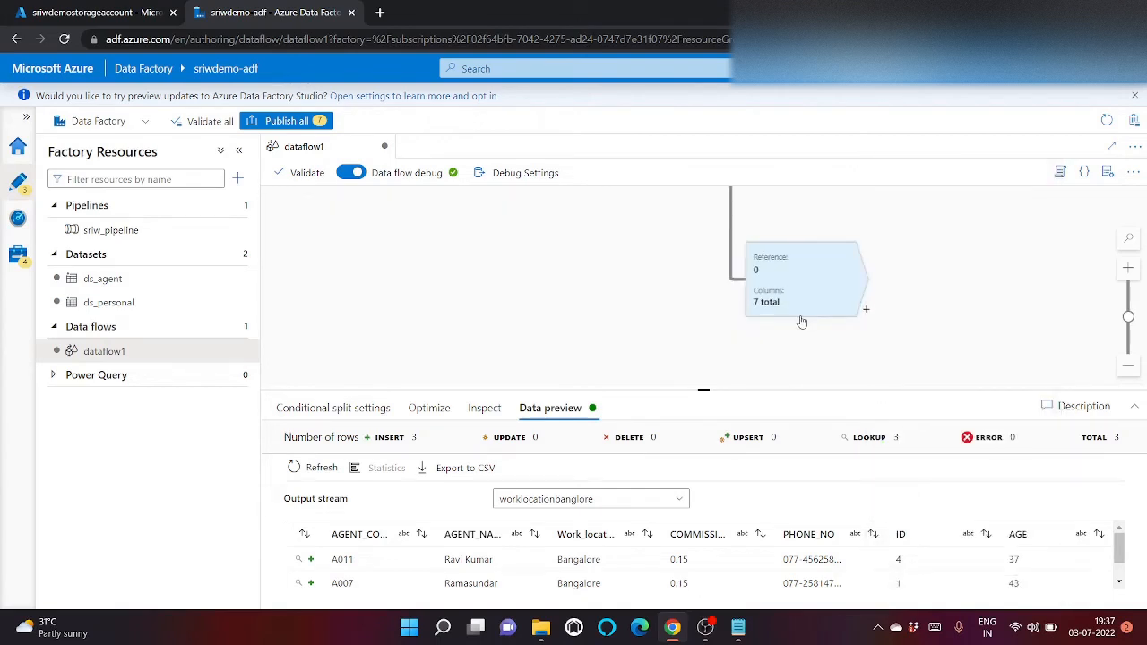
left_click(866, 311)
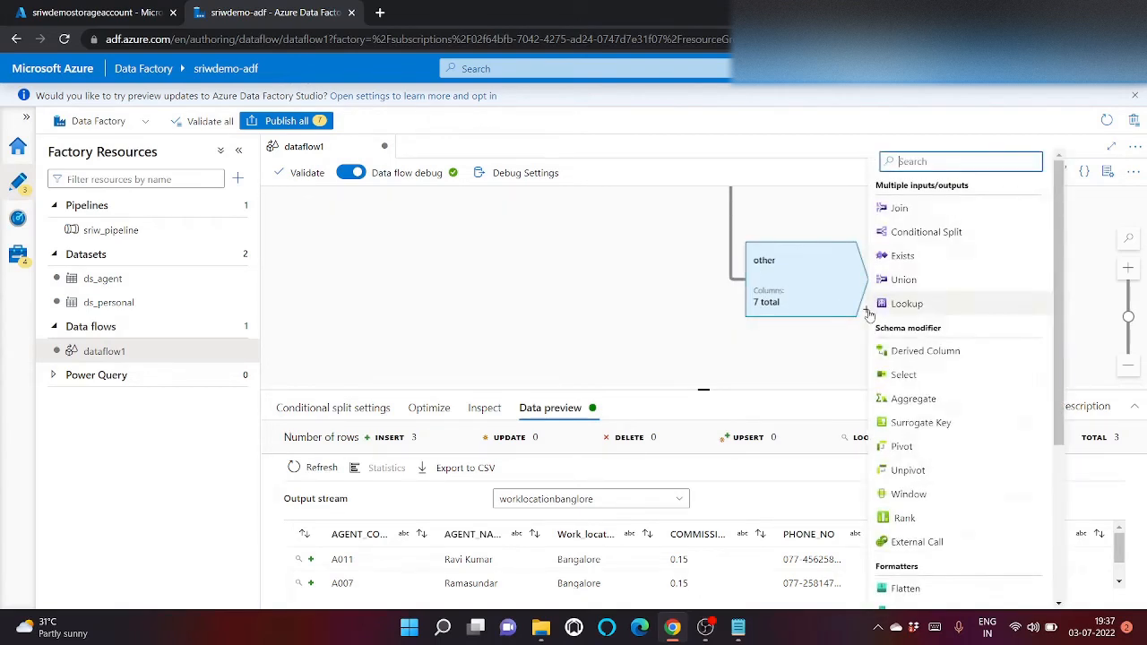
left_click(904, 356)
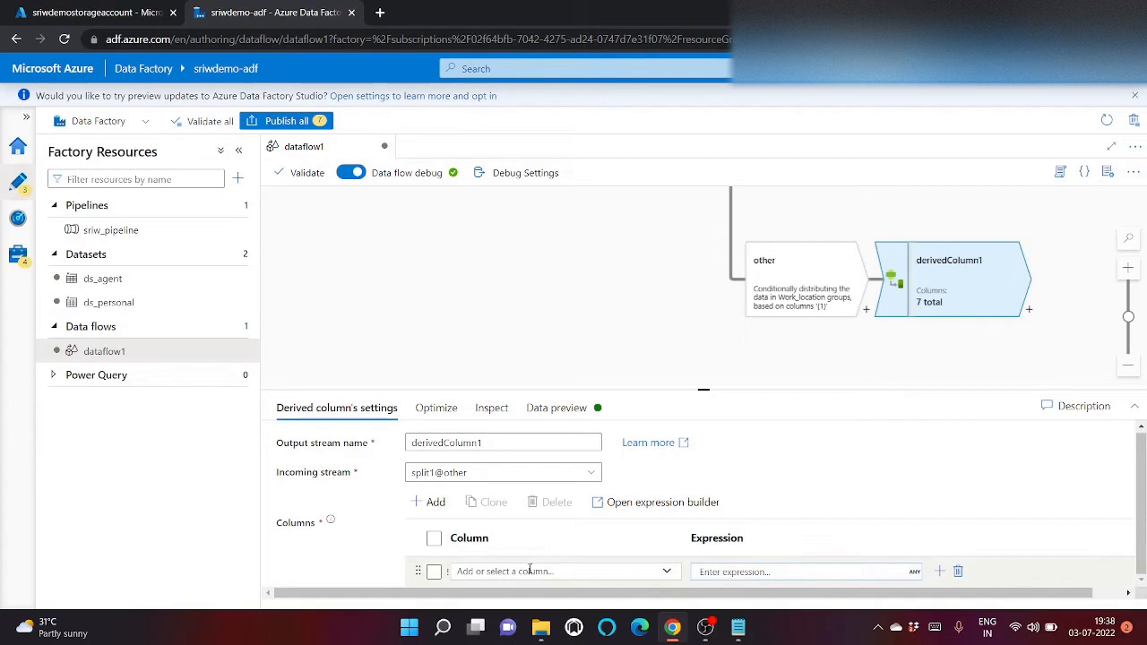
Switch to the agent file in Notepad, examine the format of the PHONE_NO values, and return to the derived column settings
mouse_move(738, 628)
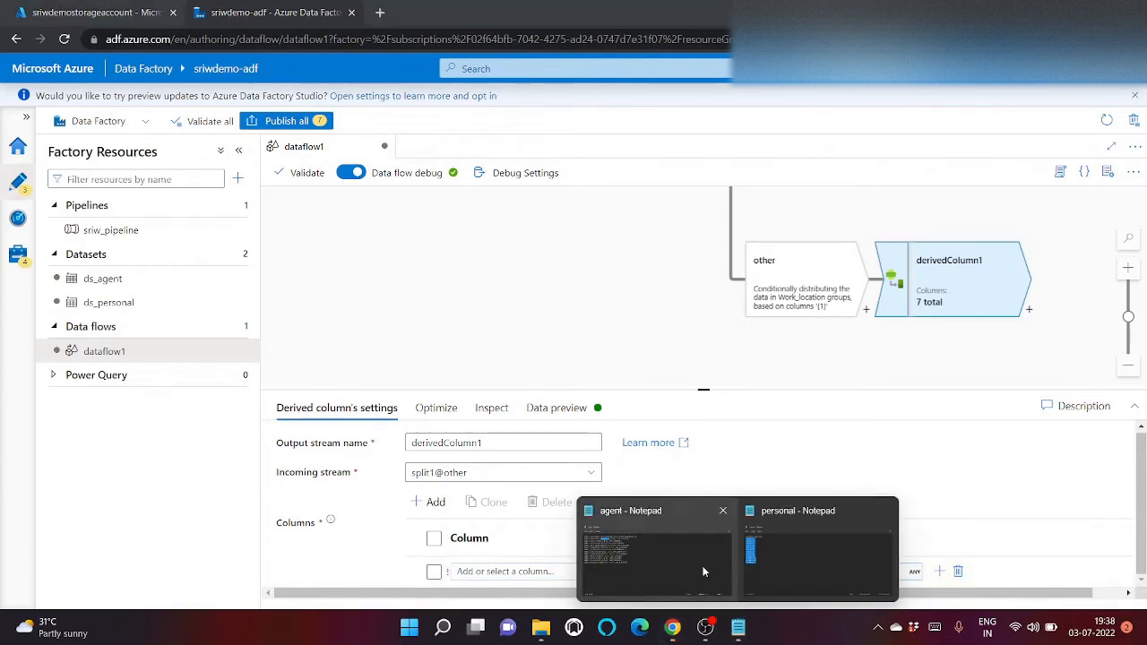
left_click(663, 600)
left_click(365, 276)
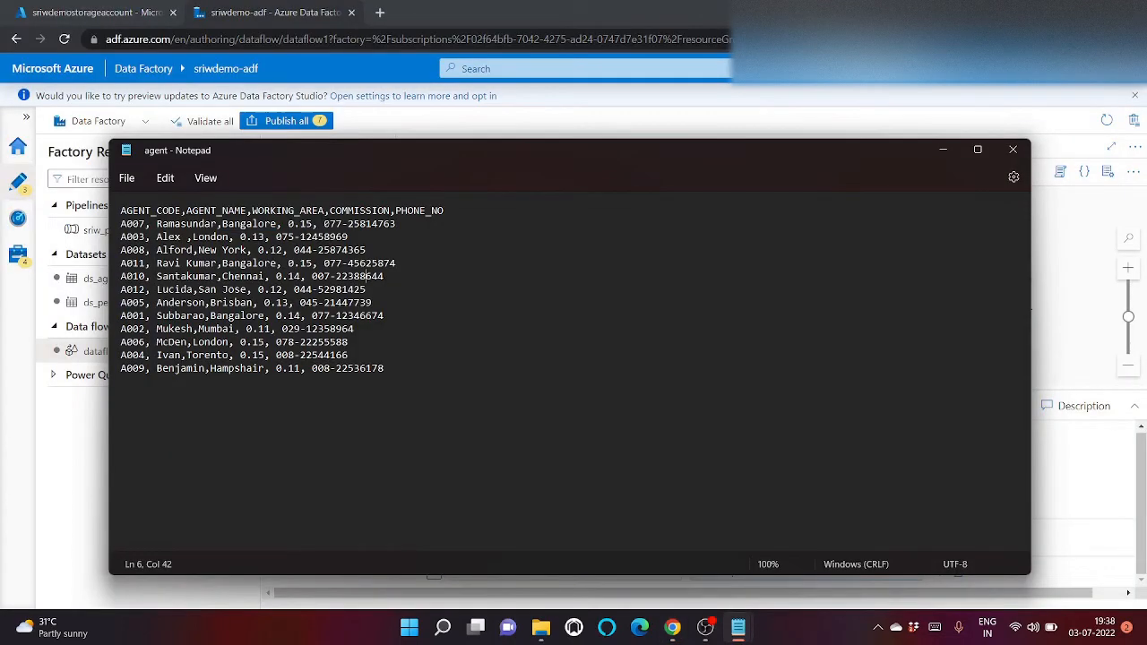
left_click_drag(323, 224, 402, 223)
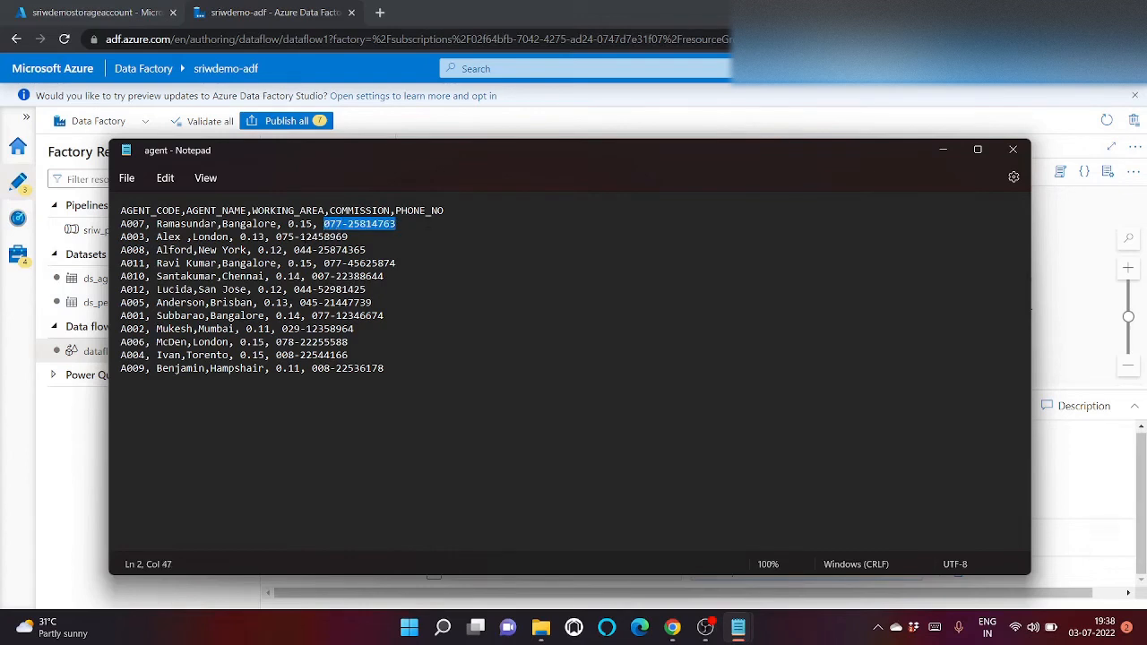
left_click(288, 236)
double_click(331, 224)
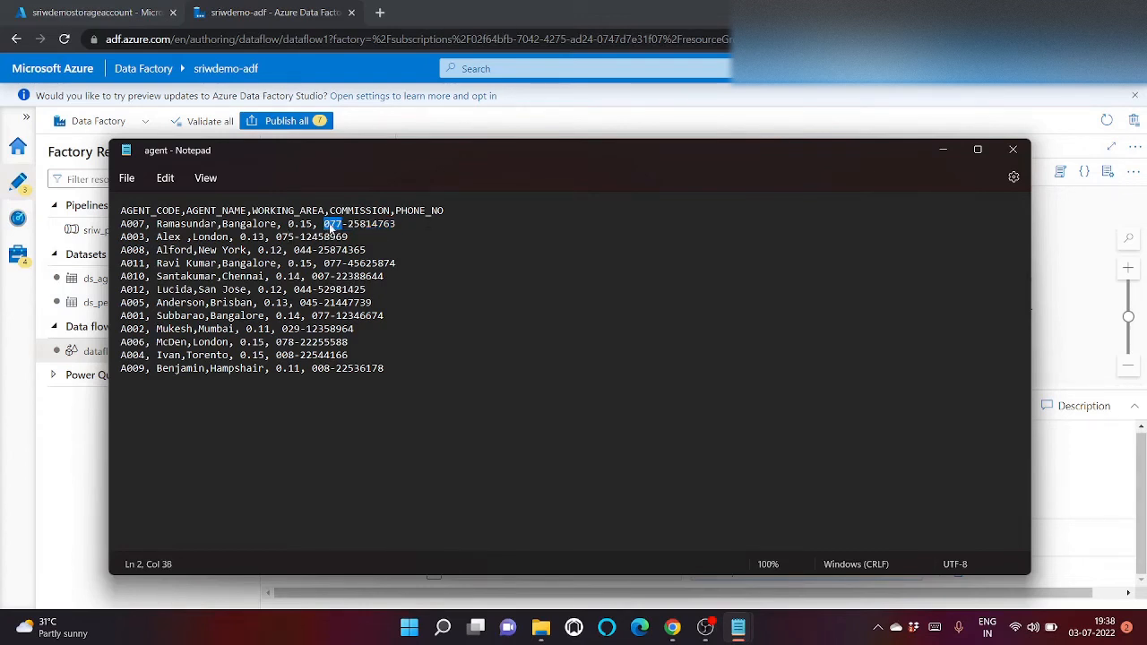
left_click(327, 224)
triple_click(330, 224)
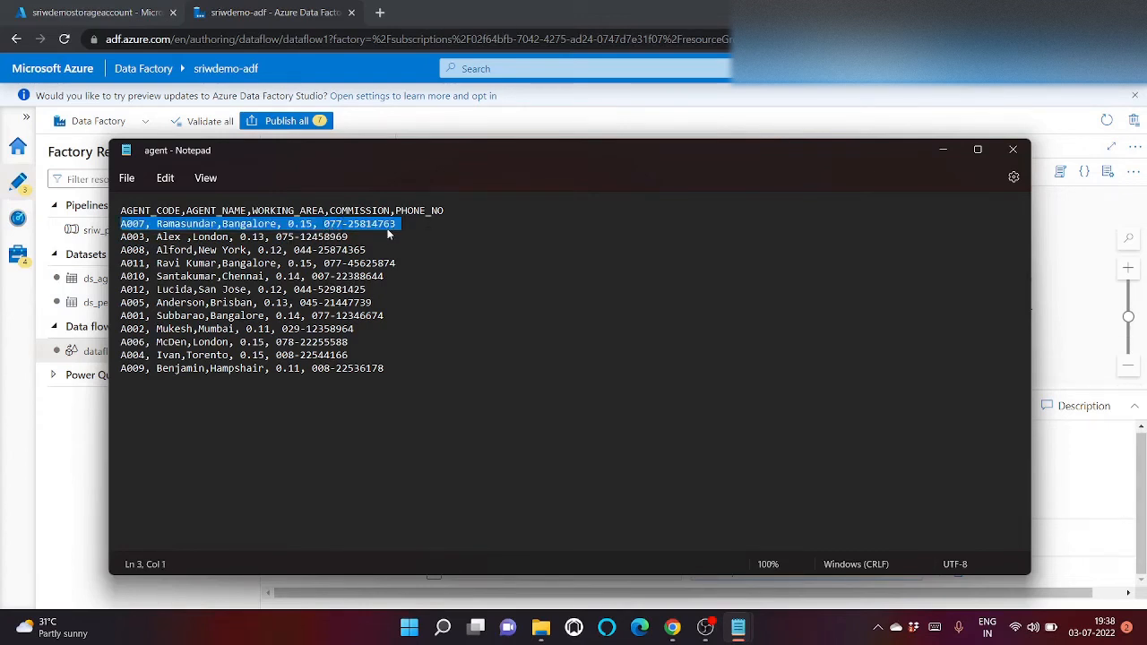
double_click(389, 229)
left_click_drag(324, 224, 429, 221)
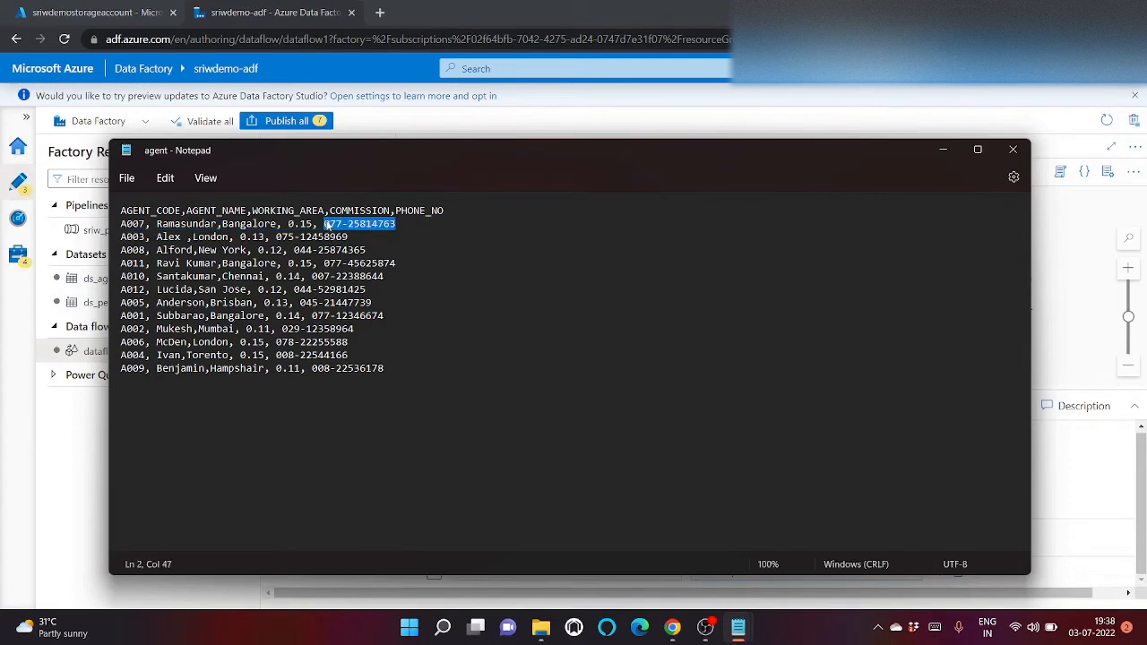
left_click(372, 224)
double_click(372, 224)
left_click(948, 150)
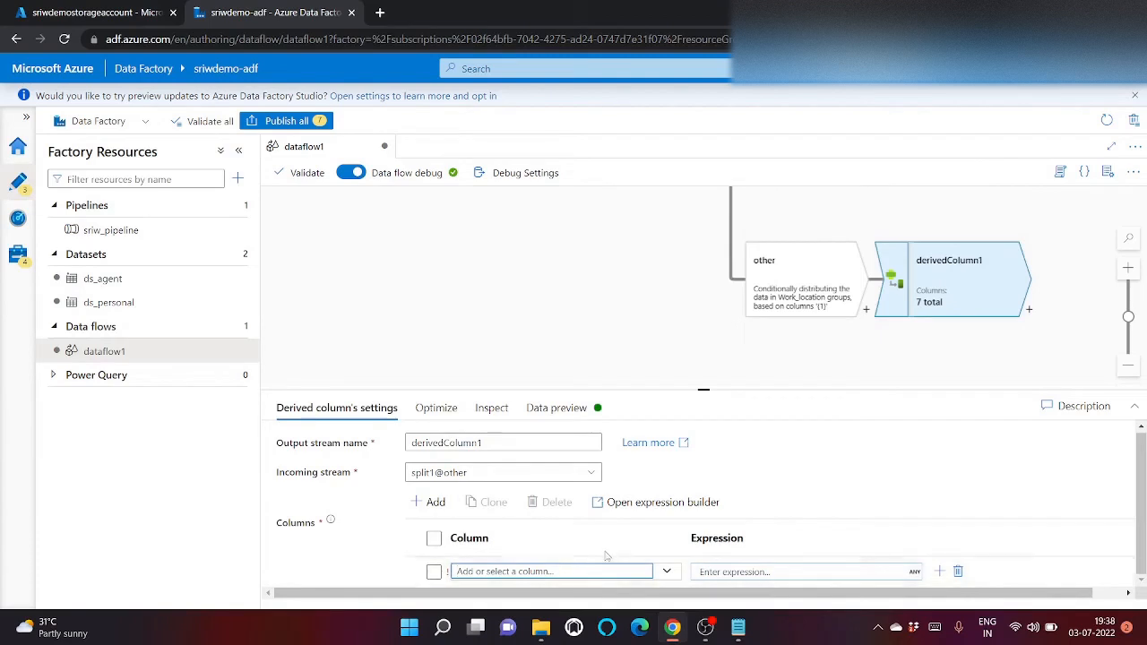
left_click_drag(704, 389, 707, 274)
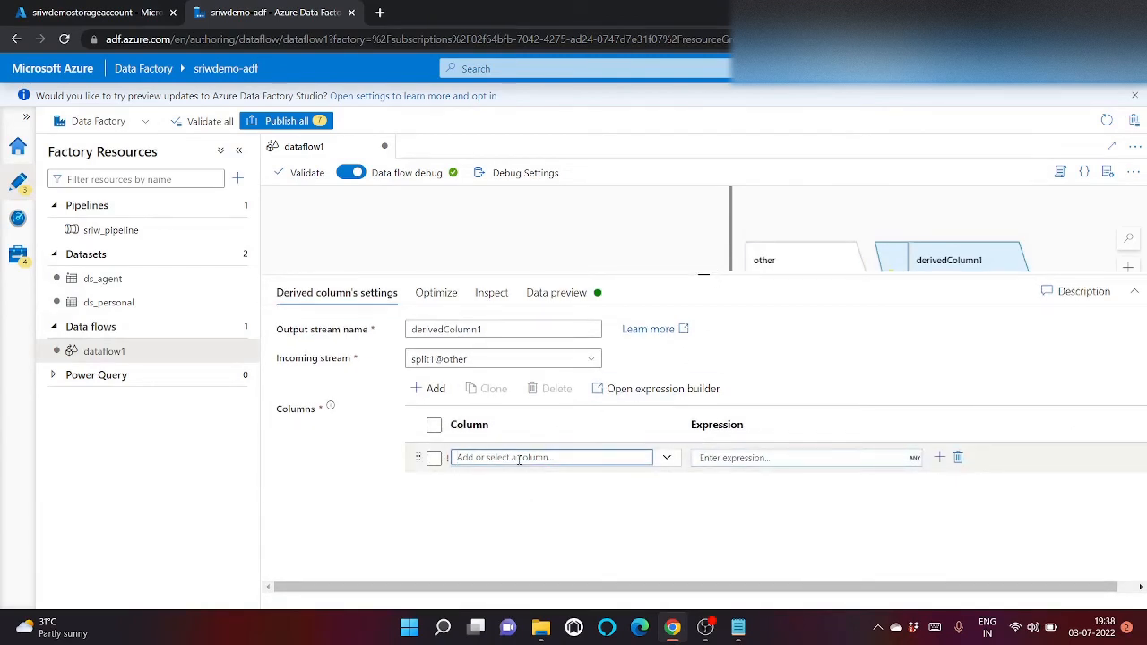
Name the first derived column country_code and add a second column named phone_no
type("country code")
left_click(430, 388)
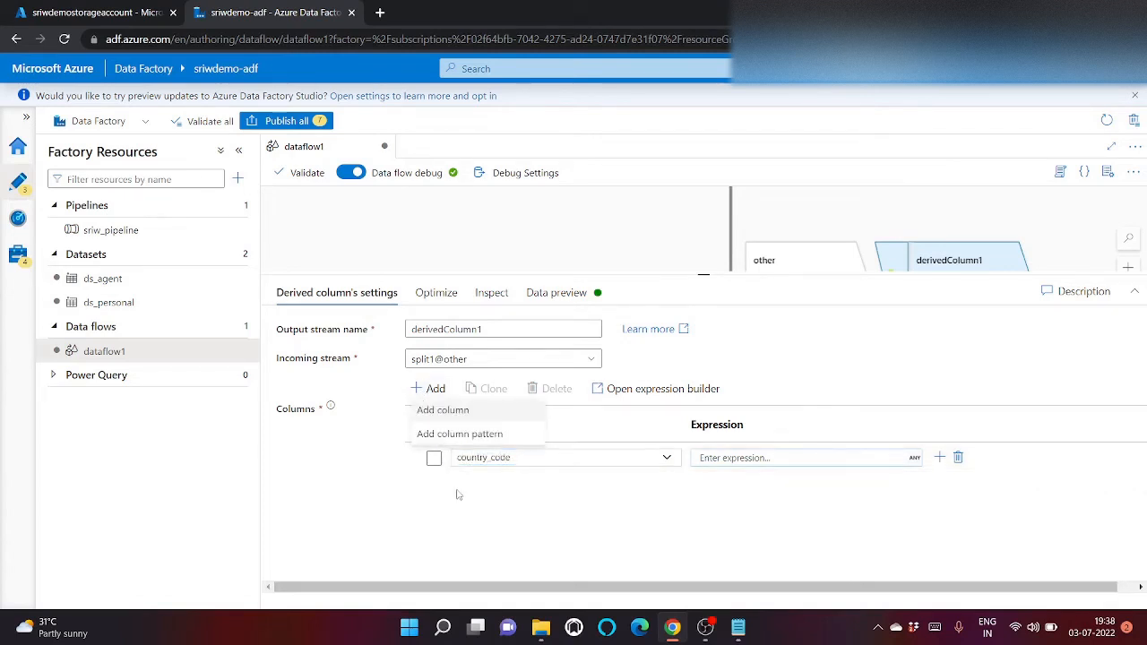
left_click(443, 407)
left_click(504, 489)
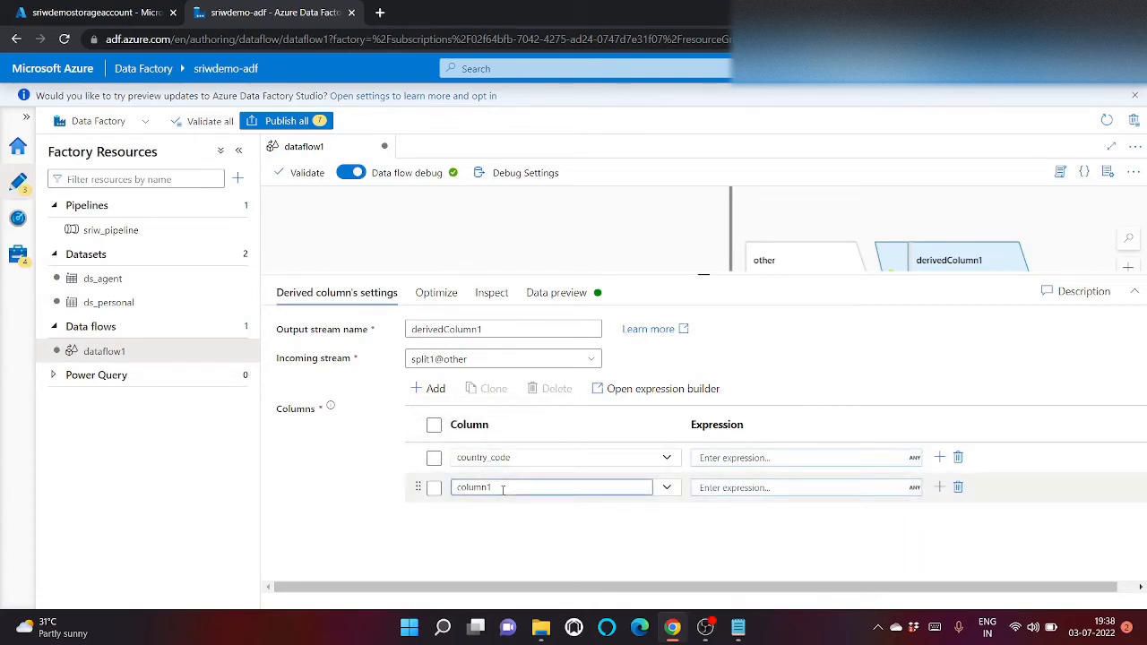
type("co")
key("BackSpace")
key("BackSpace")
type("pho")
Open the expression builder for country_code, search the functions for split, and insert the split function into the expression
left_click(790, 460)
left_click(760, 480)
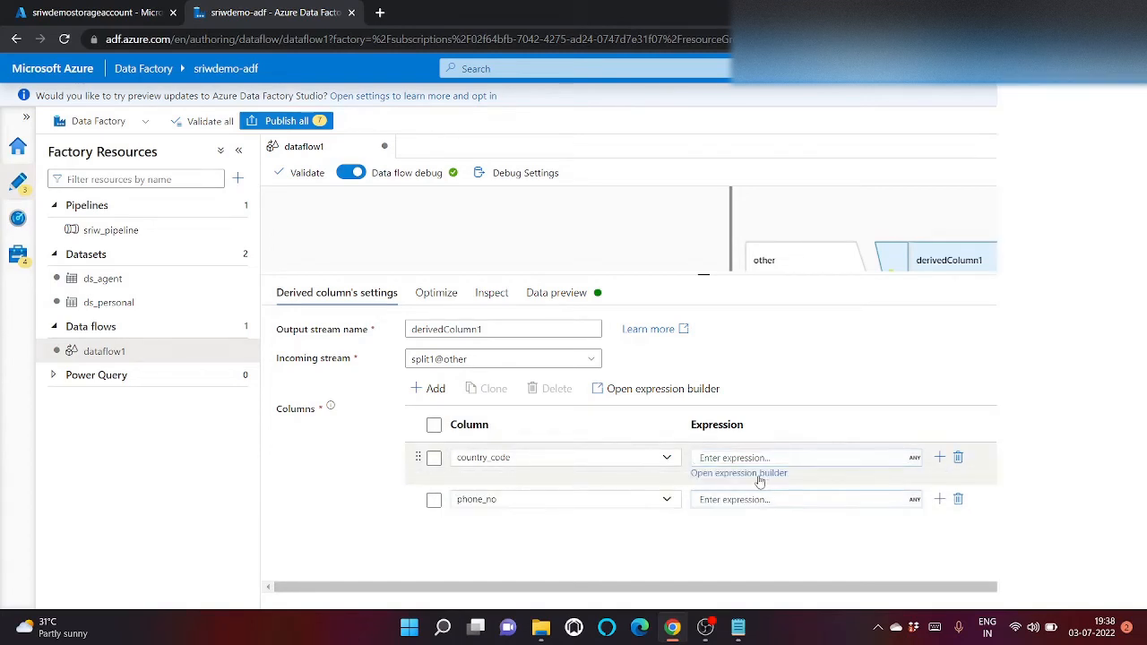
left_click(392, 251)
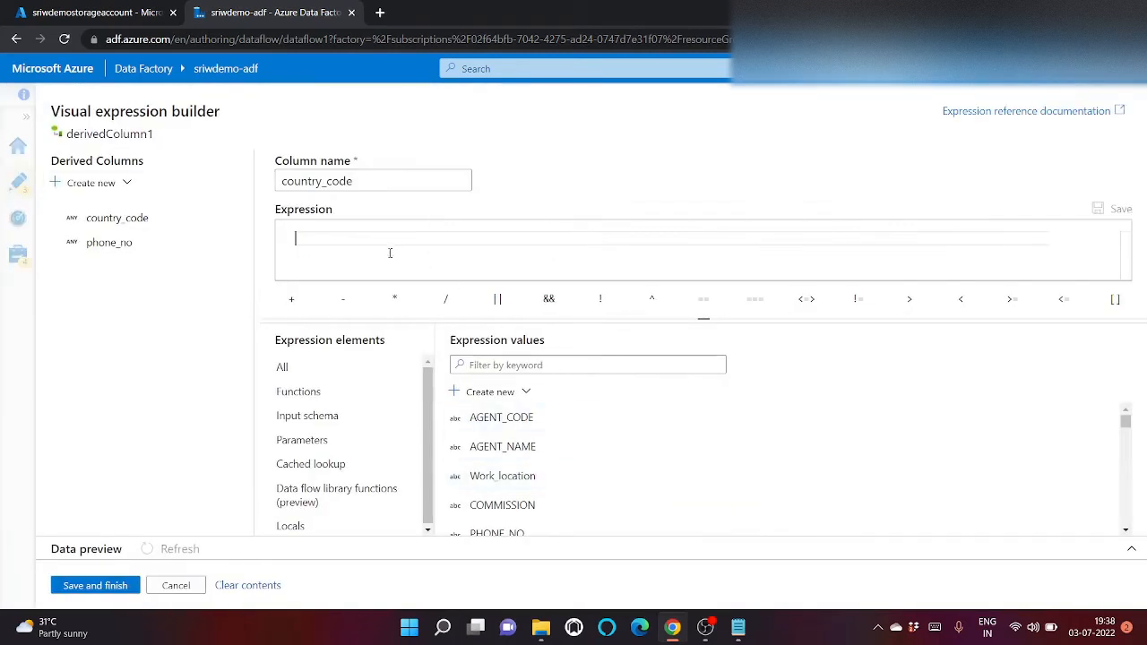
left_click(333, 392)
left_click(503, 367)
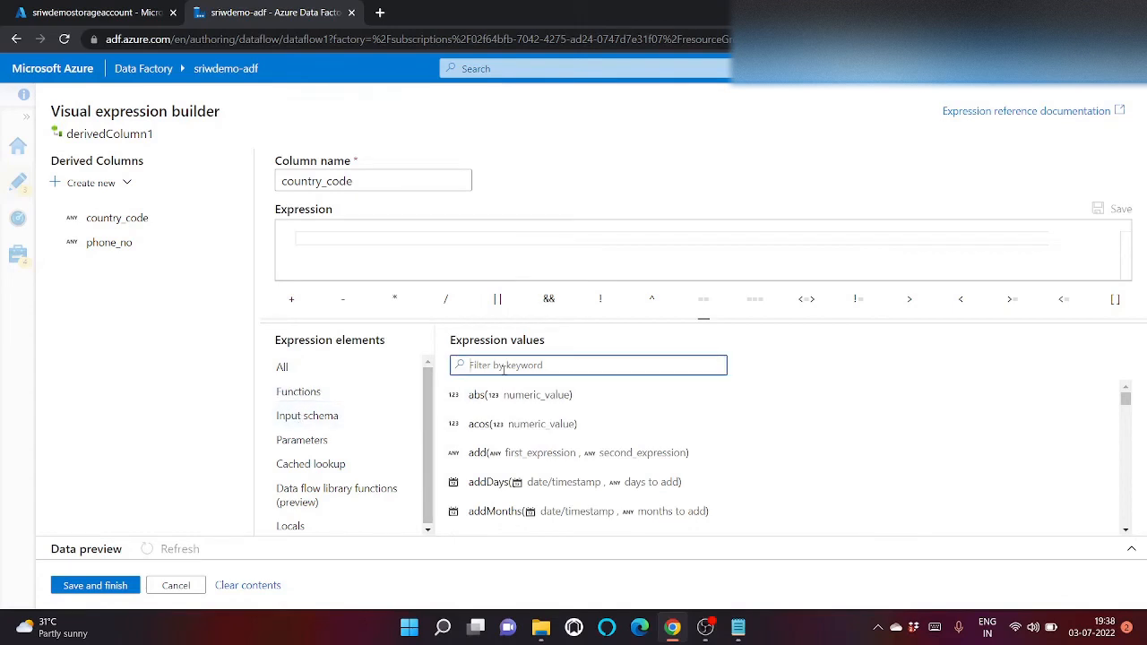
type("spli")
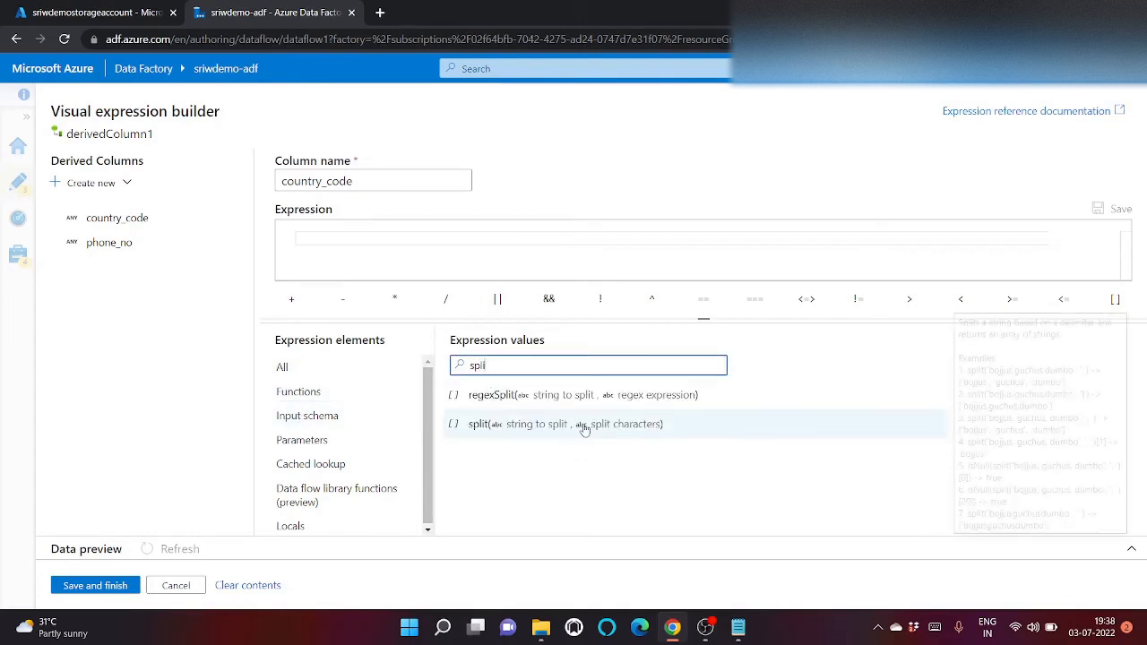
mouse_move(535, 430)
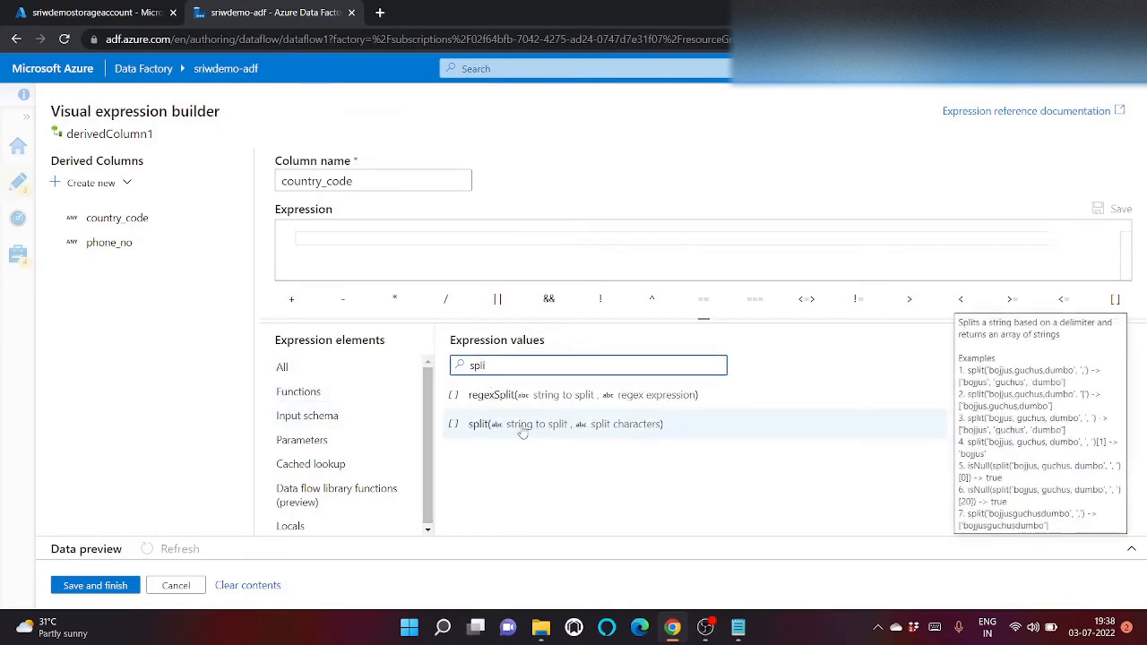
left_click(583, 428)
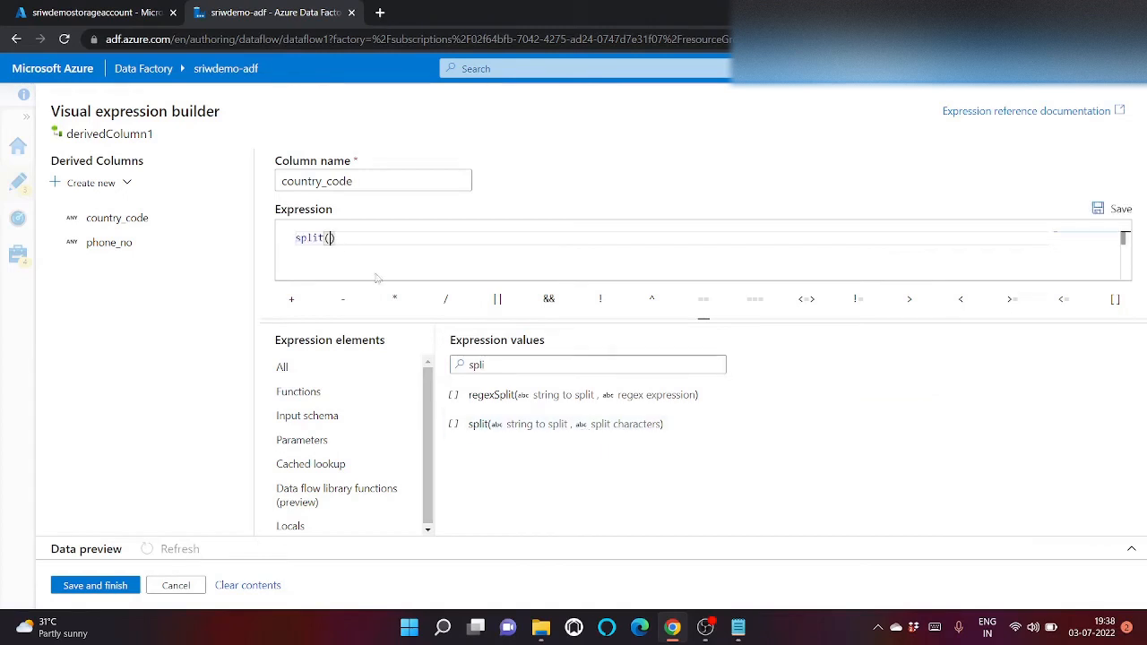
Complete the split function's arguments with the PHONE_NO column and the '-' delimiter
left_click(288, 369)
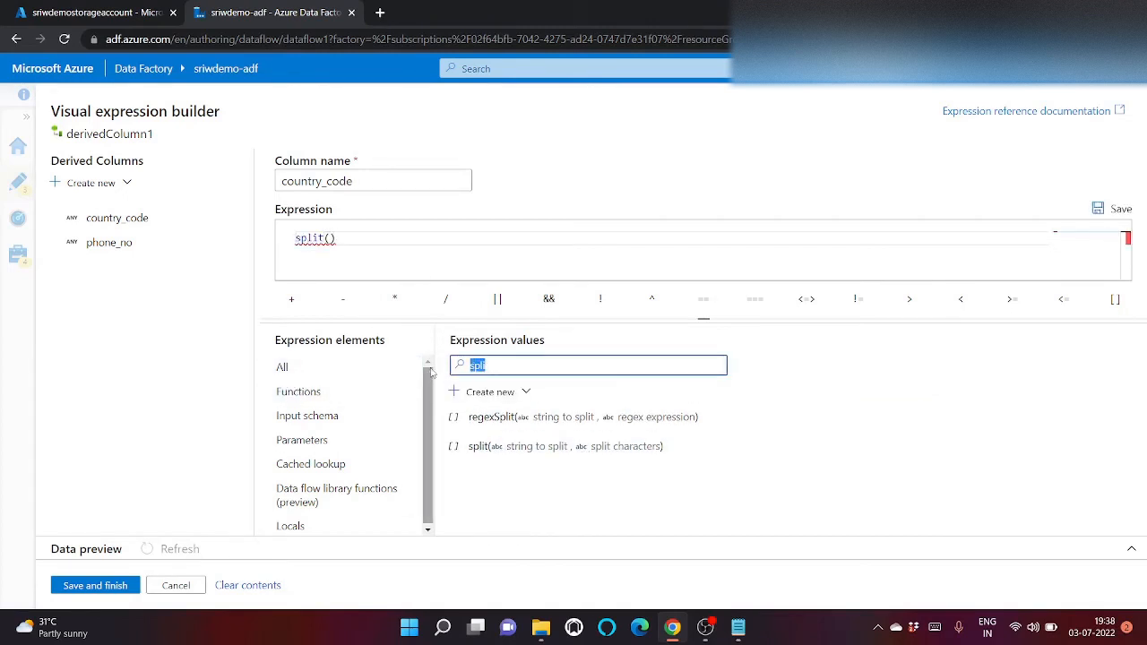
key("BackSpace")
scroll(525, 486, "down", 3)
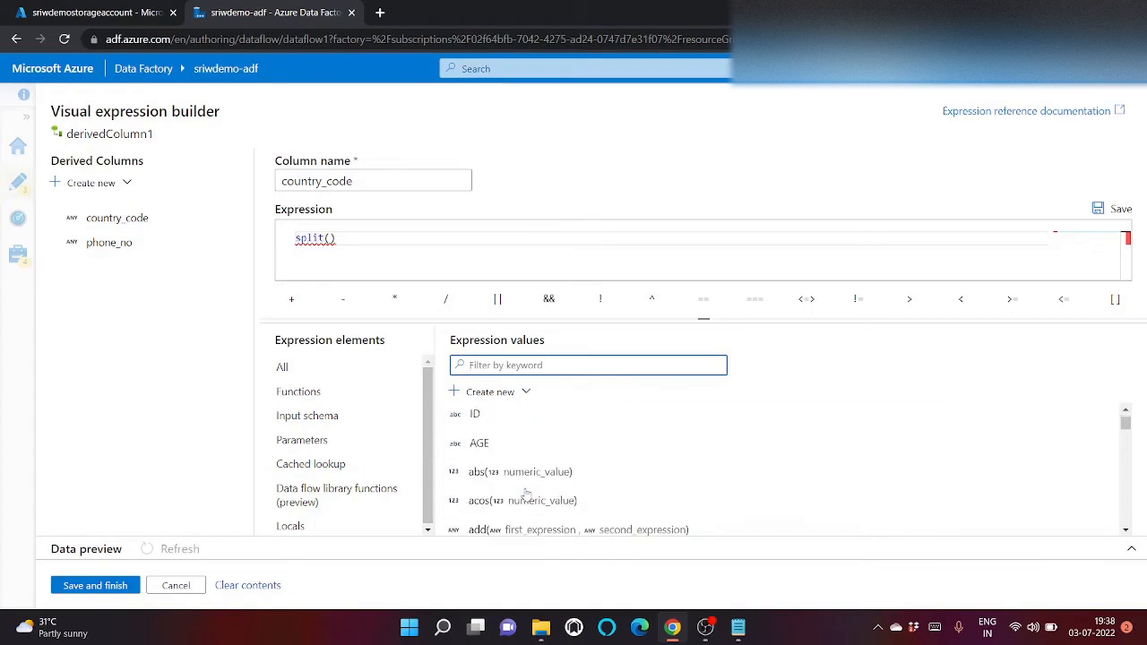
scroll(516, 462, "up", 2)
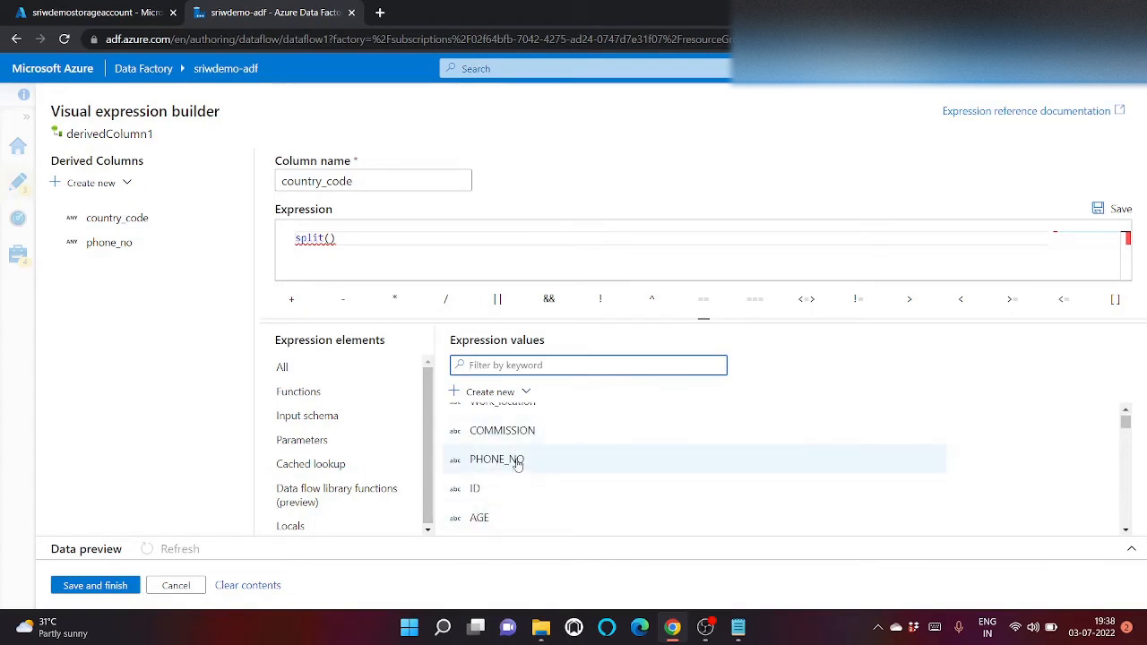
left_click(517, 461)
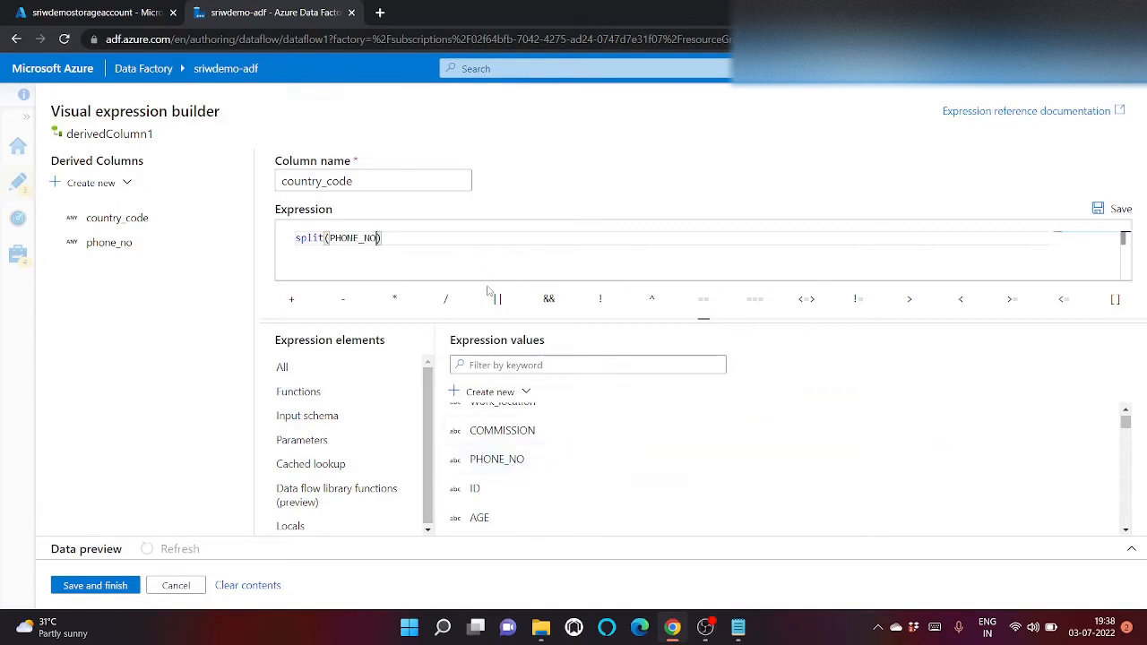
type(",'-")
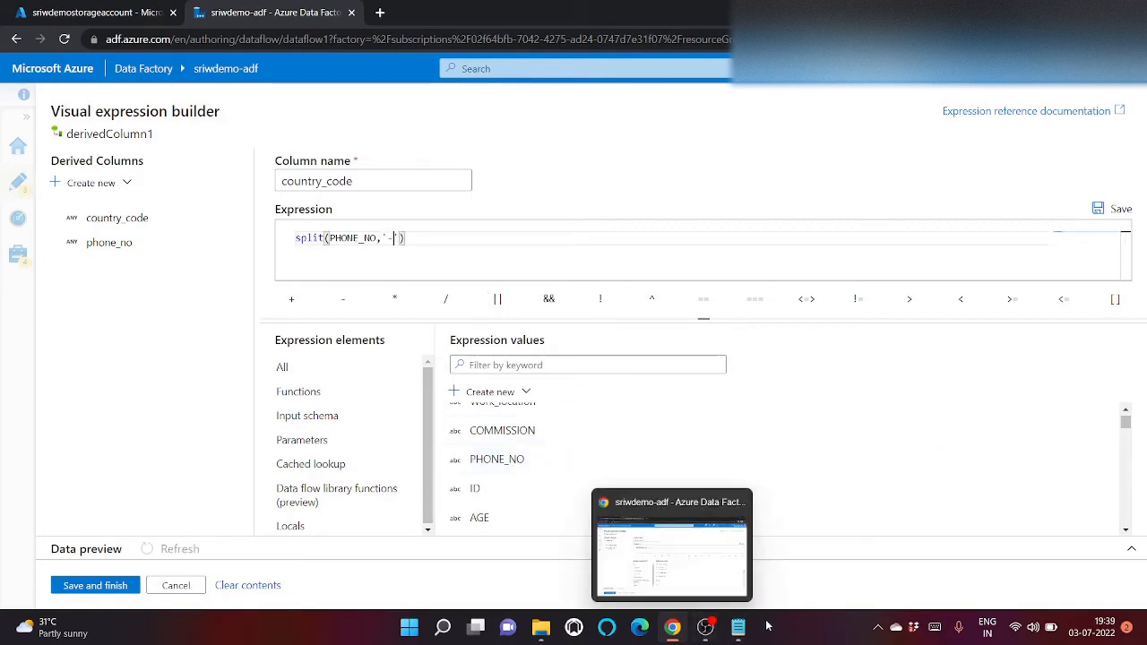
Switch to the agent file in Notepad, check the separator within the first PHONE_NO value, and return to the expression builder
mouse_move(738, 626)
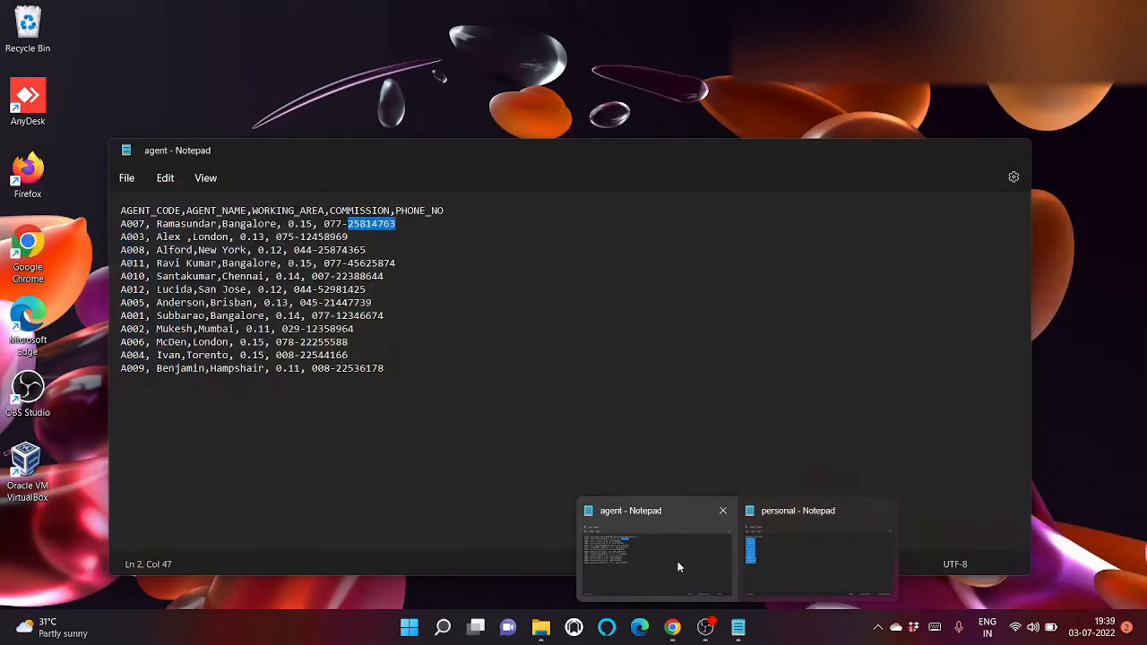
left_click(677, 561)
key("Left")
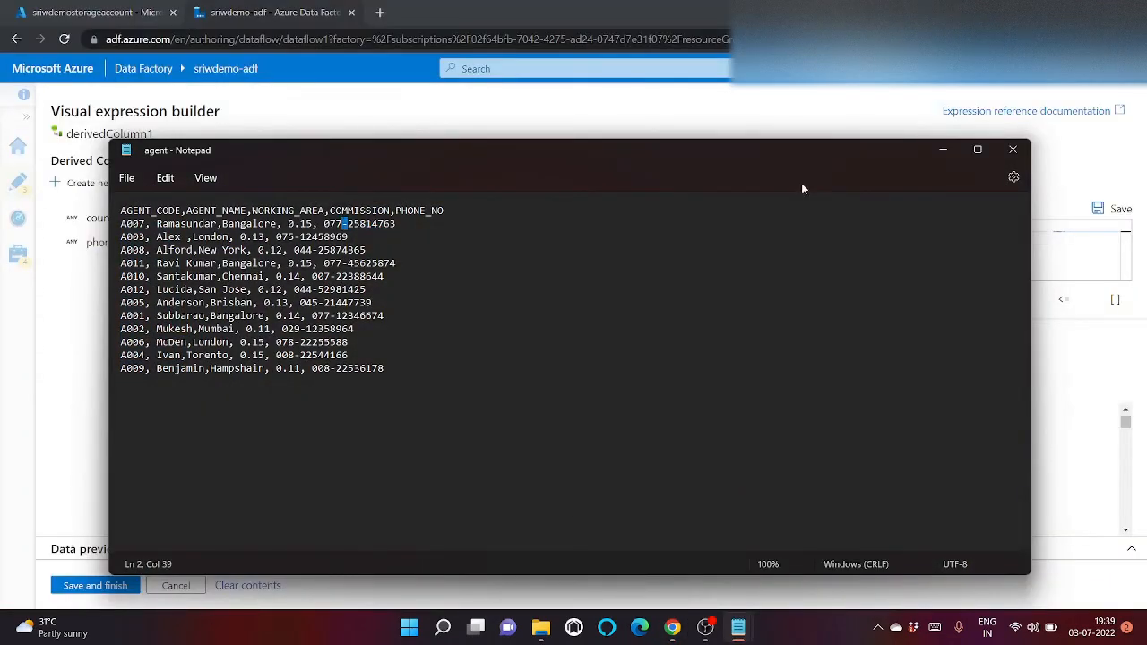
left_click(936, 149)
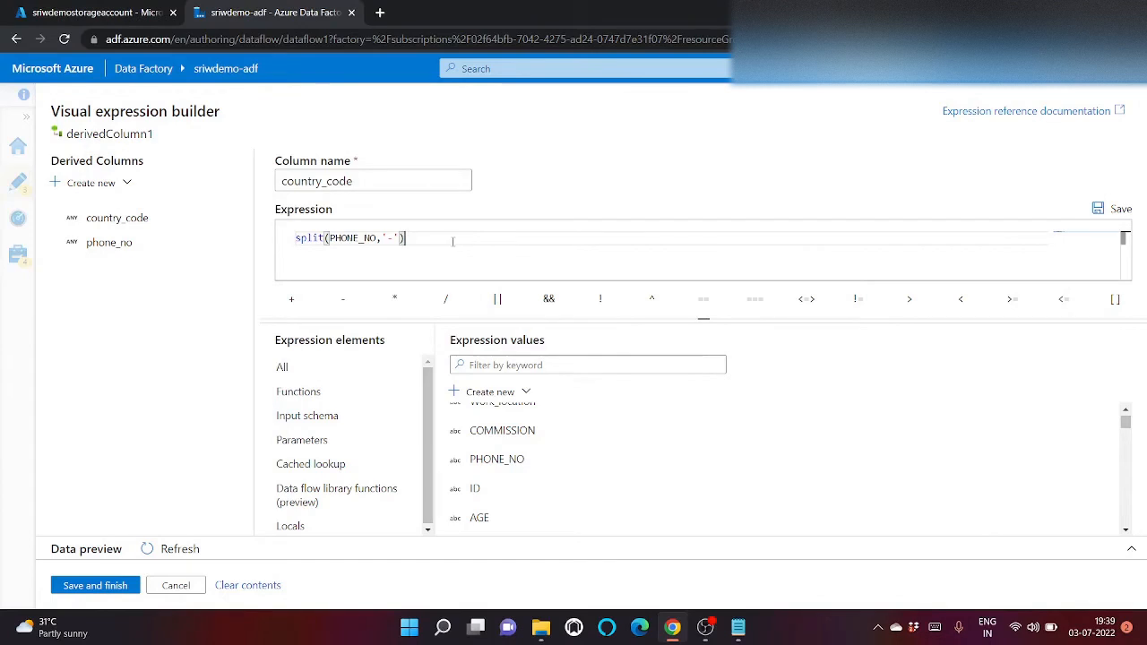
Append index [1] to the country_code split expression, copy the whole expression, and save it
type("[1]")
key("ctrl+a")
key("ctrl+c")
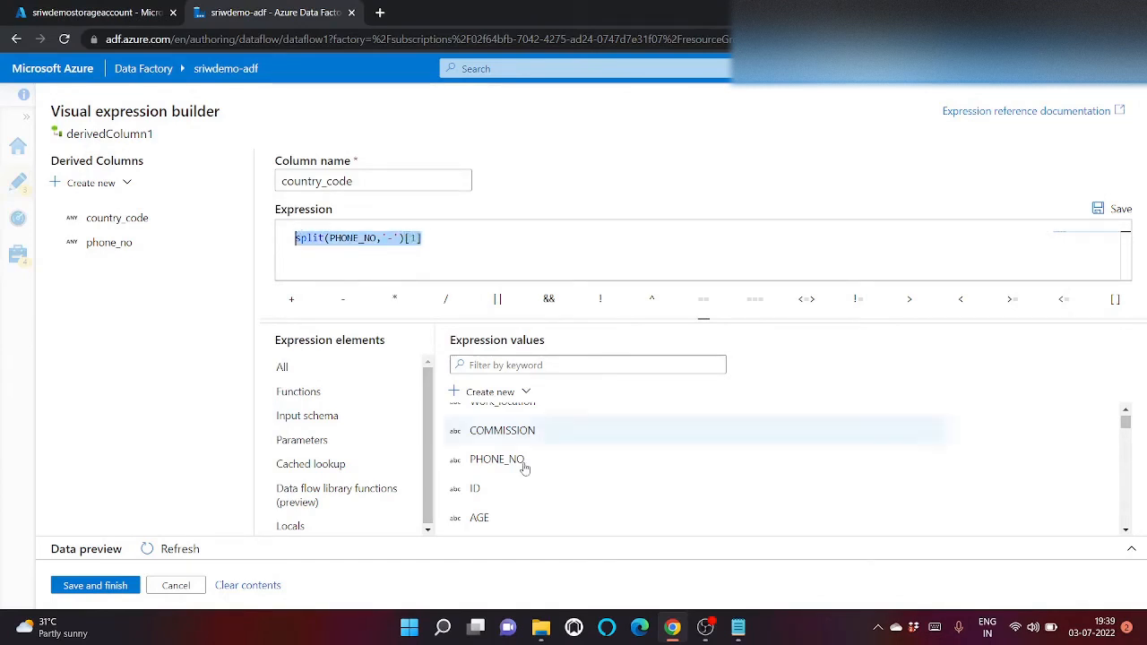
left_click(85, 588)
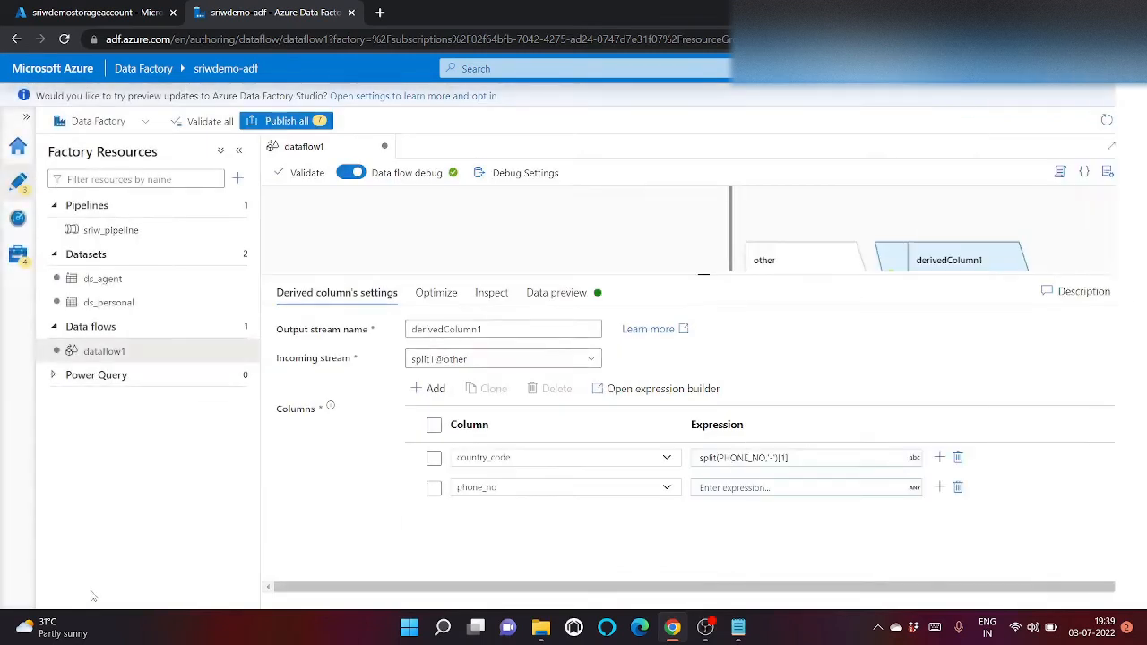
Reuse the copied expression for the phone_no column with index 2, giving split(PHONE_NO,'-')[2]
left_click(823, 487)
key("ctrl+v")
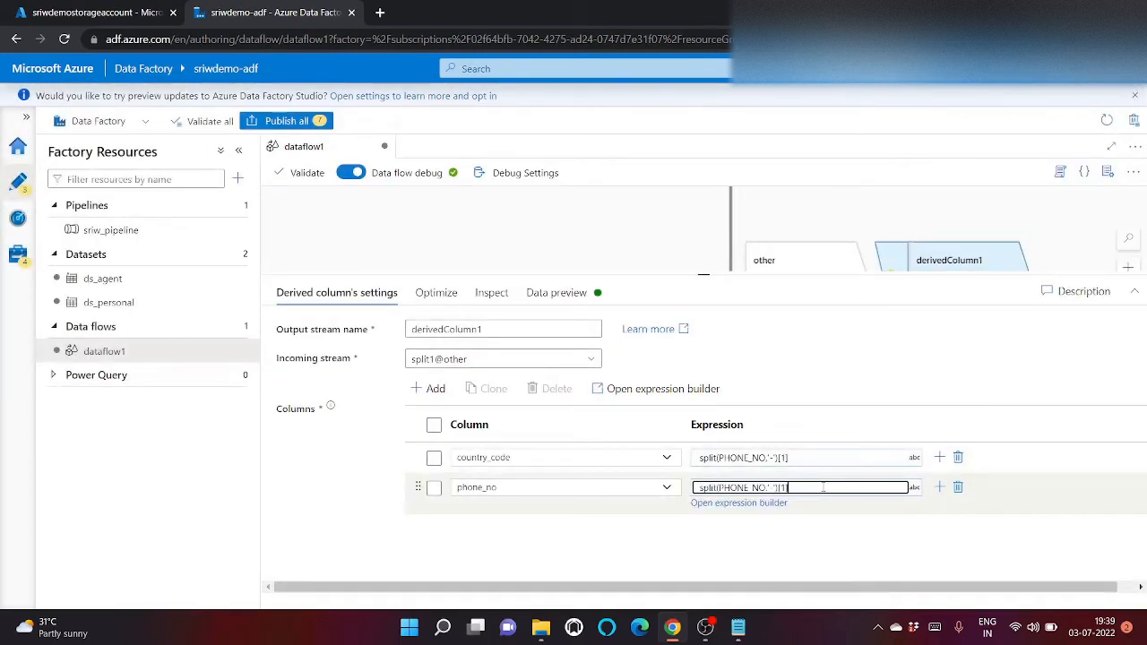
key("BackSpace")
key("BackSpace")
type("2")
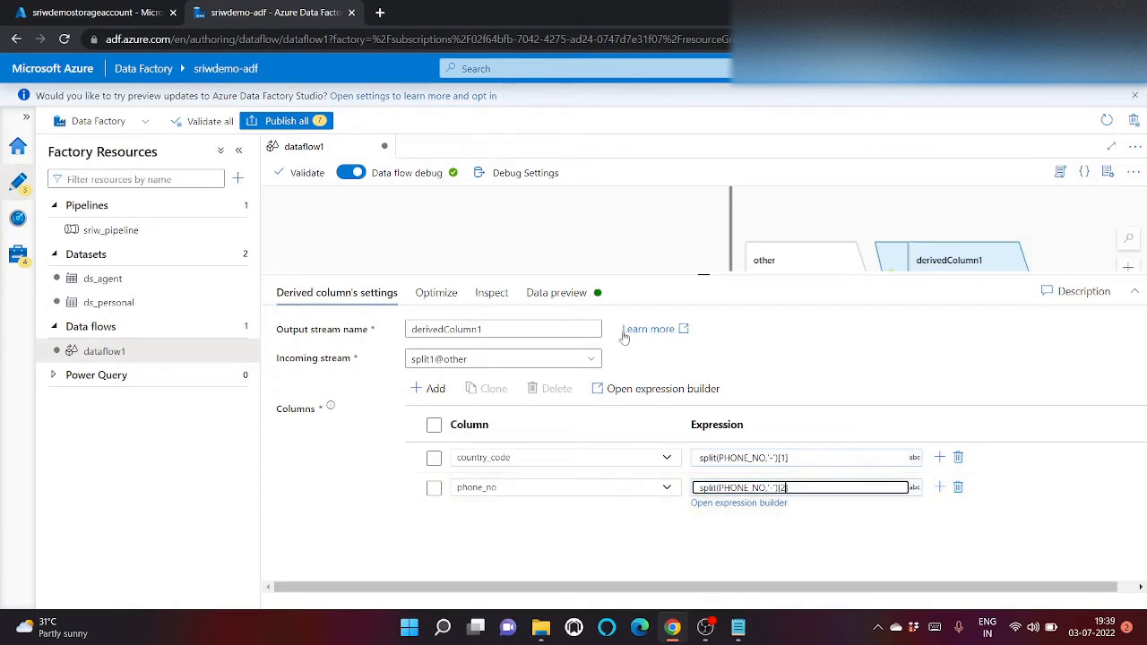
Refresh the data preview of the derivedColumn1 transformation
left_click(556, 302)
left_click(330, 353)
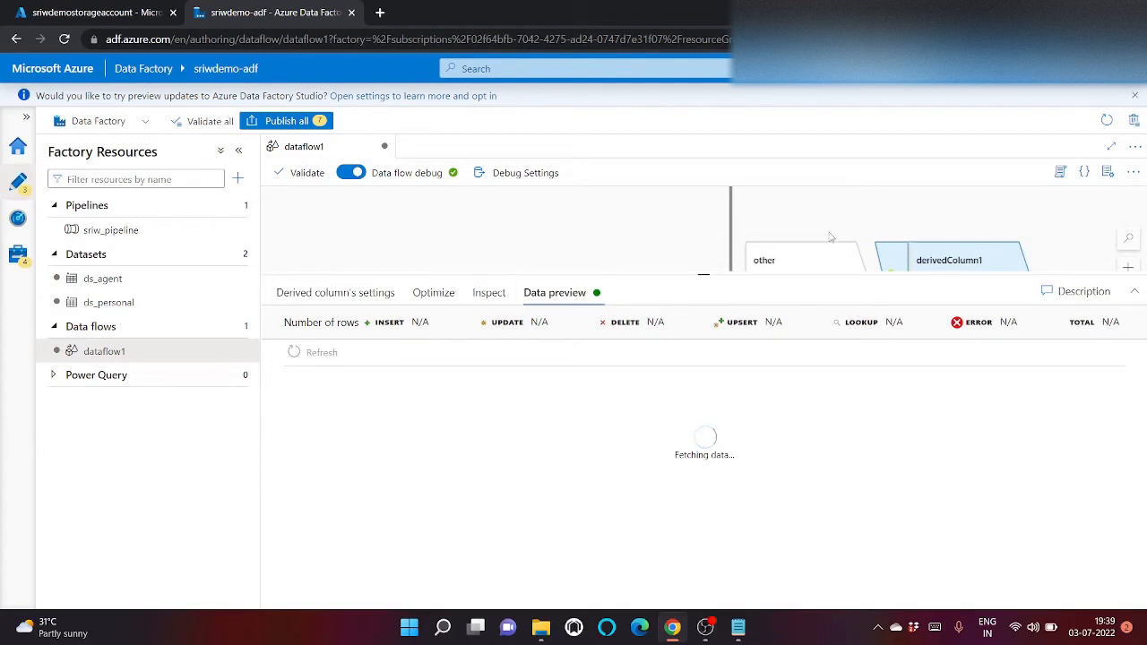
left_click_drag(704, 274, 707, 399)
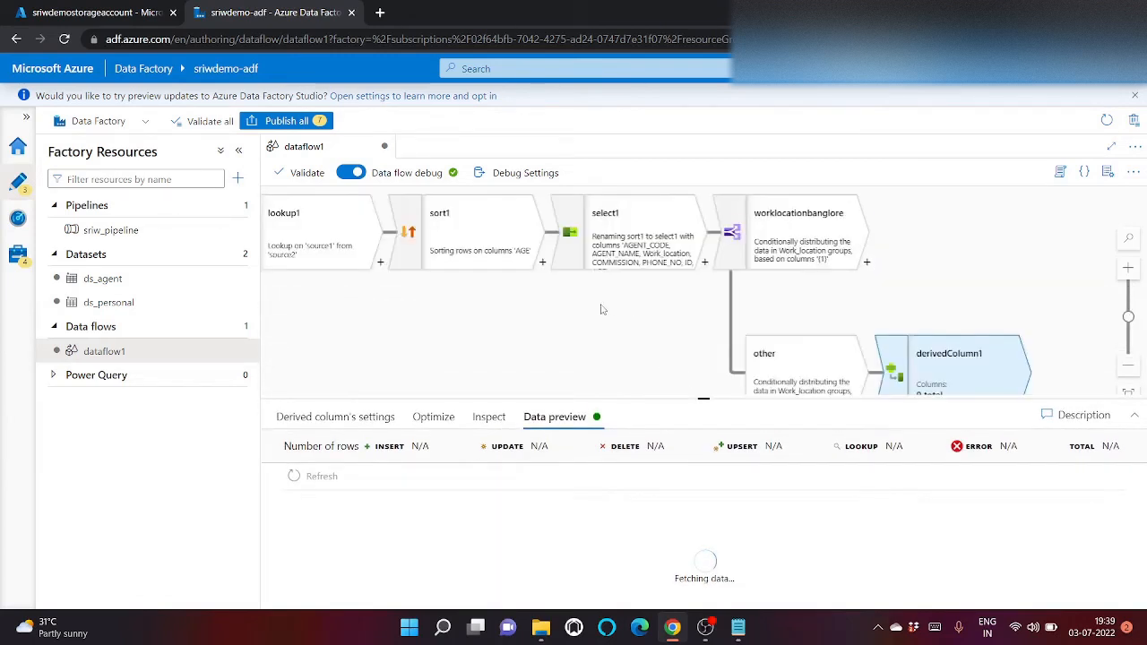
left_click_drag(625, 315, 462, 286)
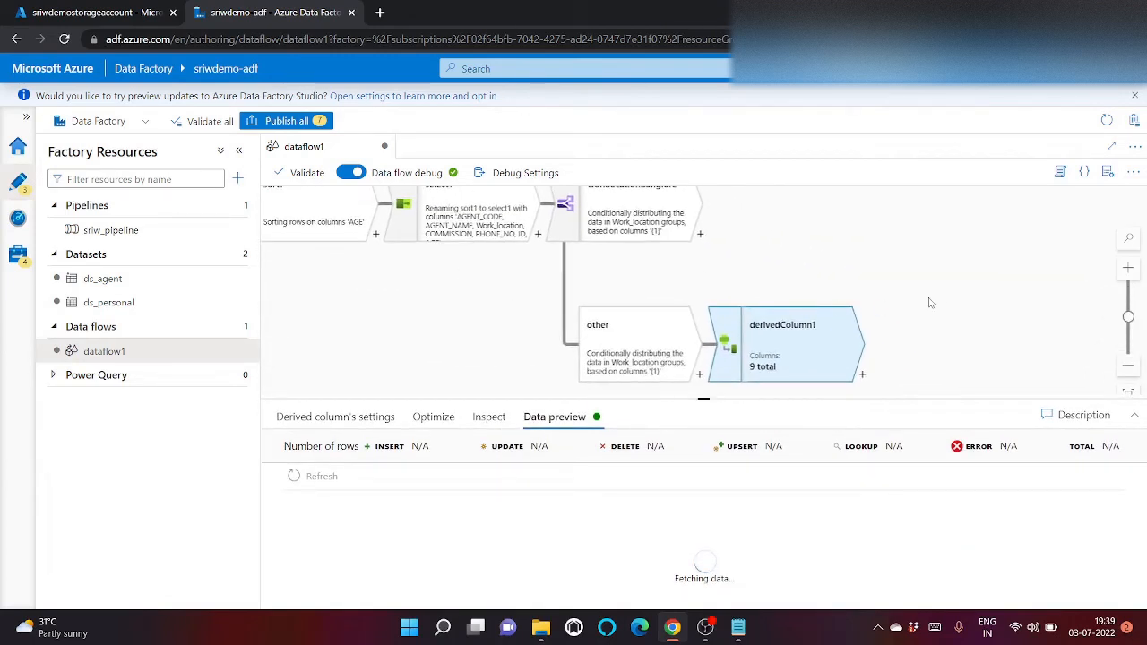
left_click(862, 375)
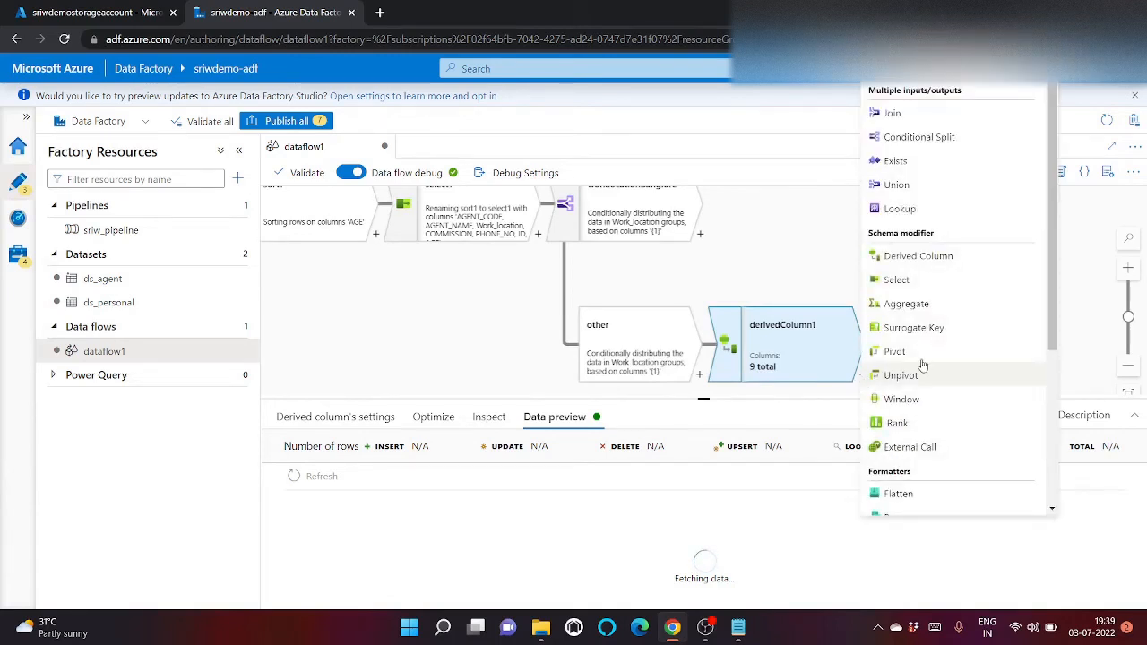
scroll(932, 358, "down", 1)
scroll(925, 362, "up", 1)
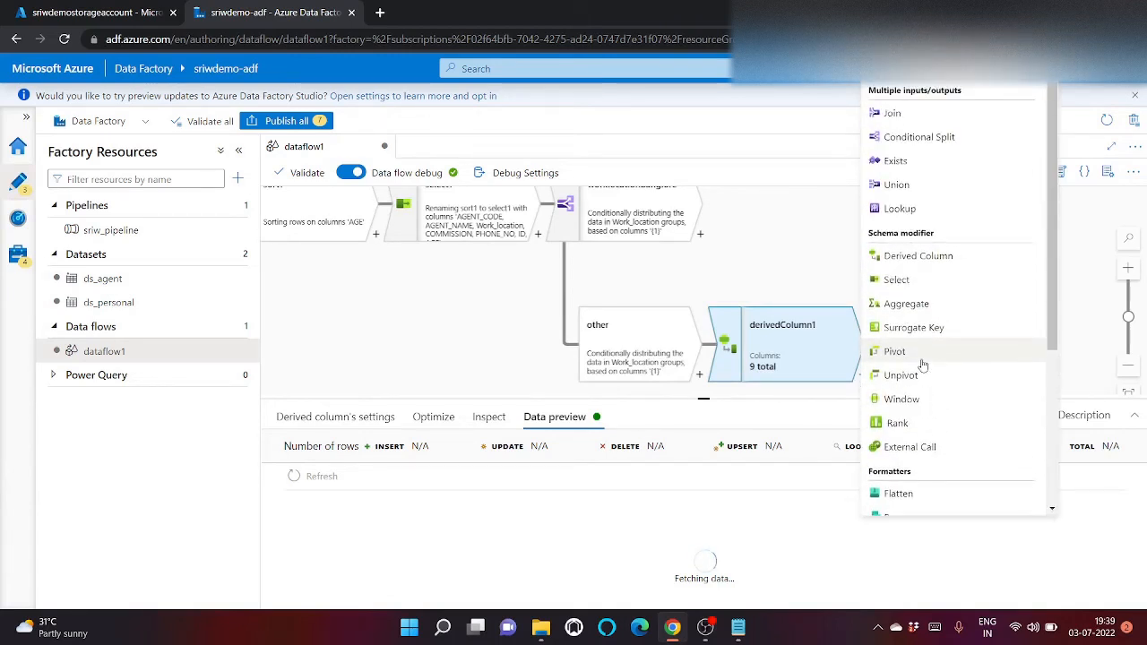
scroll(923, 365, "down", 2)
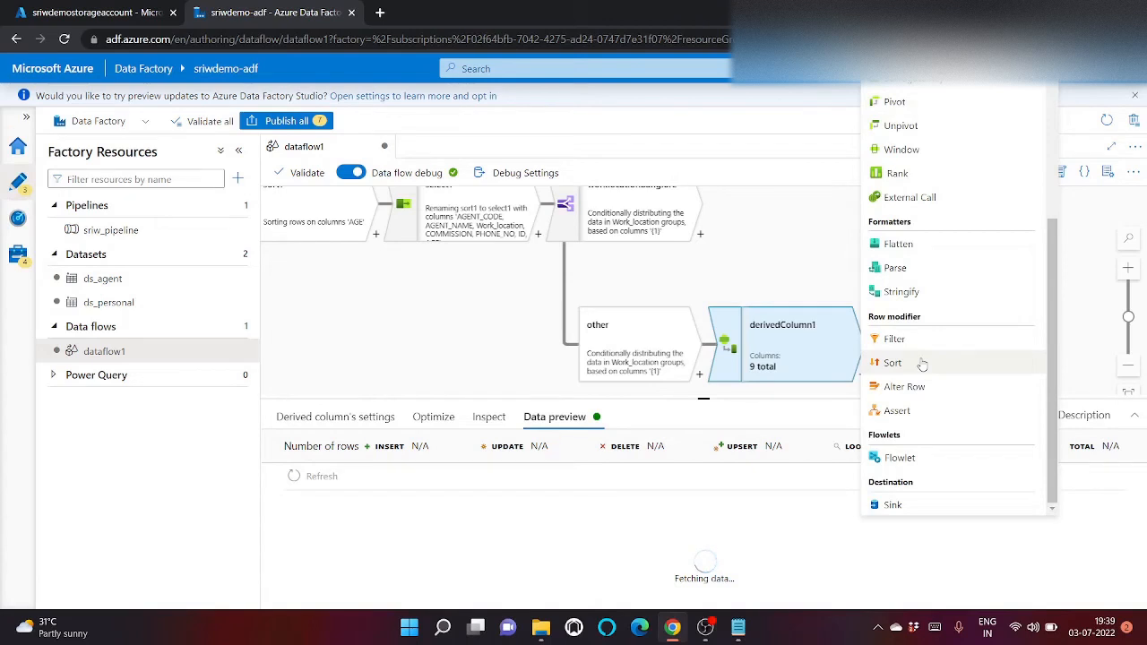
scroll(911, 387, "up", 3)
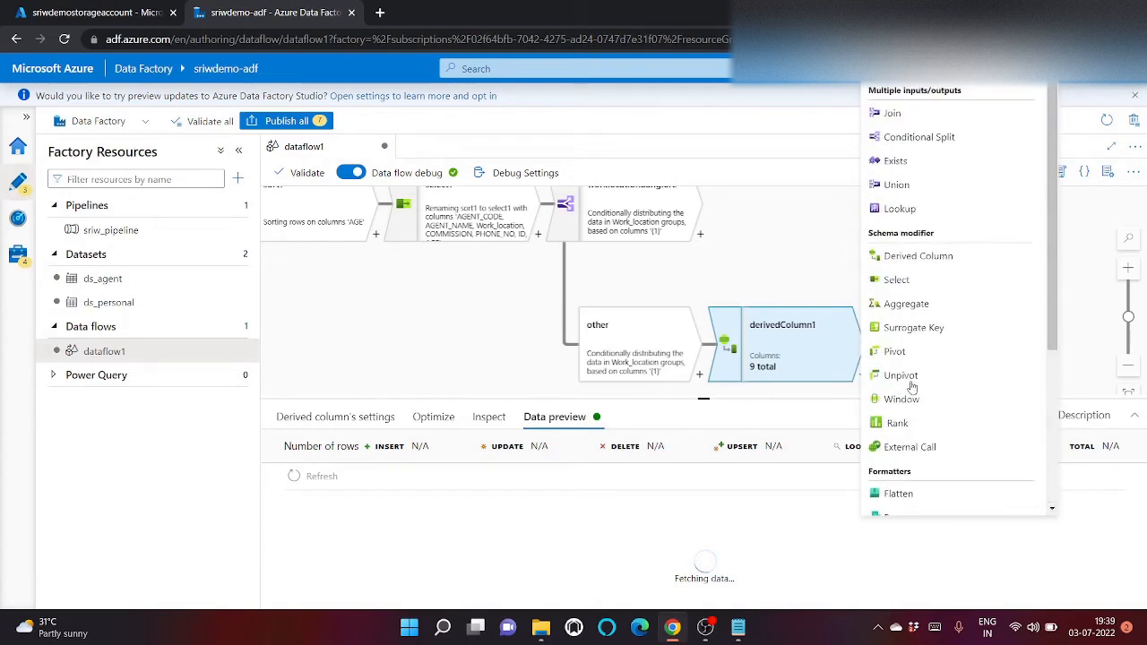
left_click(788, 235)
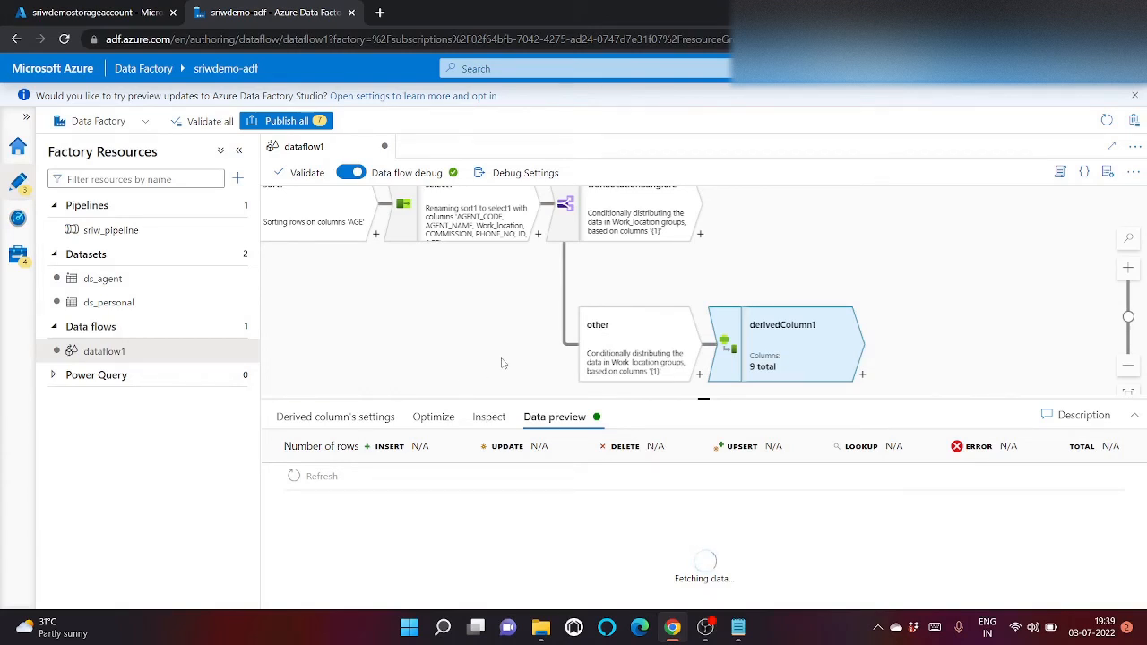
left_click_drag(529, 333, 556, 307)
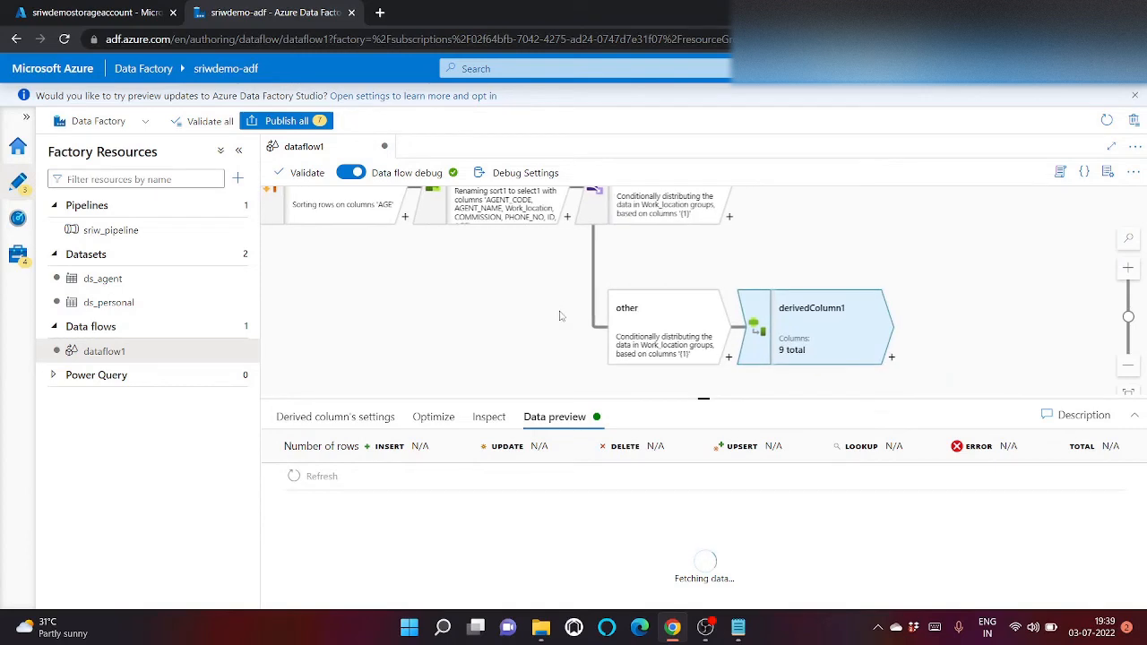
Examine the country_code and phone_no values in the derived column's data preview, then bring the data flow graph back into view
mouse_move(737, 627)
left_click_drag(704, 398, 702, 264)
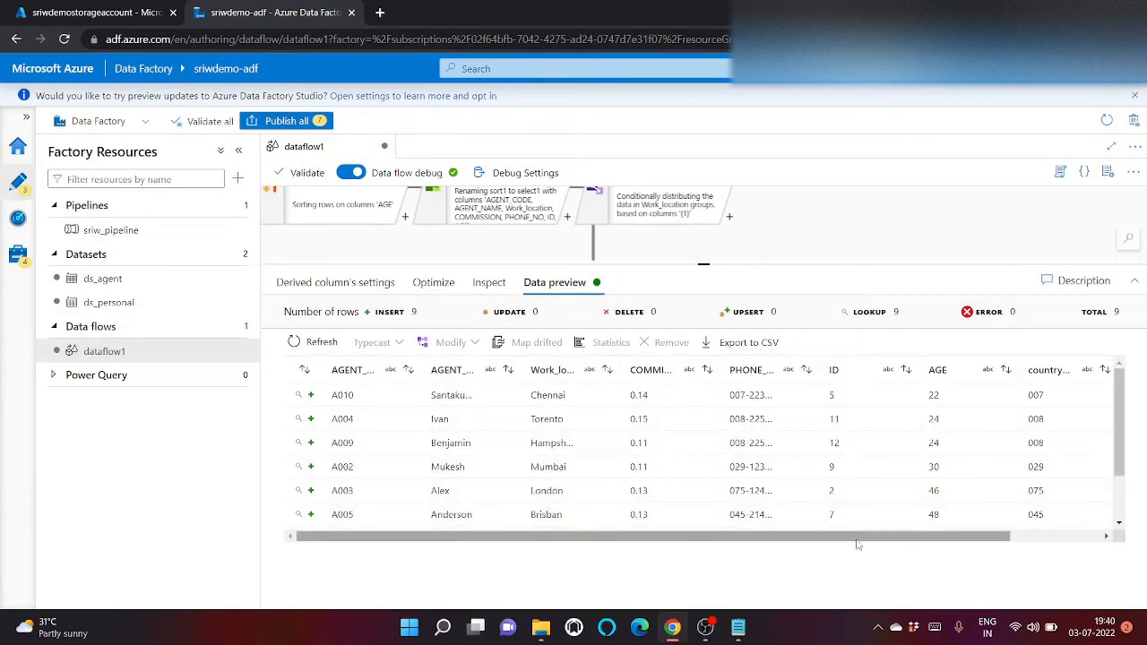
left_click_drag(854, 530, 1052, 518)
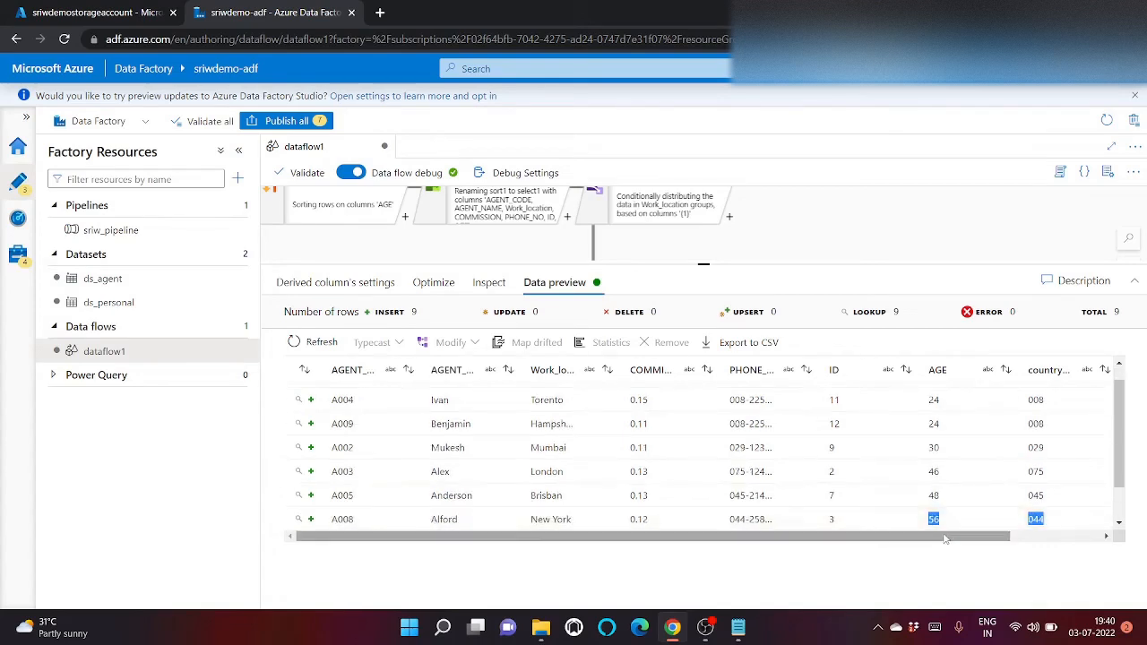
left_click_drag(945, 537, 1039, 537)
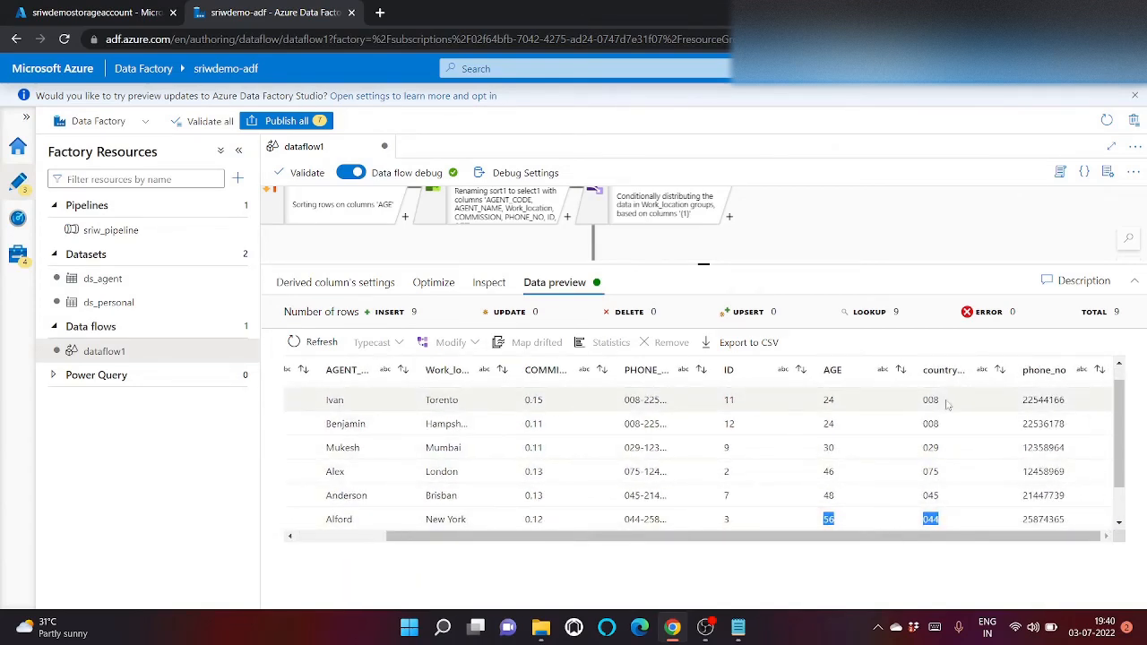
left_click_drag(935, 395, 1048, 497)
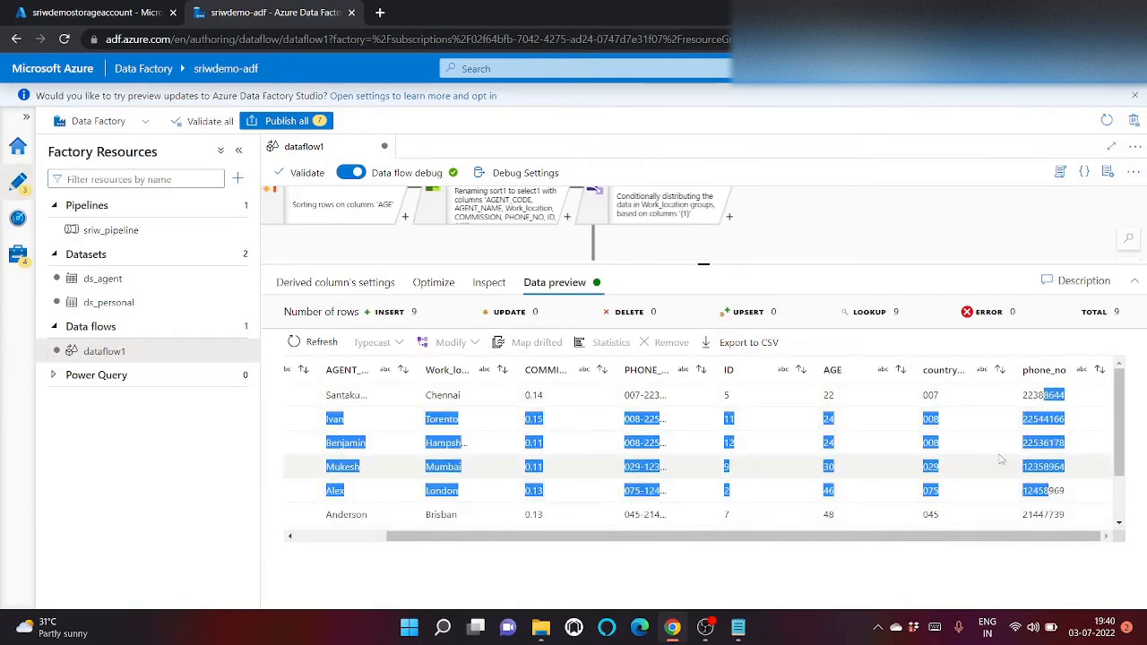
left_click_drag(705, 265, 704, 374)
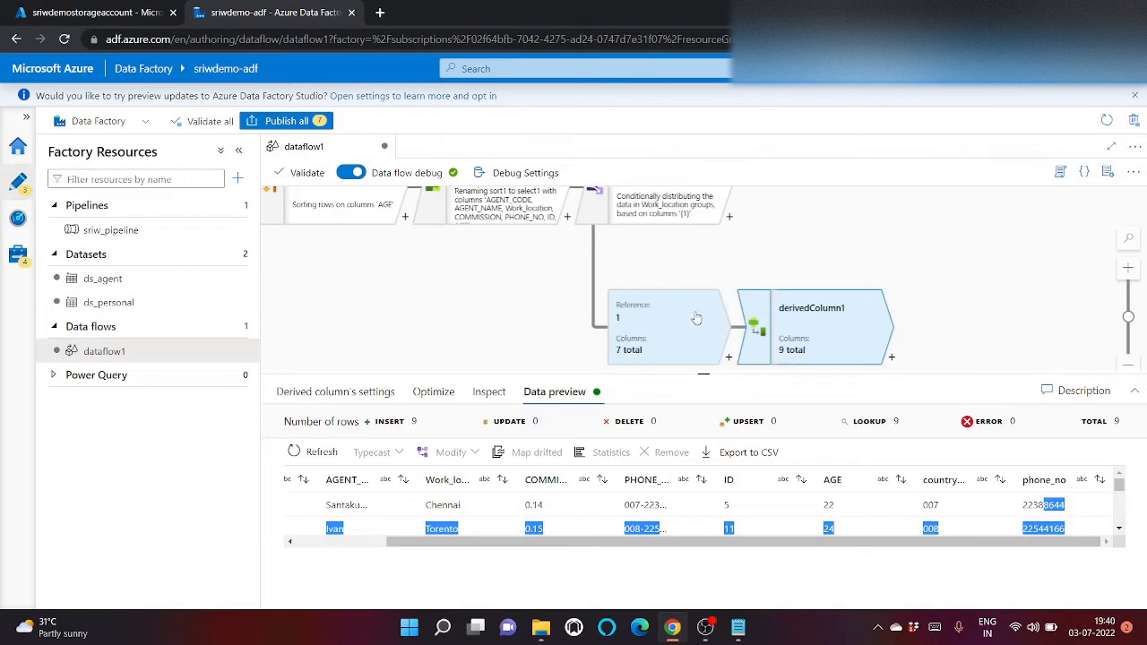
scroll(833, 322, "up", 2)
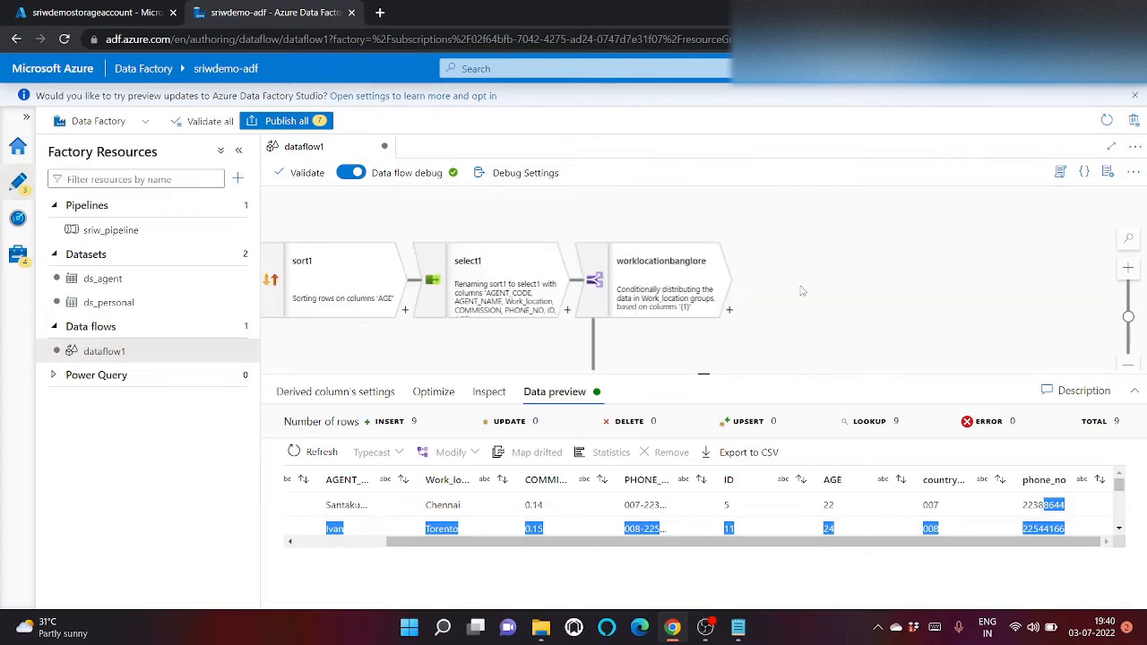
Add a sink transformation after the worklocationbanglore stream of the conditional split
left_click(729, 310)
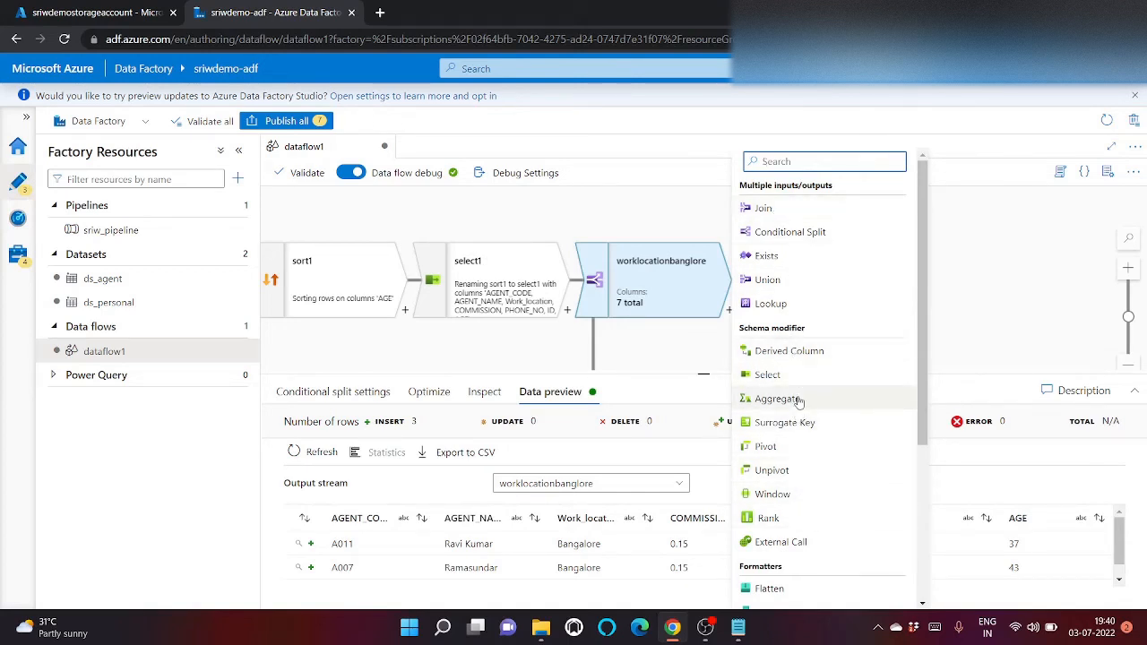
scroll(798, 400, "down", 2)
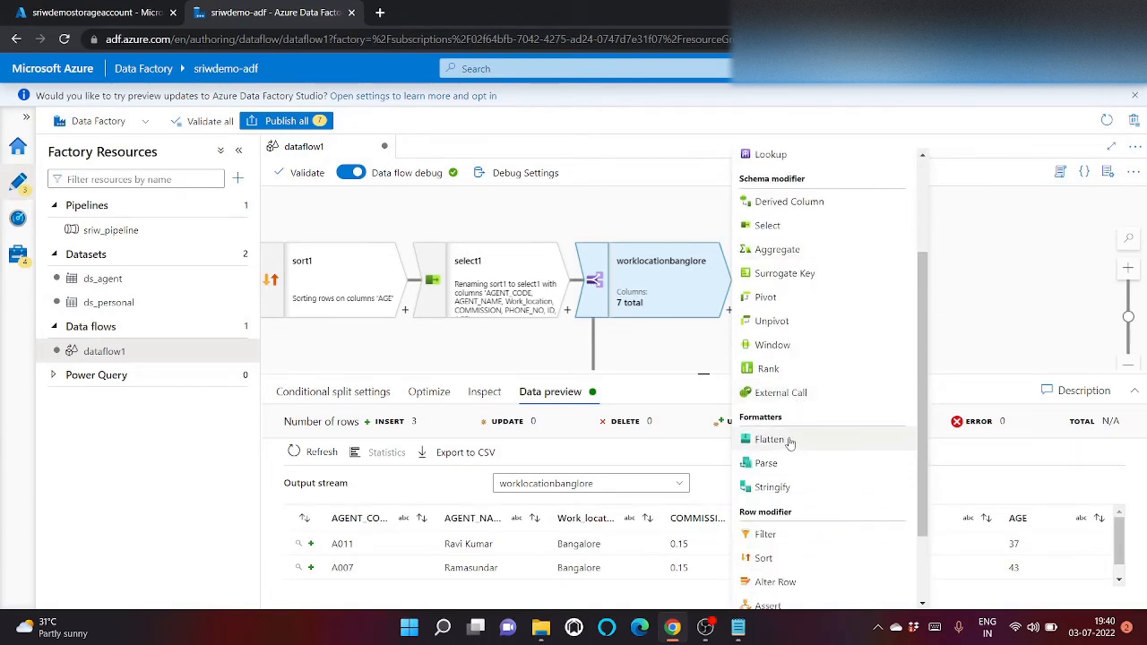
scroll(793, 452, "down", 1)
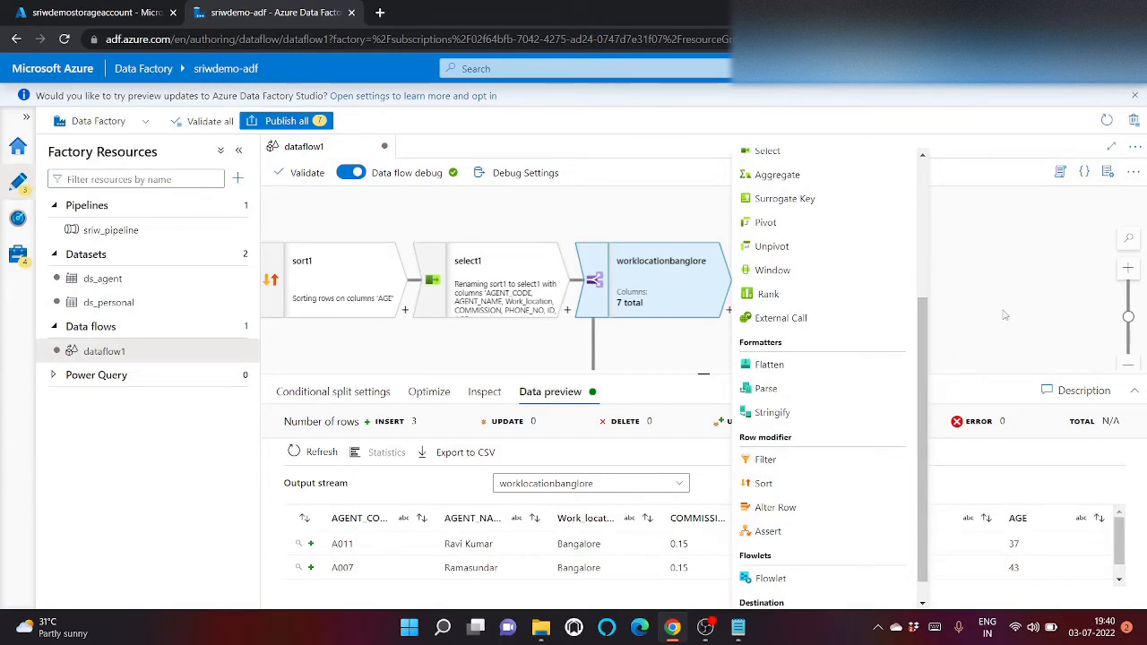
scroll(850, 507, "down", 1)
left_click(779, 595)
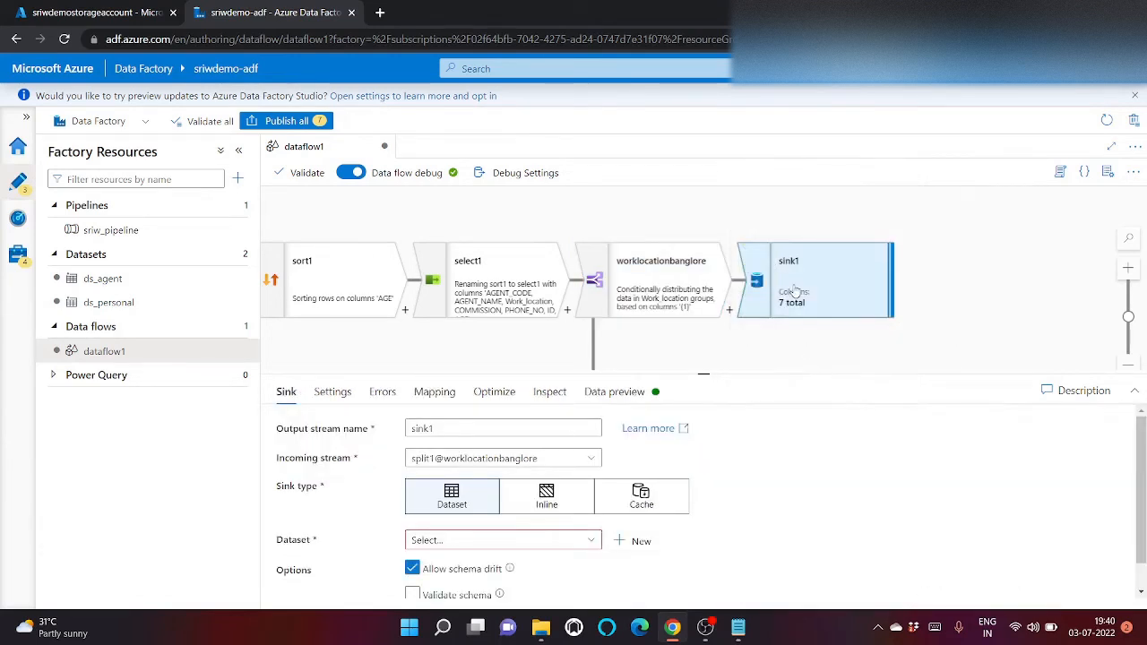
Start a new sink dataset for sink1 using Azure Blob Storage as the data store and DelimitedText as the format
scroll(788, 309, "down", 3)
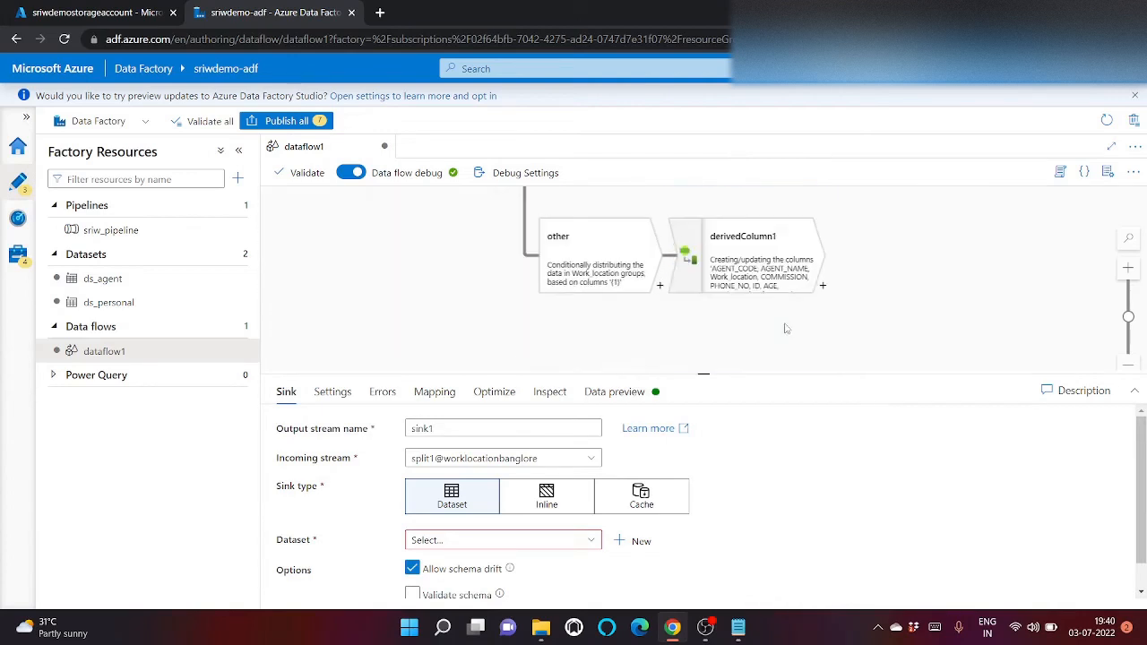
scroll(749, 281, "up", 3)
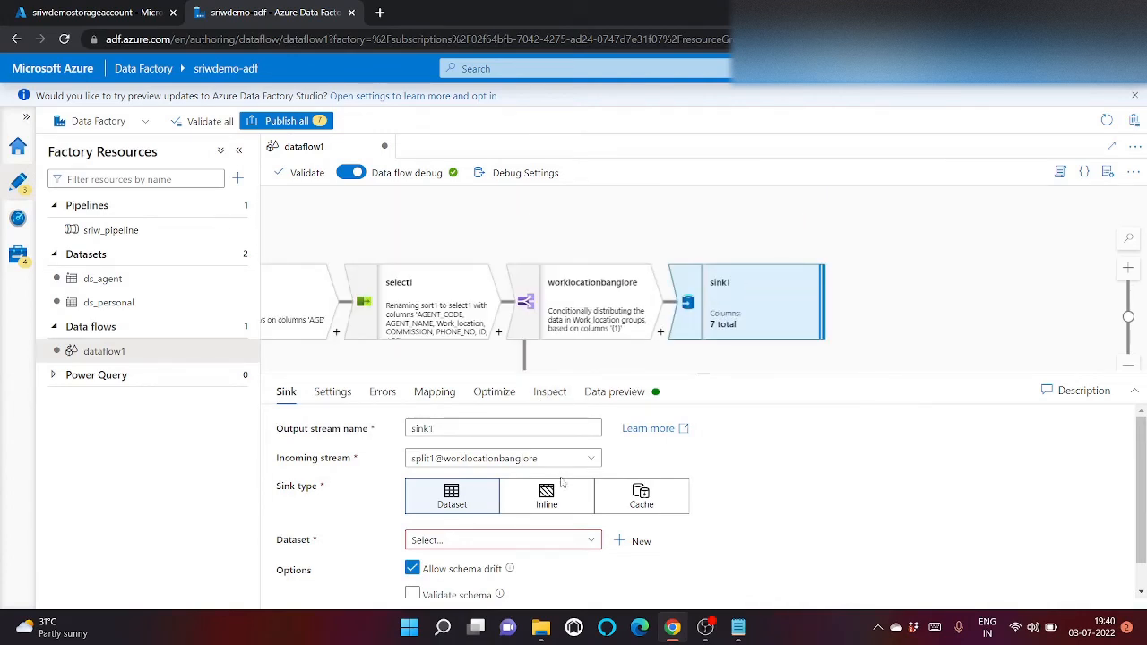
left_click(634, 540)
left_click(757, 291)
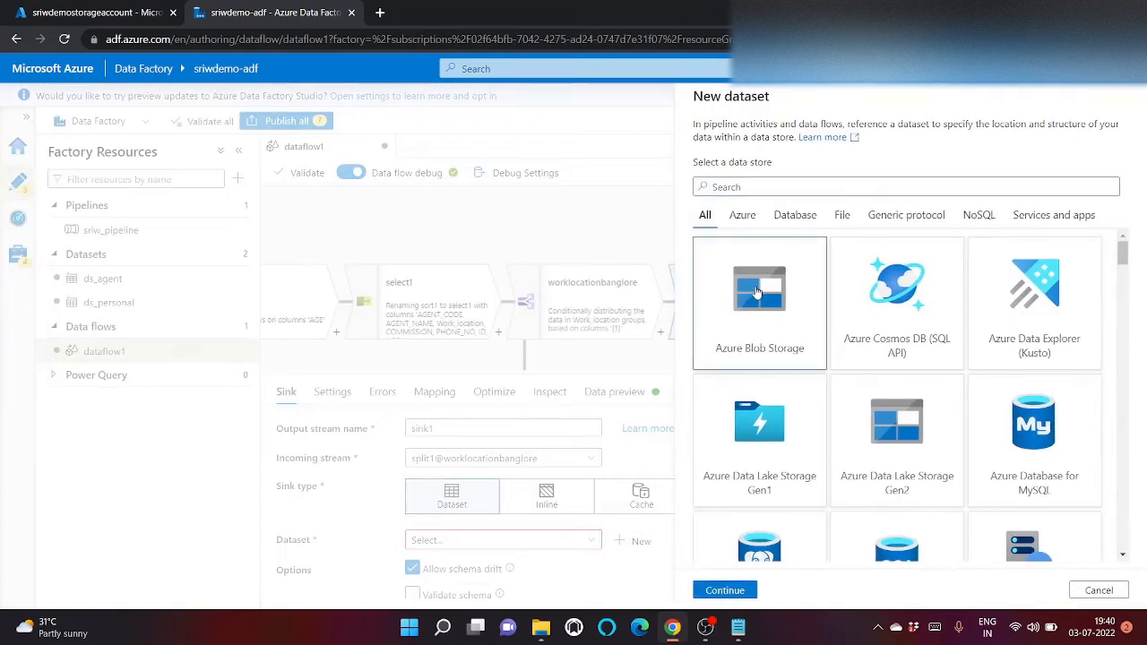
left_click(716, 593)
left_click(879, 266)
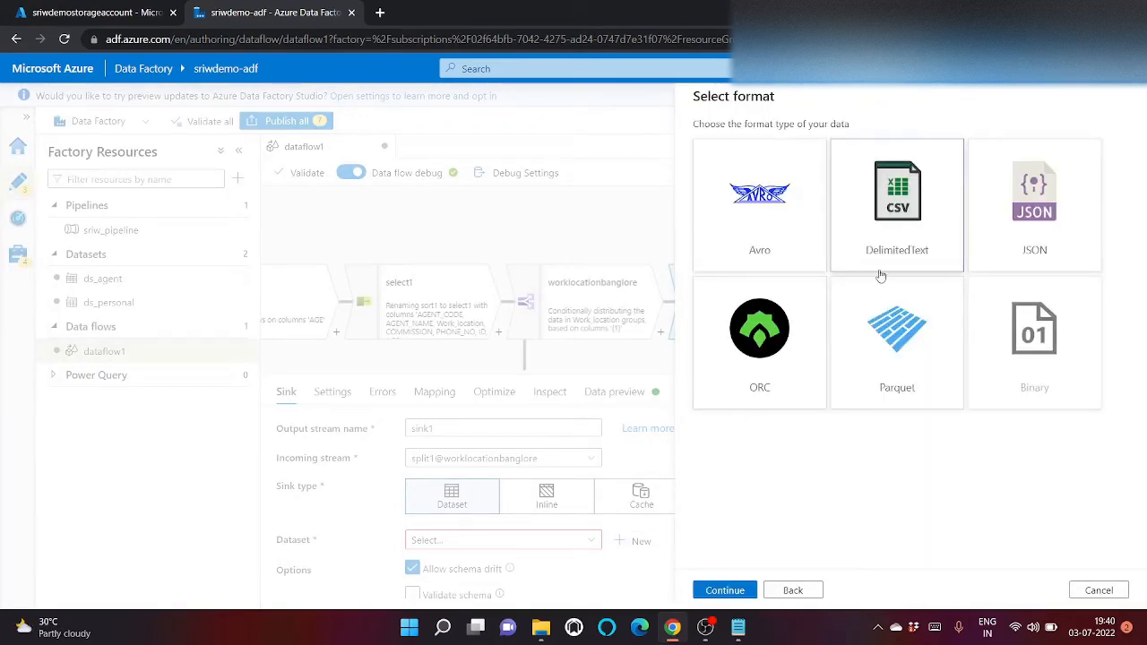
left_click(726, 590)
Link the new dataset to AzureBlobStorage1 and treat the first row as header
left_click(760, 187)
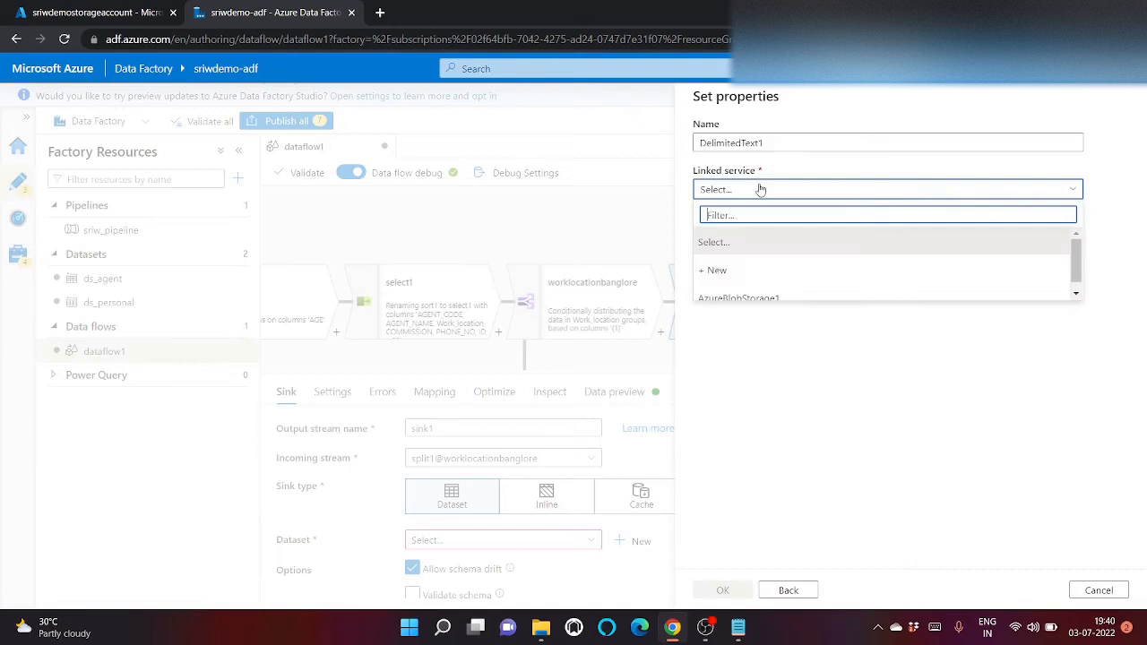
left_click(773, 296)
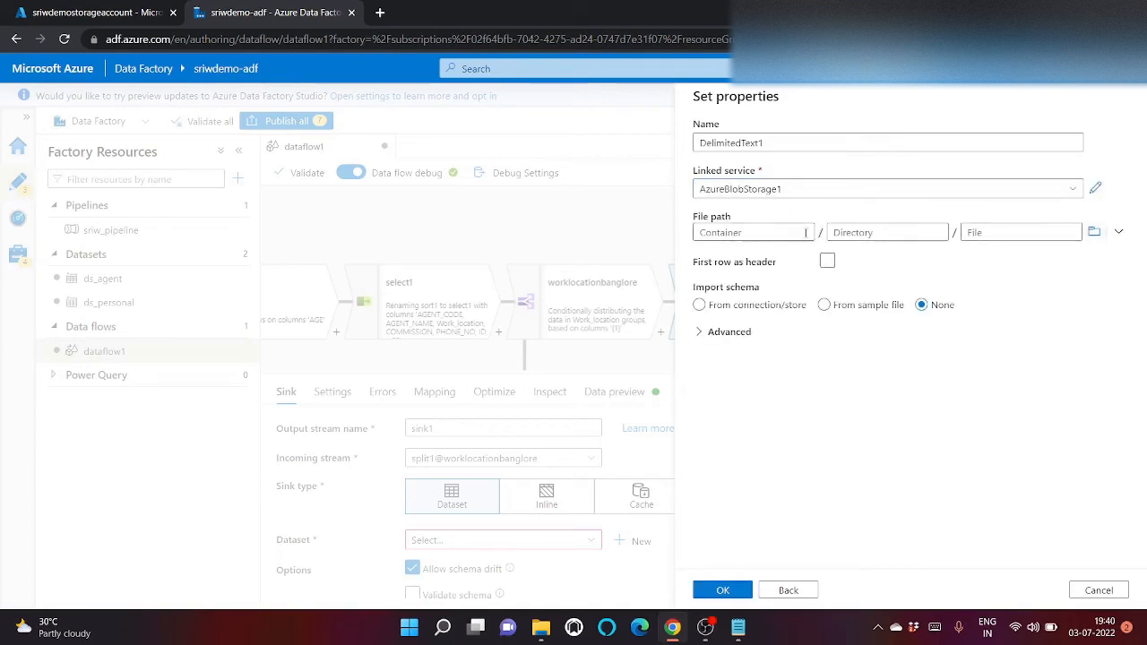
left_click(827, 261)
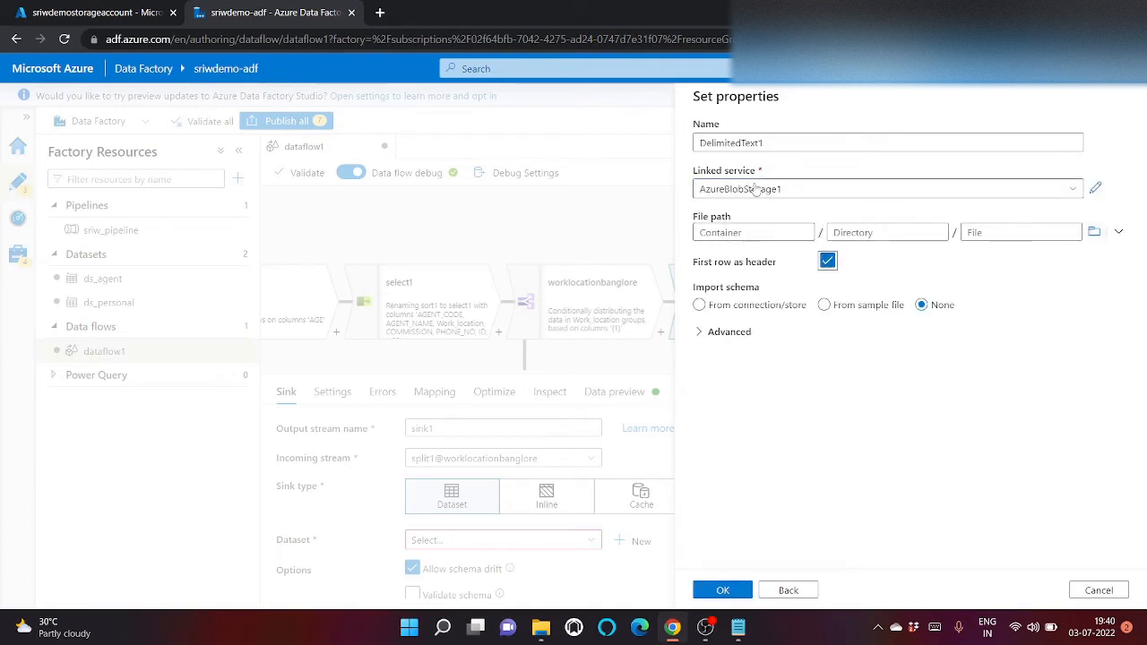
Set the dataset's file path to the input container and output directory, set schema import to None, and create the dataset
left_click(1094, 232)
left_click(726, 178)
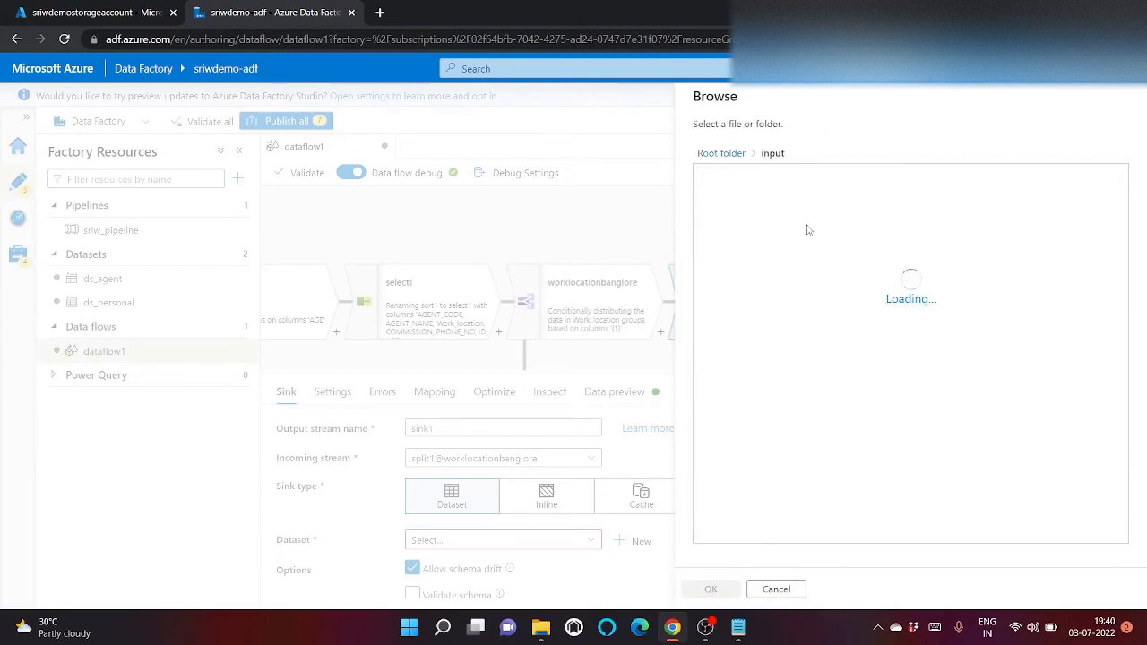
left_click(715, 589)
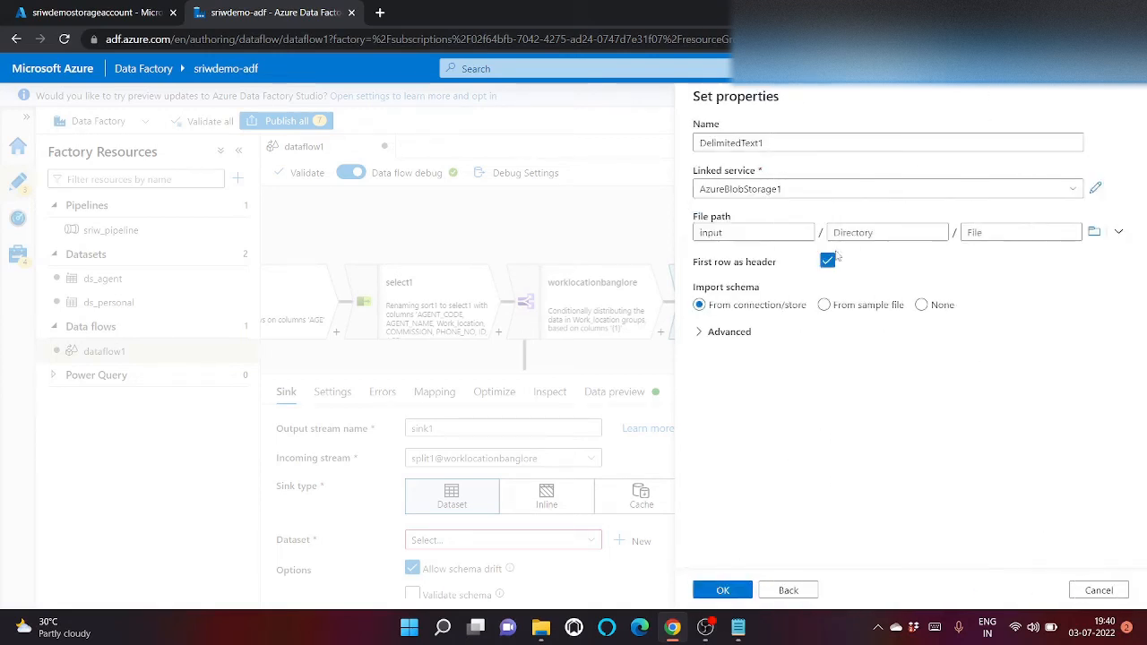
left_click(874, 229)
type("output")
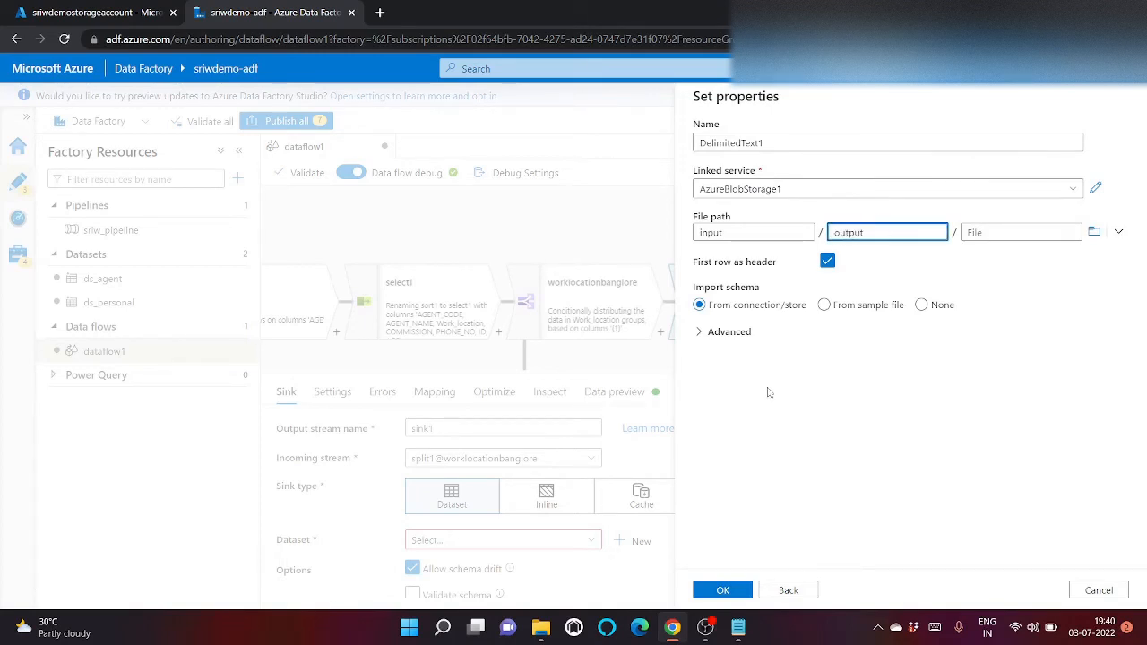
left_click(922, 311)
left_click(723, 590)
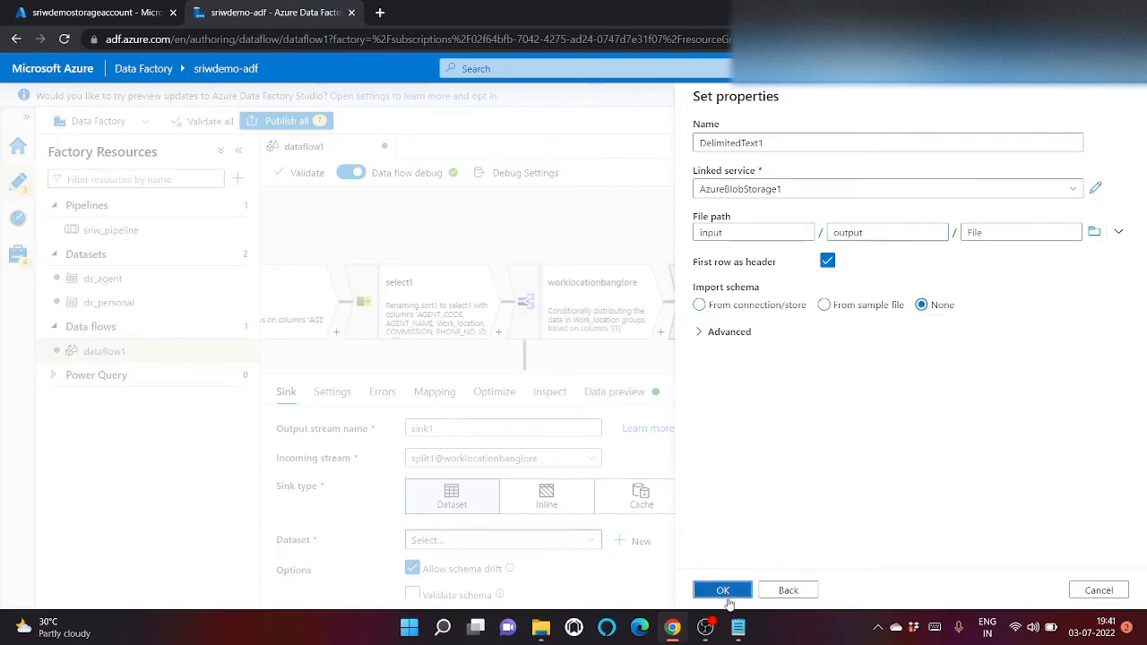
Look over sink1's folder-clearing, file name, quoting and header settings
scroll(793, 264, "down", 2)
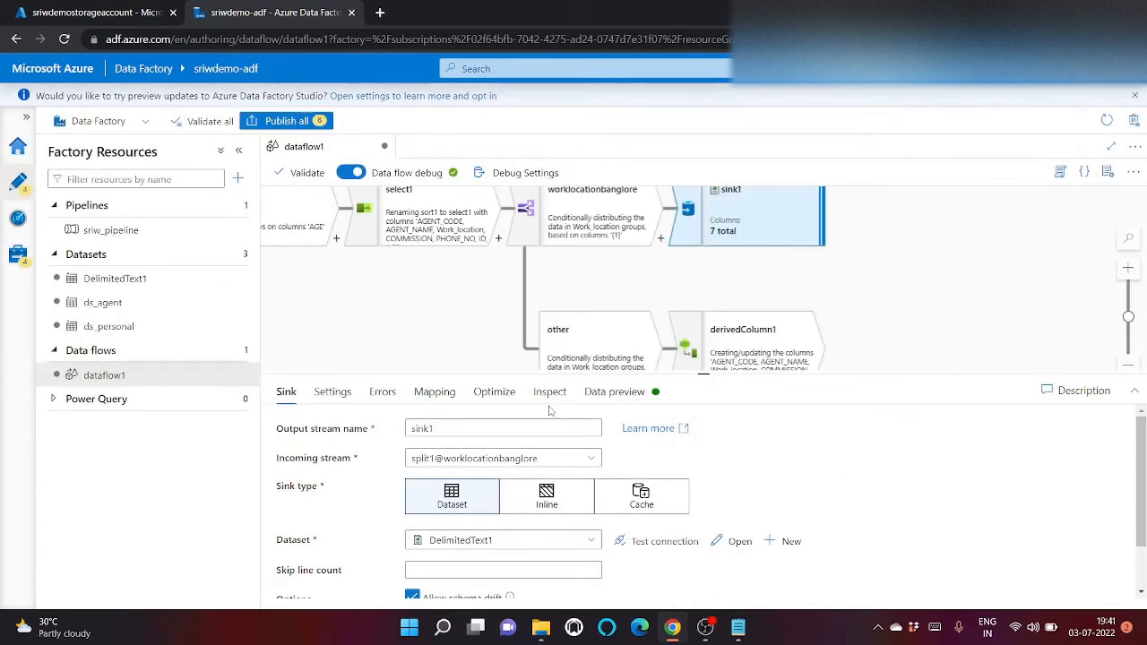
scroll(357, 482, "down", 1)
scroll(357, 485, "up", 1)
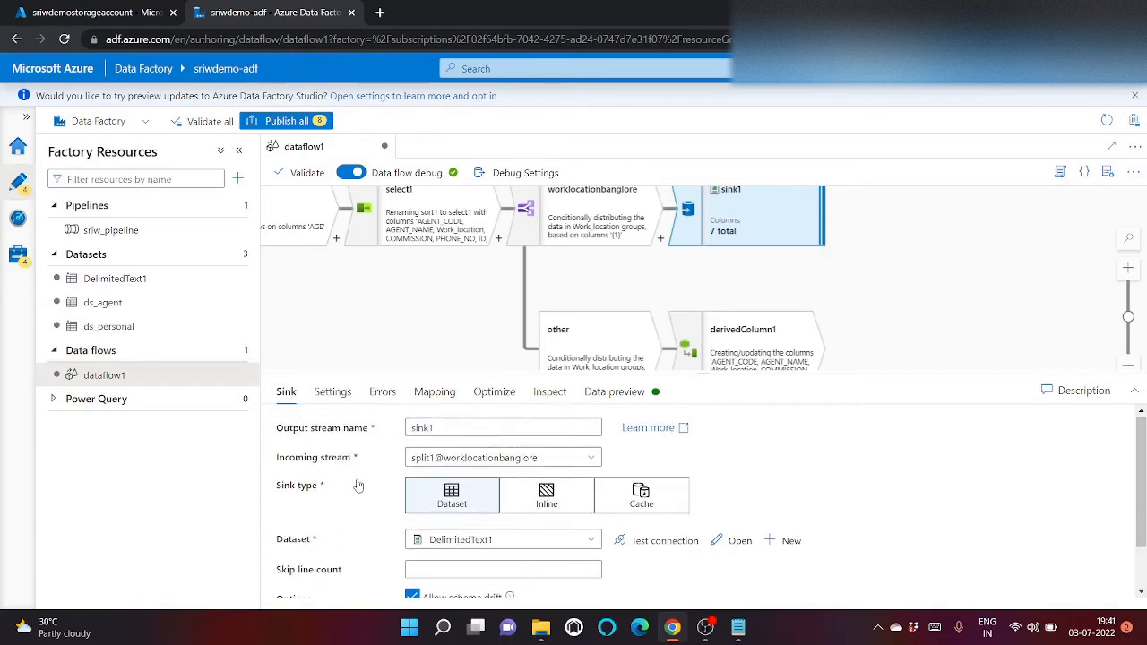
left_click(326, 396)
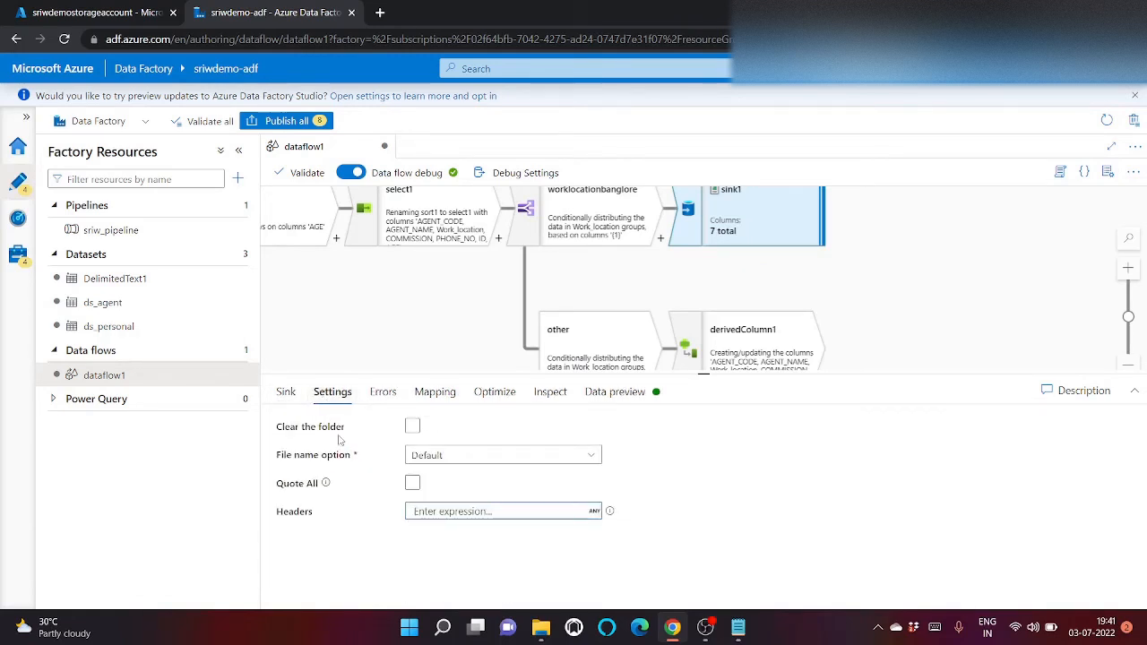
left_click(757, 339)
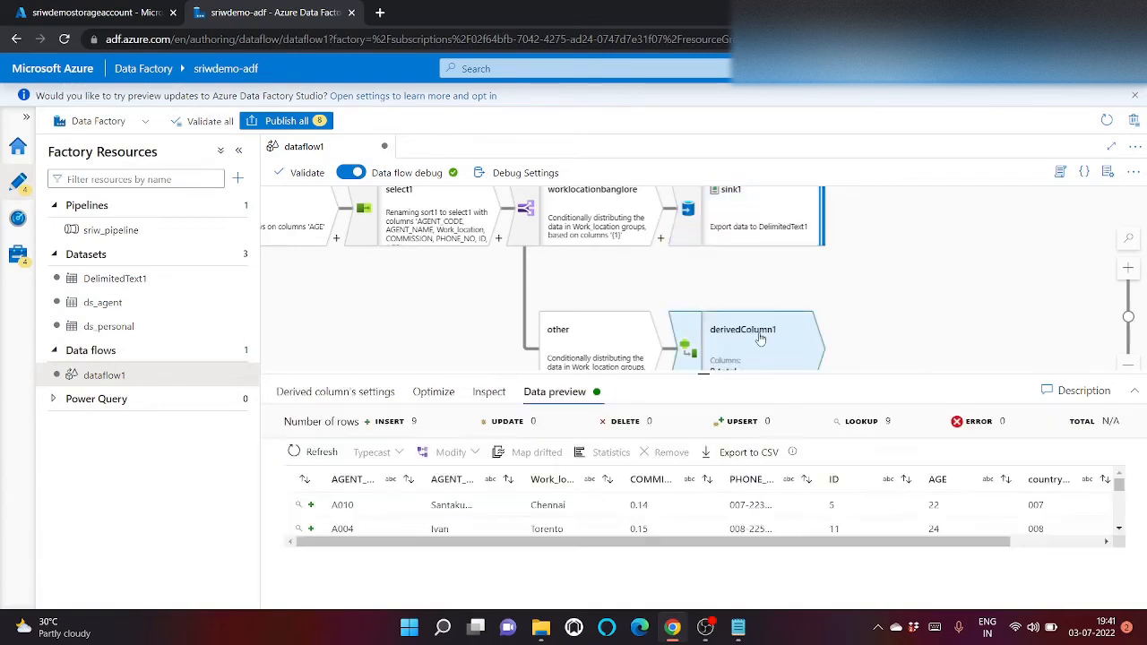
left_click(704, 220)
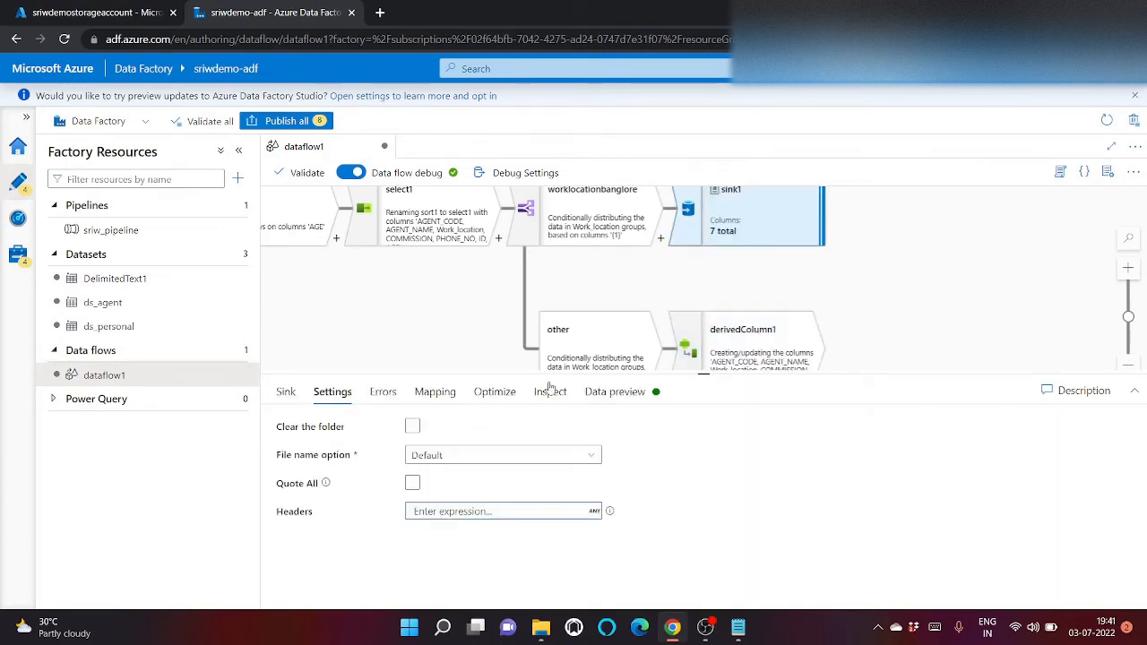
Add a sink transformation after derivedColumn1 on the other branch
scroll(817, 297, "down", 1)
left_click(819, 291)
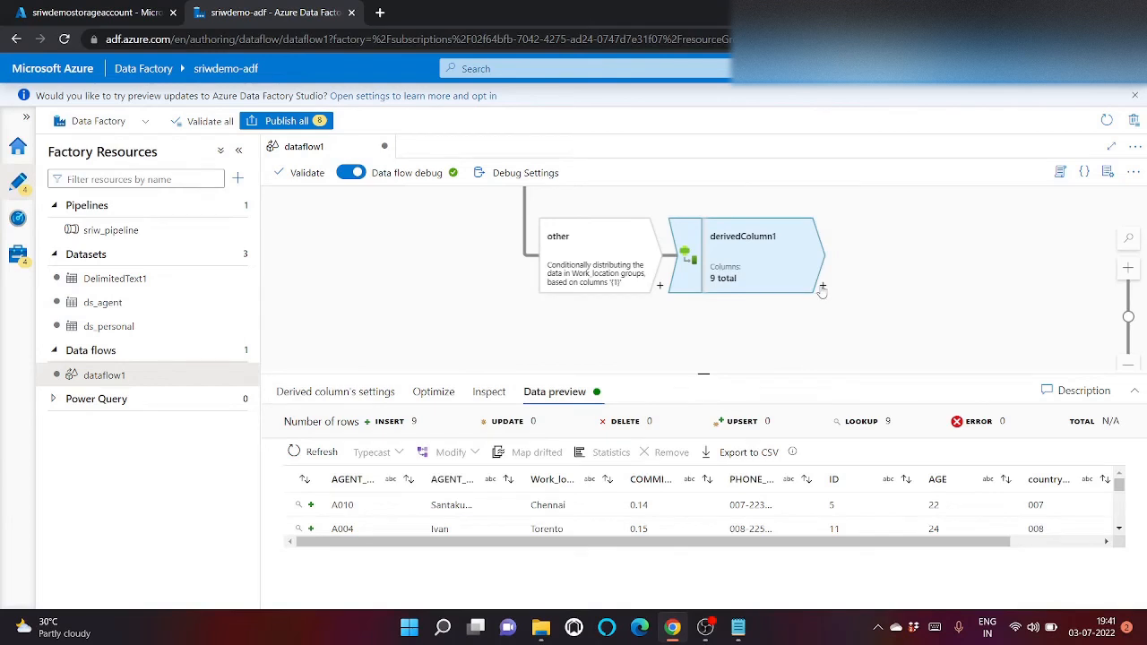
left_click(822, 287)
scroll(821, 291, "down", 5)
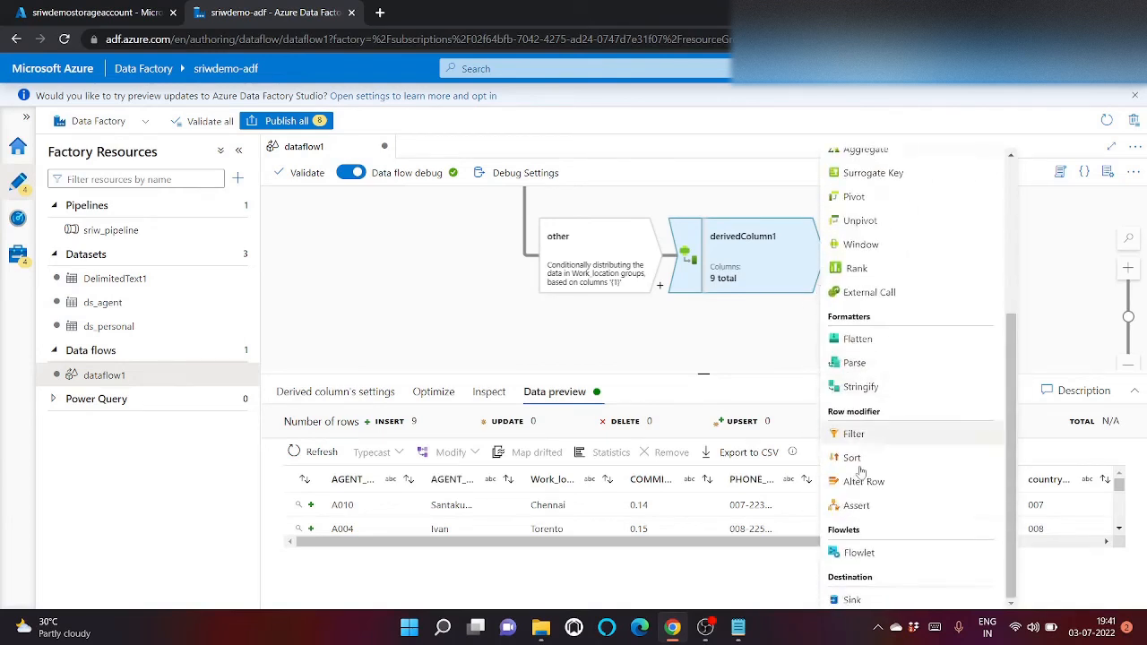
left_click(848, 599)
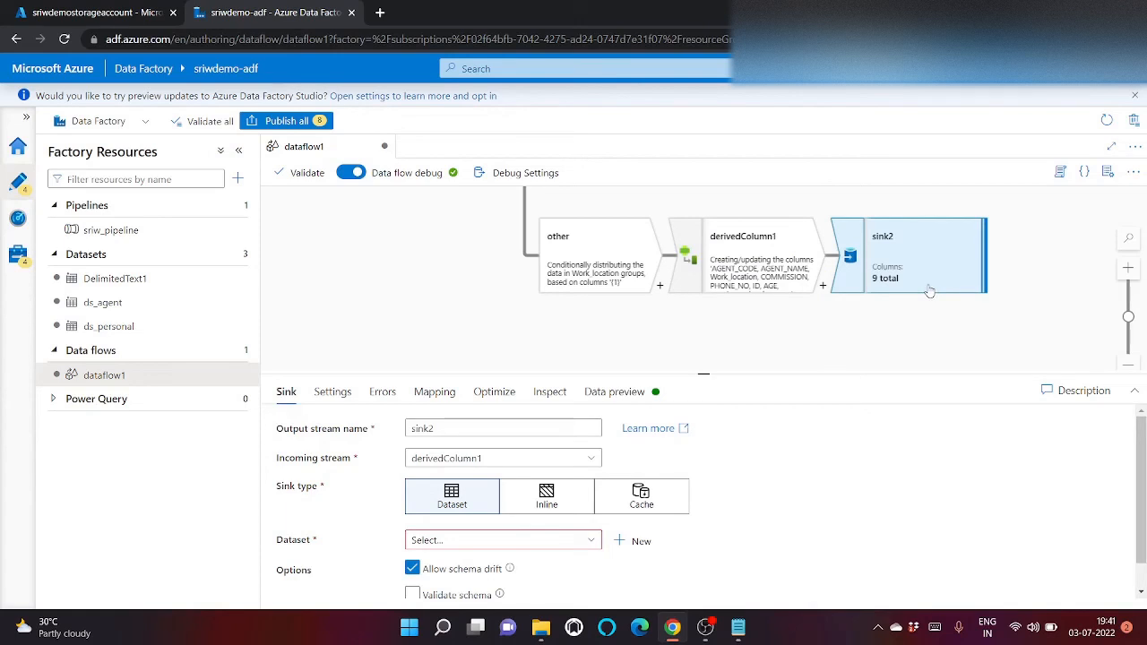
Start a new dataset for sink2 with Azure Blob Storage as the data store and DelimitedText as the format
scroll(928, 289, "up", 2)
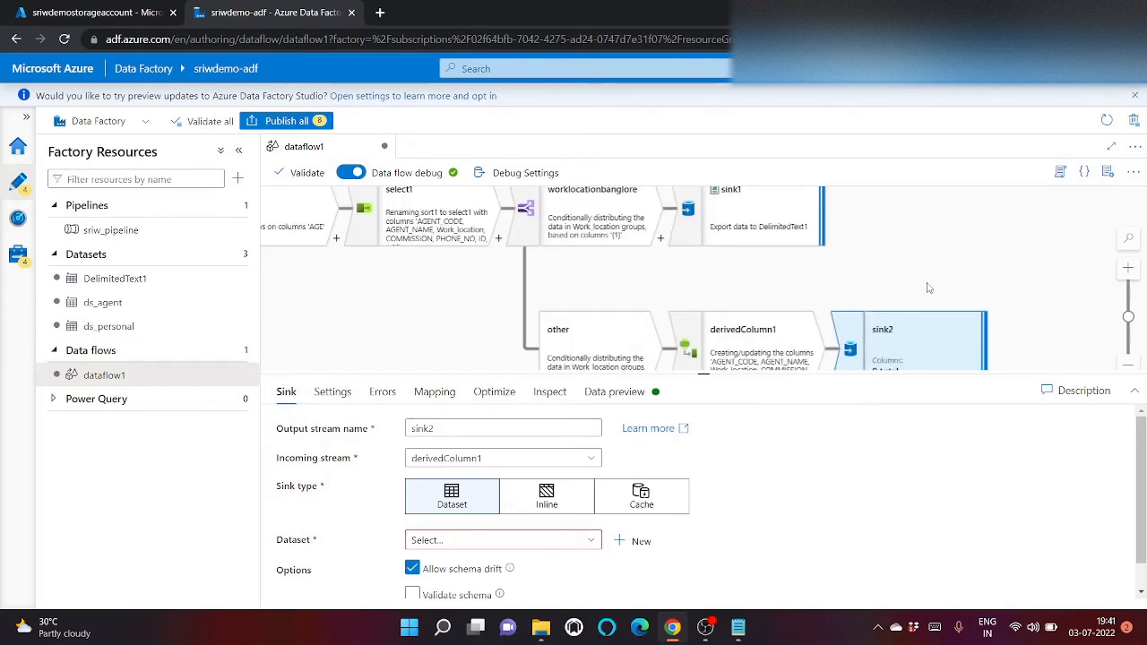
scroll(925, 287, "down", 2)
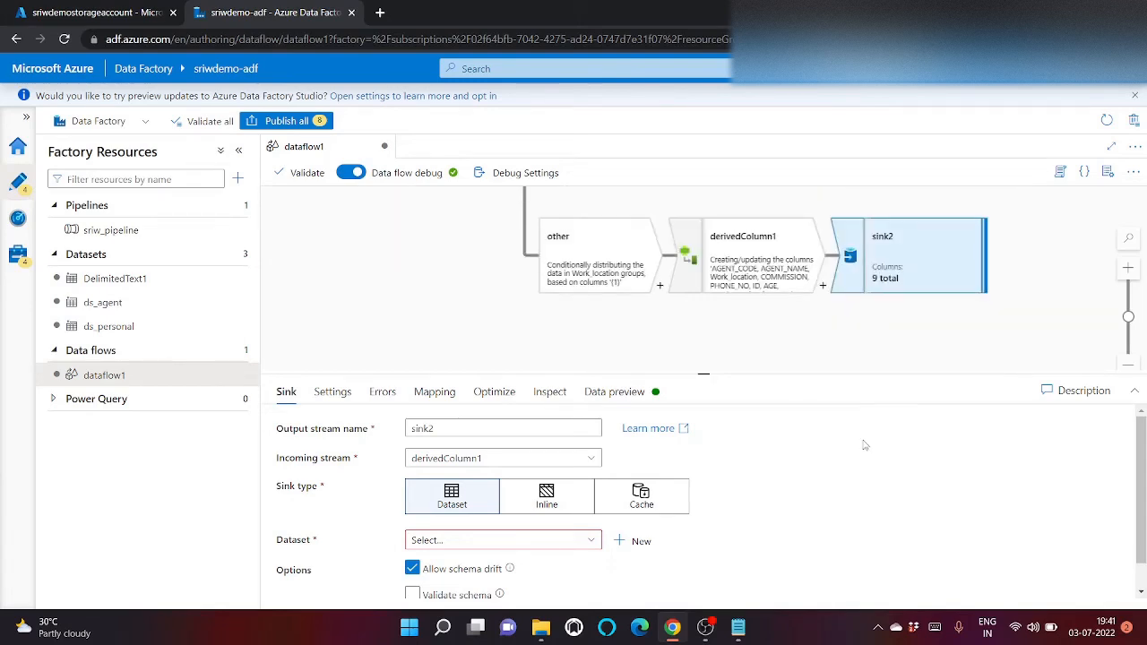
left_click(632, 541)
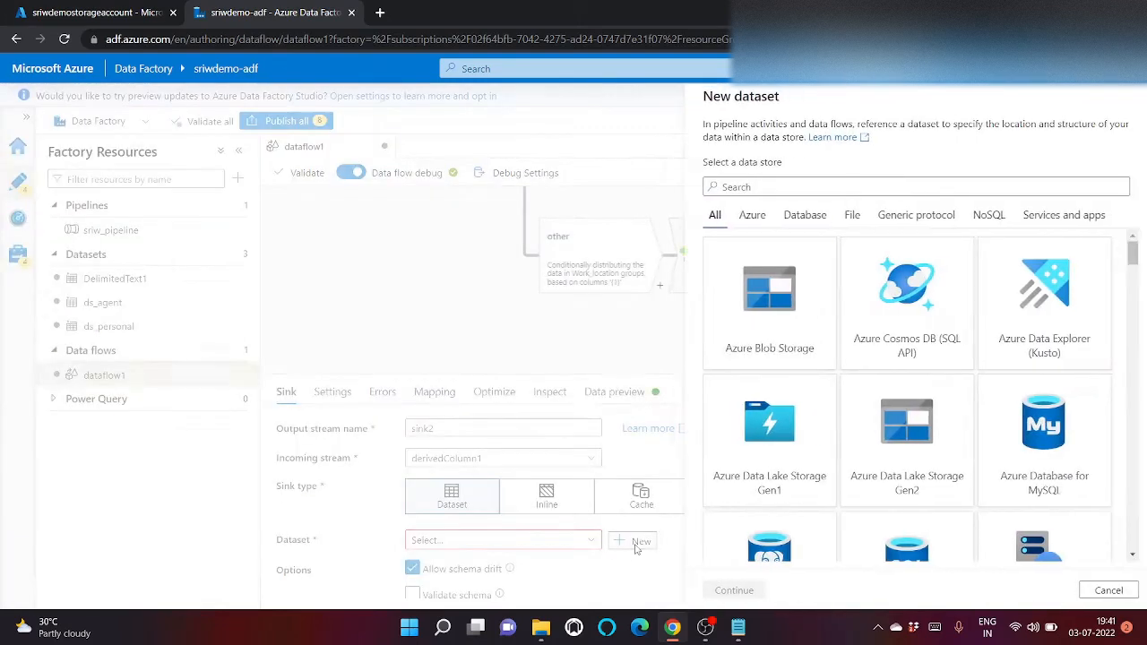
left_click(775, 354)
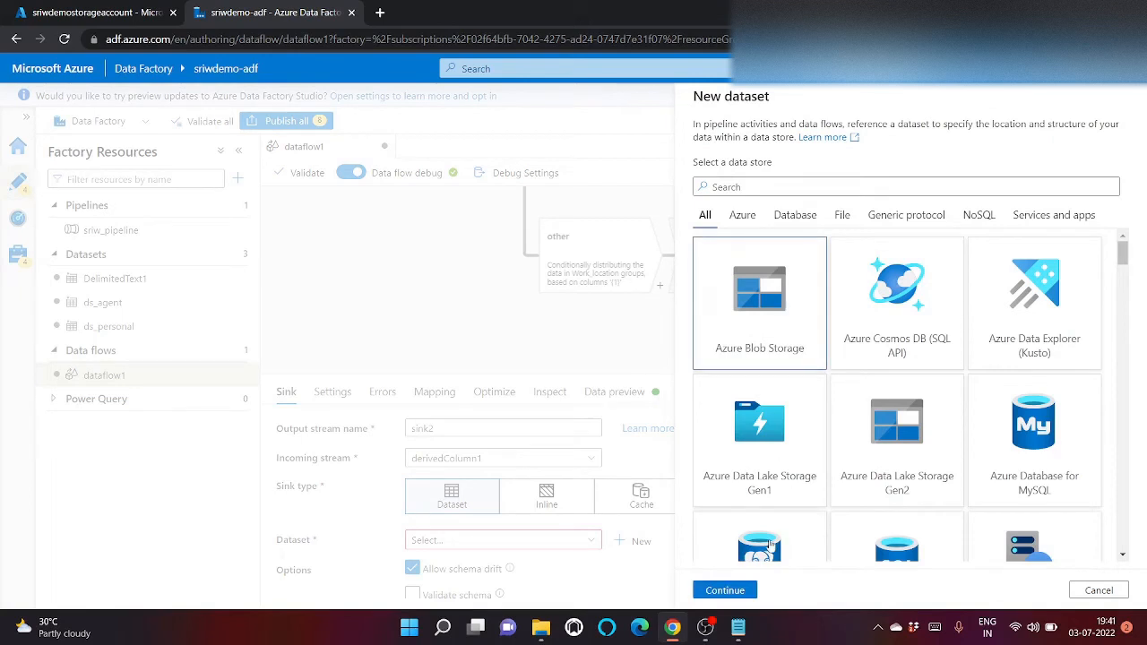
left_click(741, 592)
left_click(896, 224)
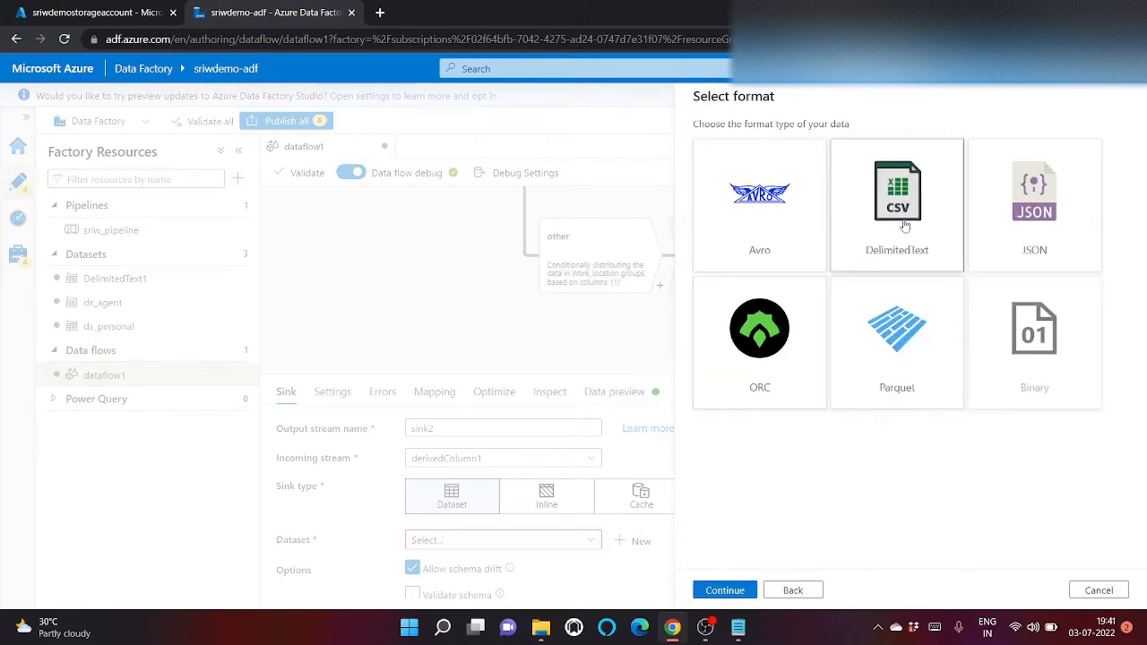
left_click(726, 590)
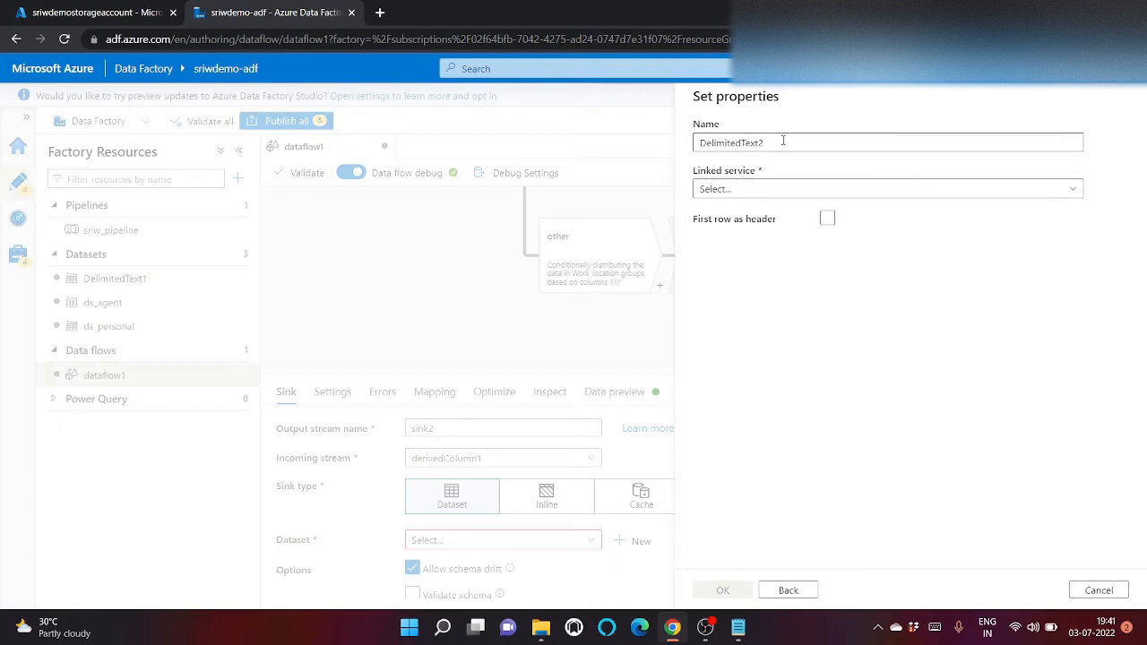
Link sink2's dataset to AzureBlobStorage1 and set its file path to the input container and output1 directory
left_click(767, 189)
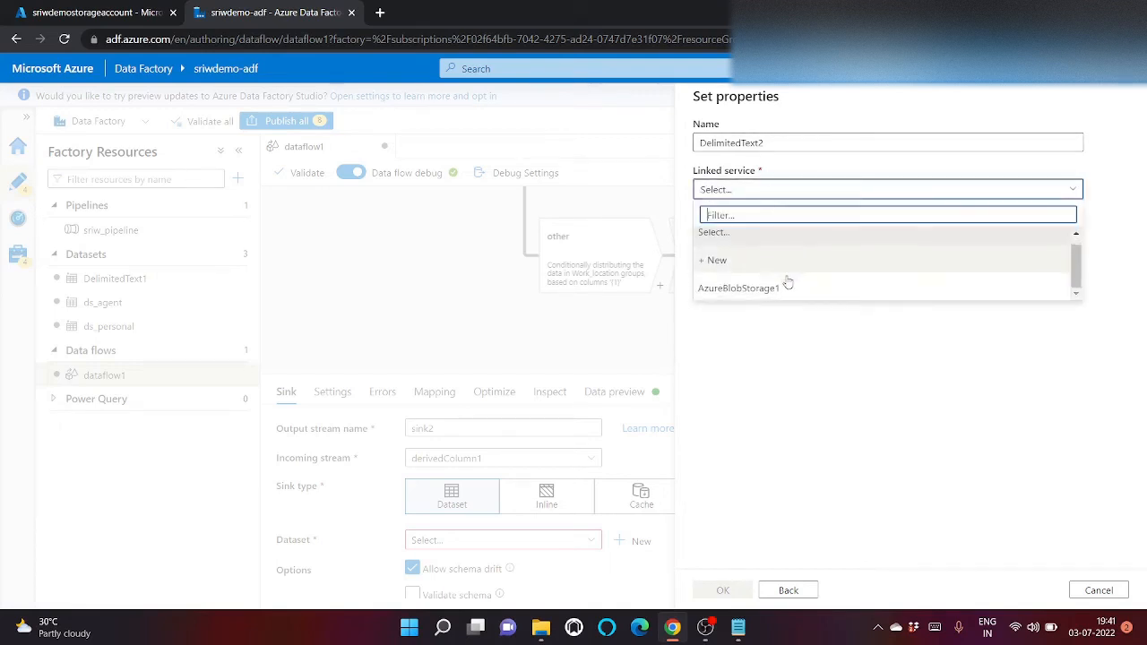
left_click(786, 282)
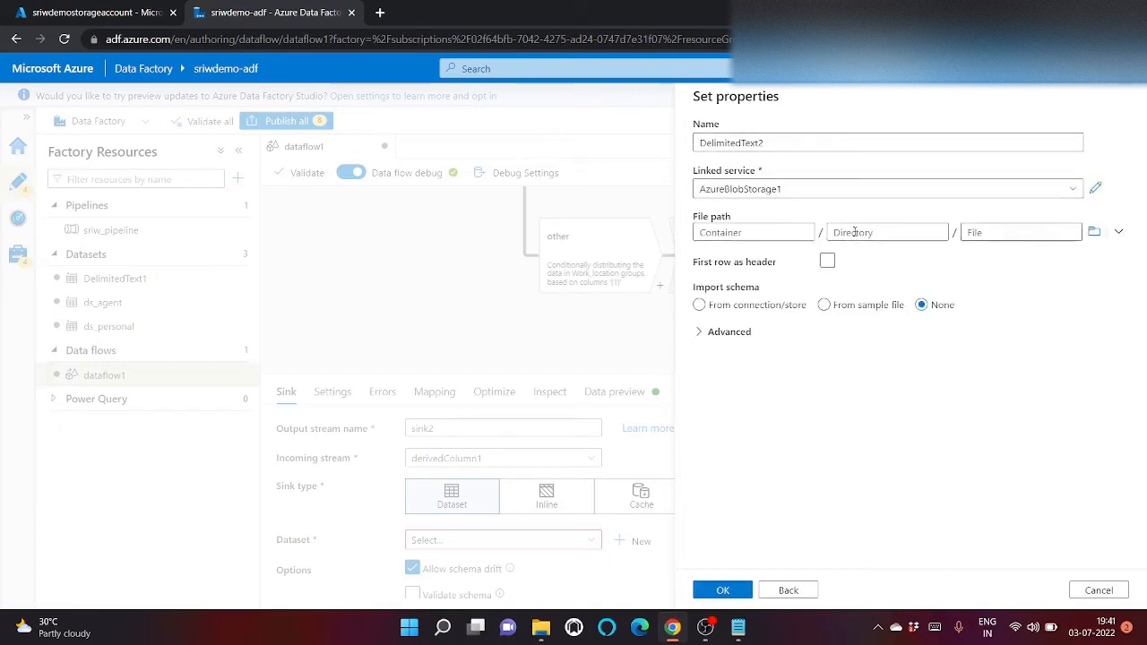
left_click(1094, 233)
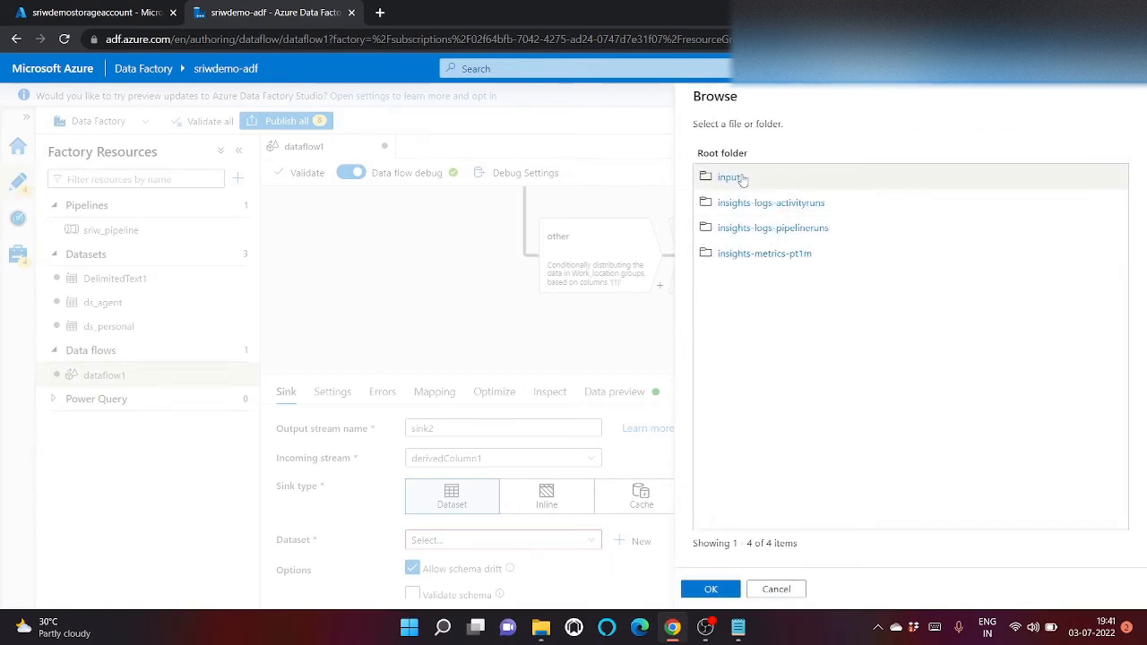
left_click(731, 178)
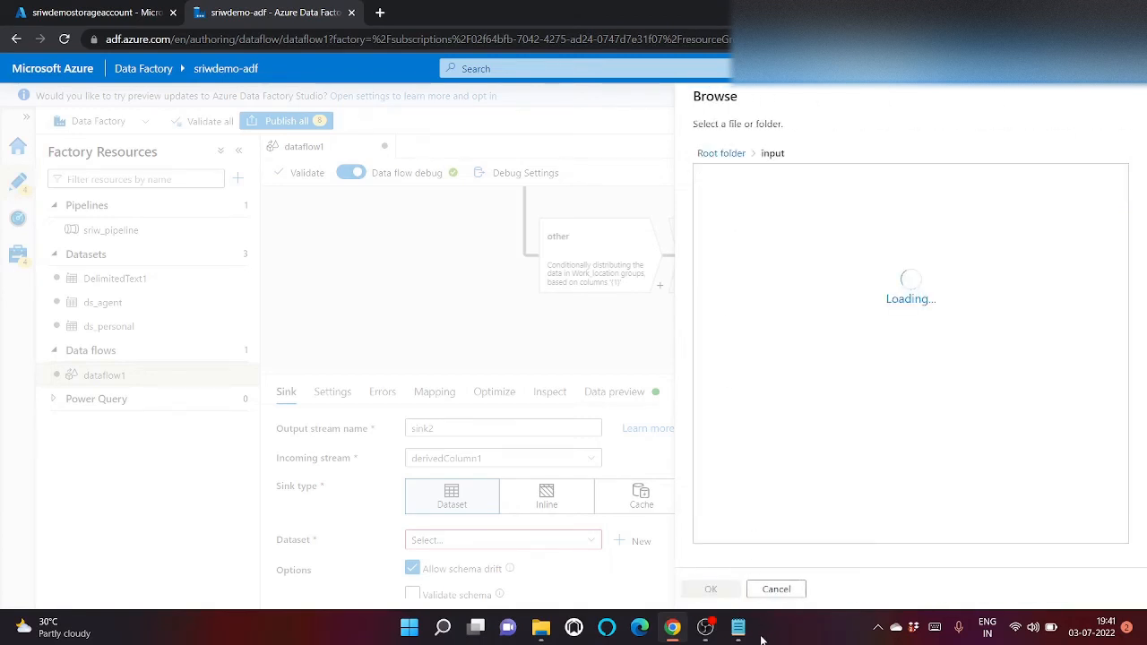
left_click(712, 588)
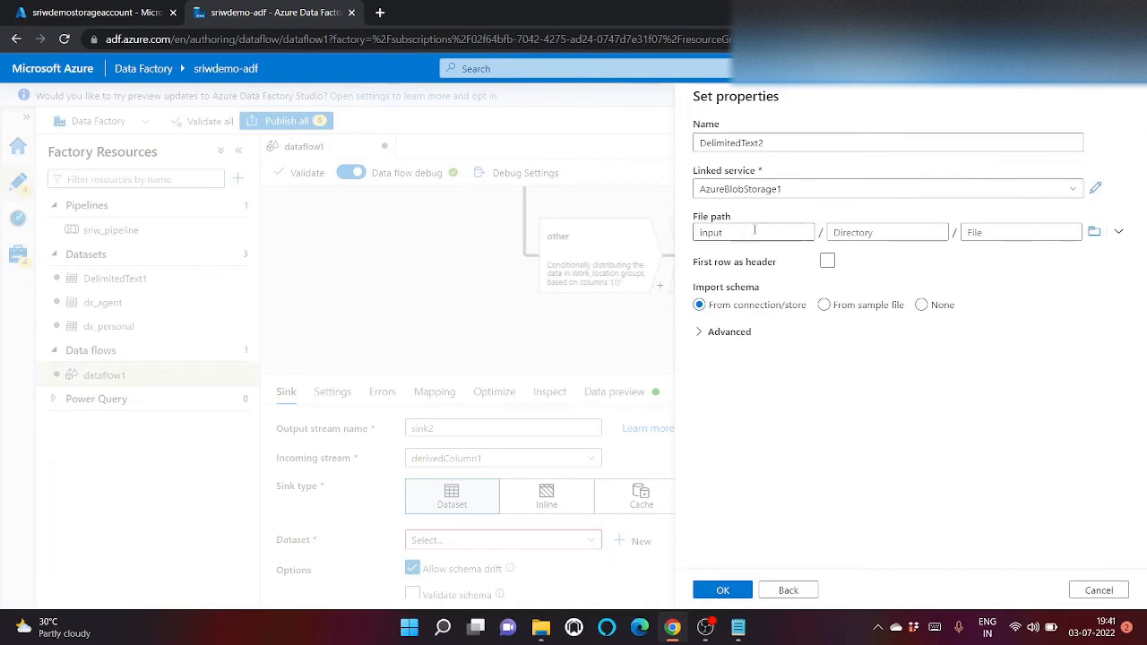
left_click(847, 232)
type("output1")
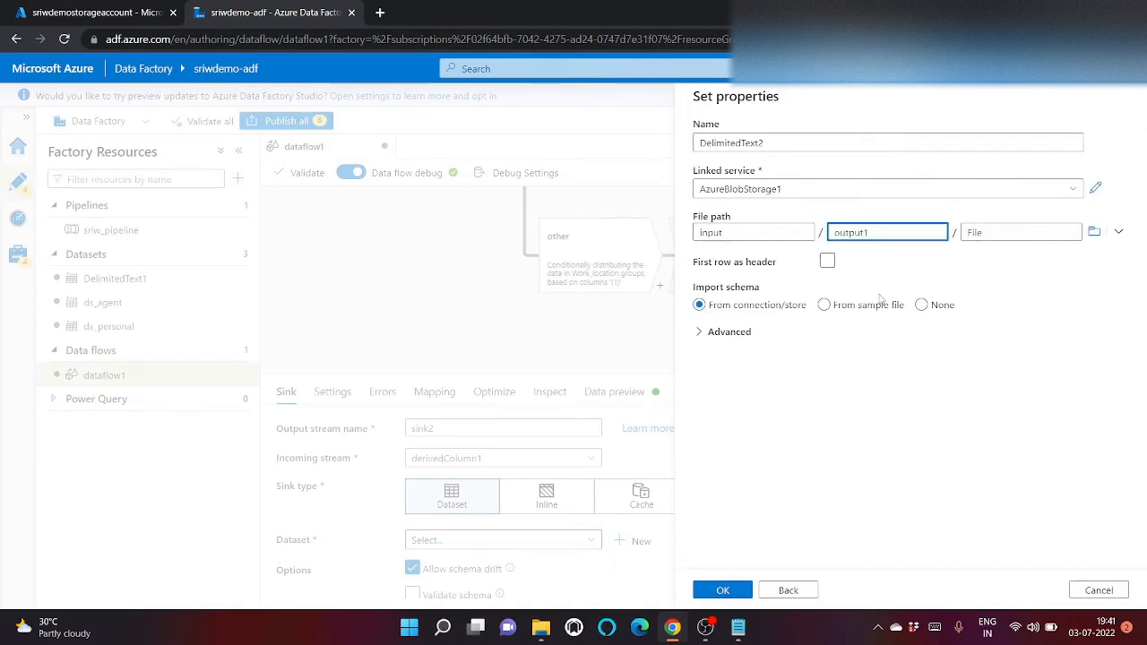
Treat the first row as header in sink2's dataset, set schema import to None, and create the dataset
left_click(827, 261)
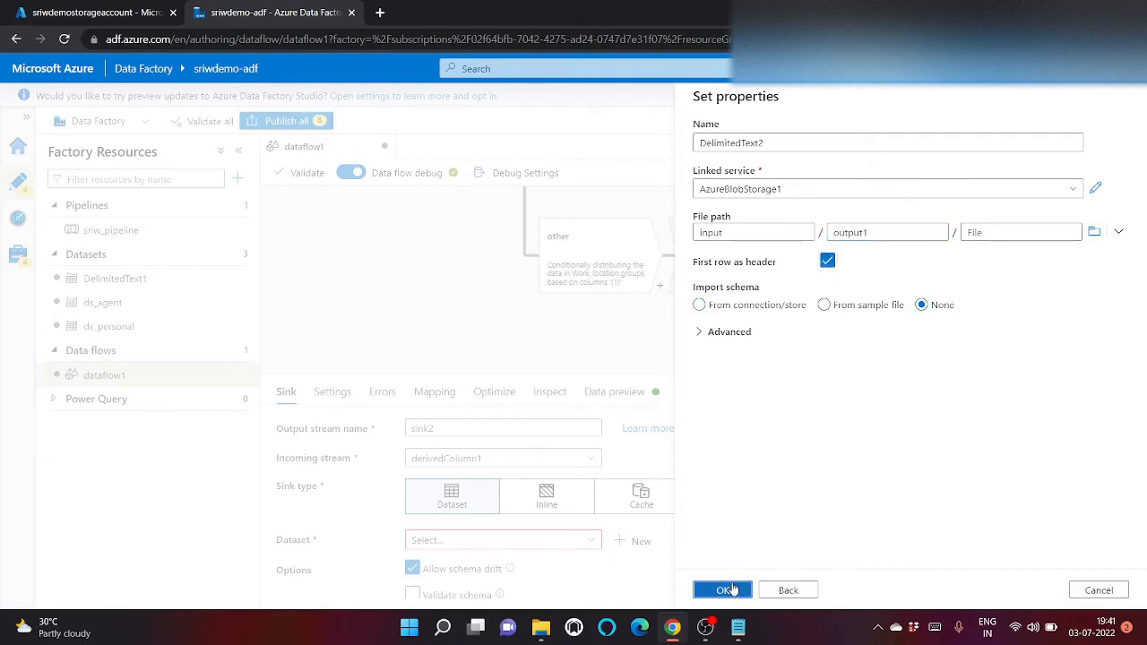
left_click(732, 590)
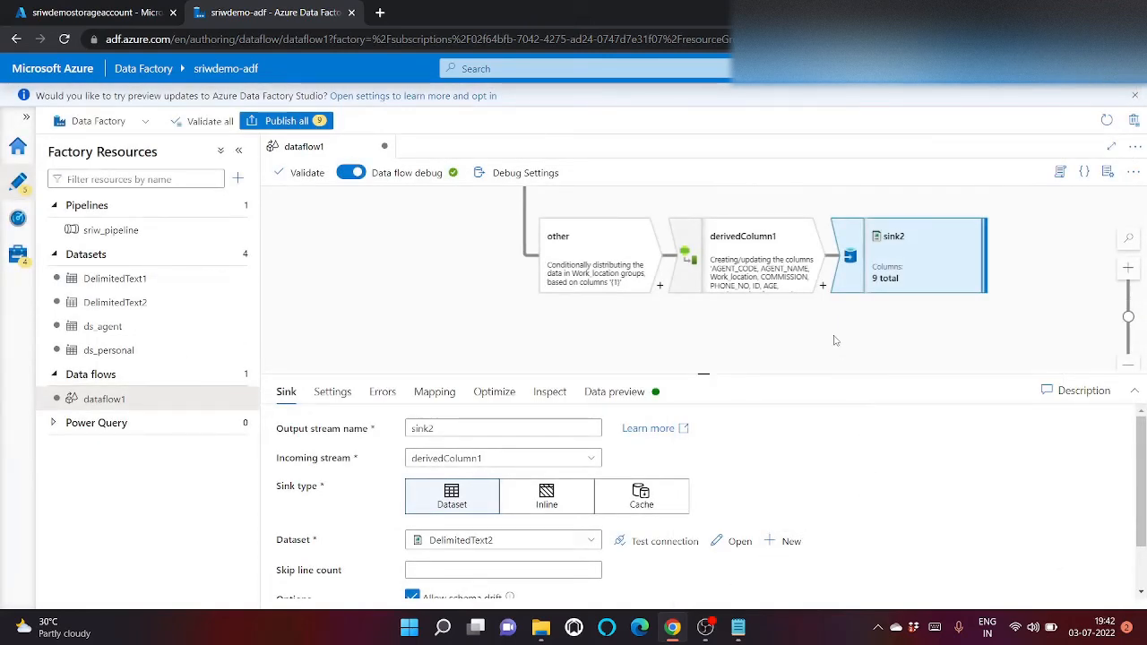
left_click_drag(409, 296, 726, 320)
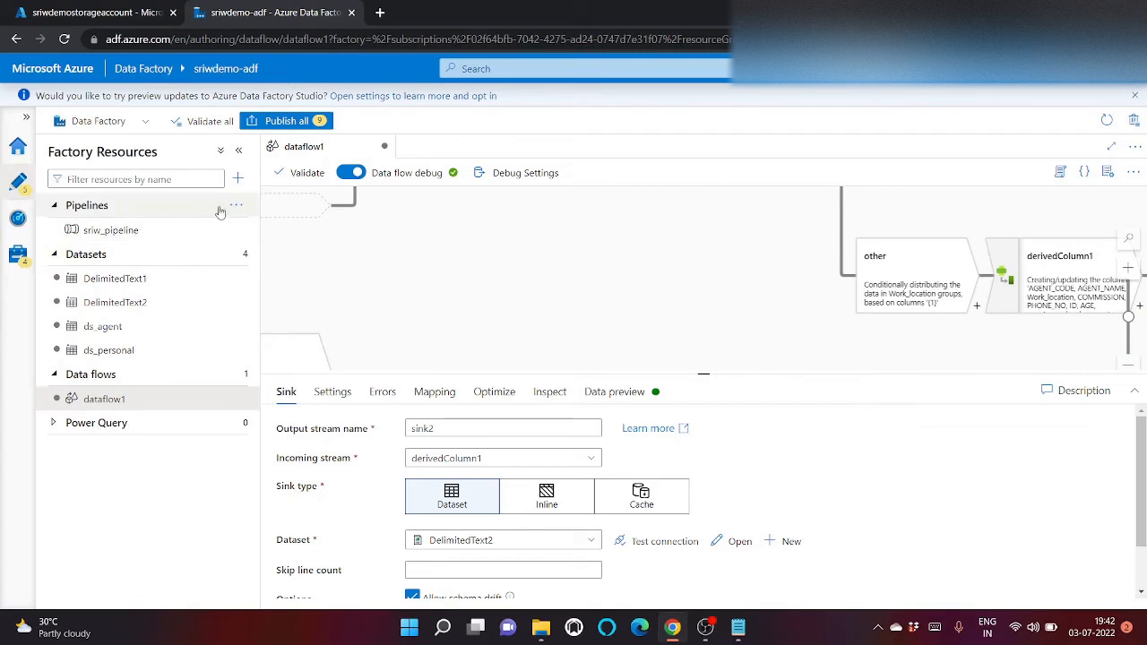
Create a new pipeline and add a Data flow activity to its canvas
left_click(235, 205)
left_click(268, 229)
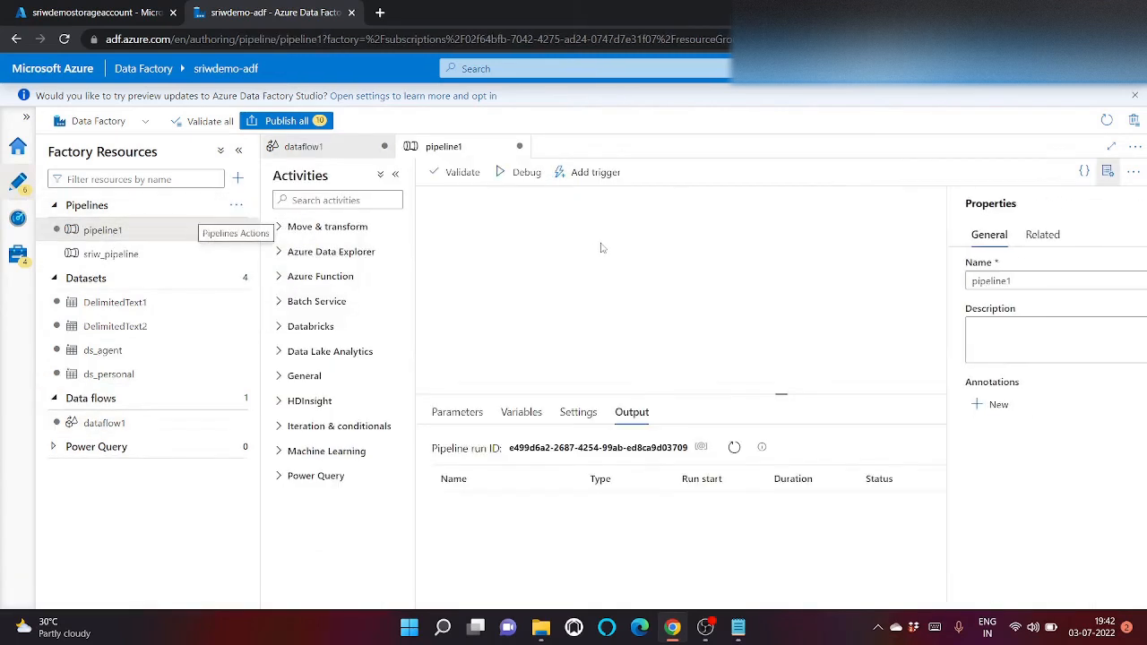
left_click(1107, 171)
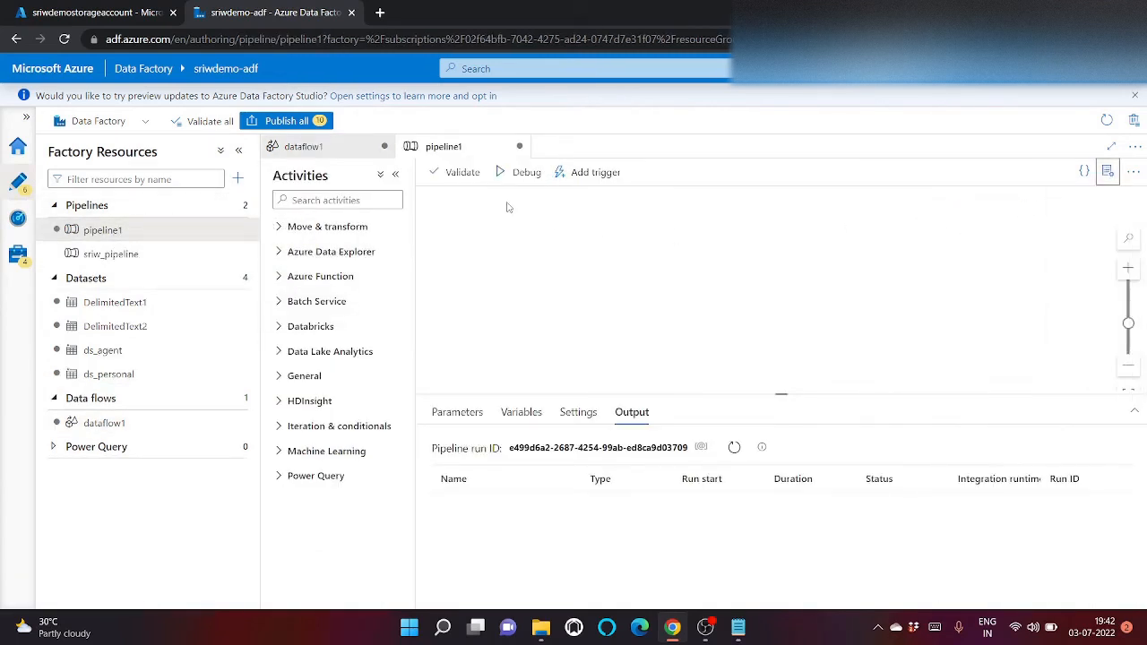
left_click(361, 201)
type("da")
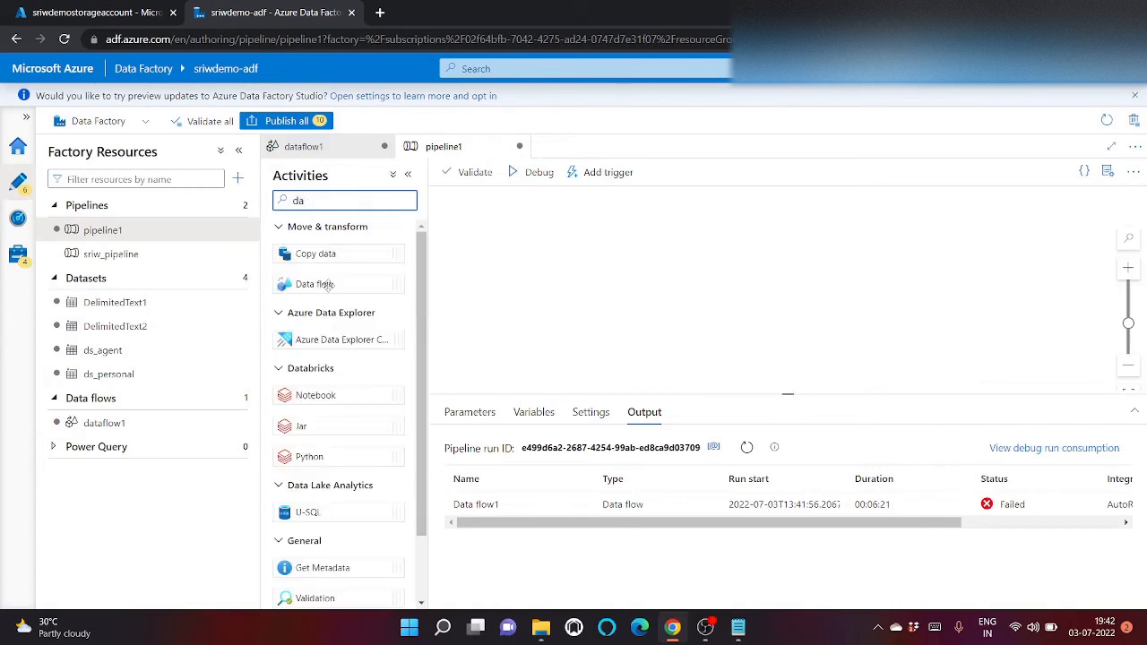
left_click_drag(325, 284, 701, 267)
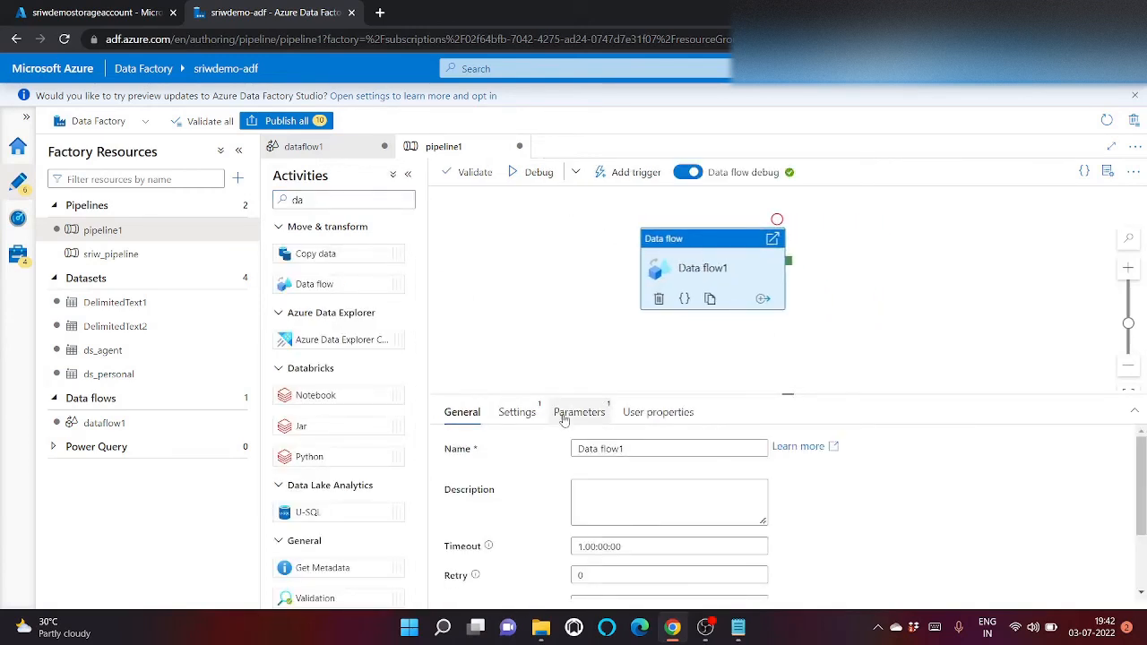
Set the Data flow activity to run dataflow1 and start a debug run of the pipeline
left_click(517, 412)
left_click(629, 452)
left_click(630, 521)
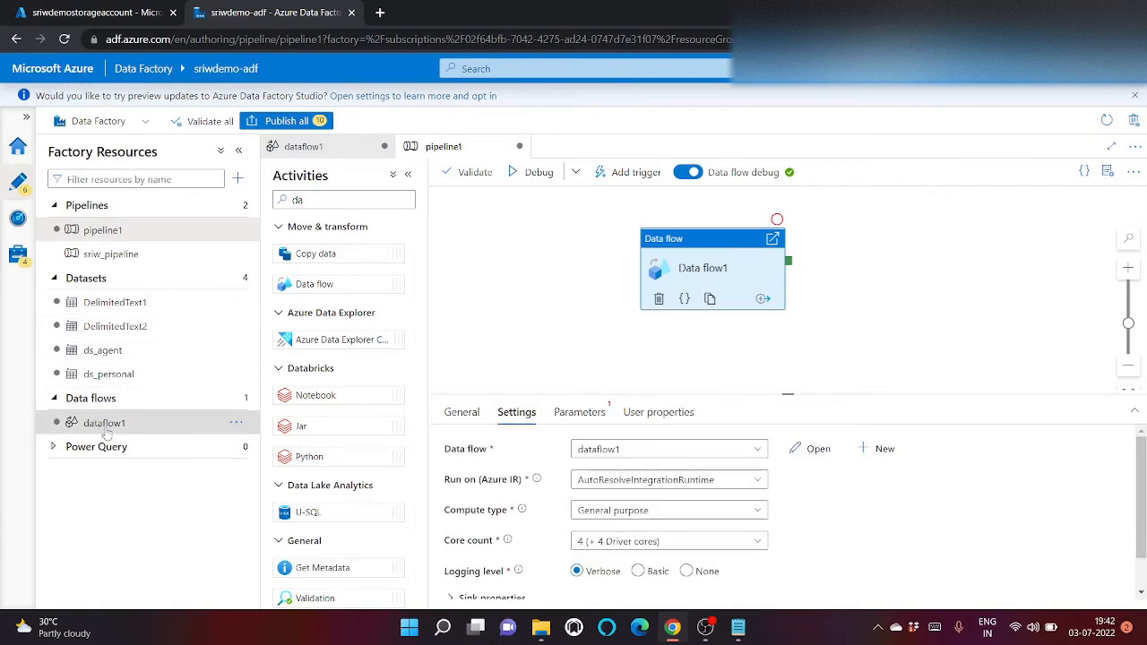
scroll(576, 481, "down", 1)
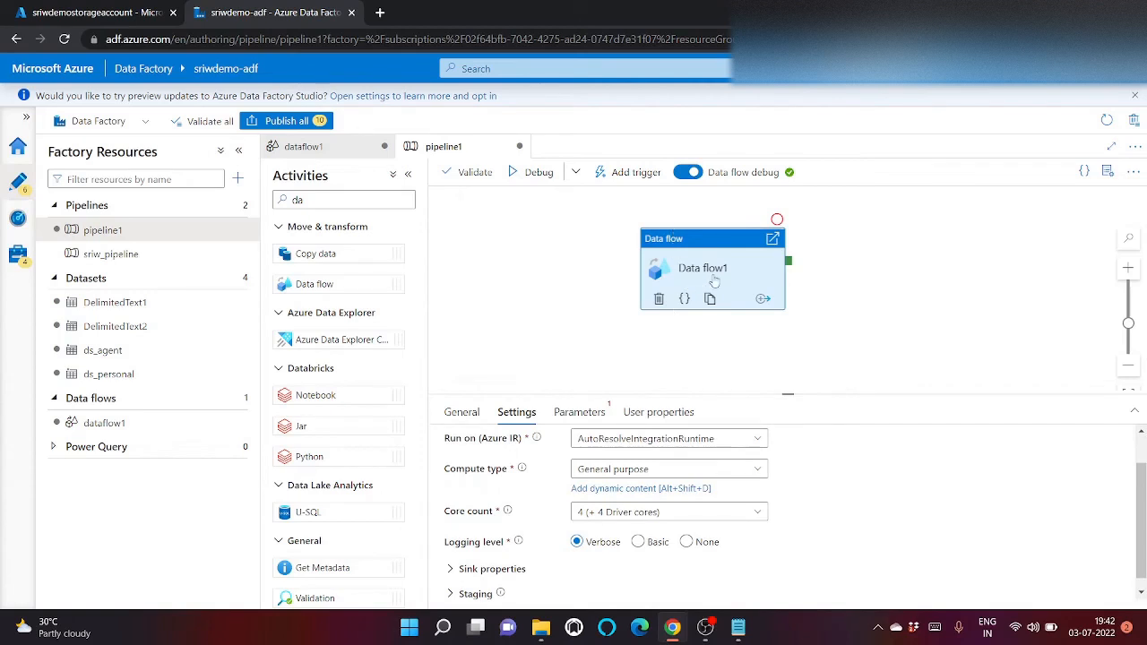
left_click_drag(714, 281, 621, 276)
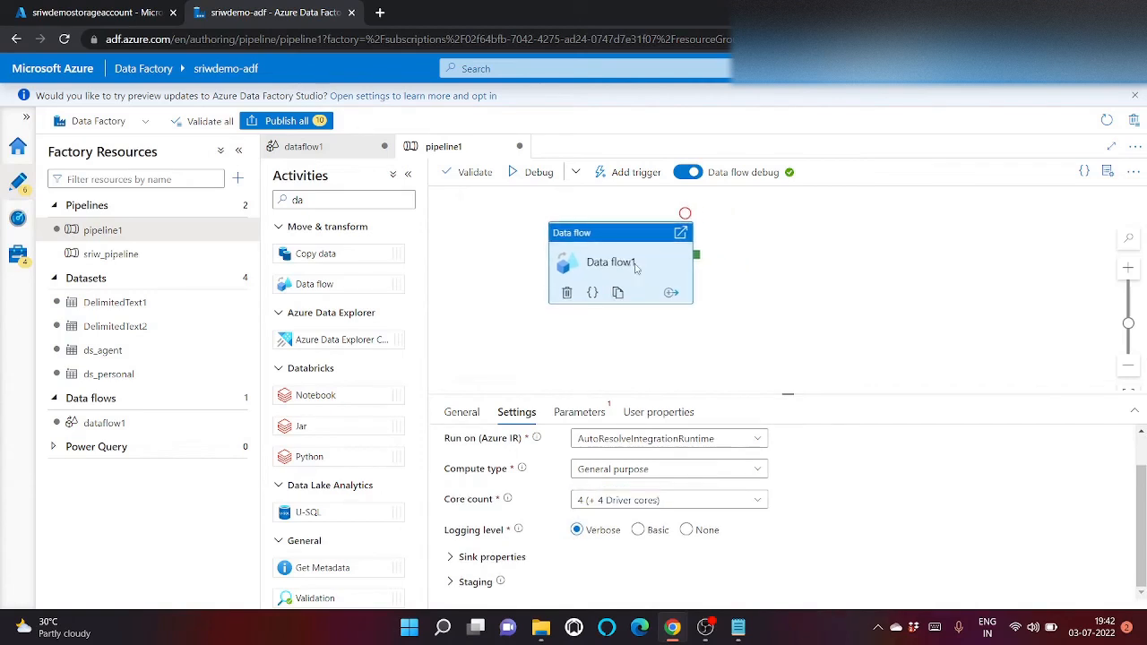
left_click(531, 176)
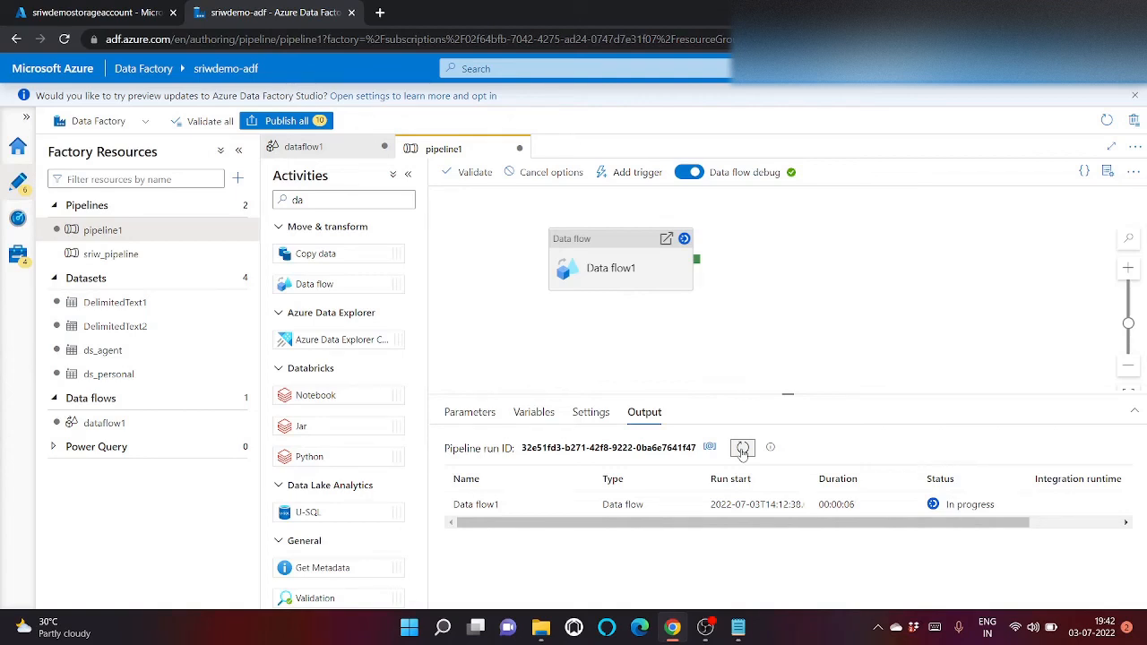
left_click_drag(949, 526, 832, 546)
Switch to the storage account and examine the files in the input container's output and output1 folders
left_click(55, 7)
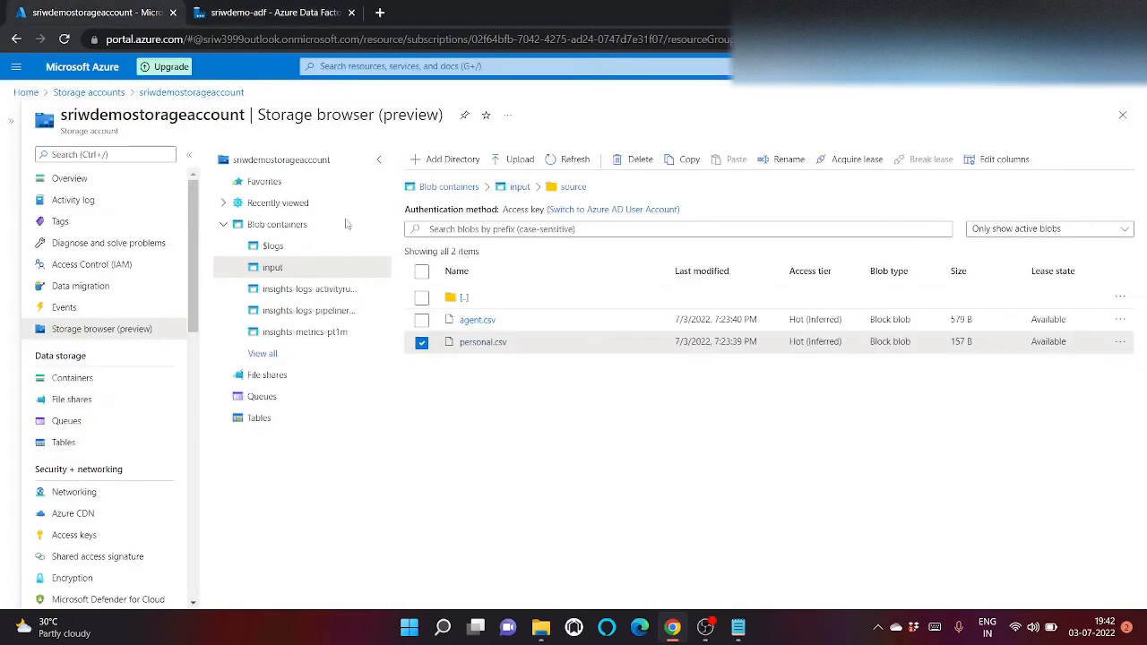
left_click(520, 187)
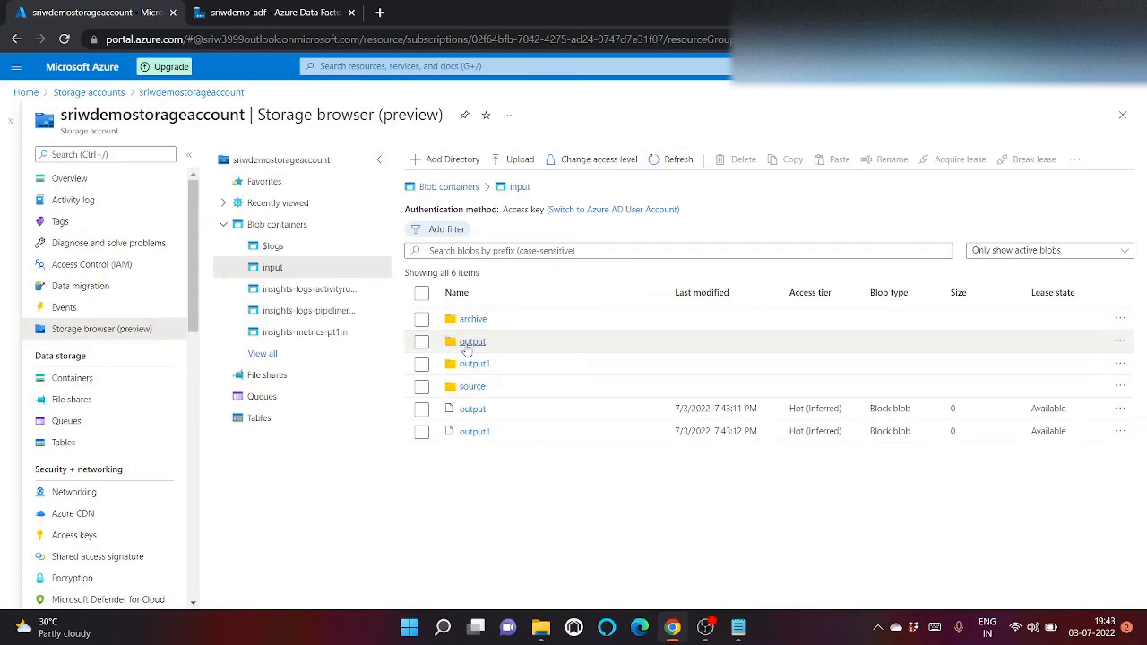
left_click(472, 342)
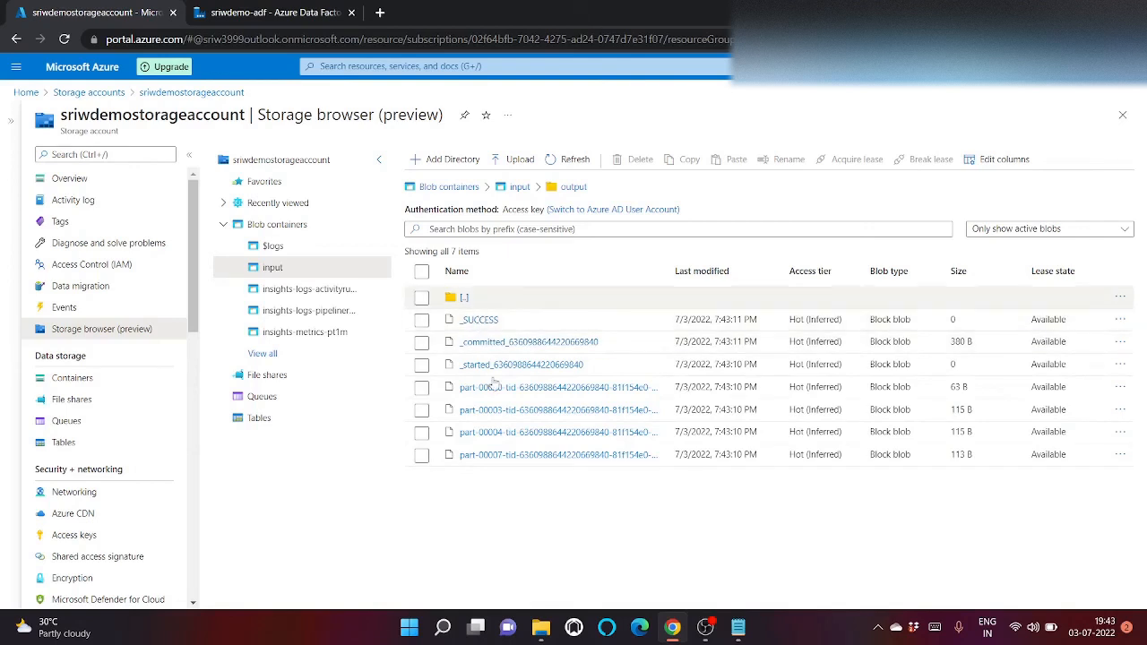
left_click_drag(475, 320, 523, 493)
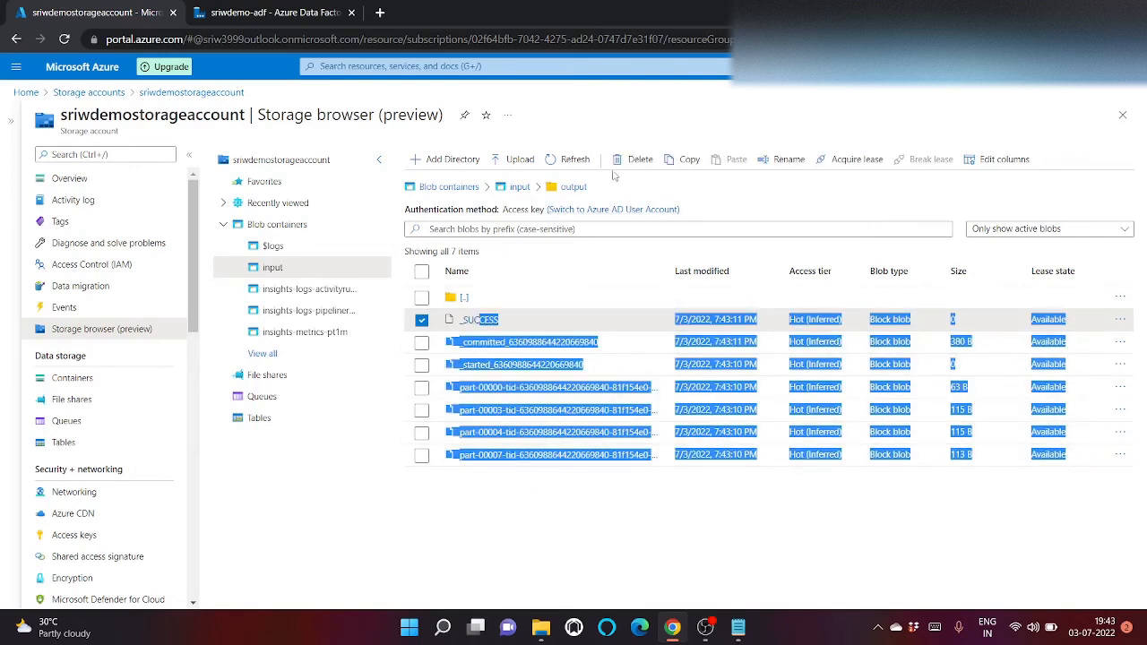
left_click(520, 187)
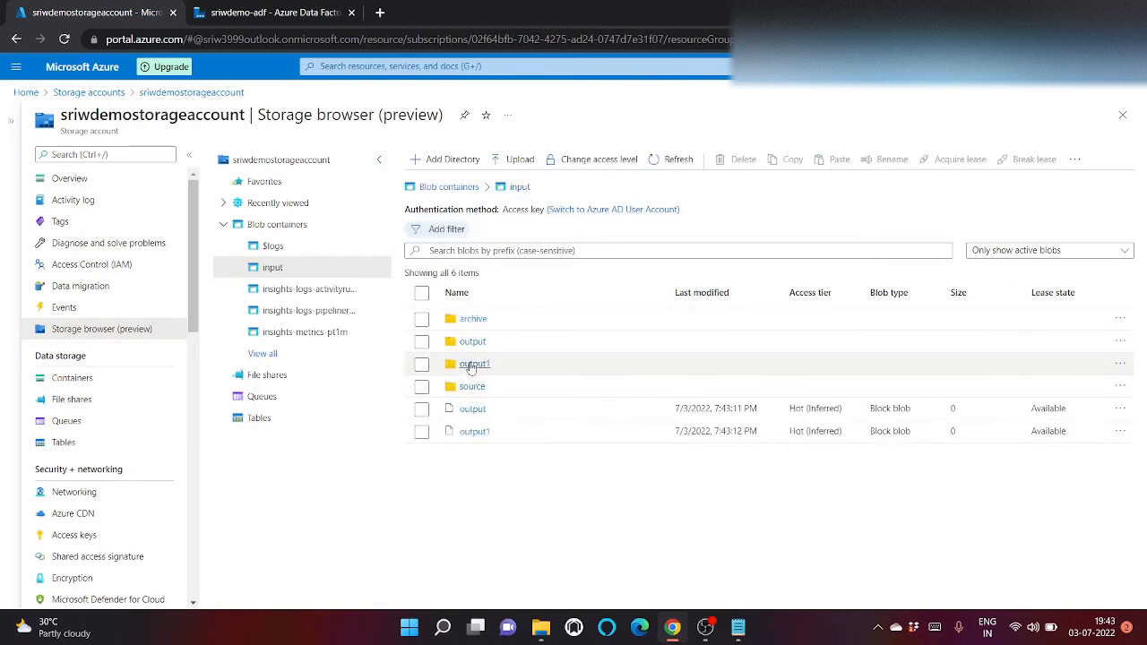
left_click(472, 363)
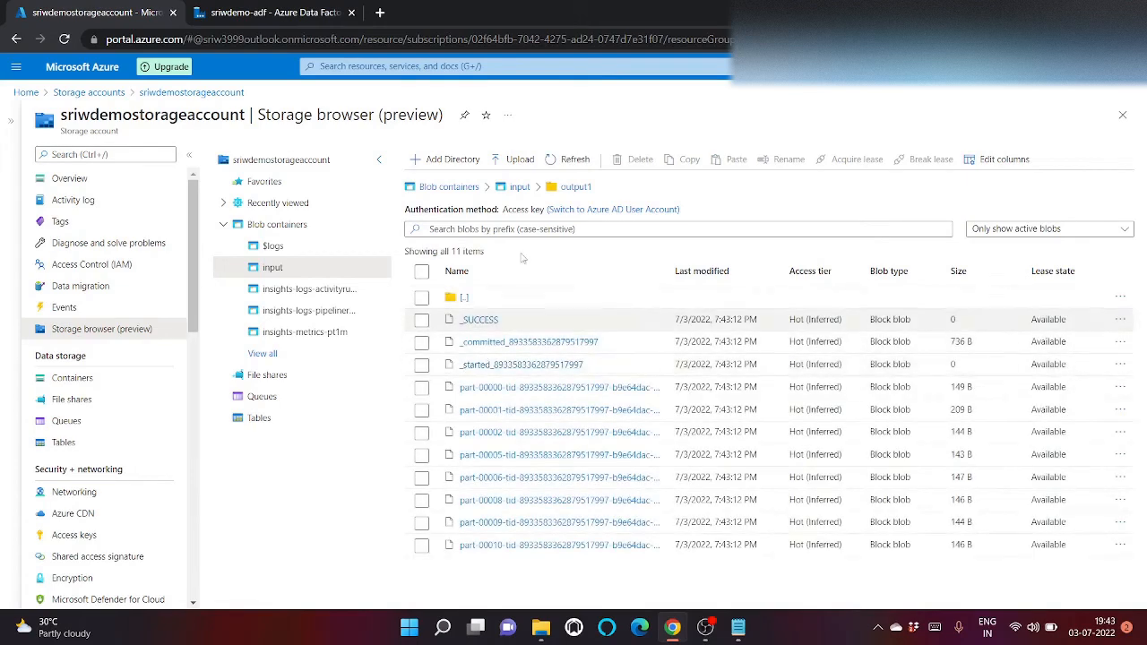
Return to Data Factory and examine the Data flow1 run details for both sinks
key("ctrl+Tab")
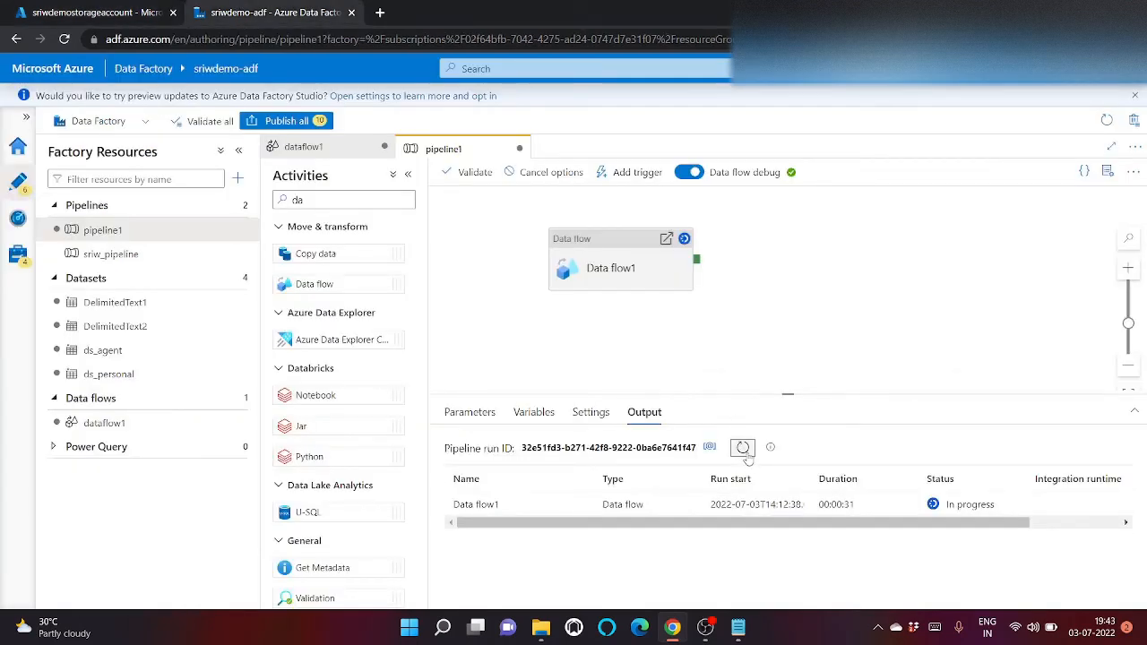
left_click(581, 507)
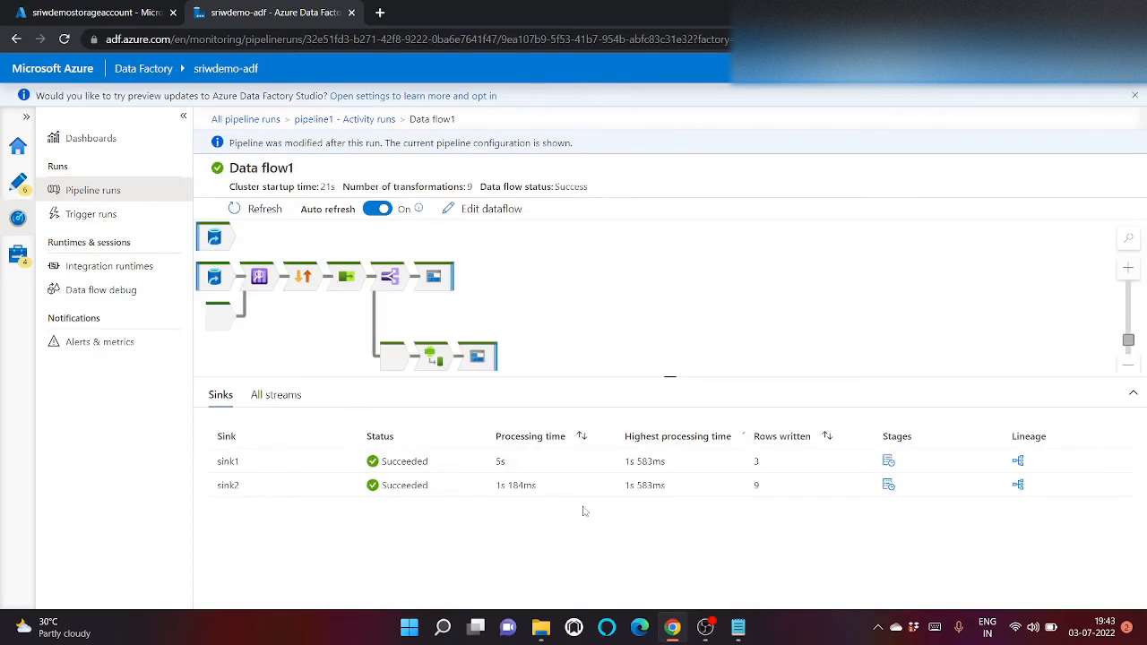
left_click_drag(479, 344, 820, 324)
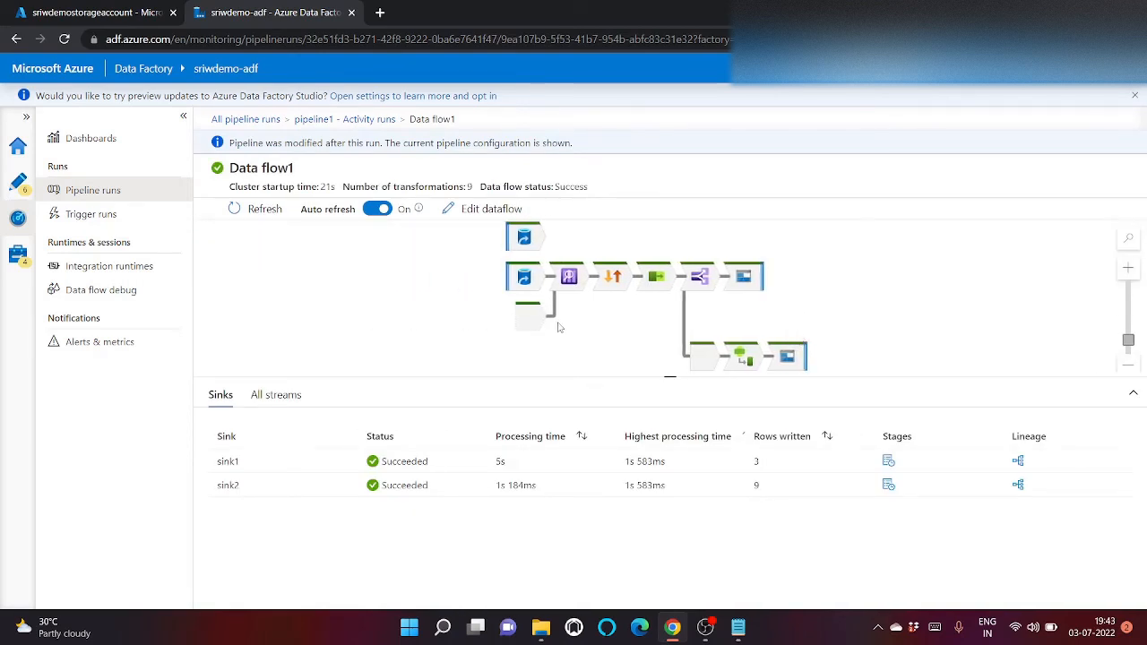
Switch back to the storage account and mark the parent entry, status files and part-00000 file in output1 for review
left_click(107, 12)
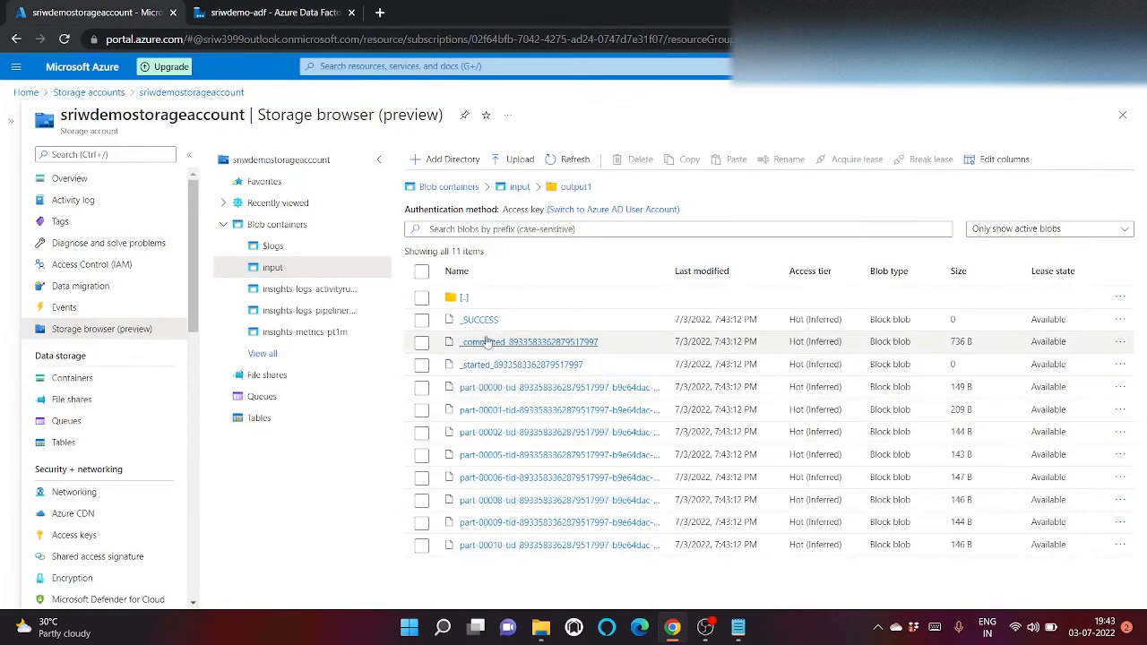
left_click(421, 296)
left_click(421, 319)
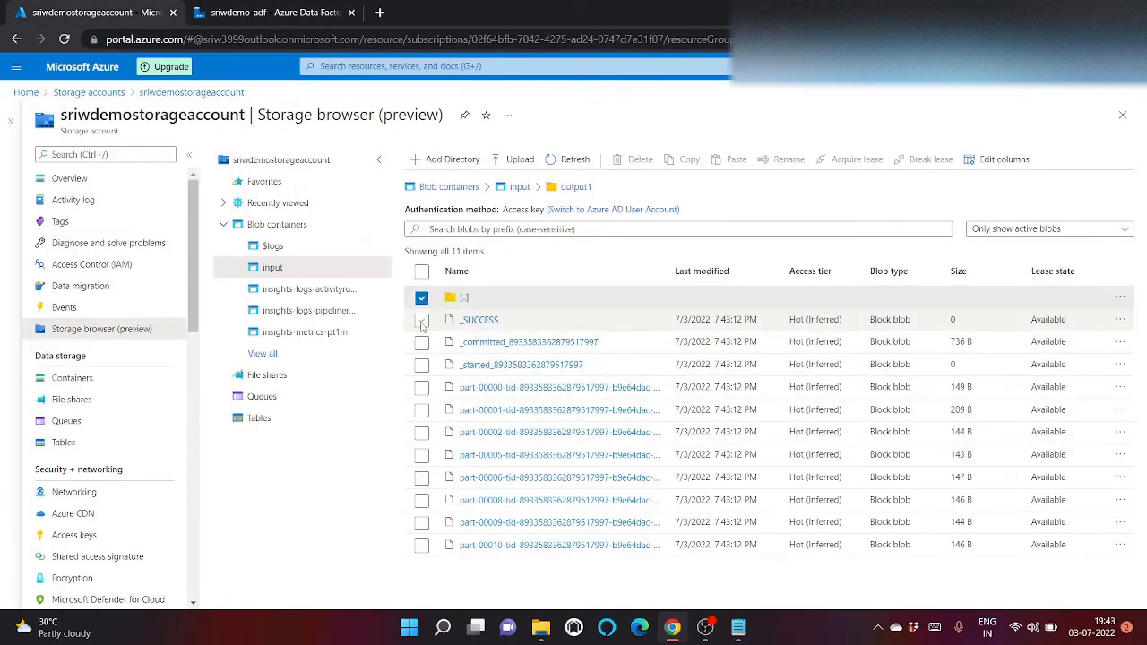
left_click(421, 342)
left_click(421, 387)
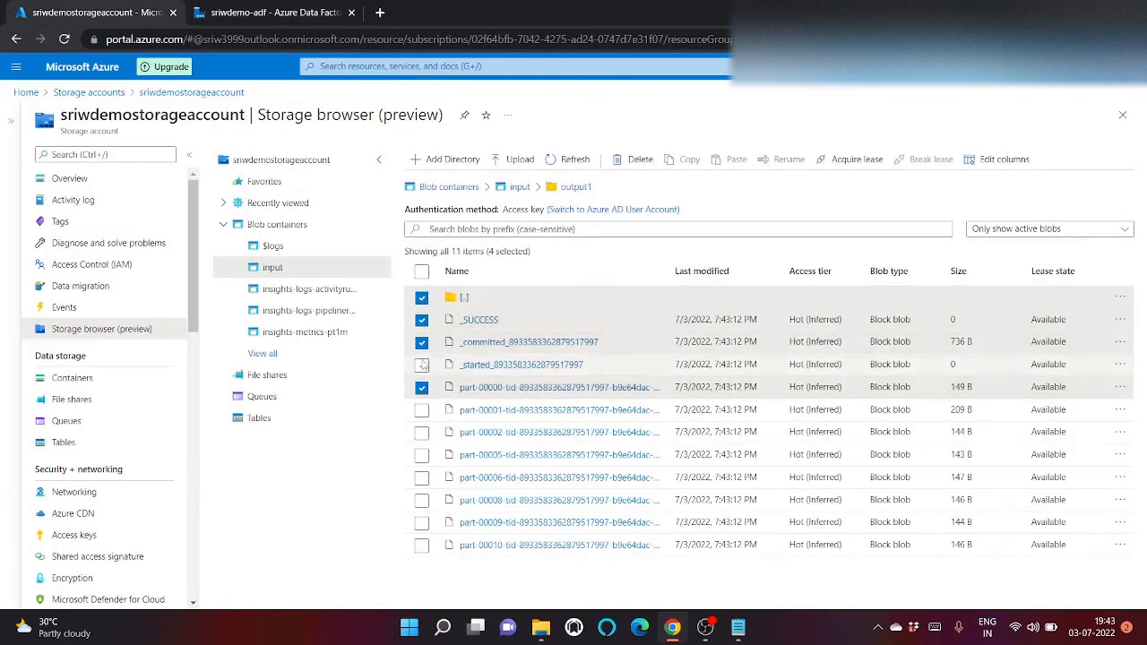
left_click(421, 365)
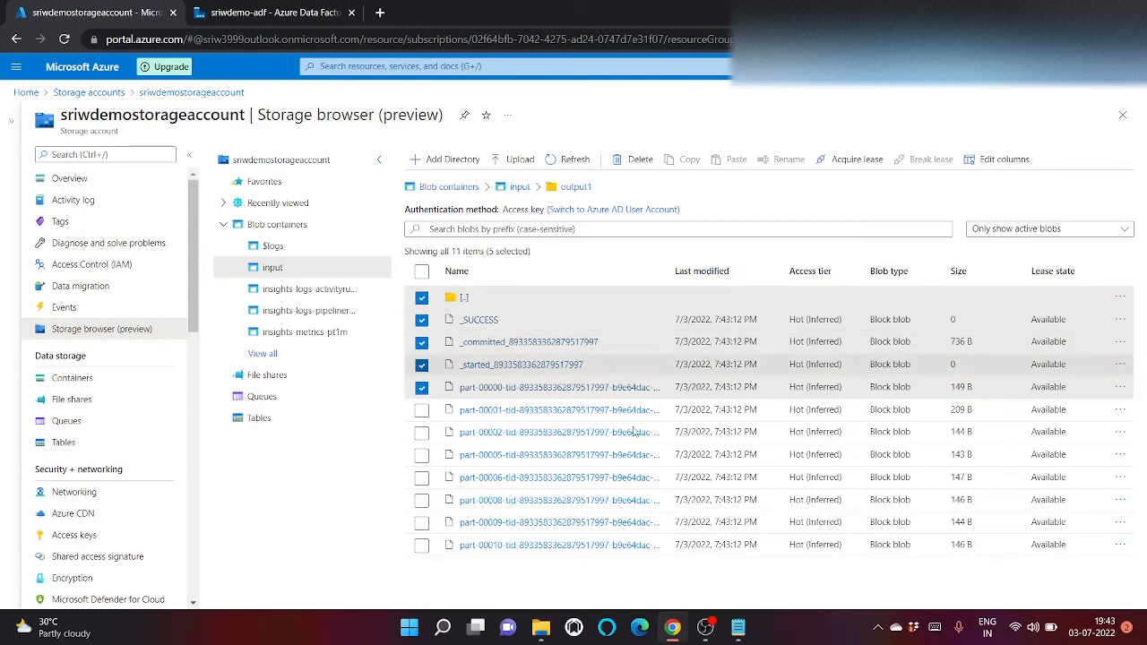
Return to dataflow1 in Data Factory and set sink1's partition option to Single partition
left_click(318, 9)
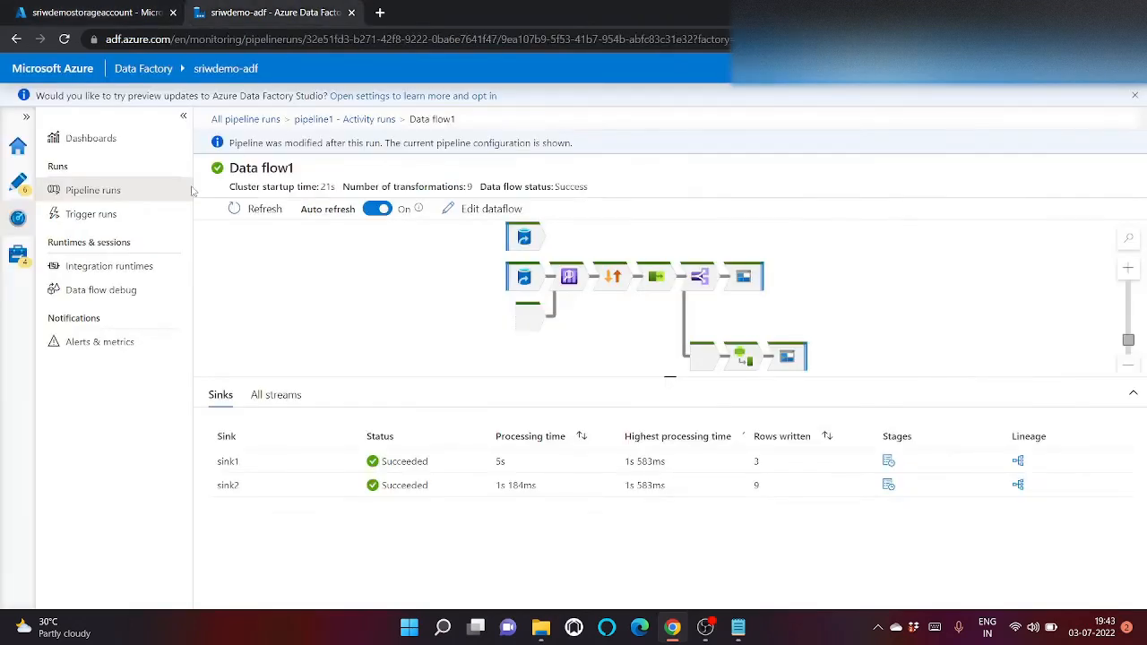
left_click(17, 182)
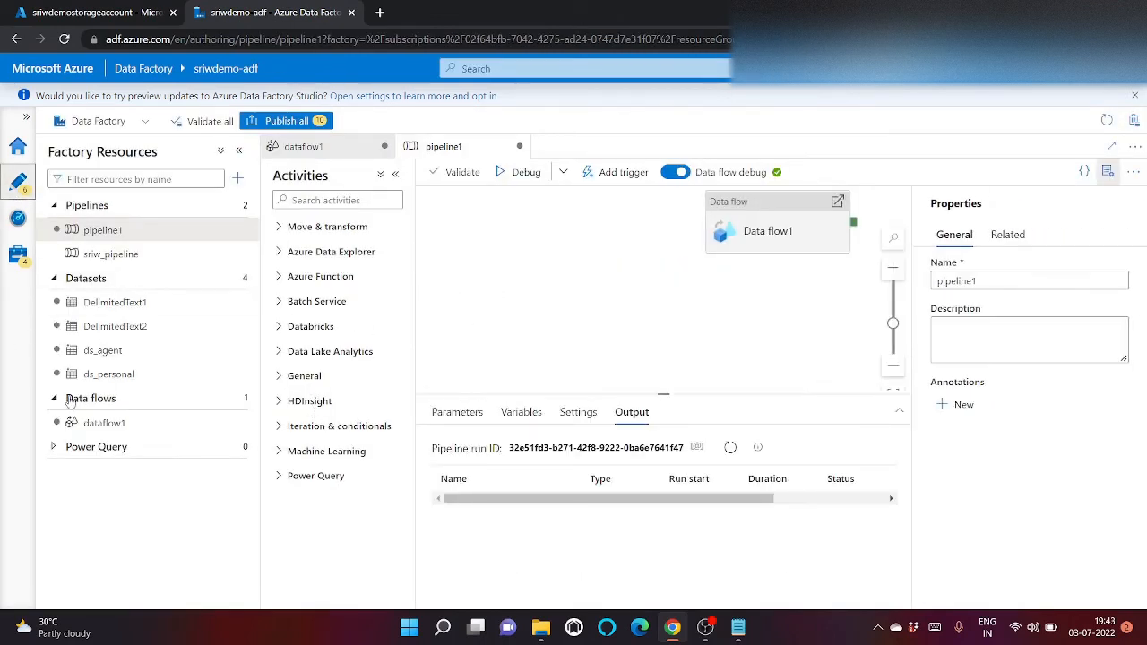
left_click(116, 425)
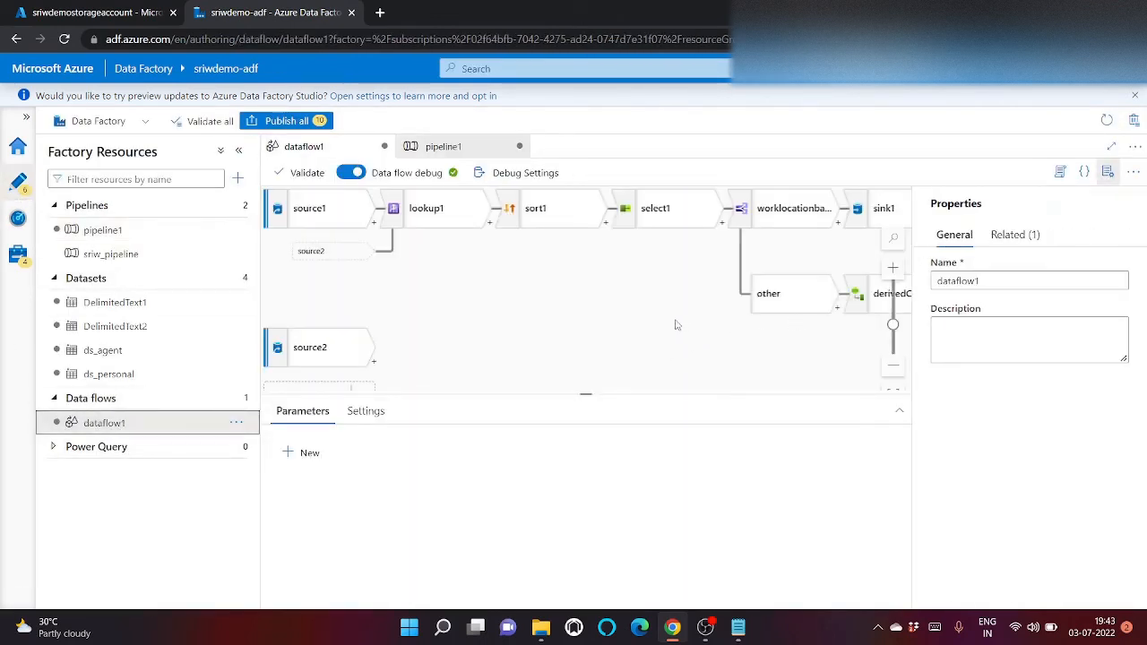
left_click(1105, 174)
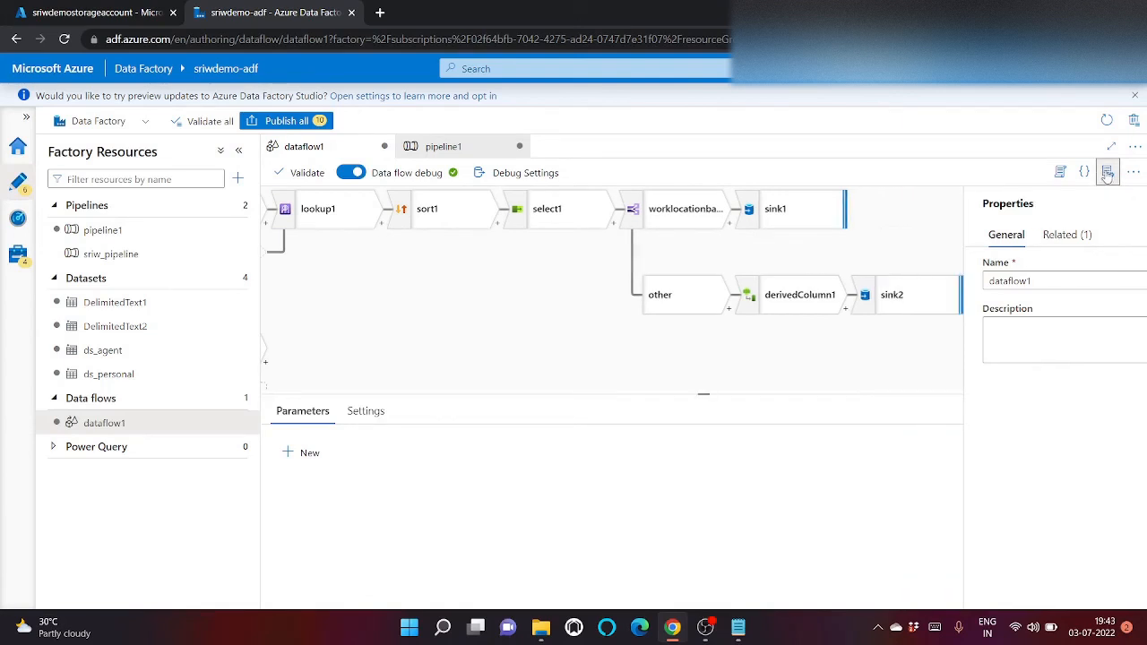
left_click(806, 209)
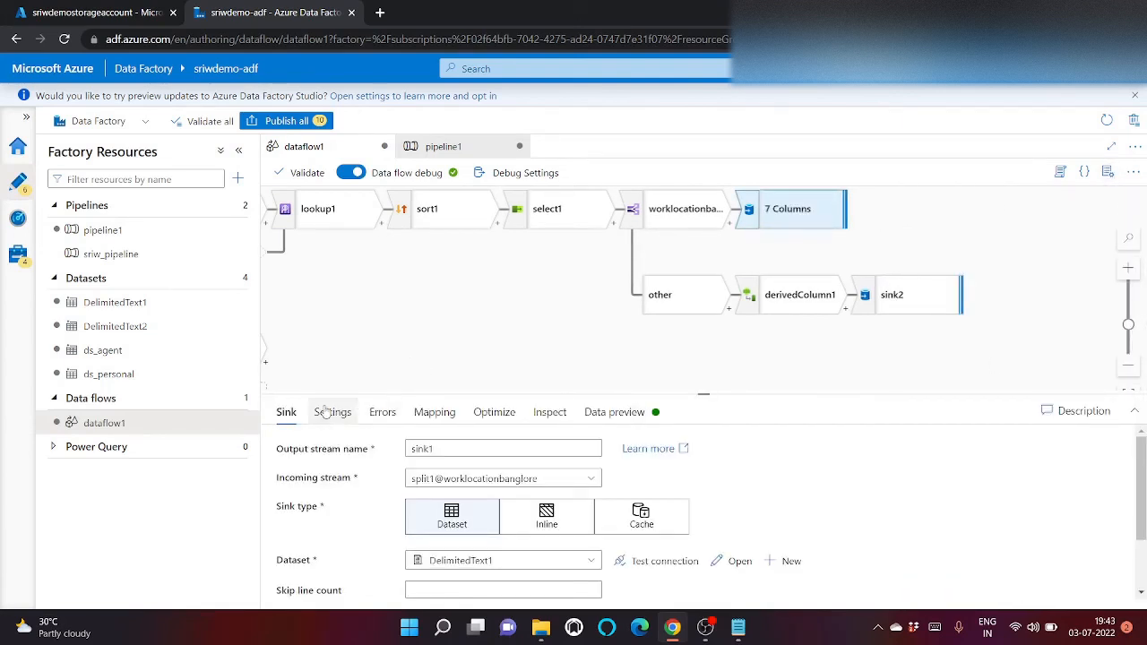
left_click(494, 412)
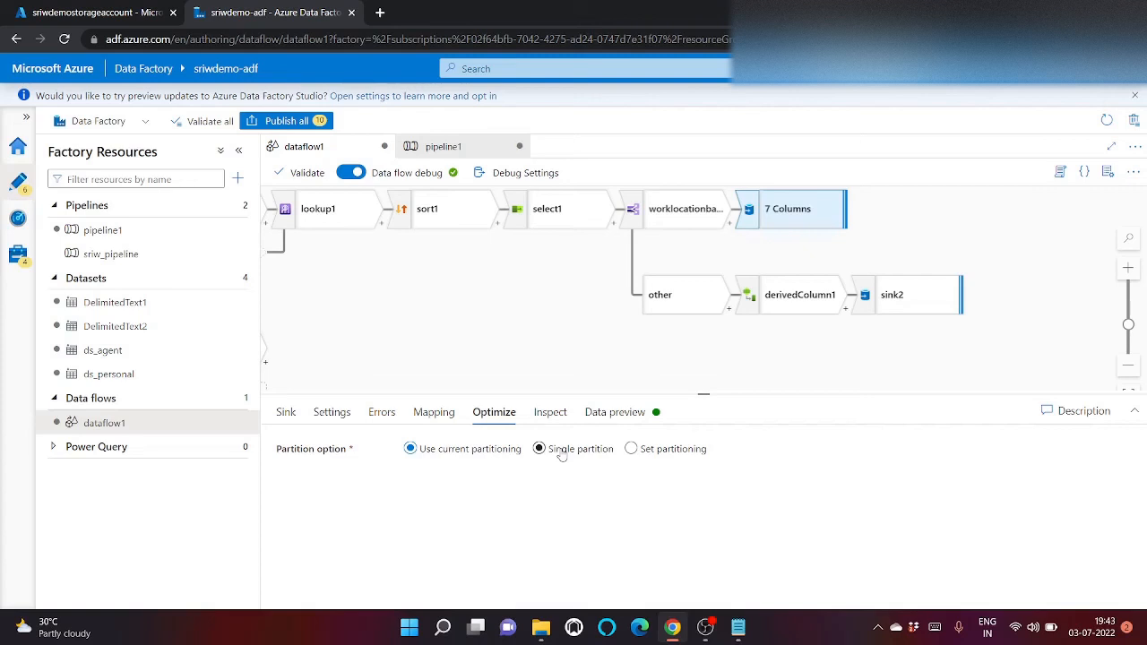
left_click(540, 449)
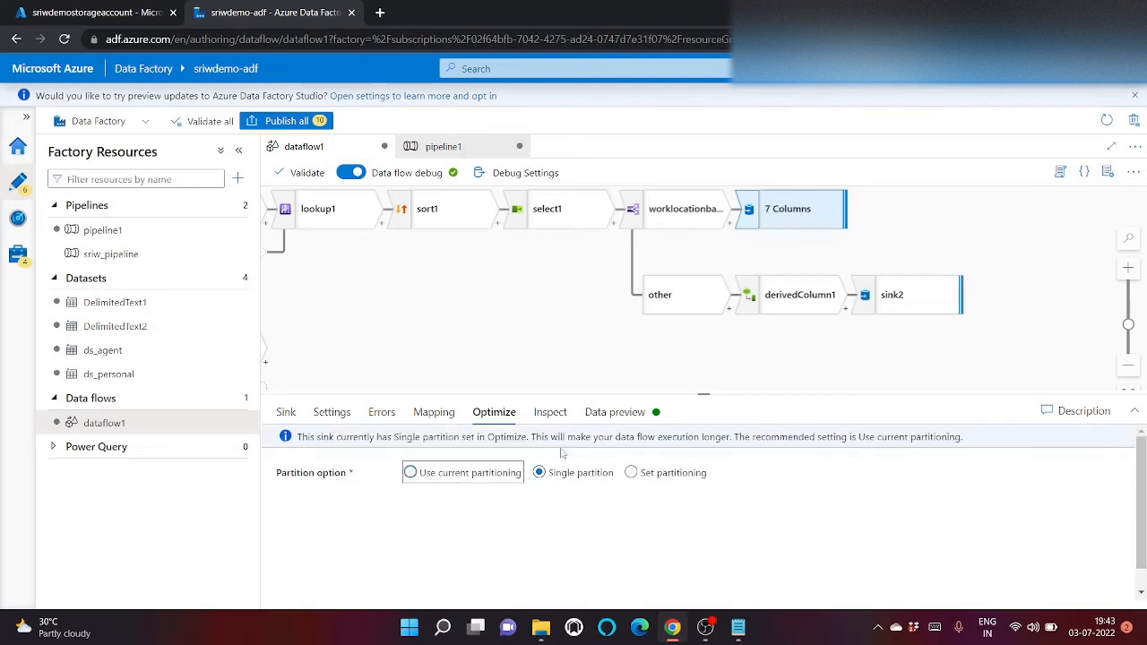
Configure sink1 to clear the folder and output to a single file named banglore_agents.csv
left_click(332, 412)
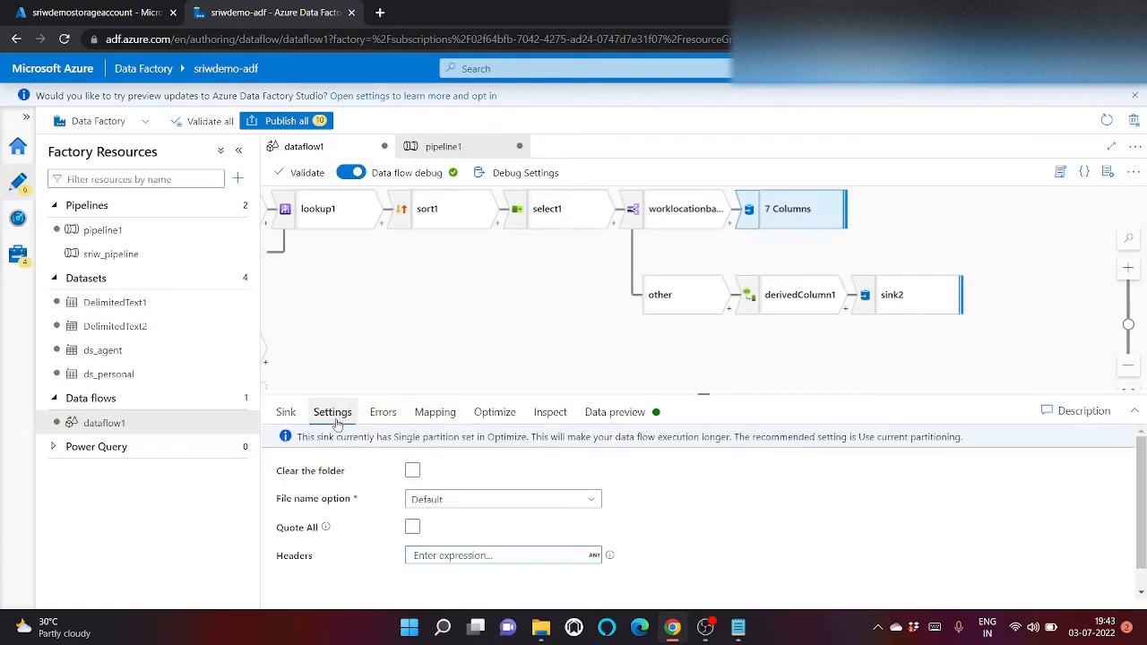
left_click(413, 470)
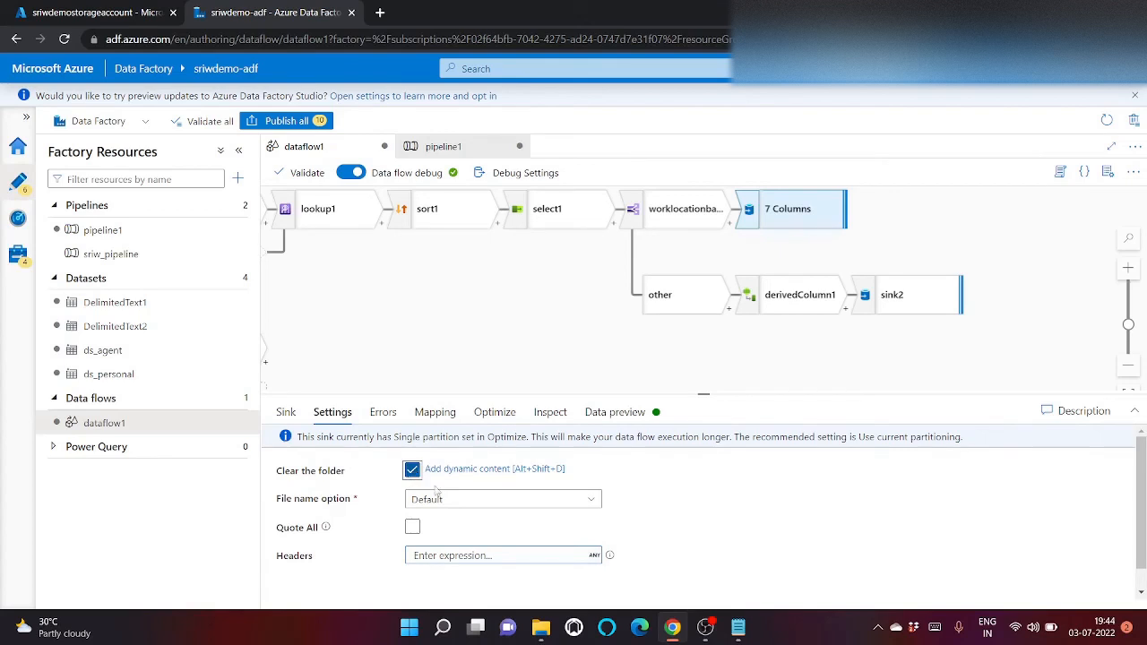
left_click(498, 502)
scroll(501, 546, "down", 2)
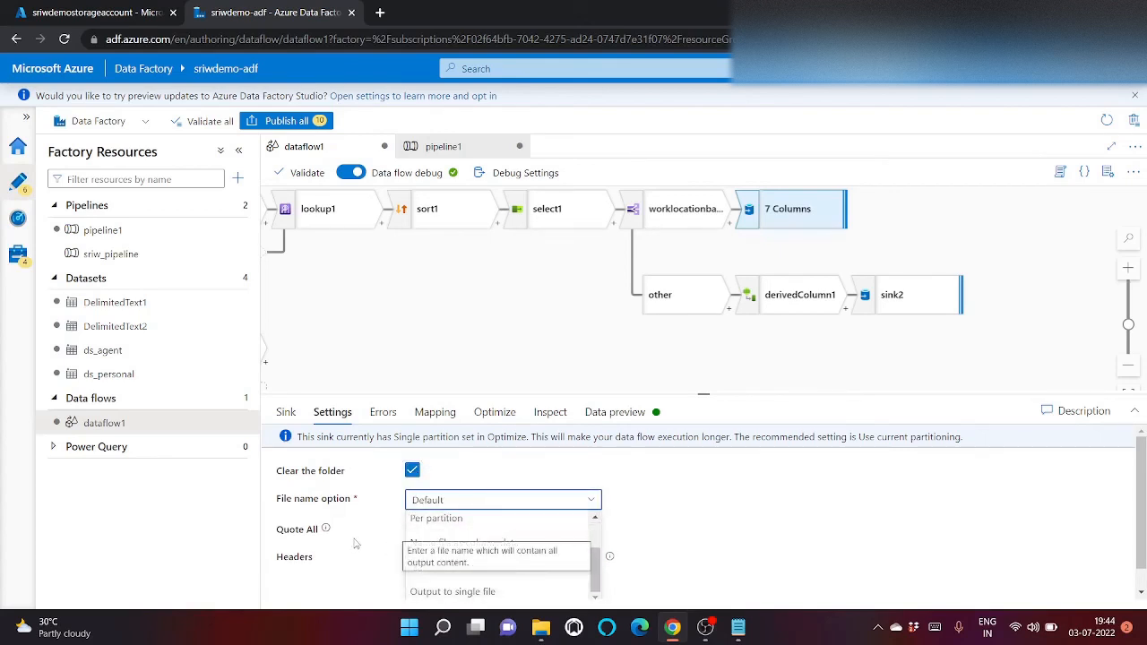
left_click(452, 591)
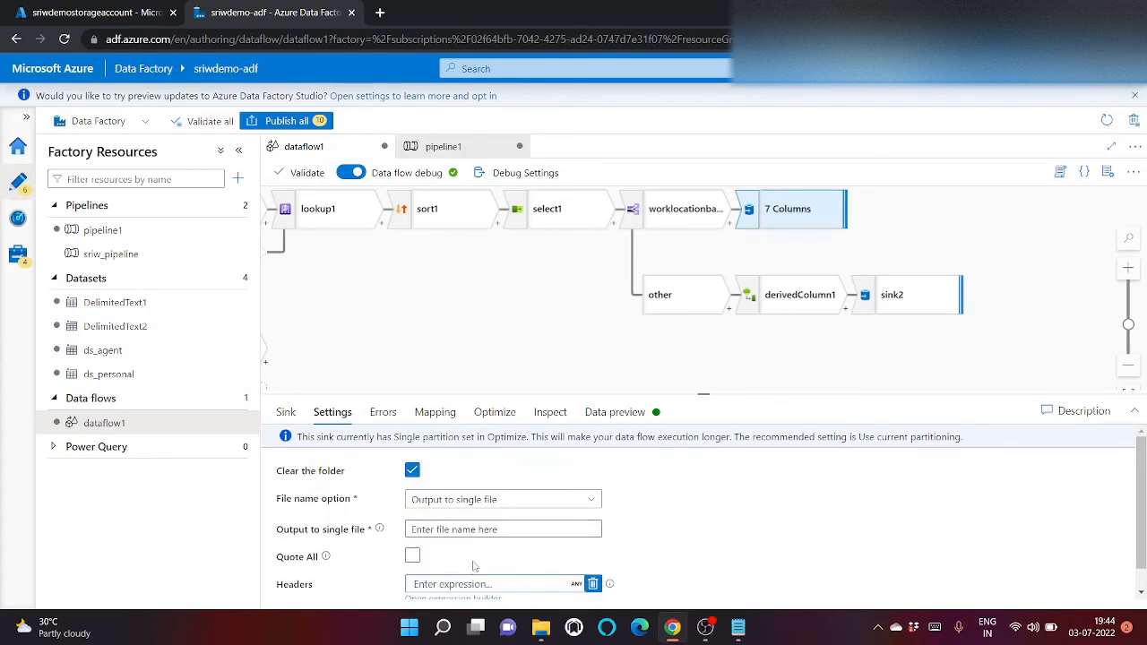
left_click(479, 530)
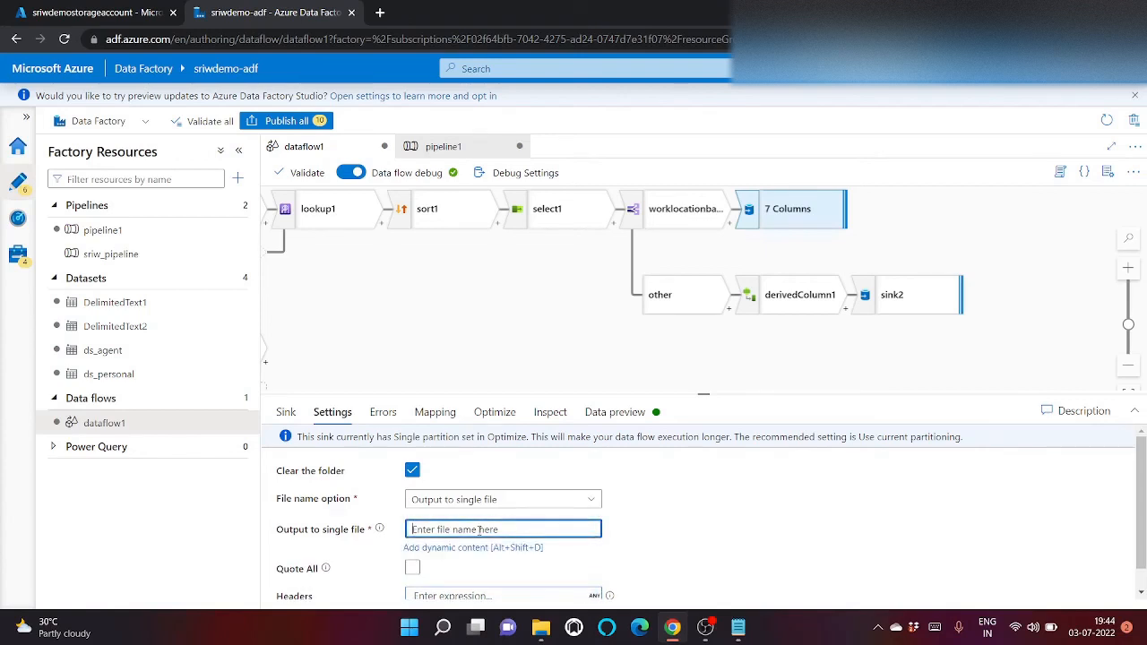
type("banglore_agents.csv")
left_click(699, 582)
scroll(704, 566, "down", 2)
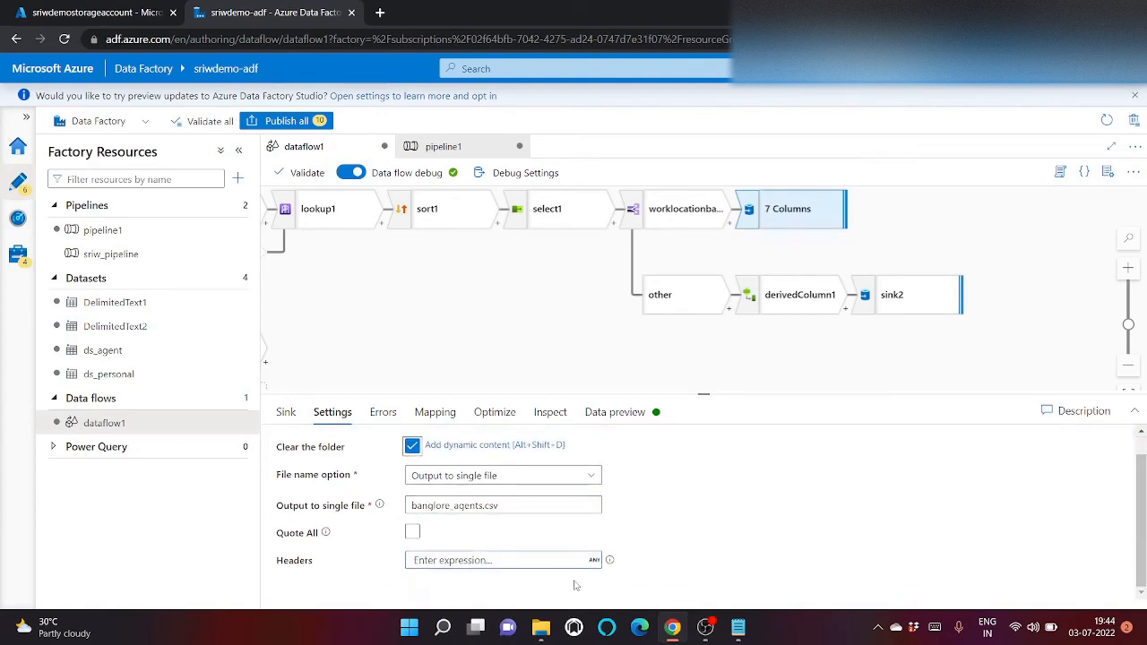
Set sink2's partition option to Single partition
left_click(861, 298)
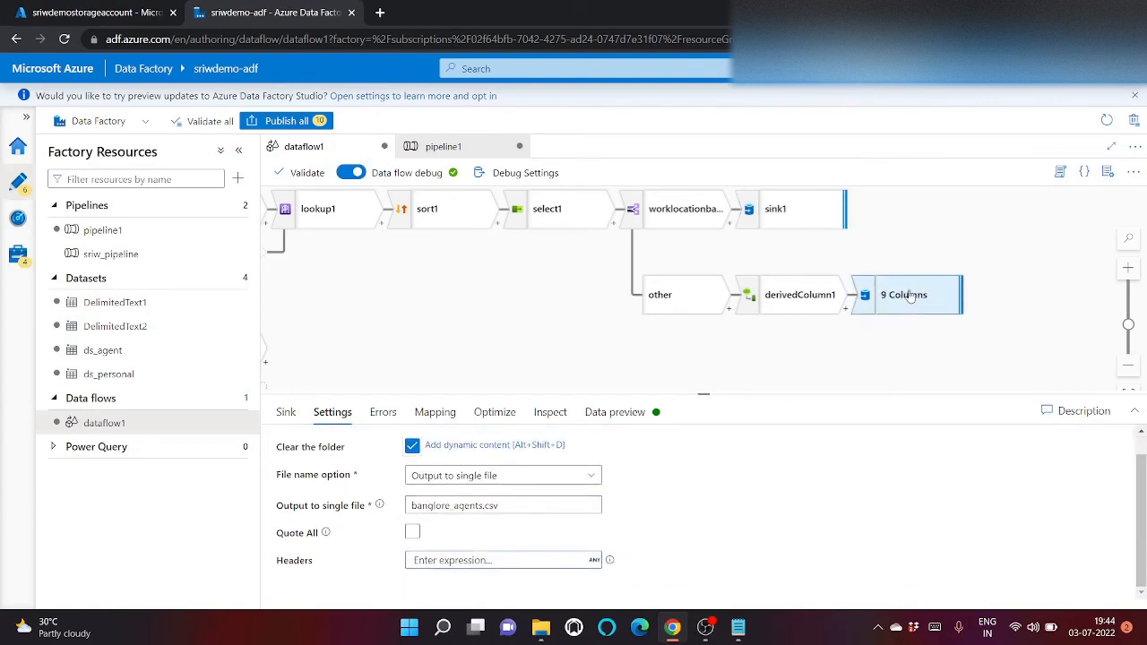
left_click(493, 413)
left_click(566, 453)
Configure sink2 to clear the folder and output to a single file named others_agent.csv
left_click(332, 412)
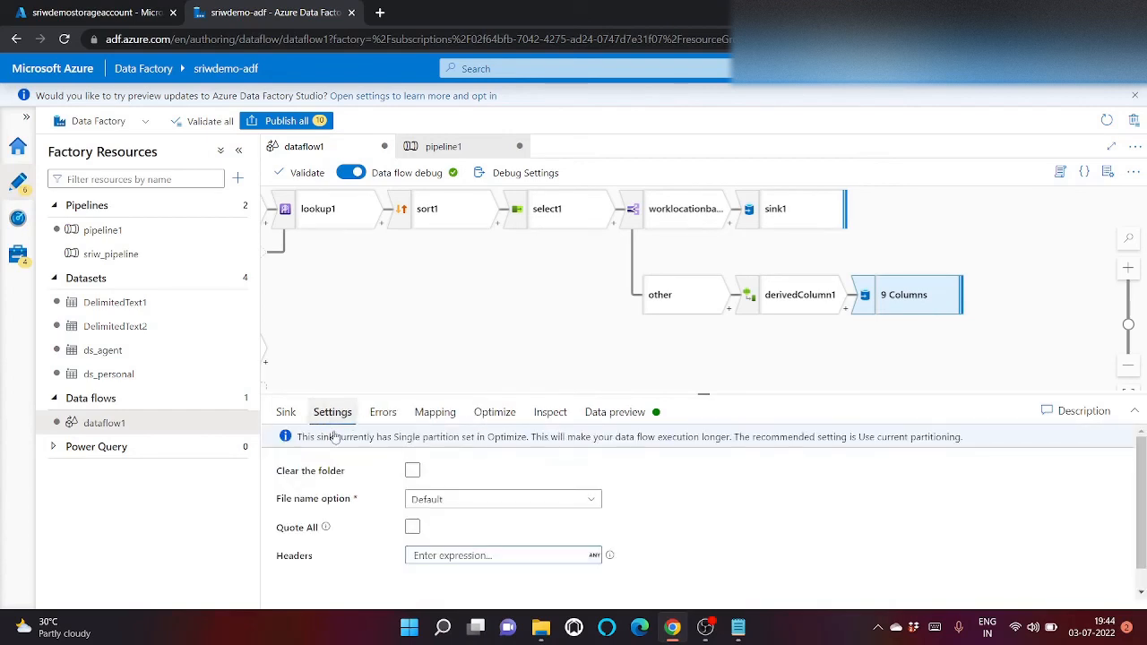
left_click(412, 471)
left_click(487, 499)
scroll(508, 545, "down", 2)
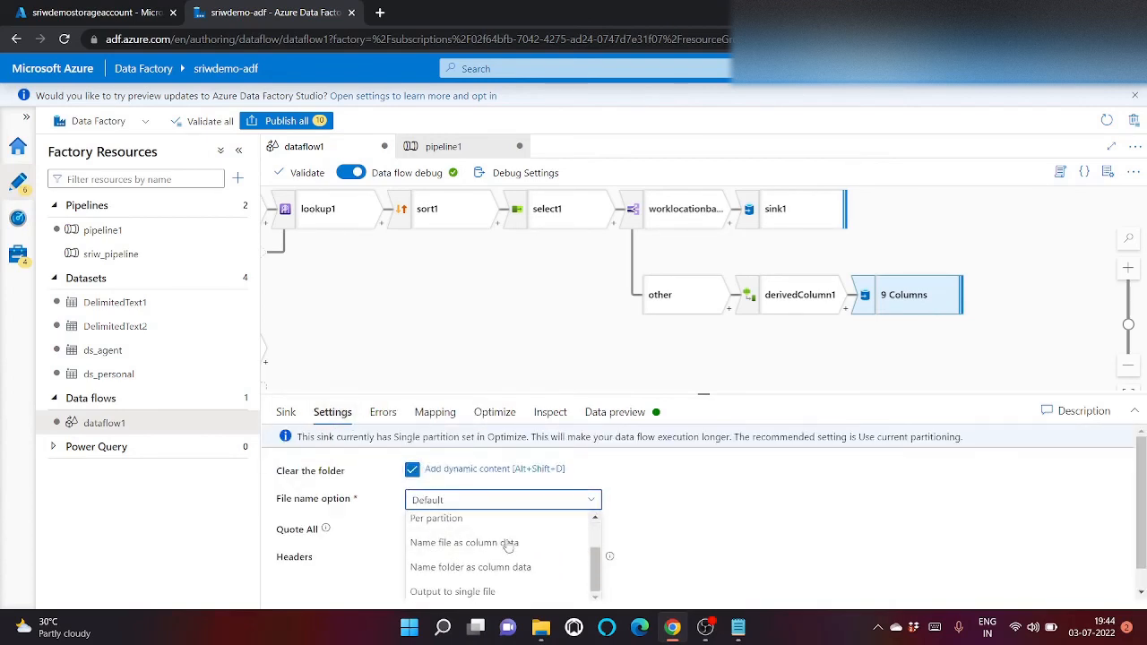
left_click(512, 587)
left_click(440, 507)
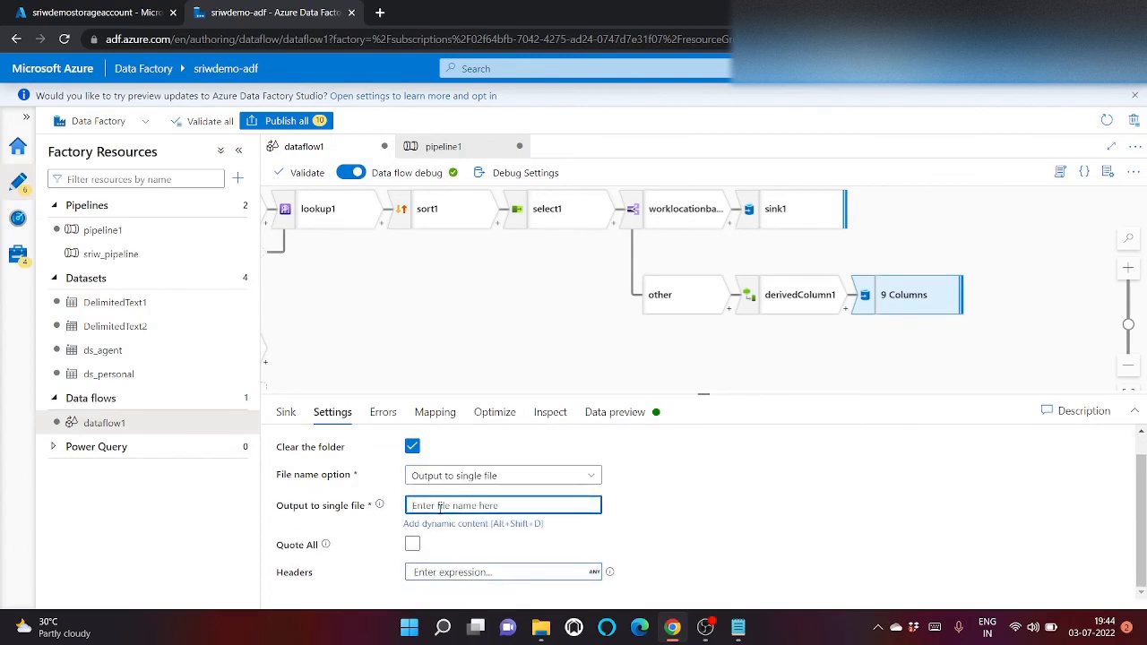
type("others_agent.csv")
Open pipeline1 and hide its properties pane
left_click(109, 232)
left_click_drag(771, 204, 646, 230)
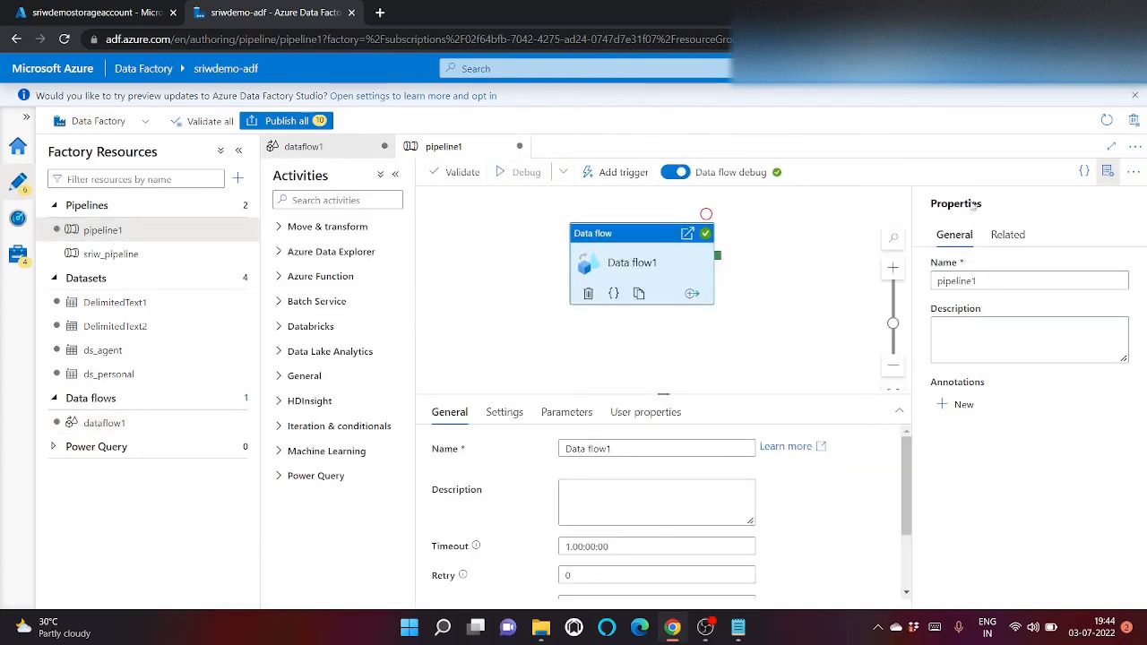
left_click(1107, 171)
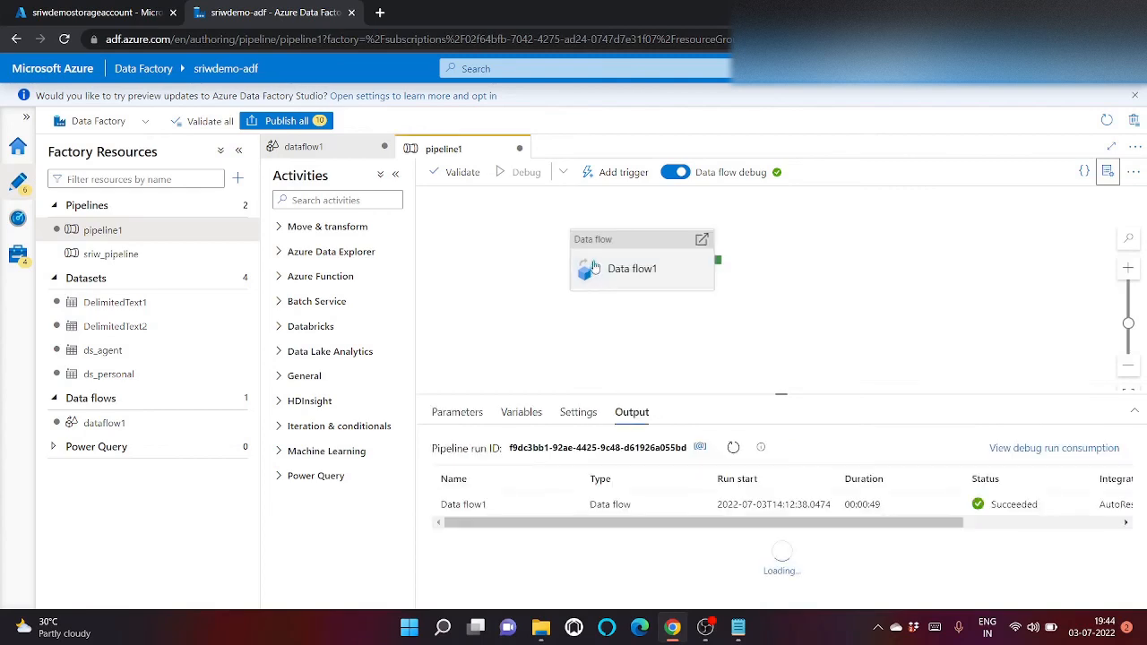
Switch to the storage account, delete the output and output1 folders and their same-named blobs from the input container, and refresh the list
left_click(99, 13)
left_click(519, 187)
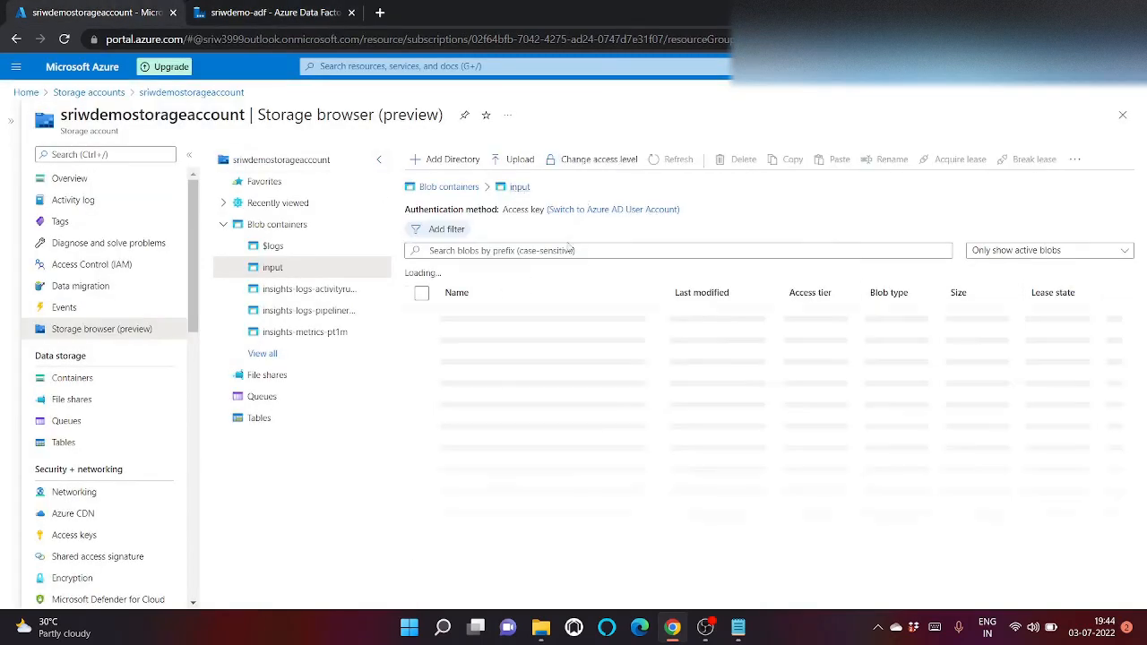
left_click(421, 341)
left_click(421, 364)
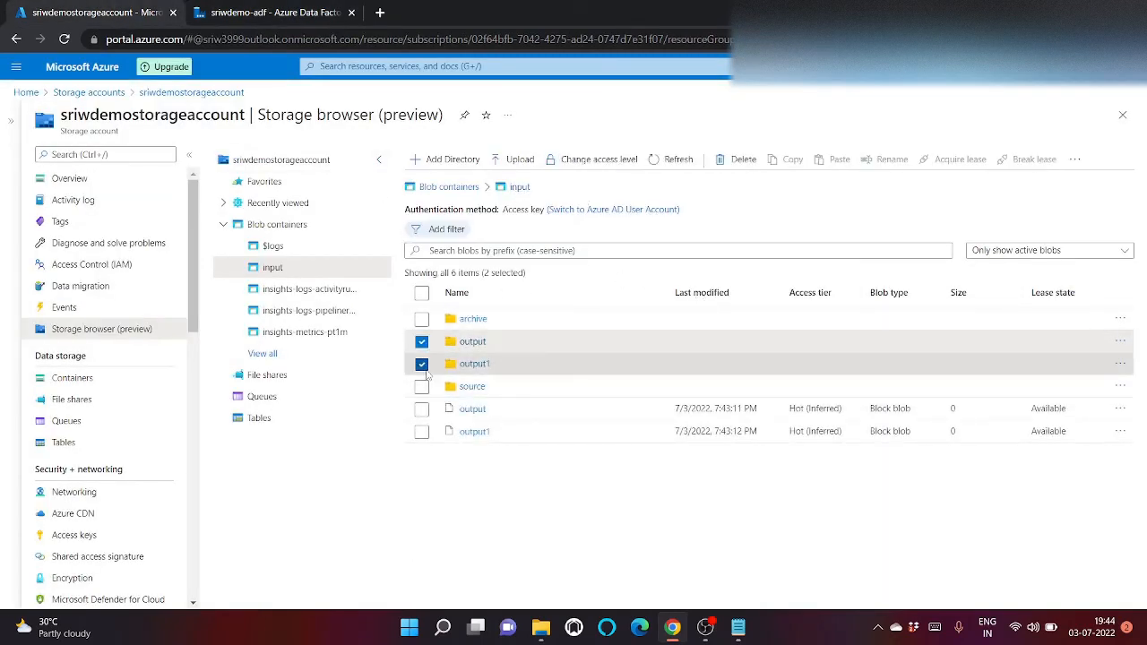
left_click(421, 386)
left_click(421, 409)
left_click(421, 431)
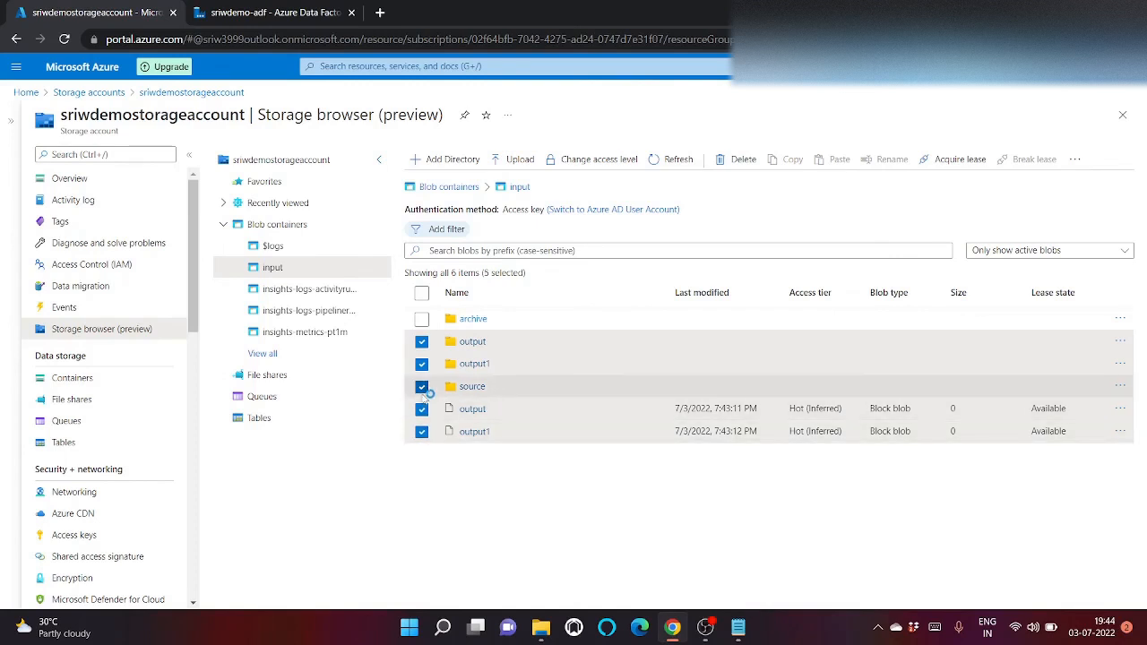
left_click(421, 386)
left_click(739, 159)
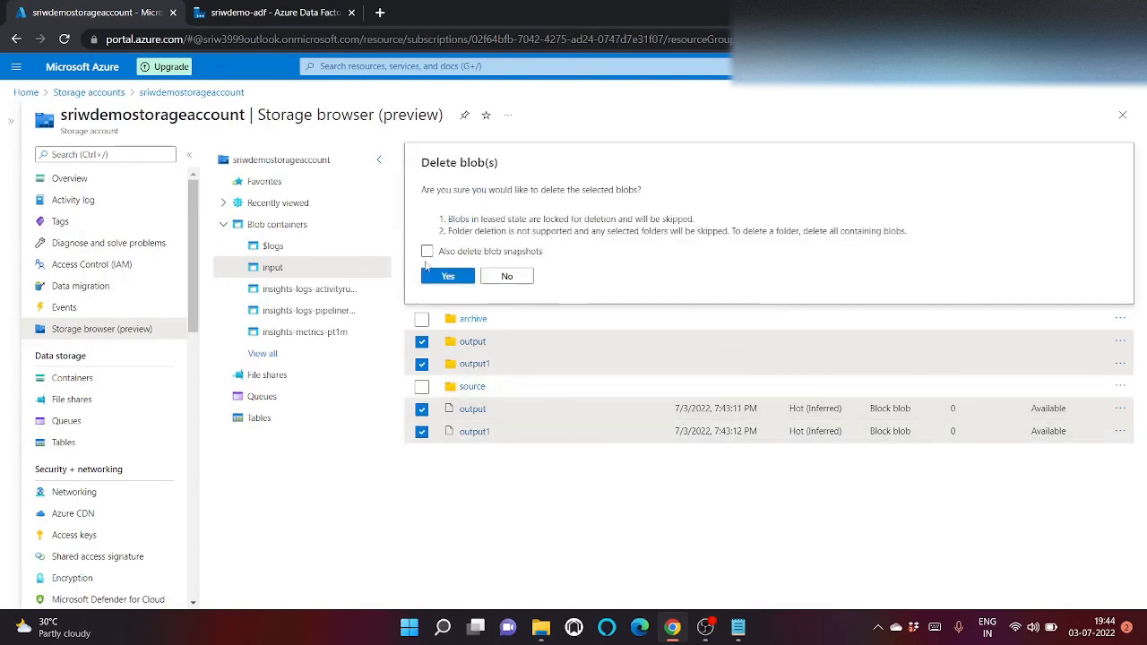
left_click(446, 275)
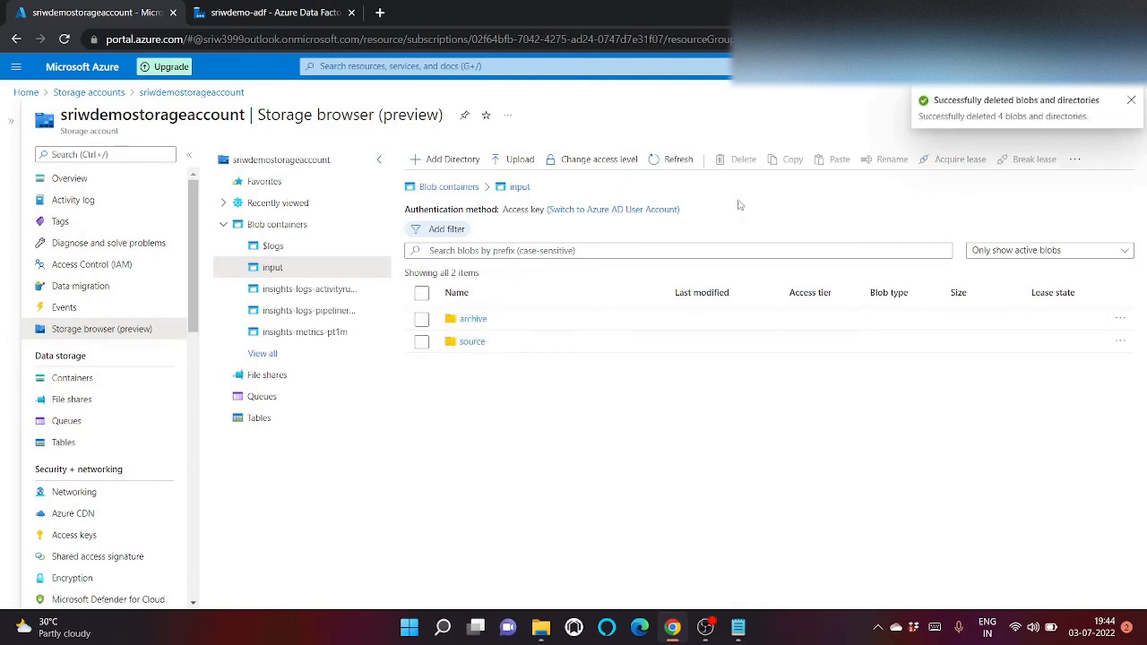
left_click(668, 168)
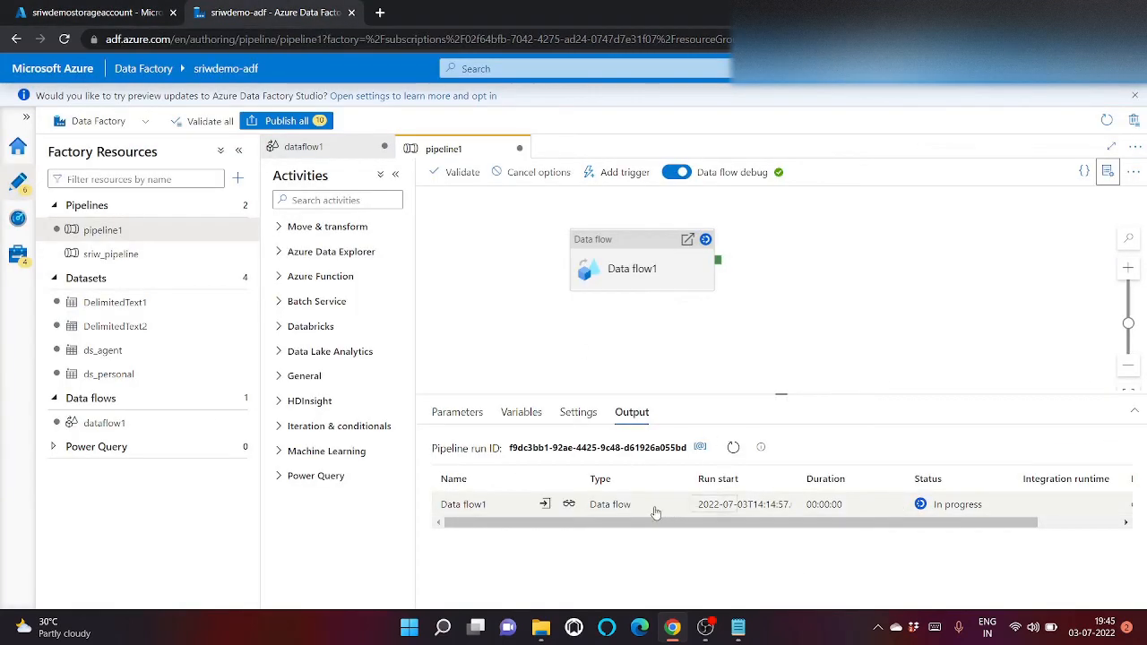
Open the run details of Data flow1 in Data Factory and refresh them
left_click(568, 504)
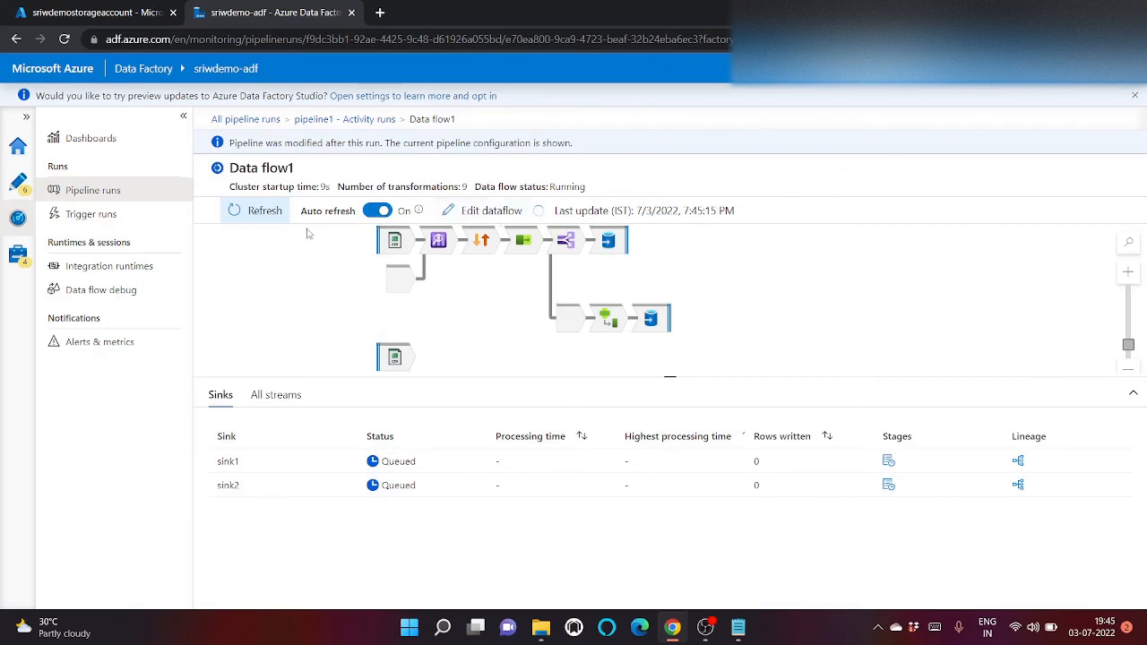
double_click(255, 212)
Switch to the storage account, refresh the input container and examine the files in the output and output1 folders
left_click(129, 8)
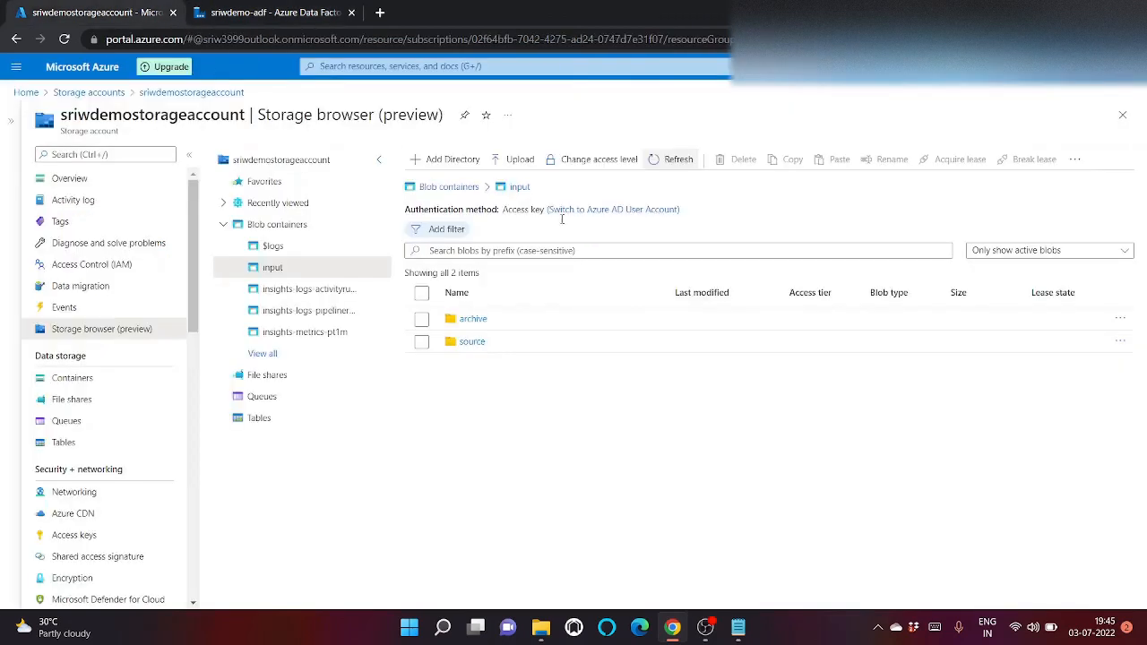
left_click(659, 161)
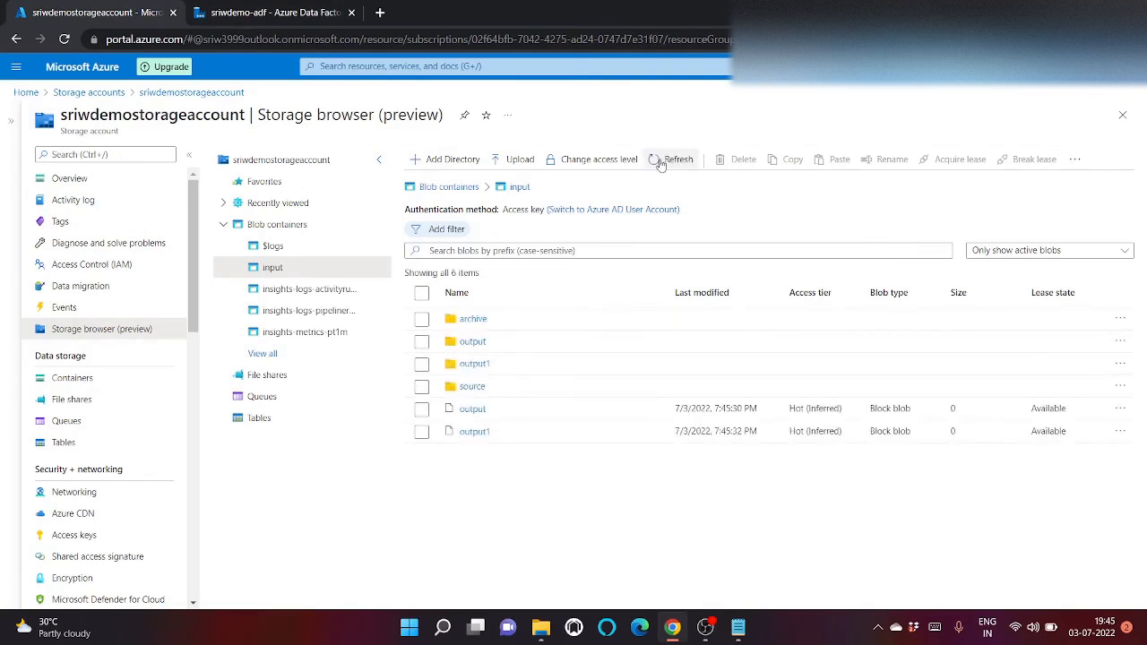
left_click(473, 341)
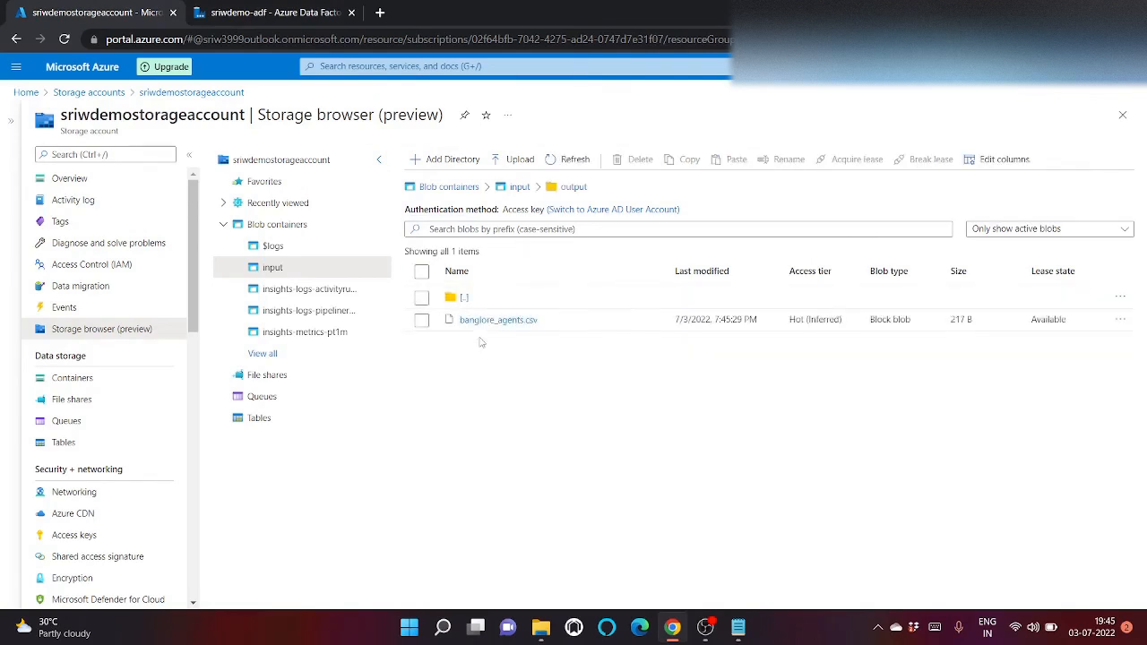
left_click_drag(588, 319, 437, 319)
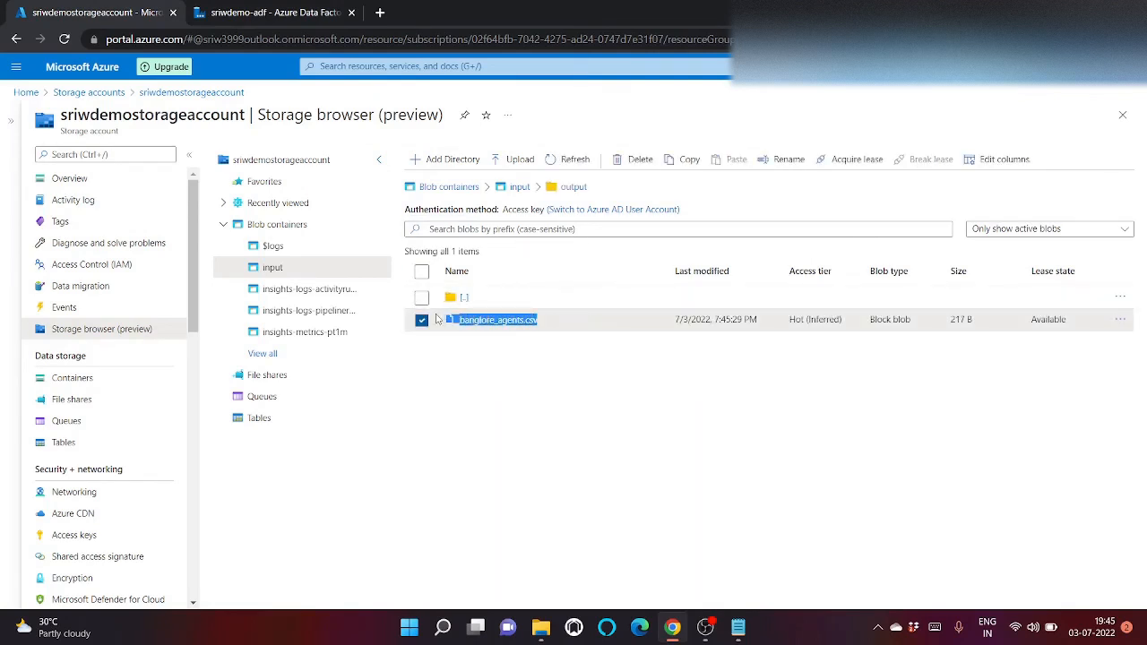
left_click(520, 187)
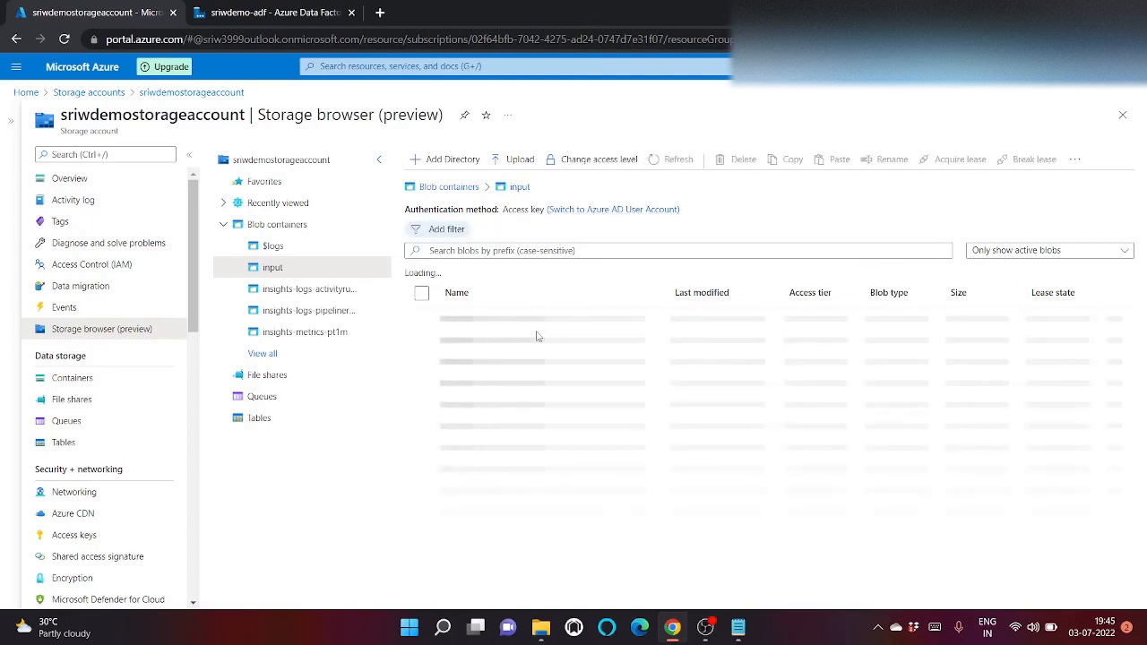
left_click(476, 367)
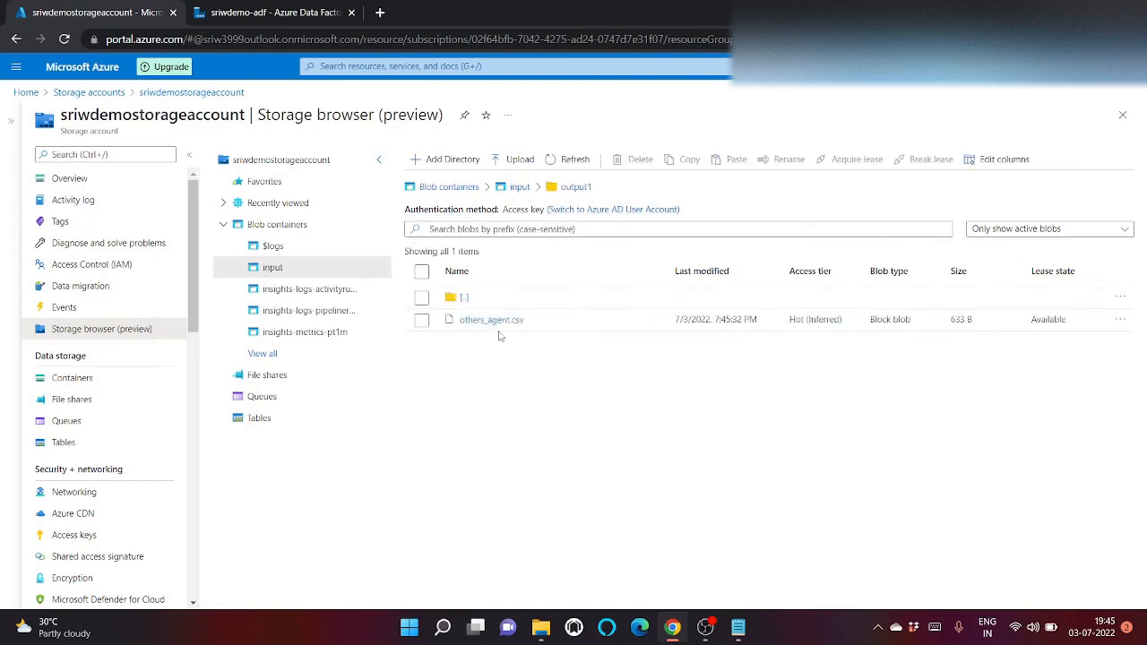
left_click_drag(537, 320, 459, 326)
left_click(519, 186)
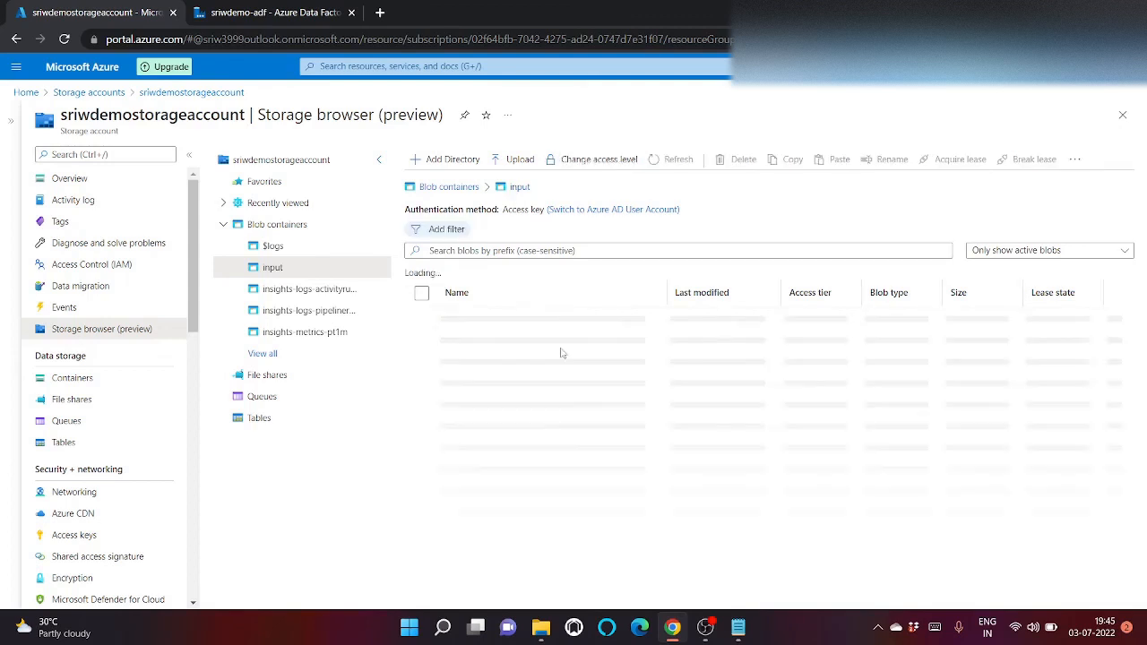
Return to Data Factory, refresh the Data flow1 run details and check the status of both sinks
left_click(272, 12)
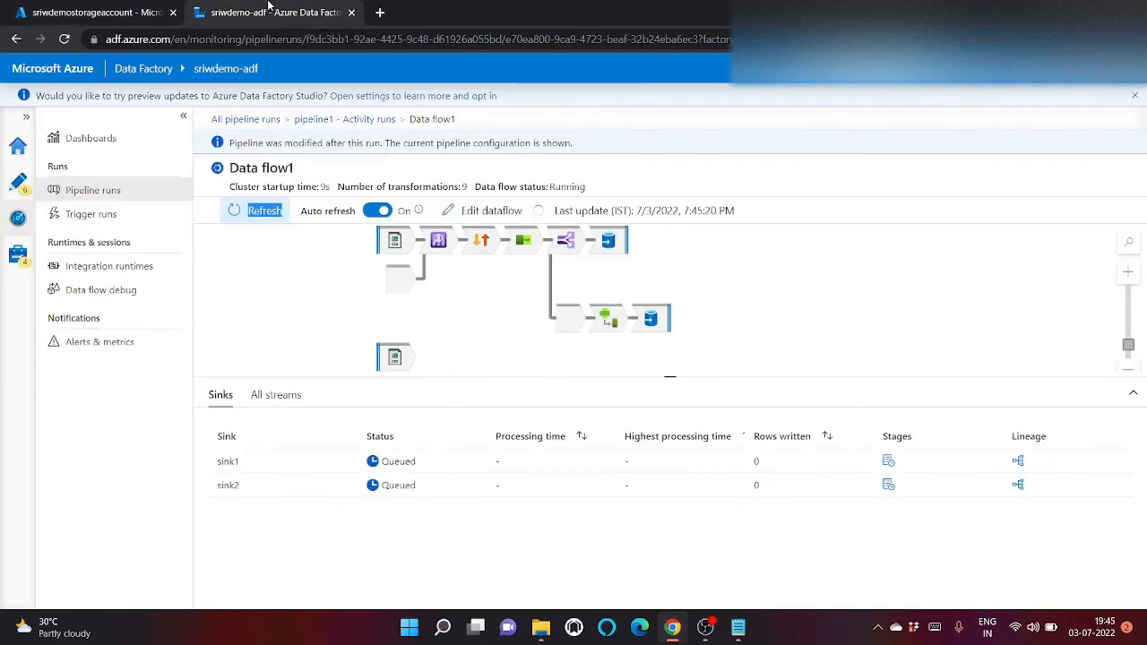
left_click(237, 212)
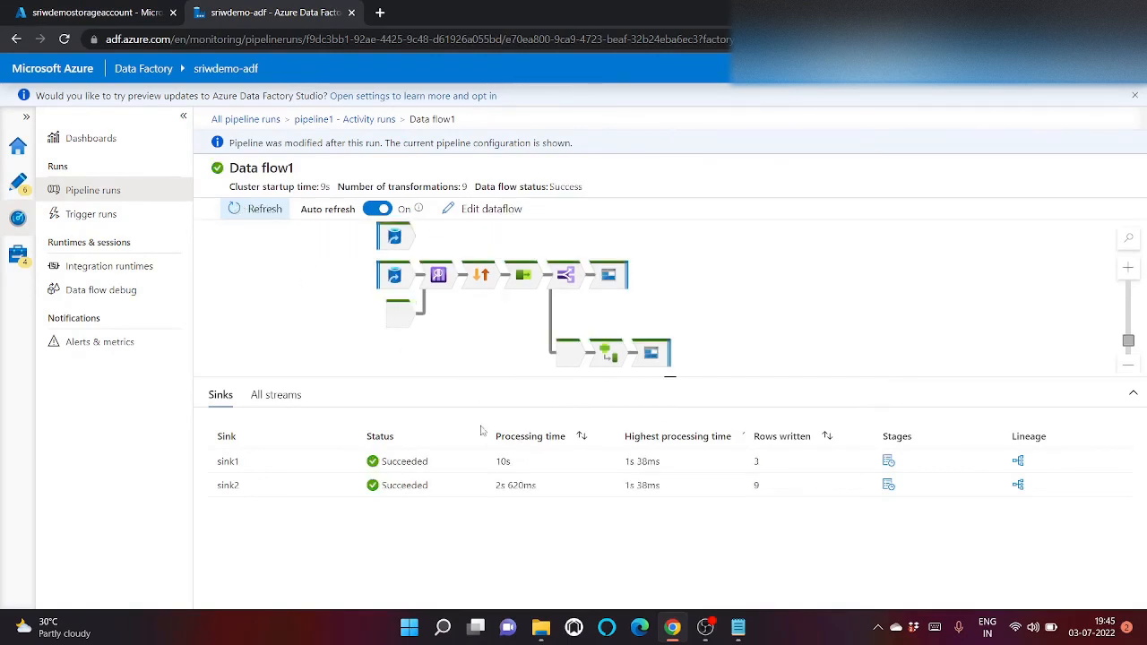
left_click_drag(440, 467, 443, 466)
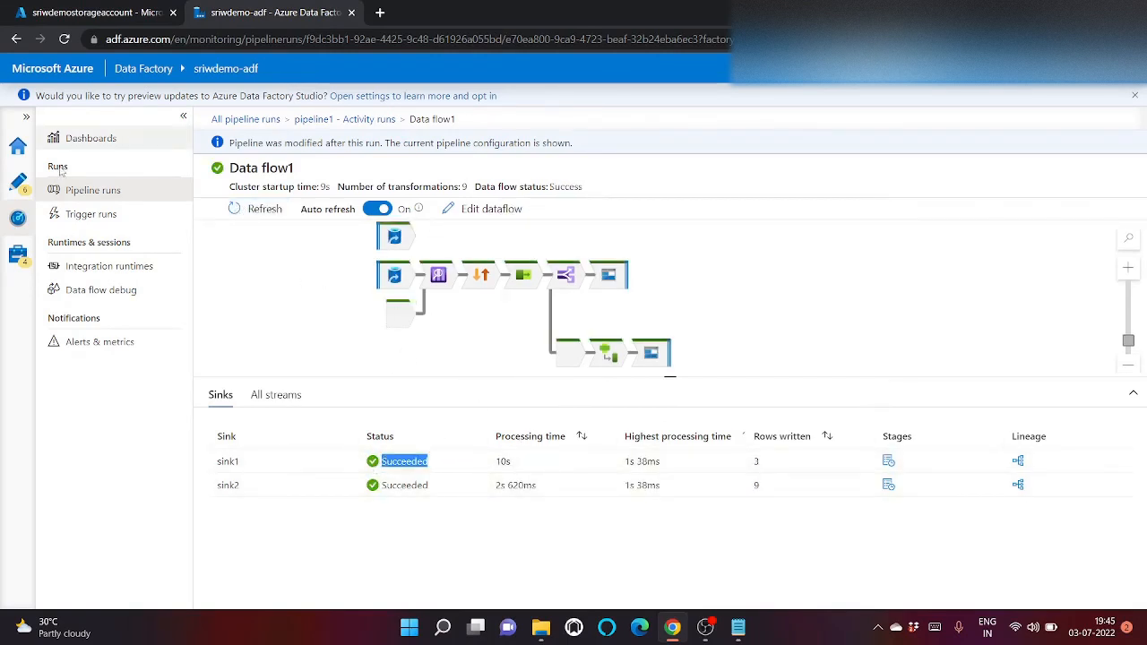
Examine pipeline1's activity run and read through the Data flow1 activity's output JSON
left_click(379, 119)
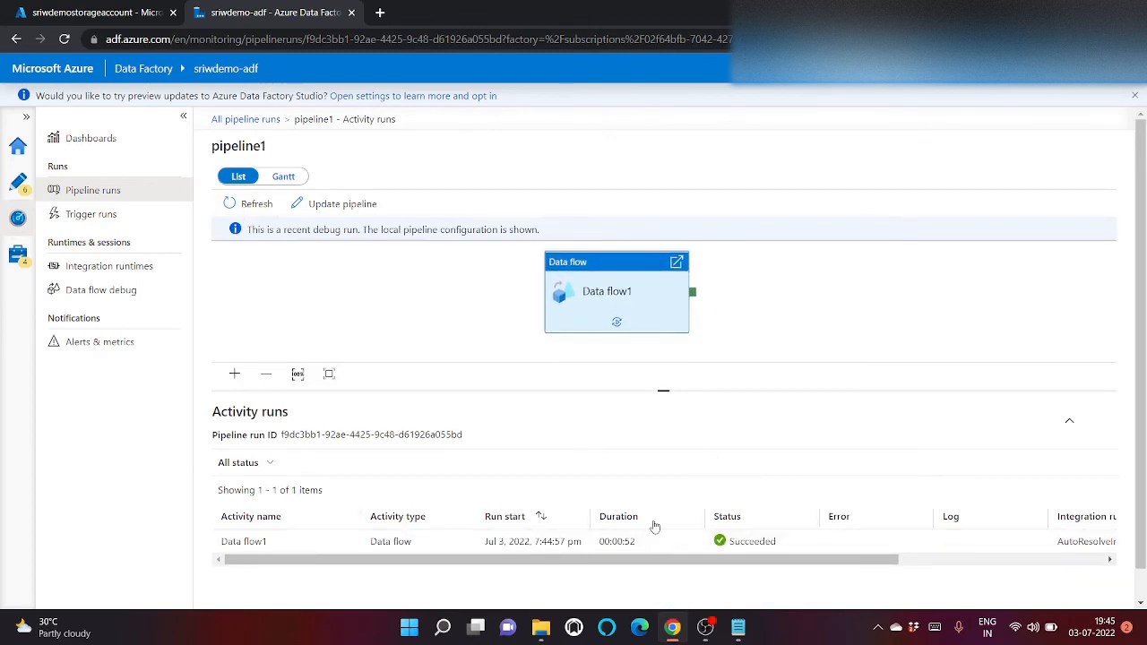
triple_click(660, 540)
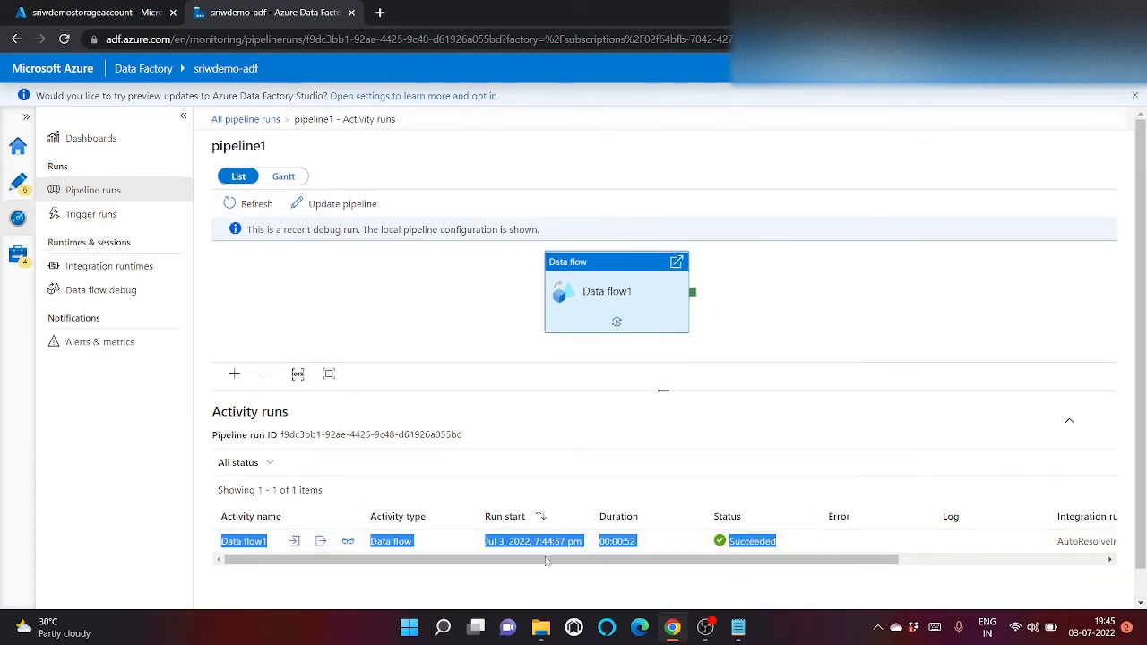
left_click(321, 543)
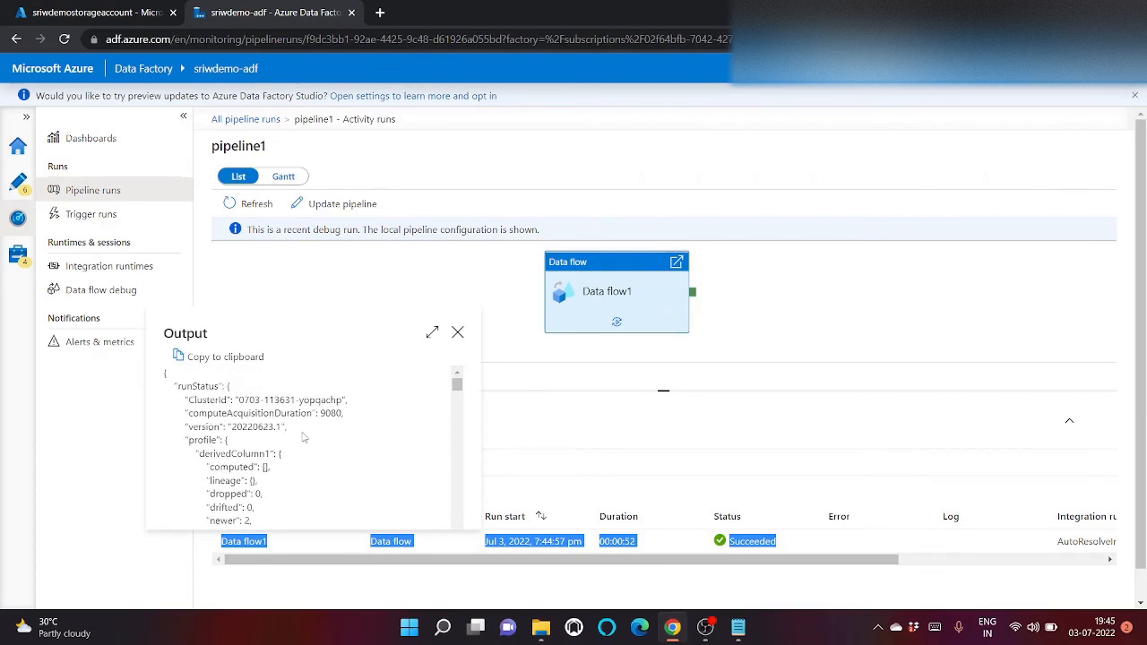
scroll(295, 439, "down", 10)
left_click(458, 333)
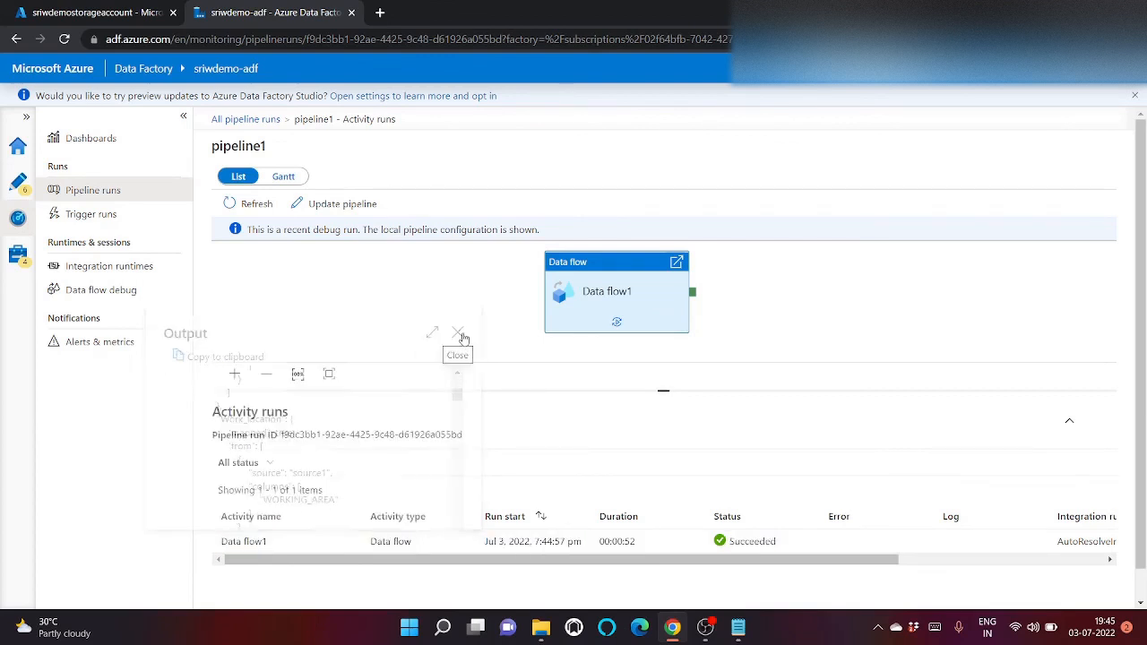
Return to pipeline1 in the authoring view, select the Data flow1 activity and hide the properties pane
left_click(18, 183)
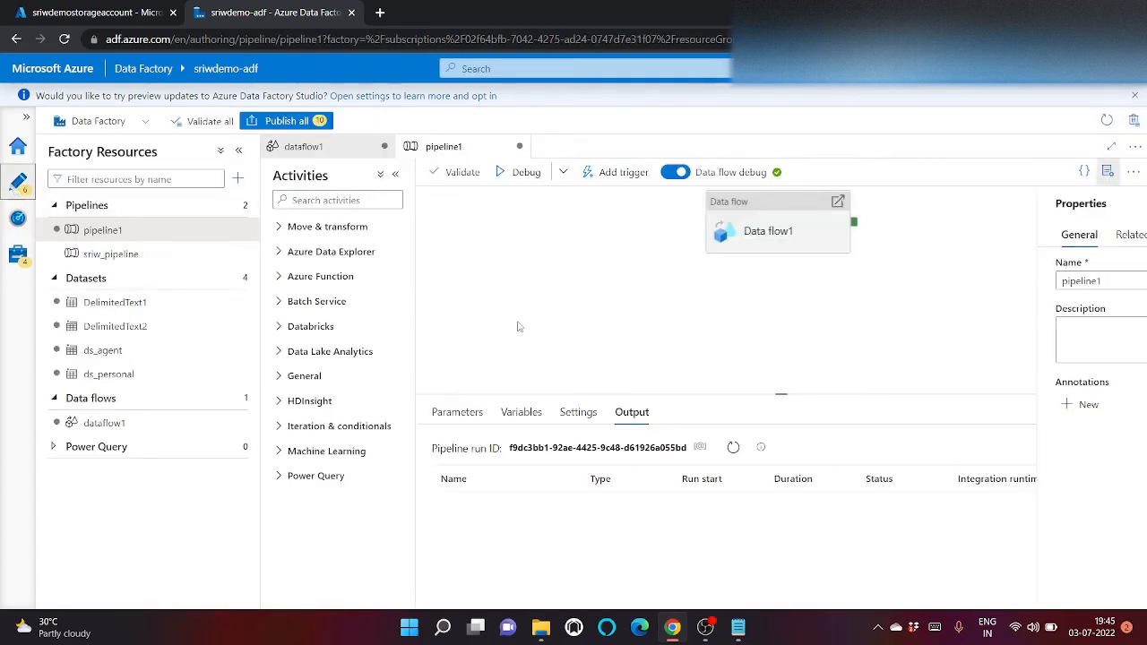
left_click(742, 239)
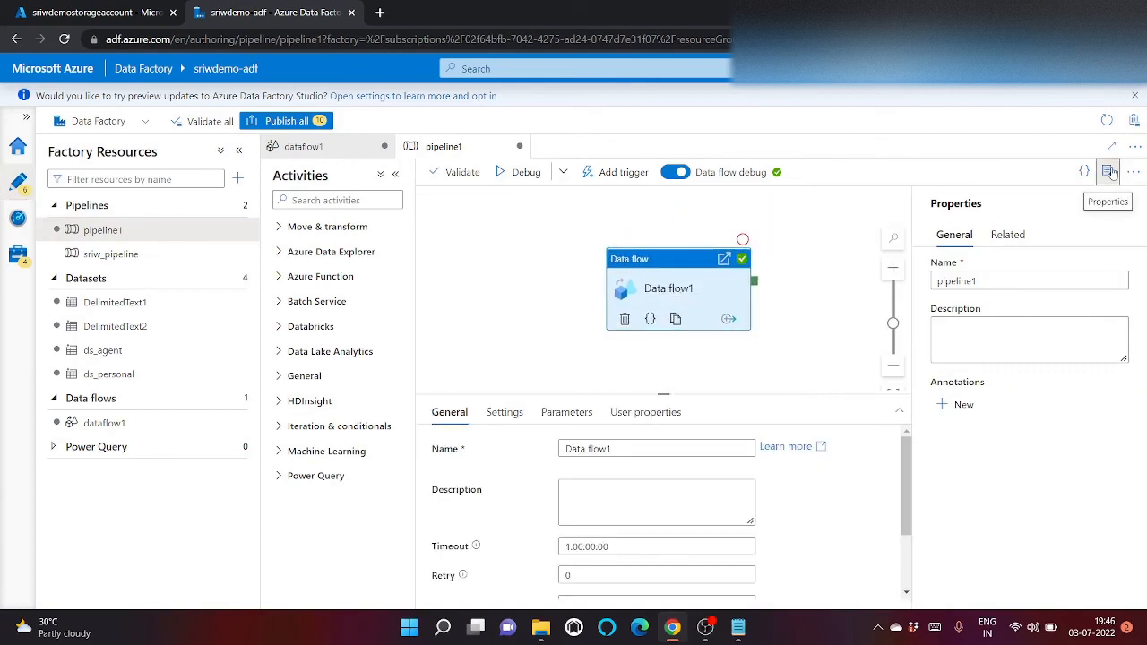
left_click(1109, 172)
left_click_drag(691, 283, 694, 265)
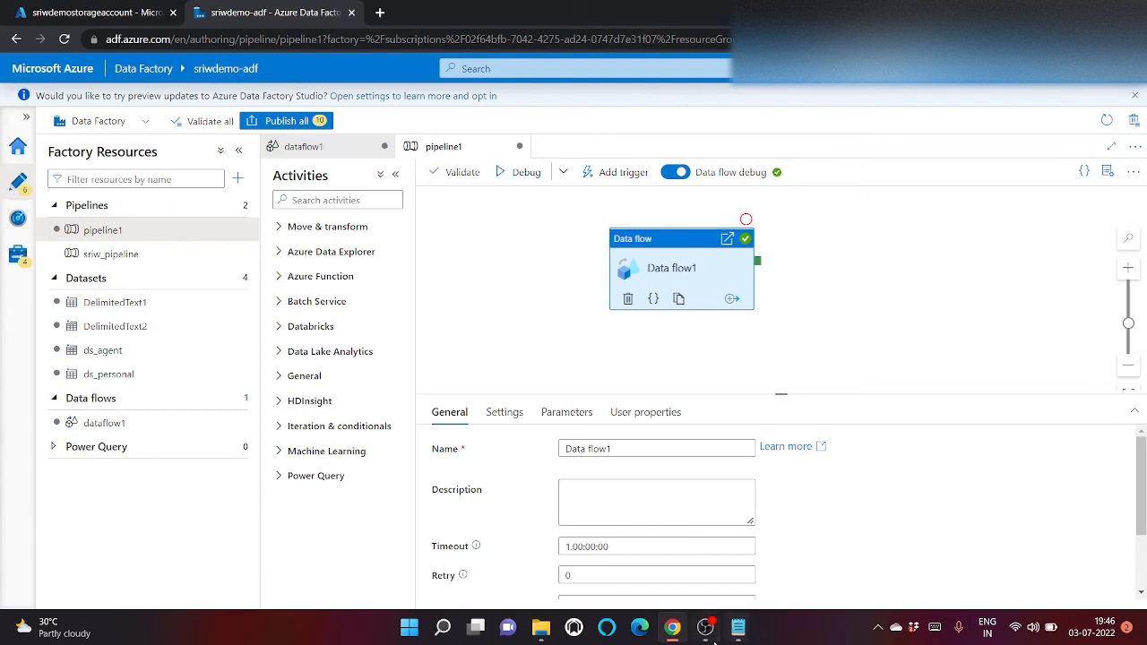
mouse_move(706, 632)
left_click(716, 574)
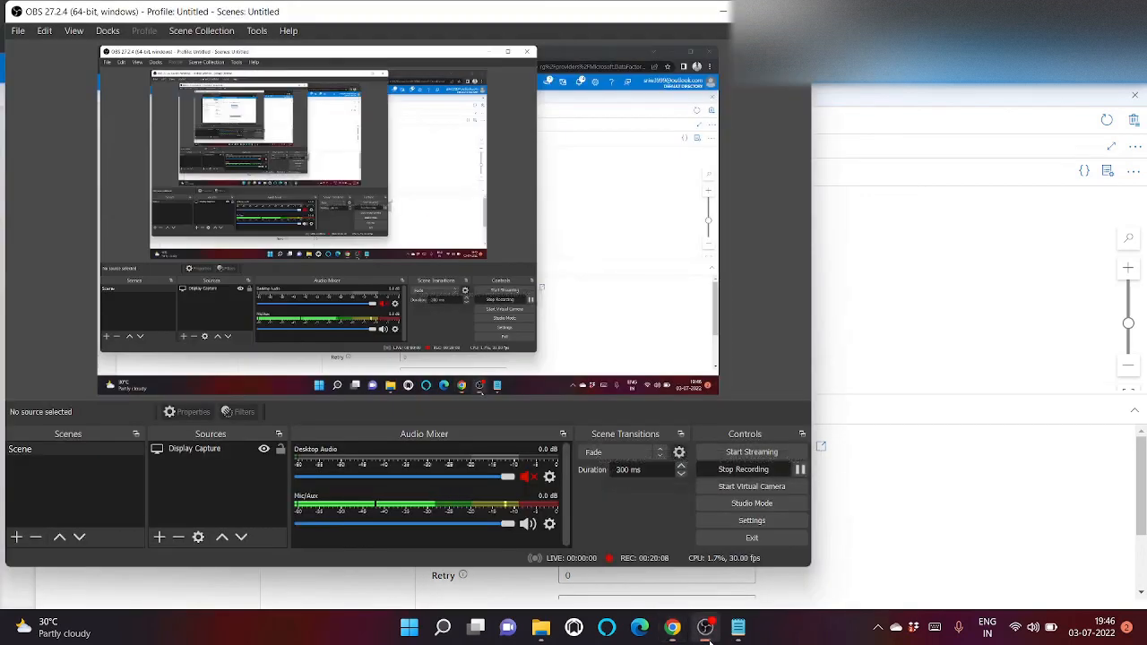